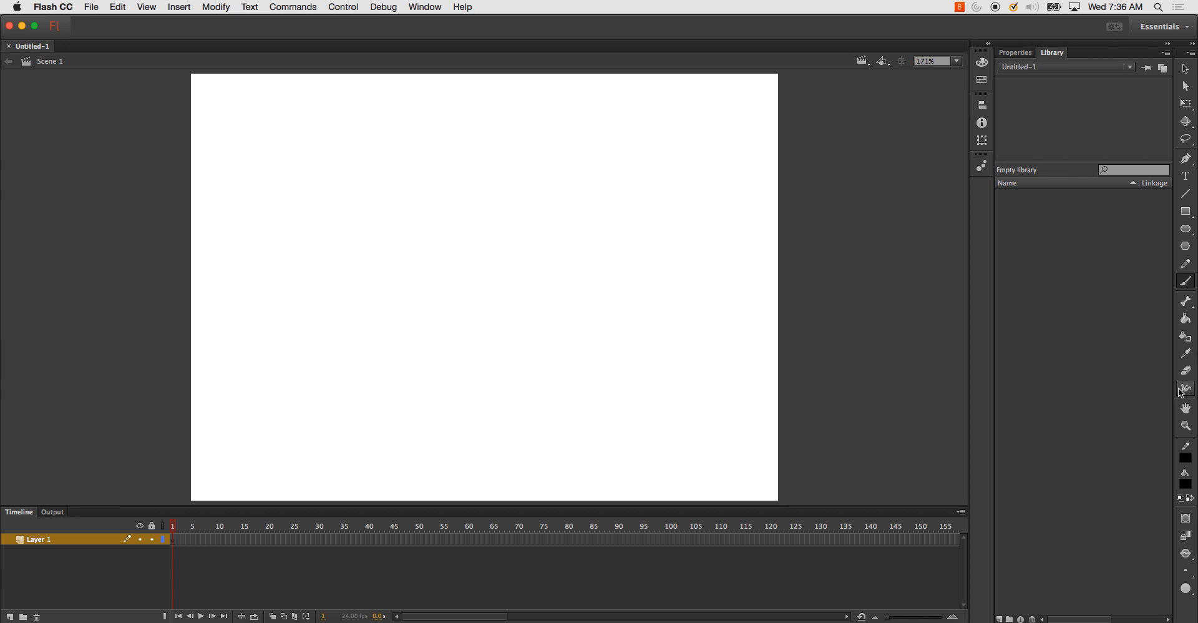
- Set the fill color to yellow
left_click(1186, 484)
left_click(1007, 442)
- Set the document size to 1280 x 720 px and the stage color to gray #999999
left_click(1021, 57)
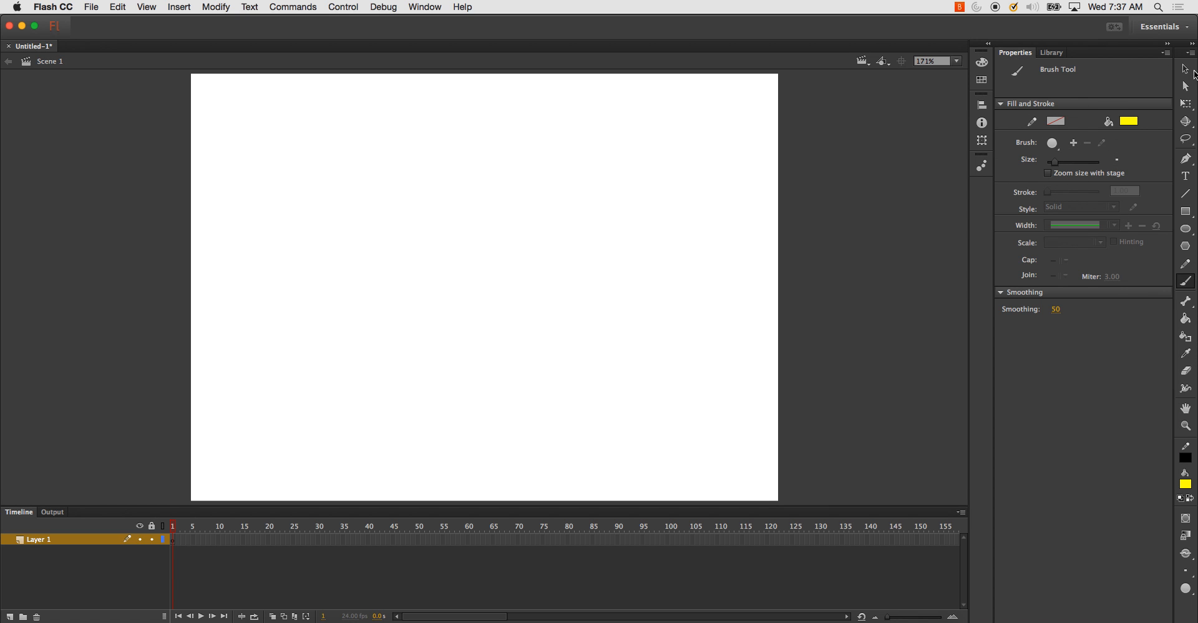
left_click(1188, 71)
left_click(1049, 244)
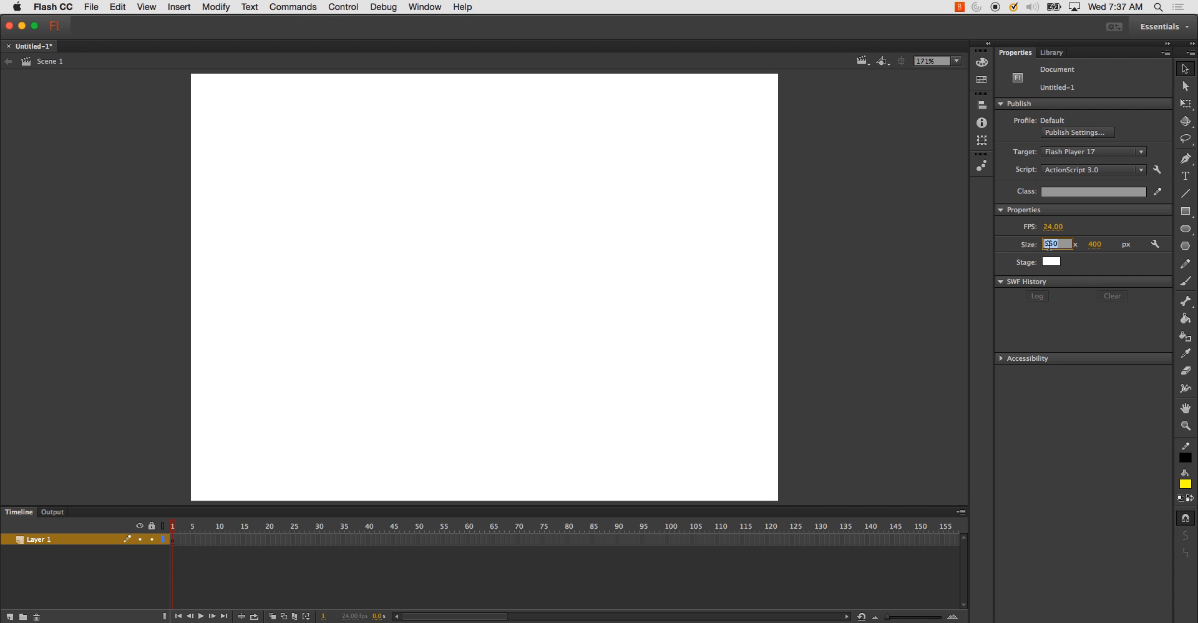
type("1280")
key("Tab")
type("72")
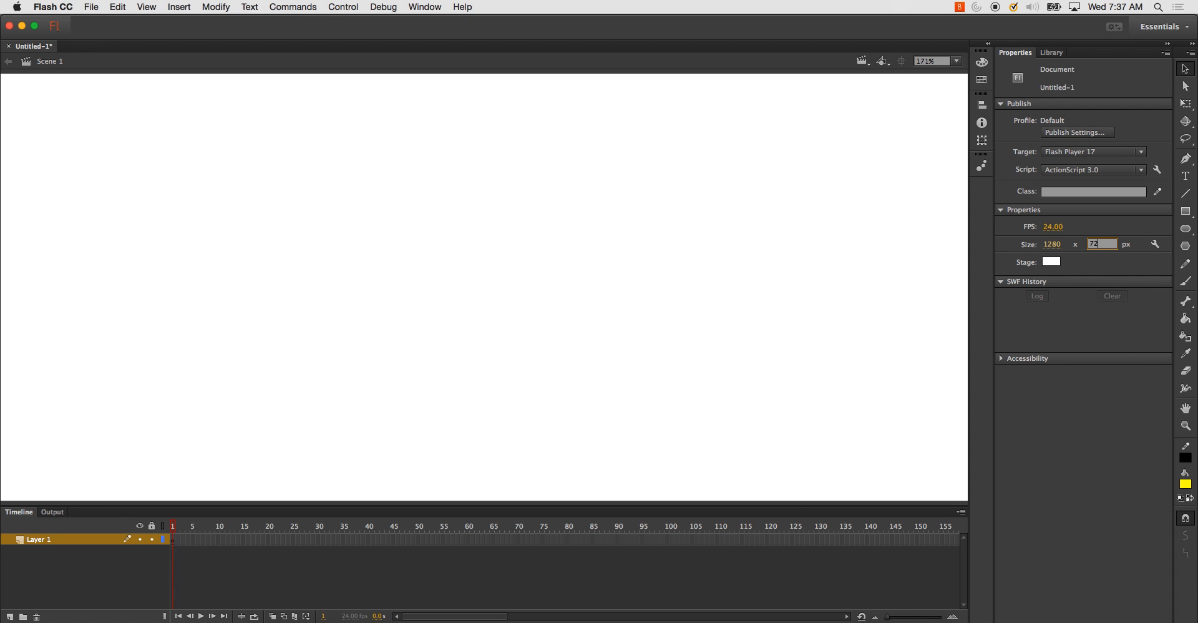
type("0")
key("Return")
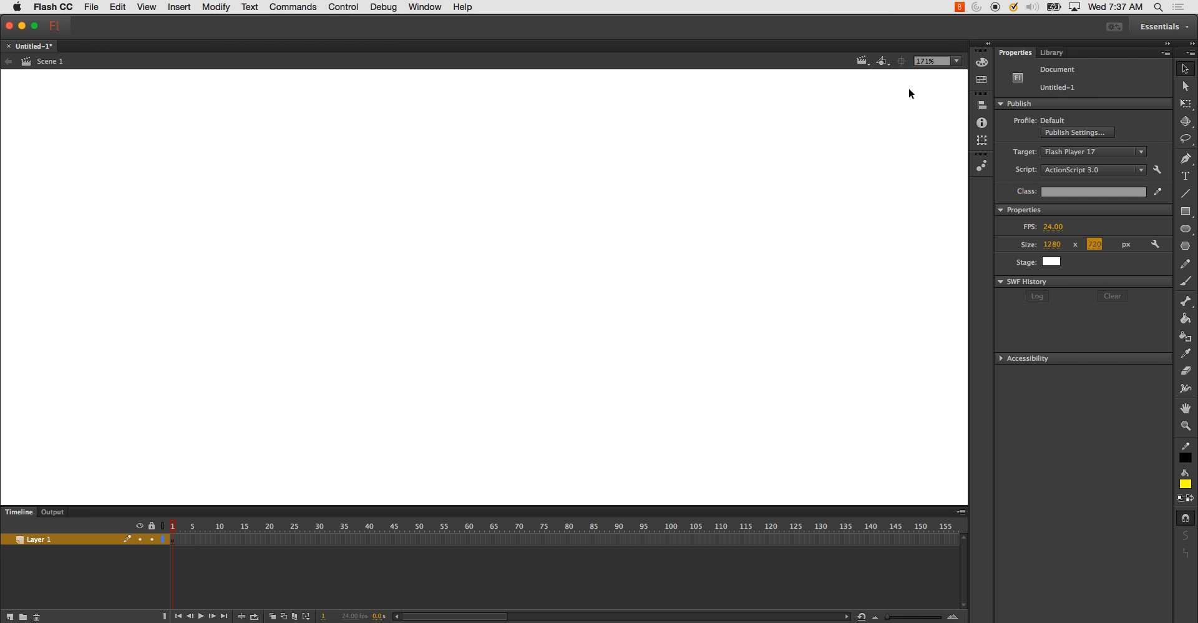
left_click(956, 60)
left_click(949, 85)
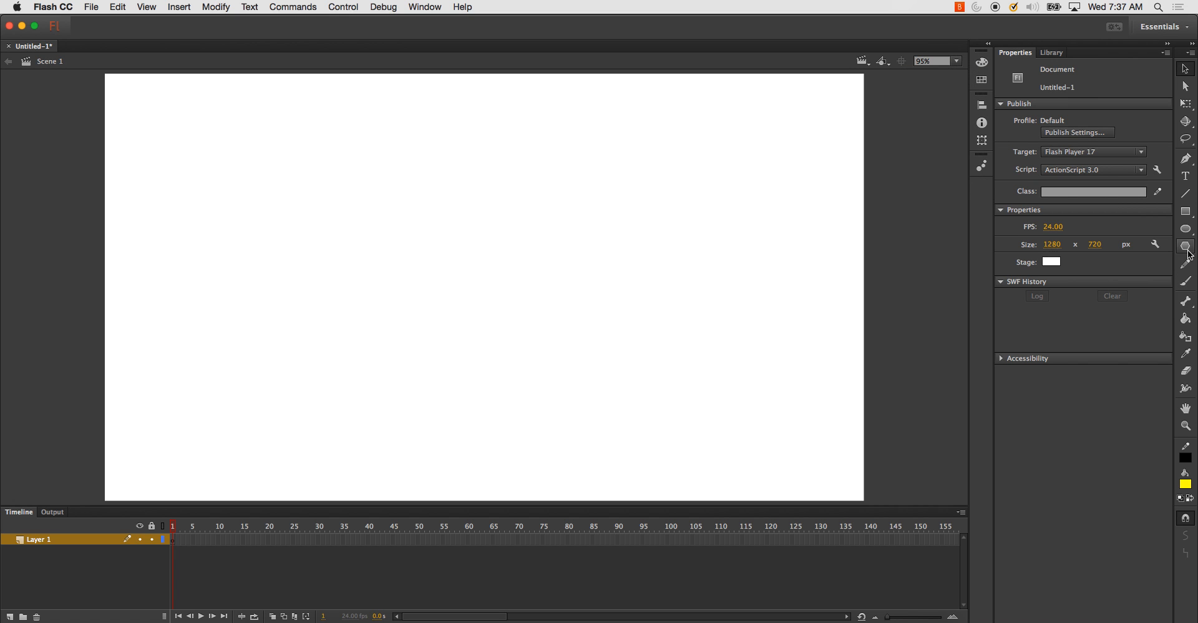
left_click(1052, 261)
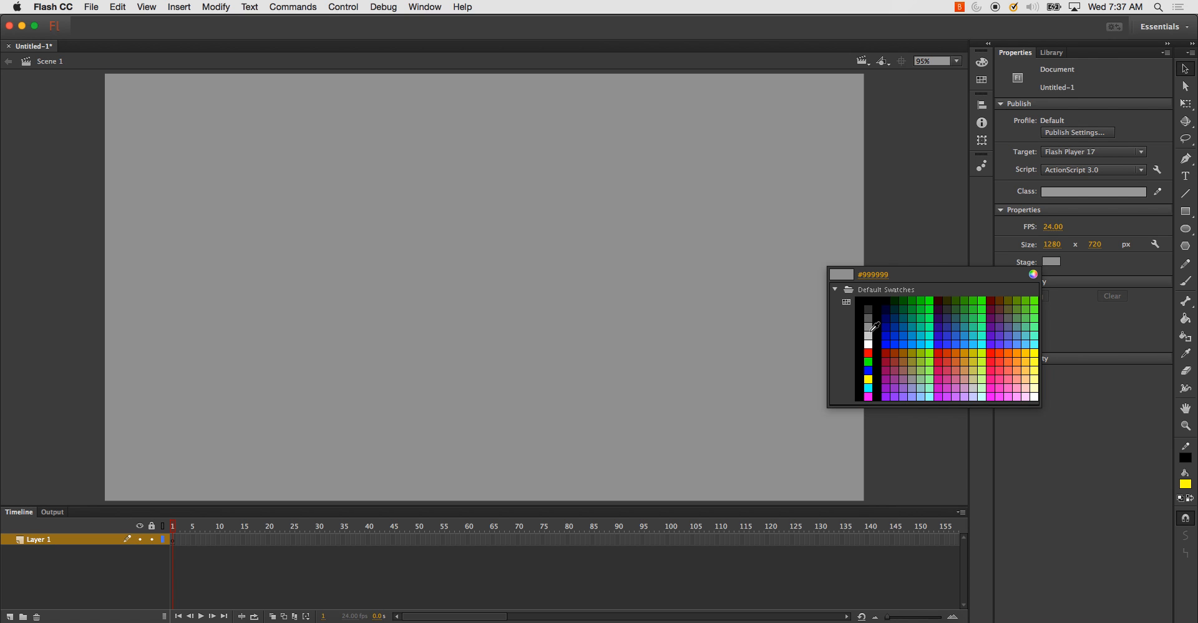
left_click(875, 327)
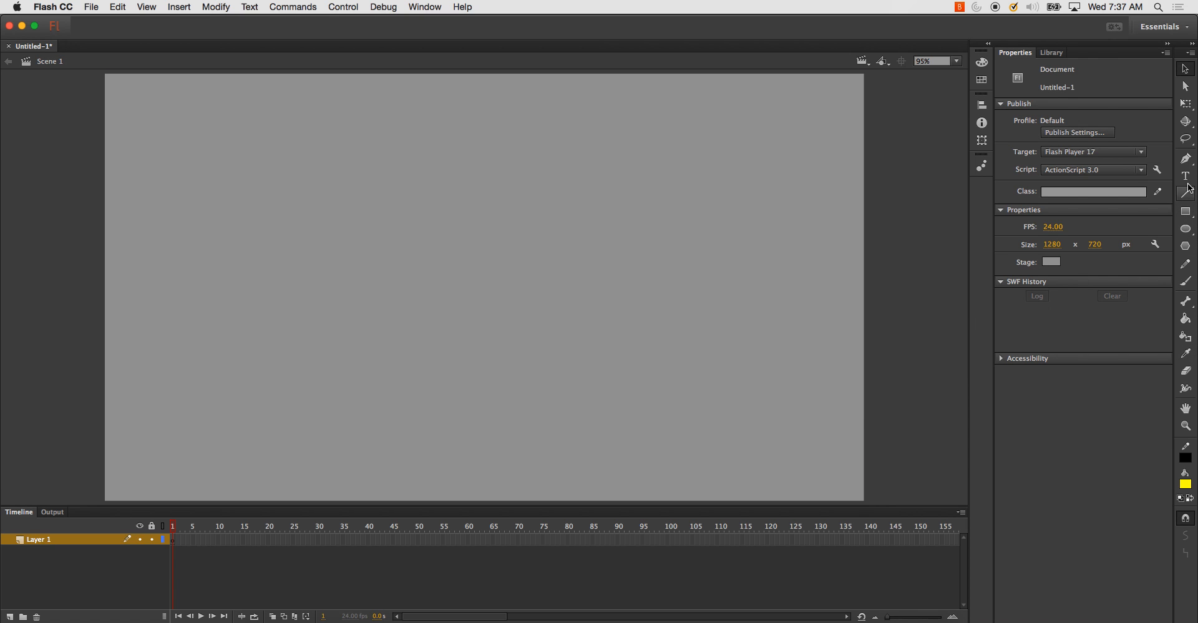
- Draw a closed red teardrop-shaped flame outline with a pointed tip in the lower middle of the stage using the Brush tool
left_click(1187, 281)
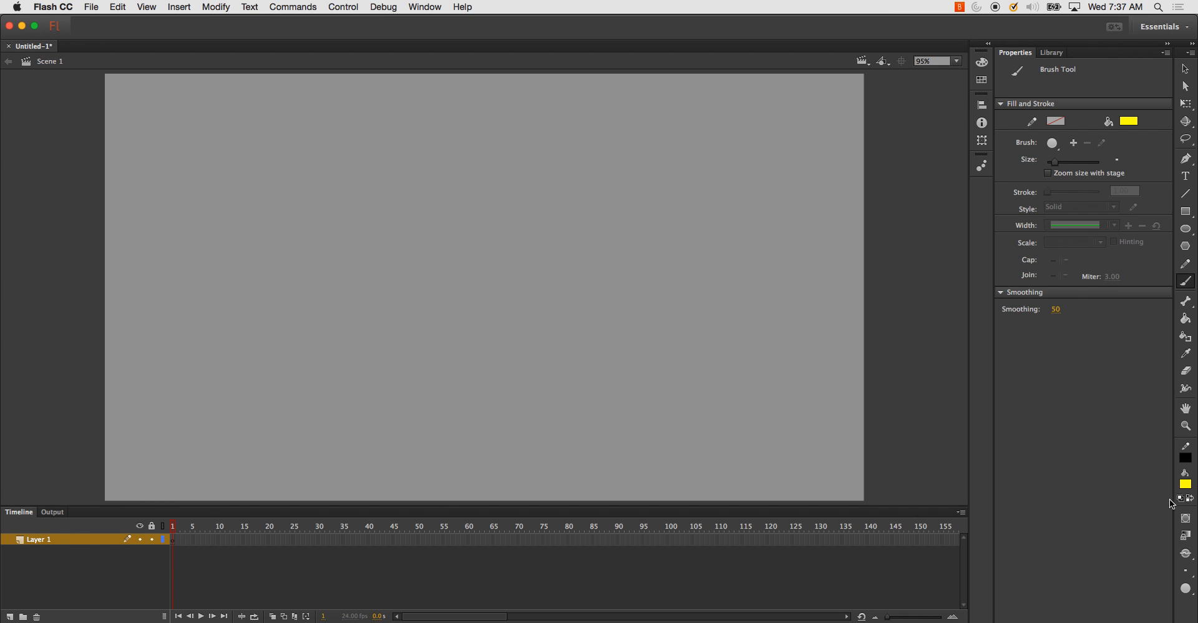
left_click(1186, 485)
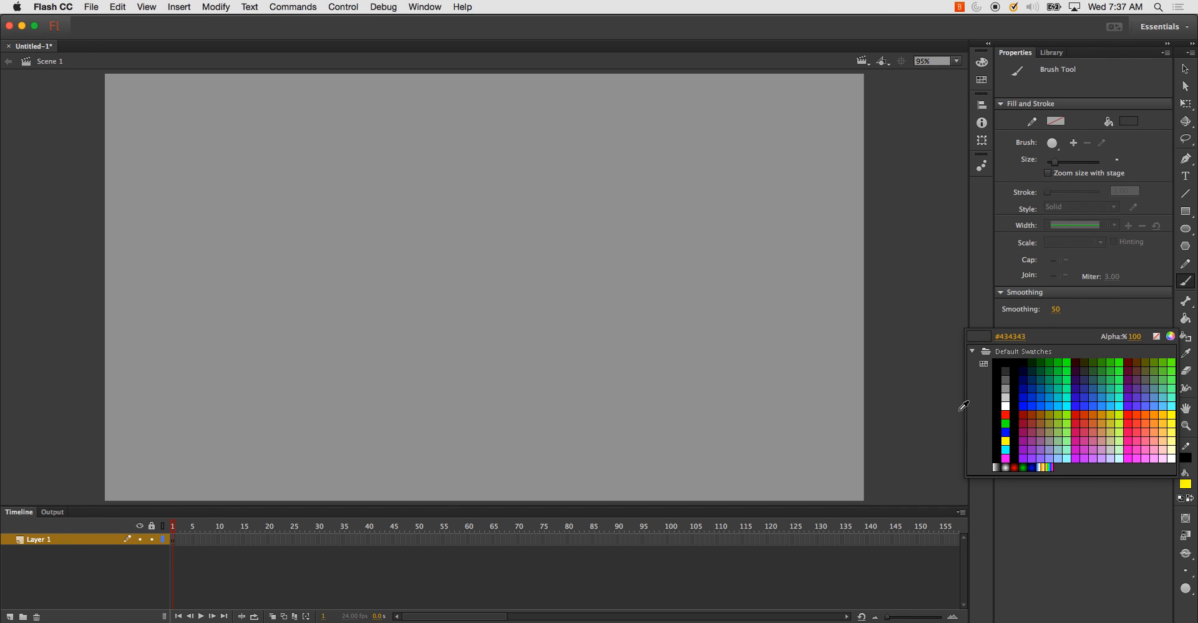
left_click(1006, 414)
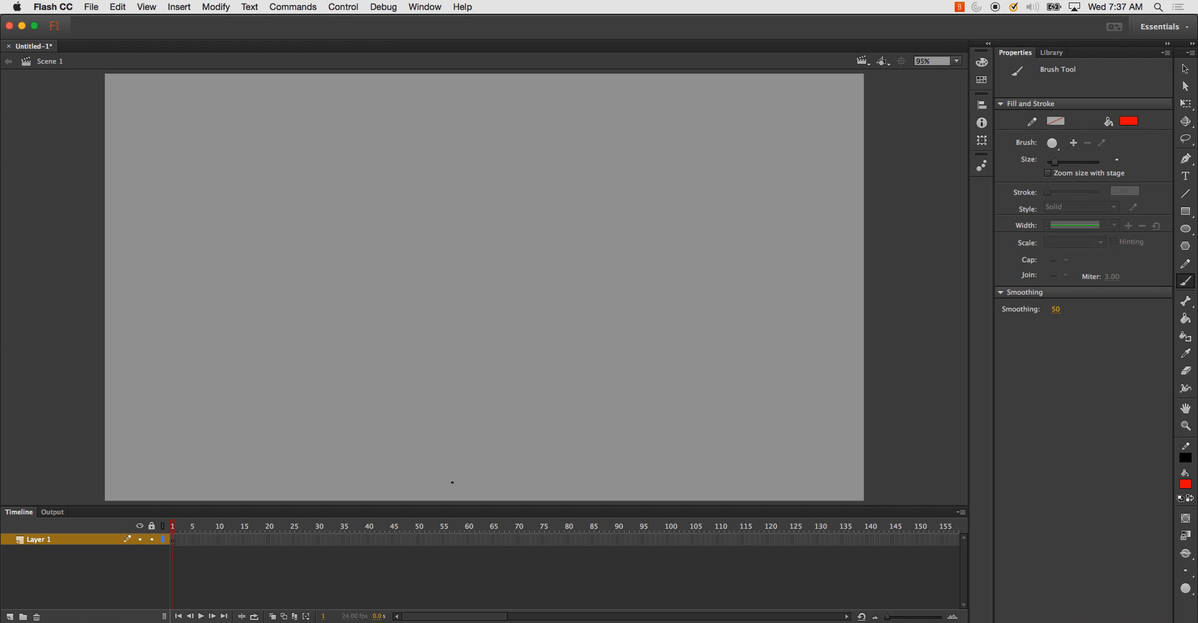
mouse_move(463, 483)
left_mouse_down()
mouse_move(425, 465)
mouse_move(417, 428)
mouse_move(471, 310)
mouse_move(468, 219)
mouse_move(503, 289)
mouse_move(535, 417)
mouse_move(526, 466)
mouse_move(463, 482)
left_mouse_up()
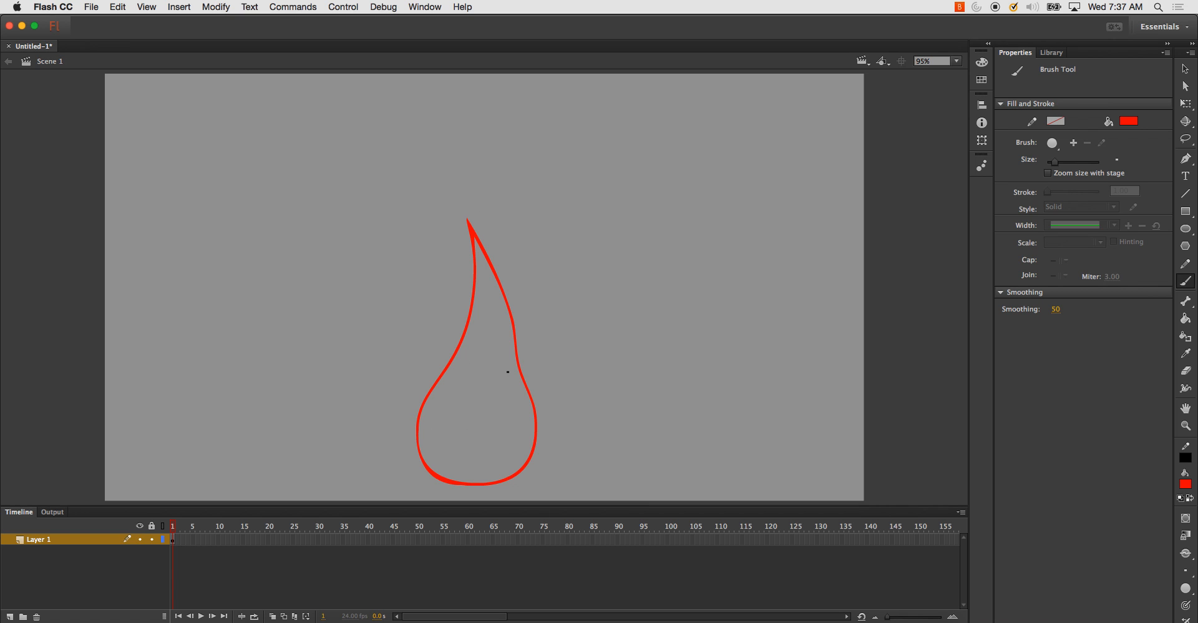
- Rename Layer 1 as Reference and add a new layer named Fire_Animation above it
double_click(41, 543)
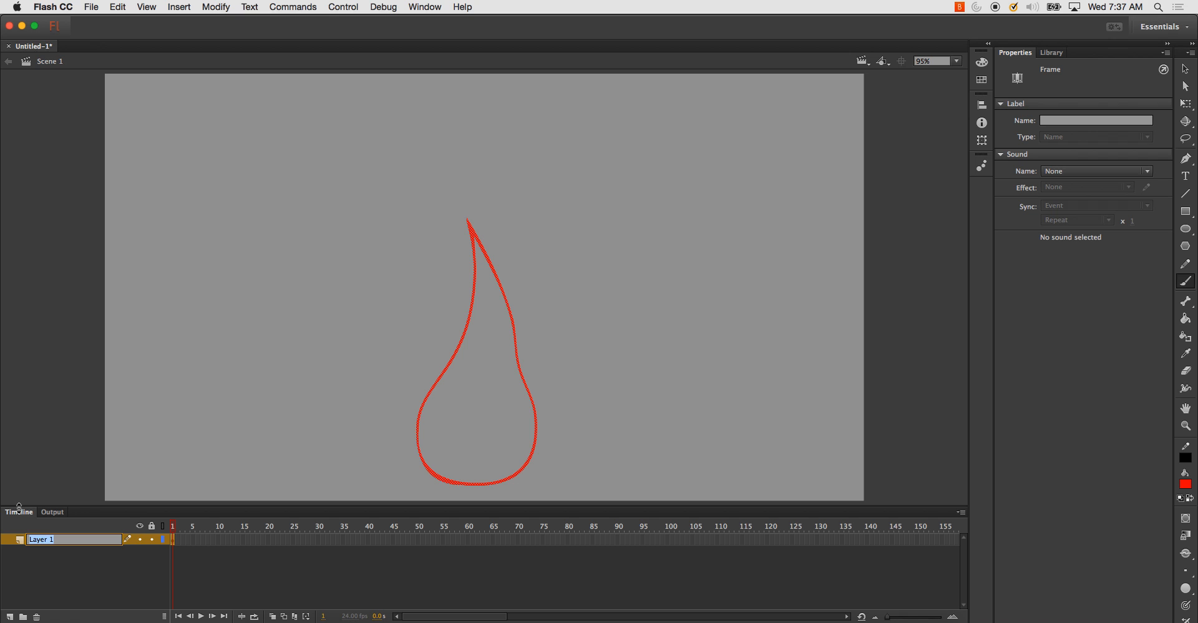
type("Reference")
key("Return")
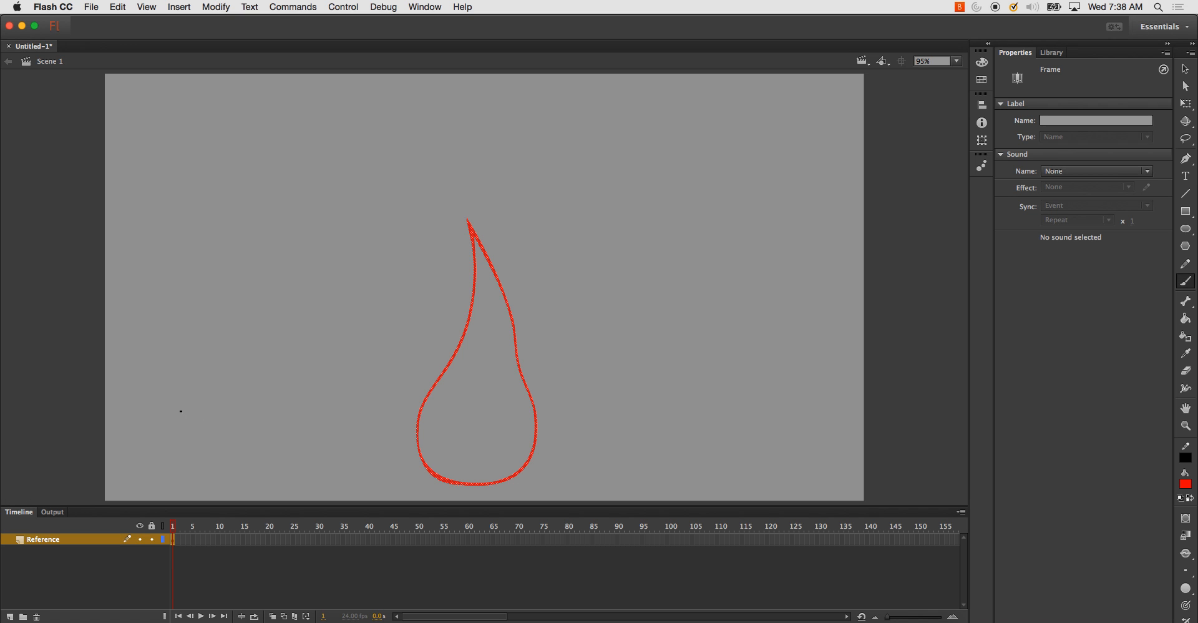
left_click(9, 617)
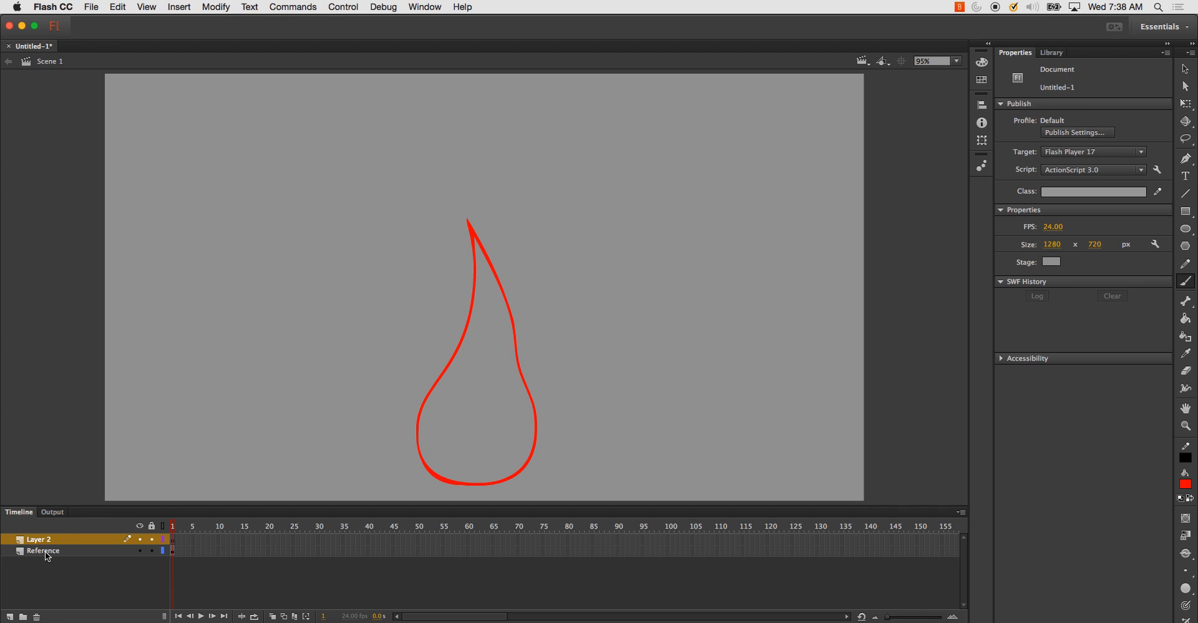
double_click(44, 538)
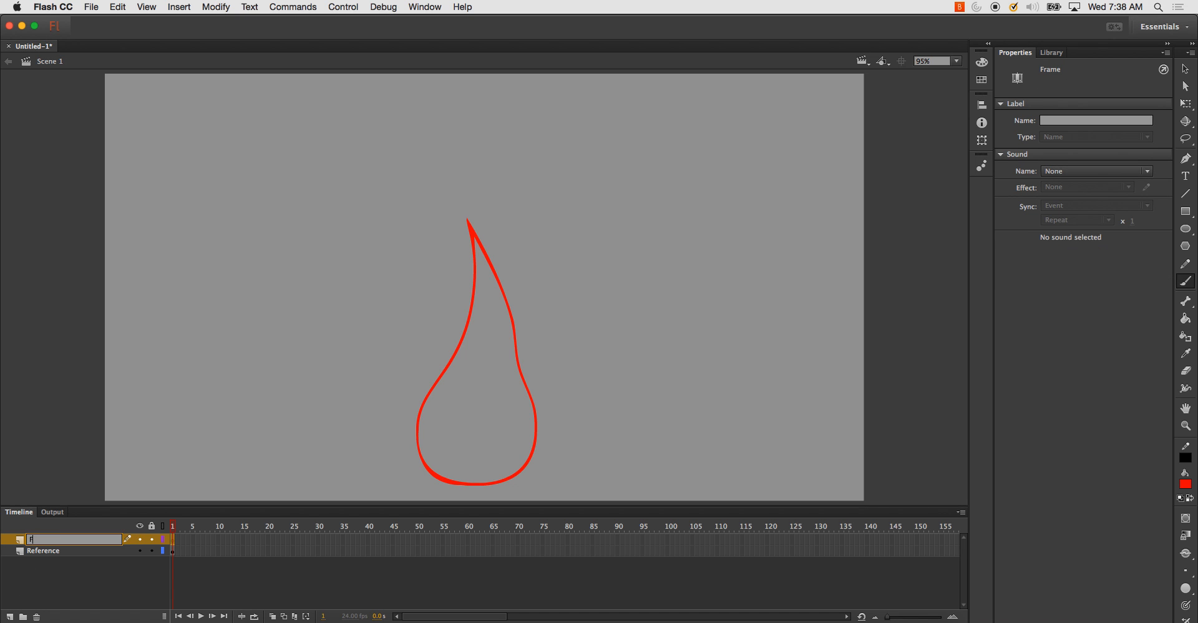
type("Fire_Animation")
key("Return")
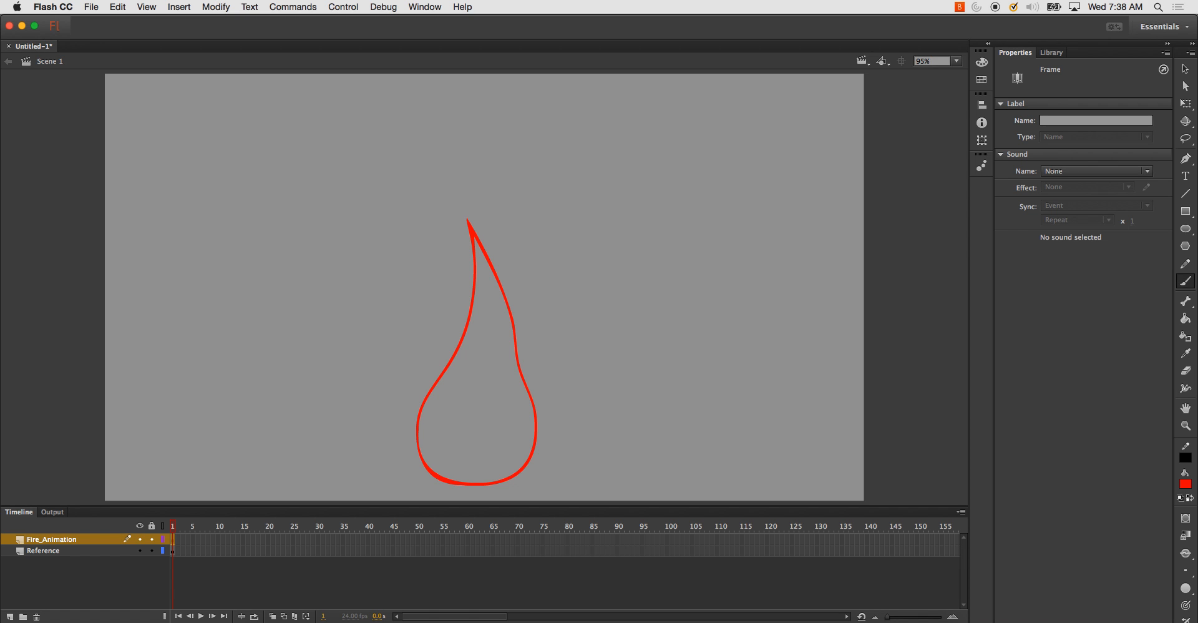
left_click(1187, 484)
left_click(1006, 451)
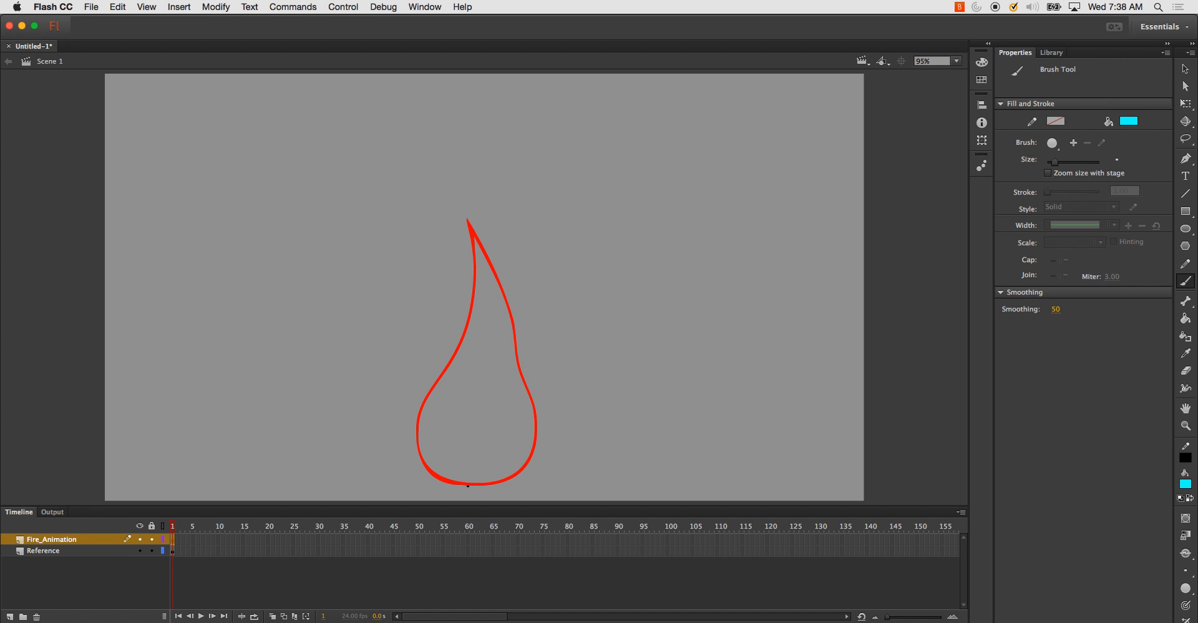
left_click_drag(460, 485, 437, 476)
key("super+z")
- Lock the Reference layer and brush a yellow flame outline with pointed licks around the red shape on frame 1 of Fire_Animation
left_click(1185, 485)
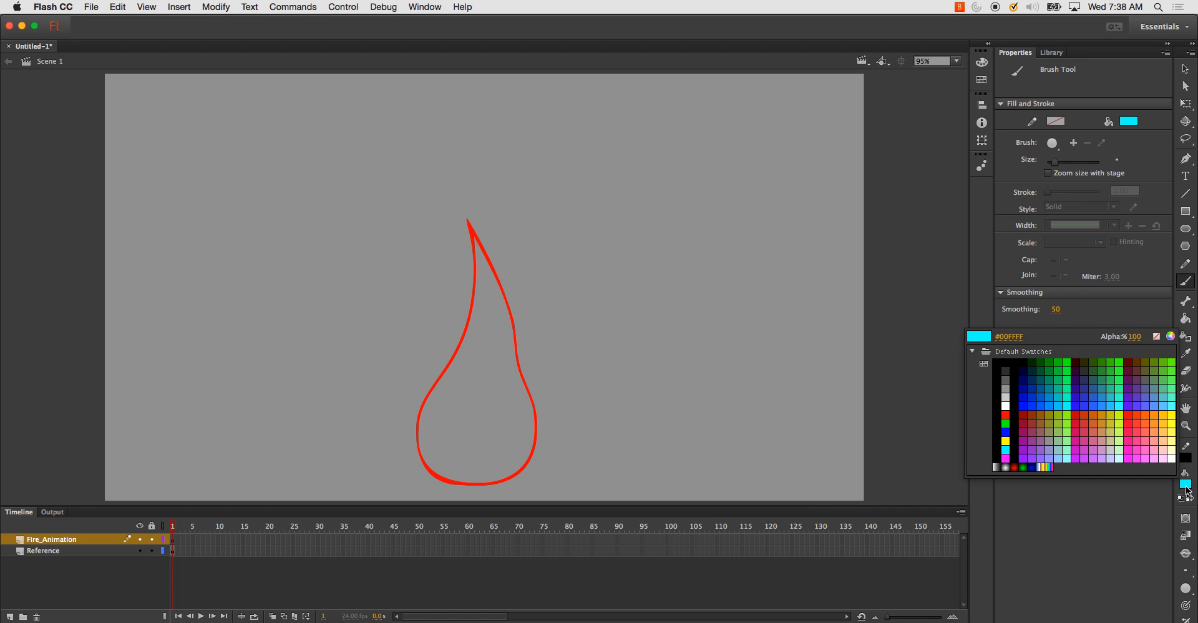
left_click(1006, 440)
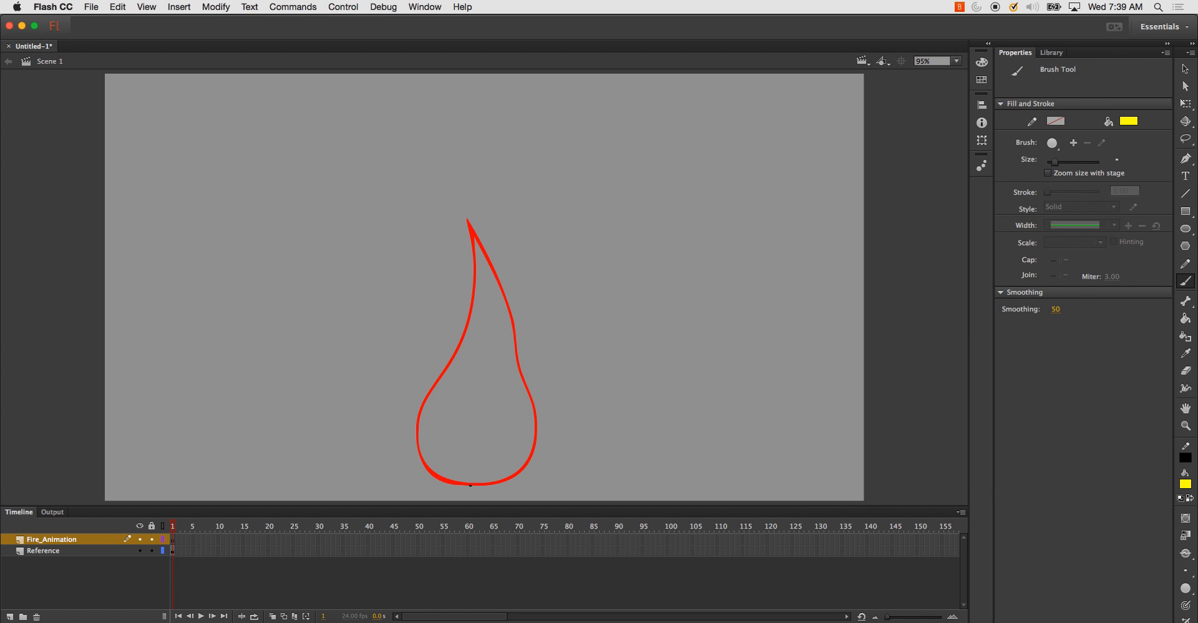
mouse_move(474, 484)
left_mouse_down()
mouse_move(436, 471)
mouse_move(458, 482)
left_mouse_up()
key("super+equal")
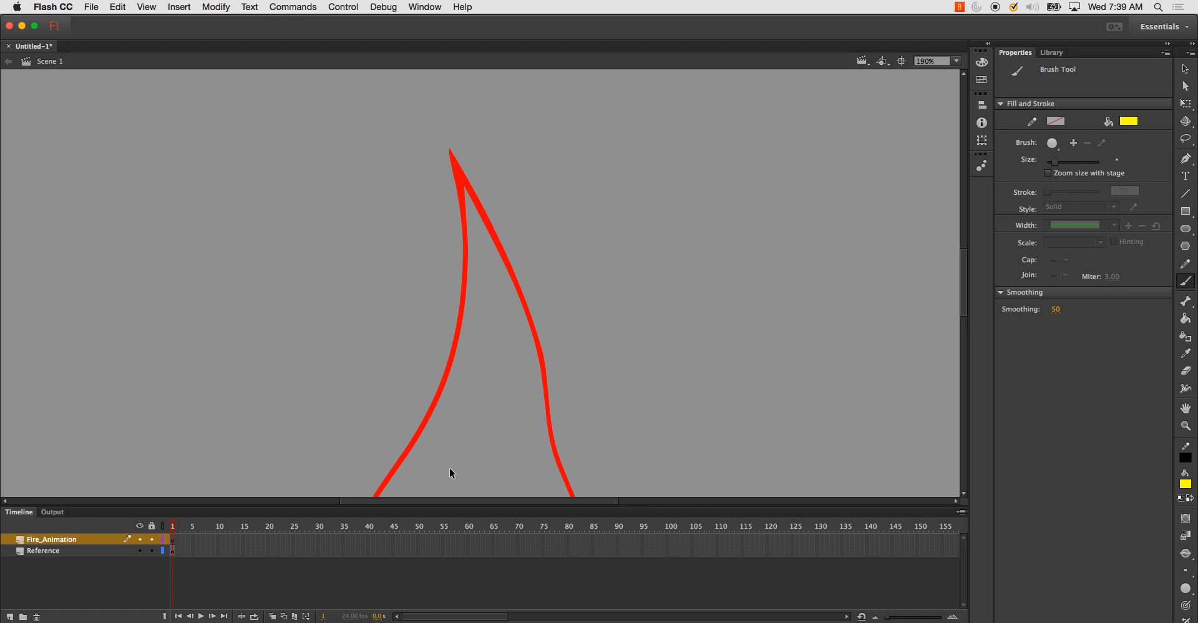
key("super+minus")
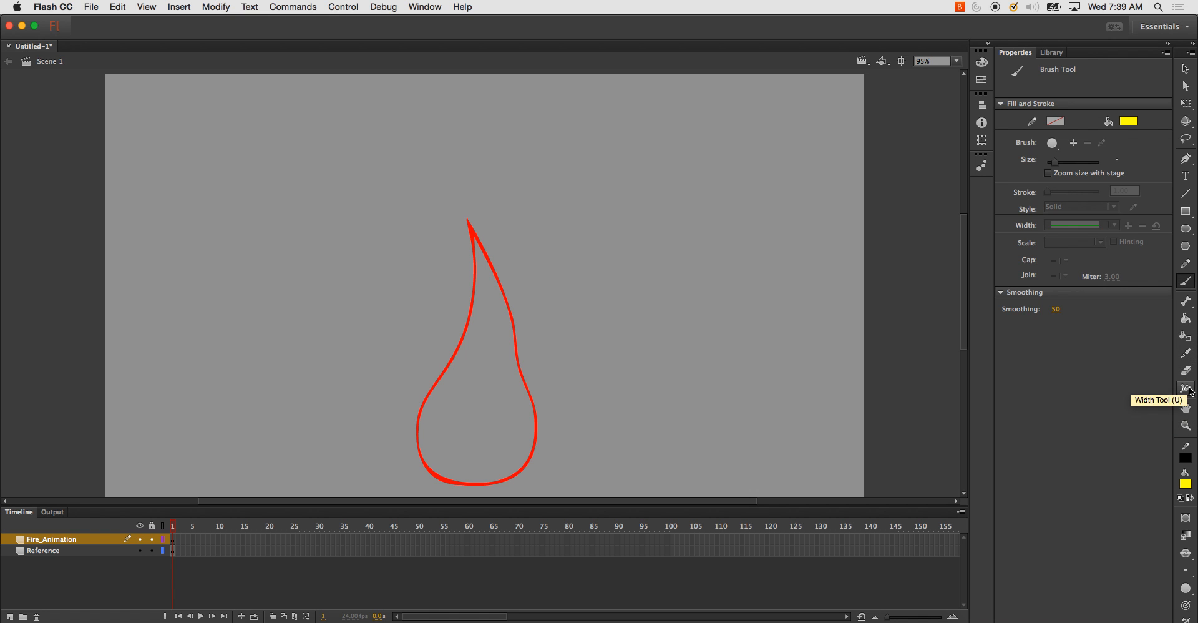
left_click(1186, 426)
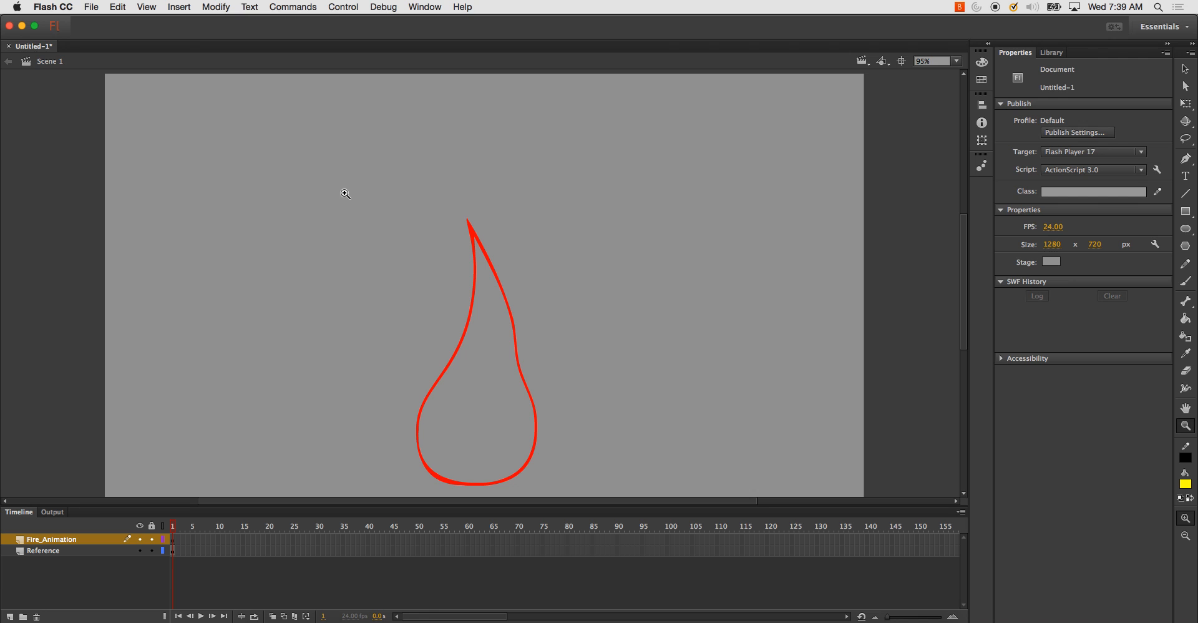
left_click_drag(346, 194, 604, 496)
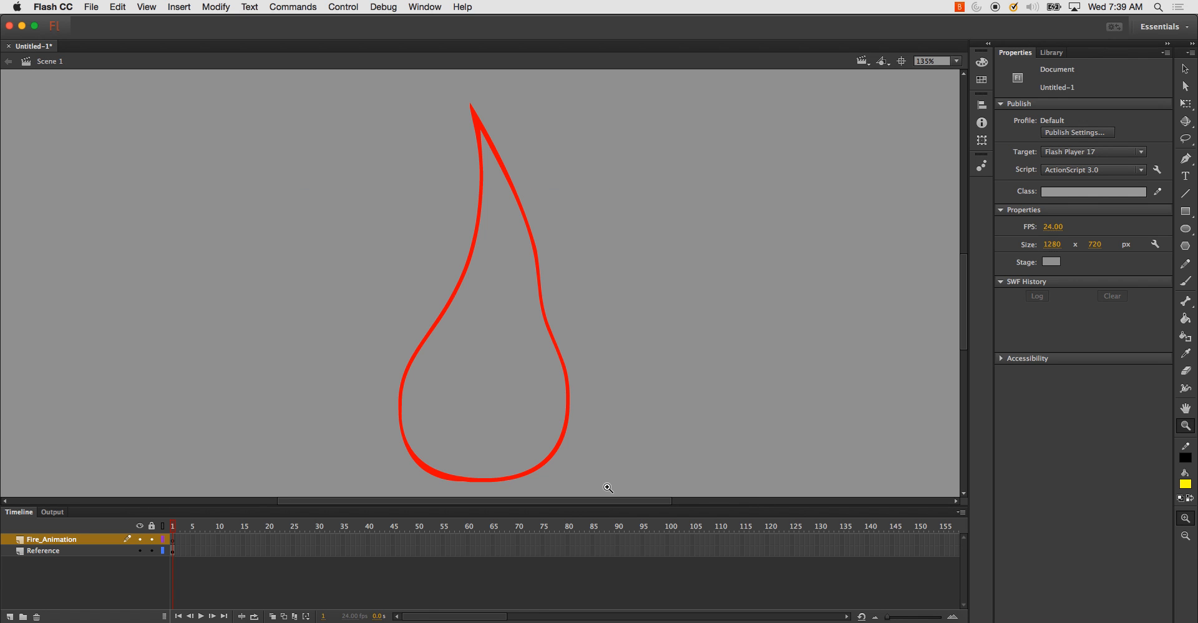
key("b")
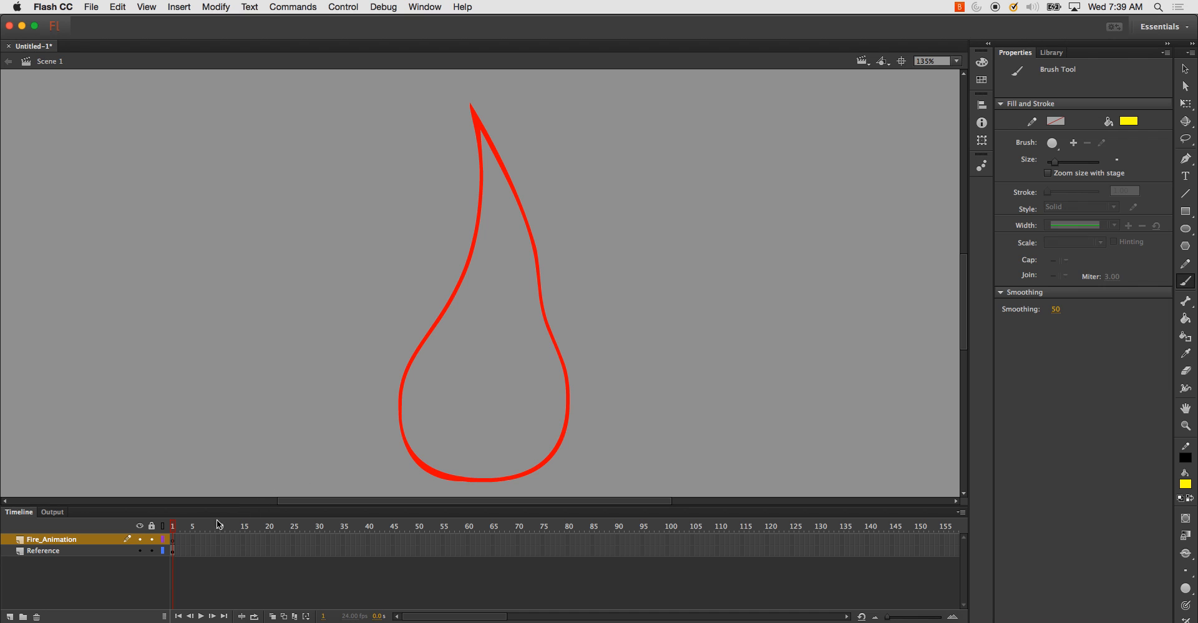
left_click(149, 551)
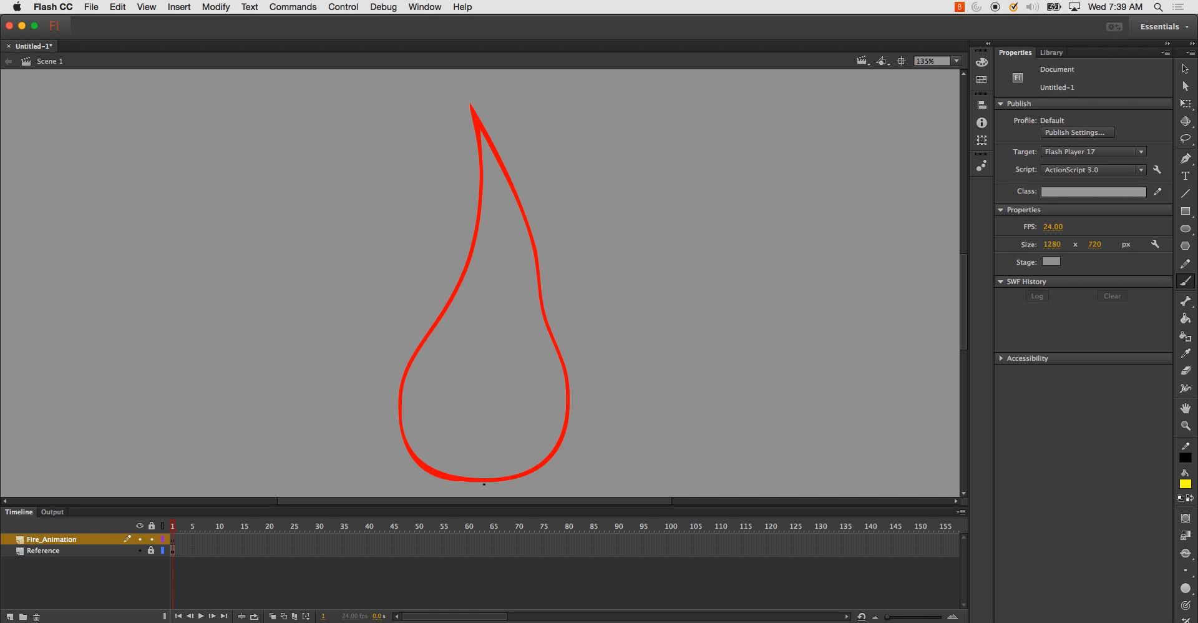
mouse_move(484, 484)
left_mouse_down()
mouse_move(410, 454)
mouse_move(384, 401)
mouse_move(407, 420)
mouse_move(427, 268)
mouse_move(437, 304)
mouse_move(468, 271)
mouse_move(465, 186)
mouse_move(478, 182)
mouse_move(480, 145)
mouse_move(465, 75)
mouse_move(495, 148)
mouse_move(501, 119)
mouse_move(521, 217)
mouse_move(536, 189)
mouse_move(536, 329)
mouse_move(550, 326)
mouse_move(563, 293)
mouse_move(568, 372)
mouse_move(555, 422)
mouse_move(571, 409)
mouse_move(566, 442)
mouse_move(539, 475)
mouse_move(481, 483)
left_mouse_up()
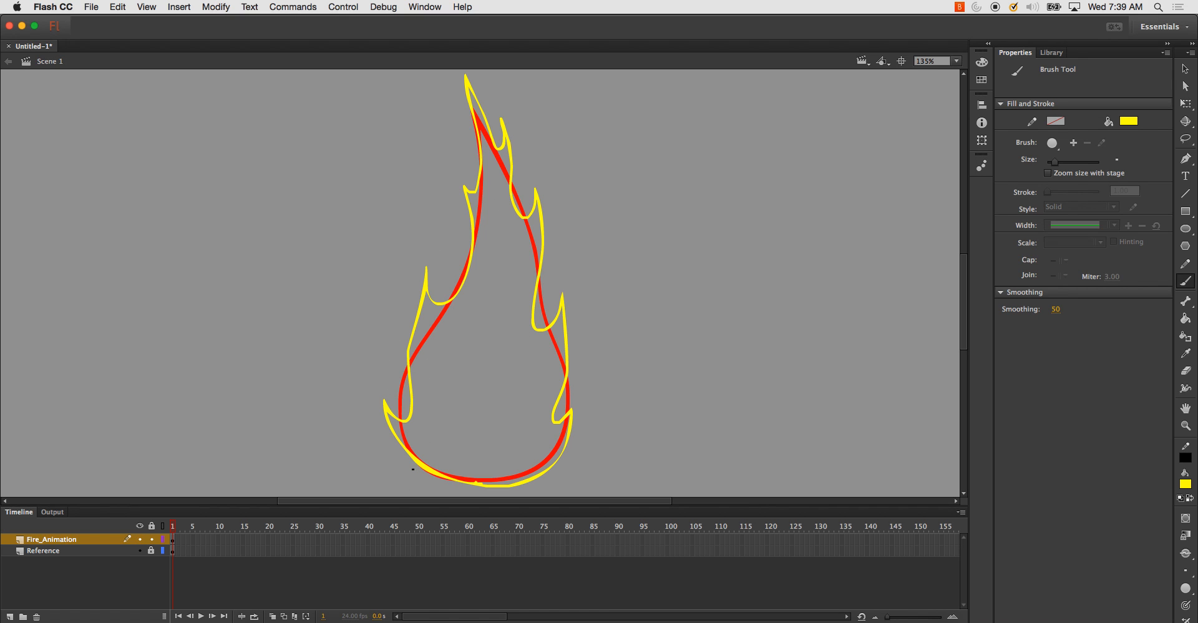
- Add a blank keyframe at frame 2 with onion skinning enabled and draw the second yellow flame with its licks shifted slightly upward
key("F7")
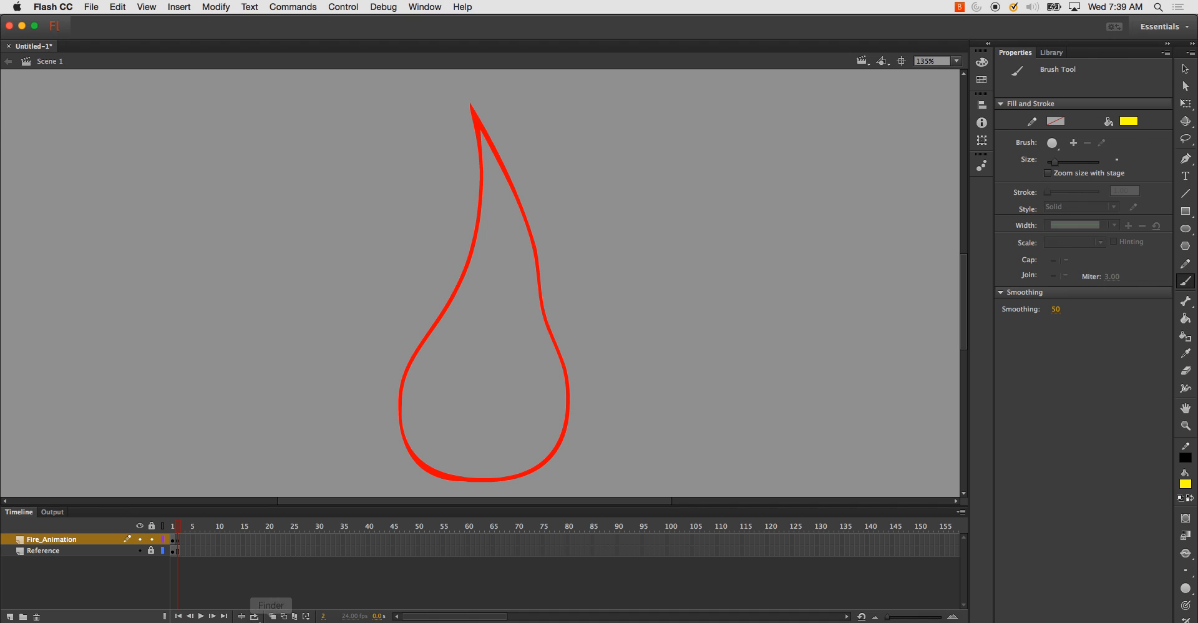
left_click(274, 617)
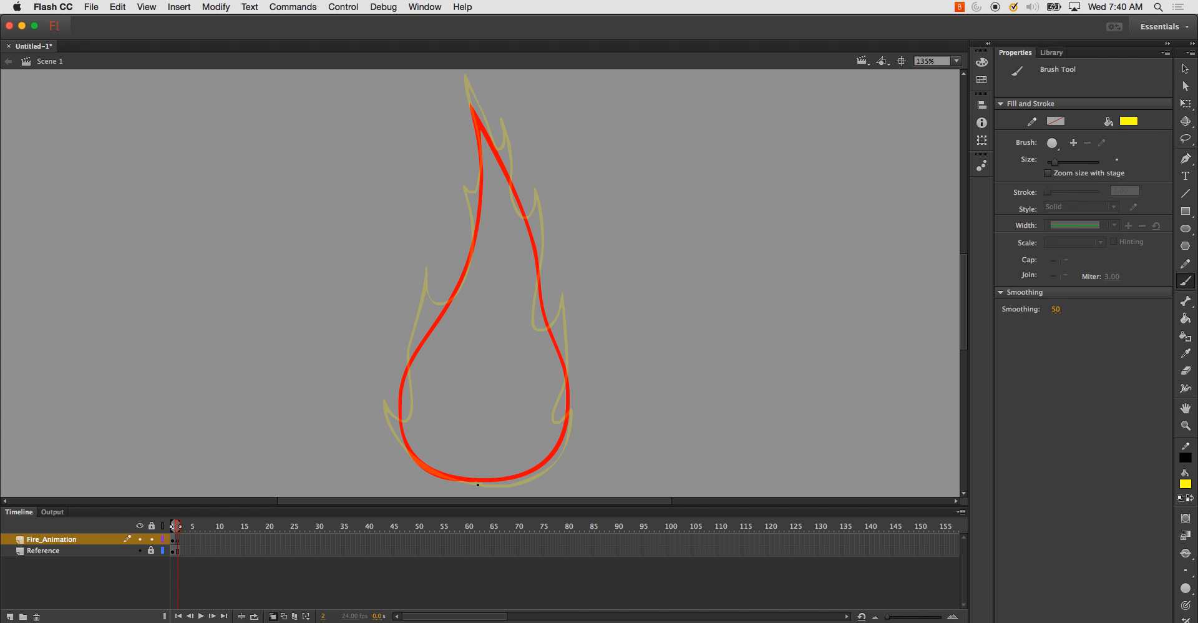
mouse_move(480, 484)
left_mouse_down()
mouse_move(406, 454)
mouse_move(386, 370)
mouse_move(406, 392)
mouse_move(437, 251)
mouse_move(451, 289)
mouse_move(469, 271)
mouse_move(466, 169)
mouse_move(478, 174)
mouse_move(479, 160)
mouse_move(462, 82)
mouse_move(479, 114)
left_mouse_up()
key("super+z")
mouse_move(491, 135)
left_mouse_down()
mouse_move(488, 111)
mouse_move(510, 182)
mouse_move(521, 166)
mouse_move(539, 308)
mouse_move(554, 301)
mouse_move(557, 278)
mouse_move(558, 400)
mouse_move(575, 372)
mouse_move(560, 457)
mouse_move(540, 477)
mouse_move(483, 485)
left_mouse_up()
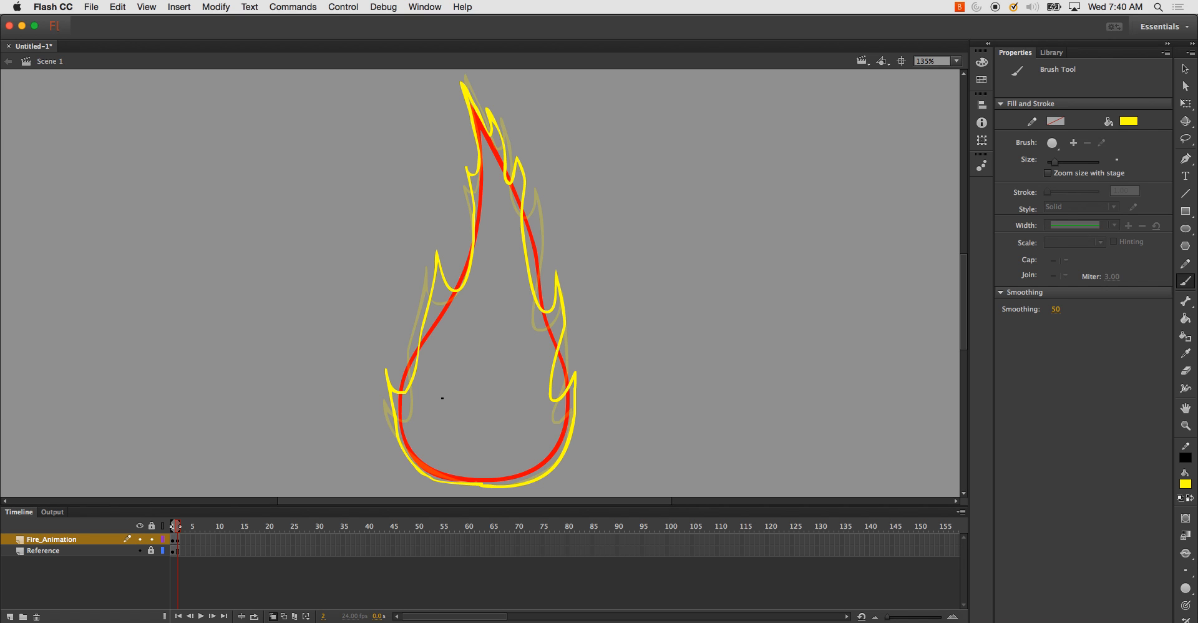
- Draw the third yellow flame, its side licks moved further up, on a blank keyframe at frame 3 and test the movie
key("F7")
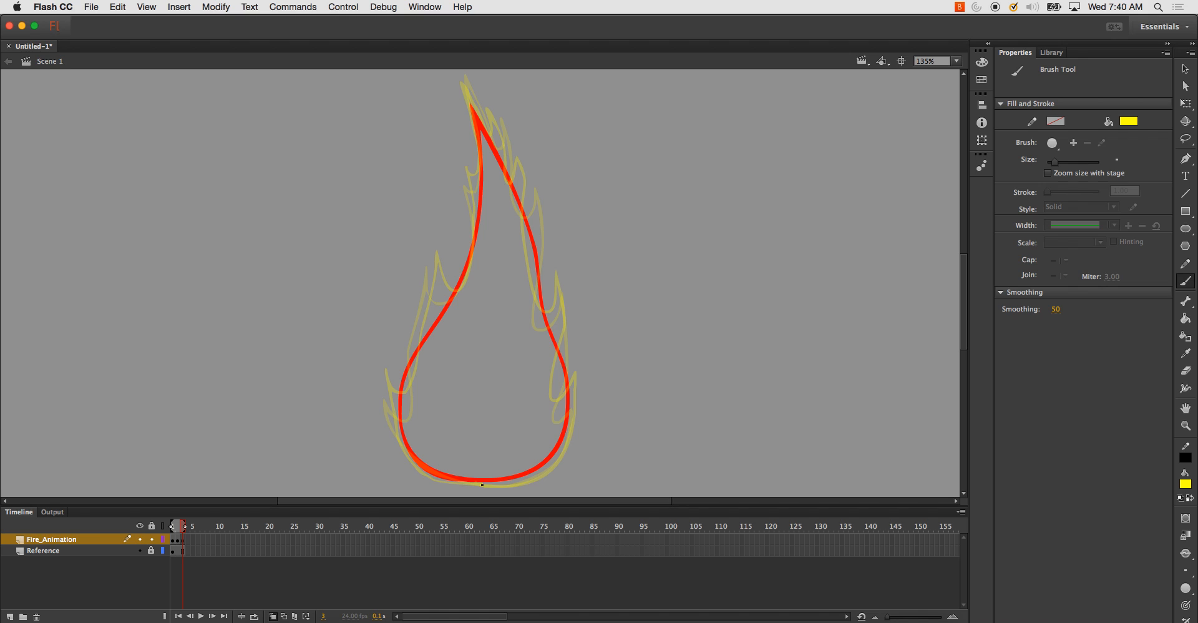
mouse_move(482, 484)
left_mouse_down()
mouse_move(411, 456)
mouse_move(388, 389)
mouse_move(400, 347)
mouse_move(413, 372)
mouse_move(427, 354)
mouse_move(444, 232)
mouse_move(452, 252)
mouse_move(466, 247)
mouse_move(475, 129)
mouse_move(463, 85)
mouse_move(503, 173)
left_mouse_up()
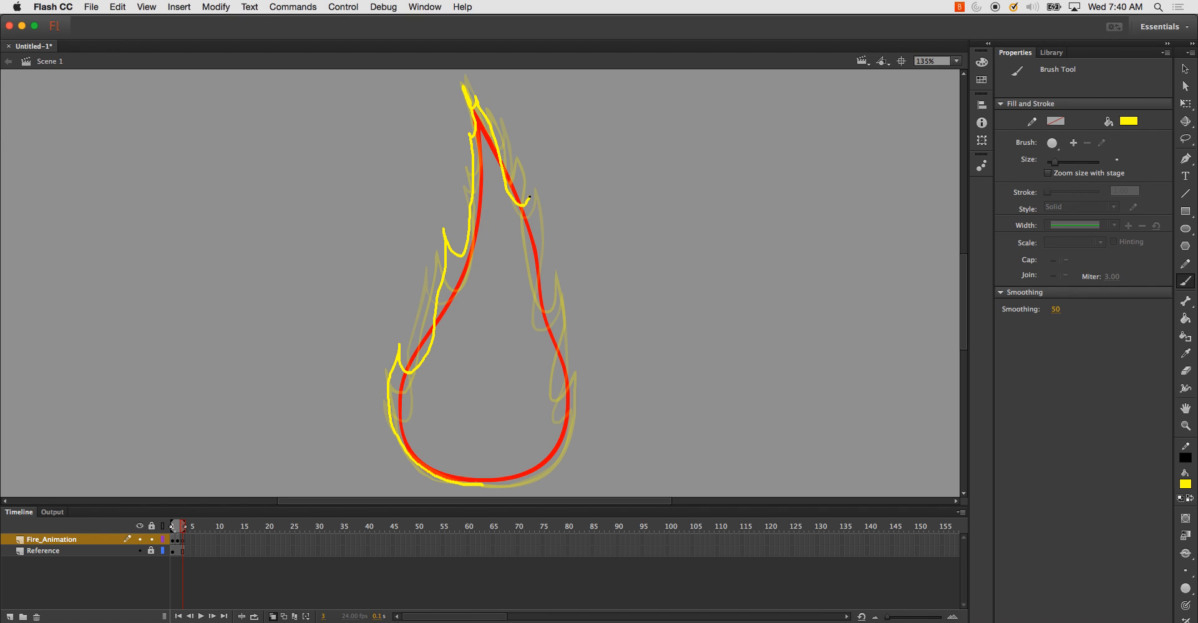
mouse_move(530, 187)
left_mouse_down()
mouse_move(532, 296)
mouse_move(539, 313)
mouse_move(553, 268)
mouse_move(553, 372)
mouse_move(571, 358)
mouse_move(574, 396)
mouse_move(544, 462)
mouse_move(557, 468)
mouse_move(479, 485)
left_mouse_up()
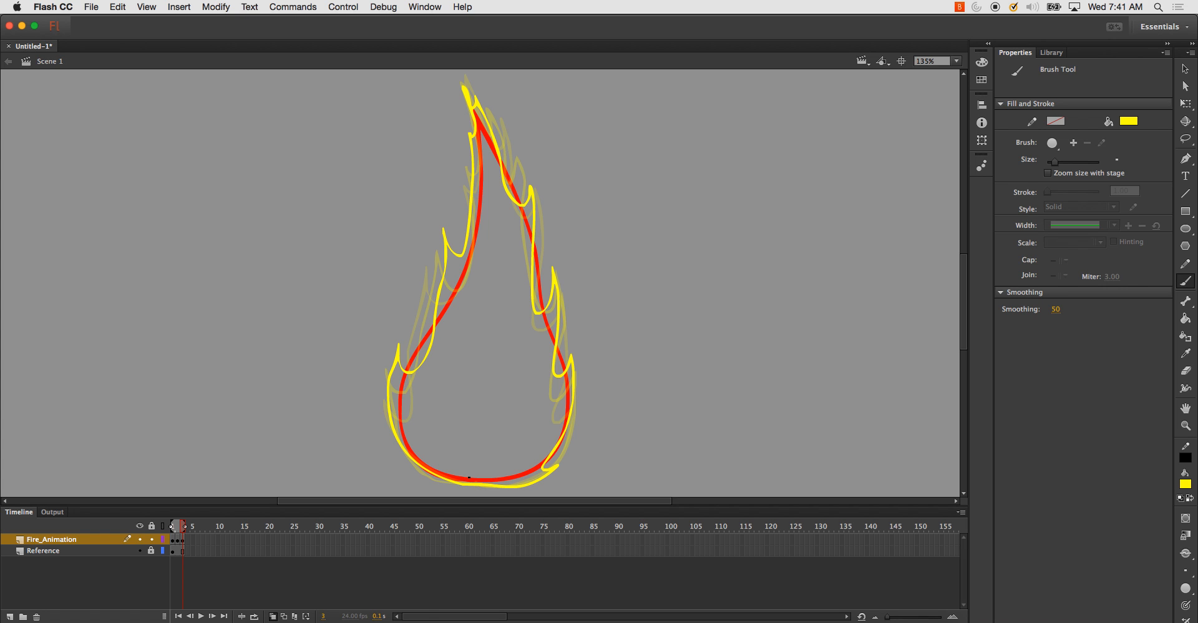
key("super+Return")
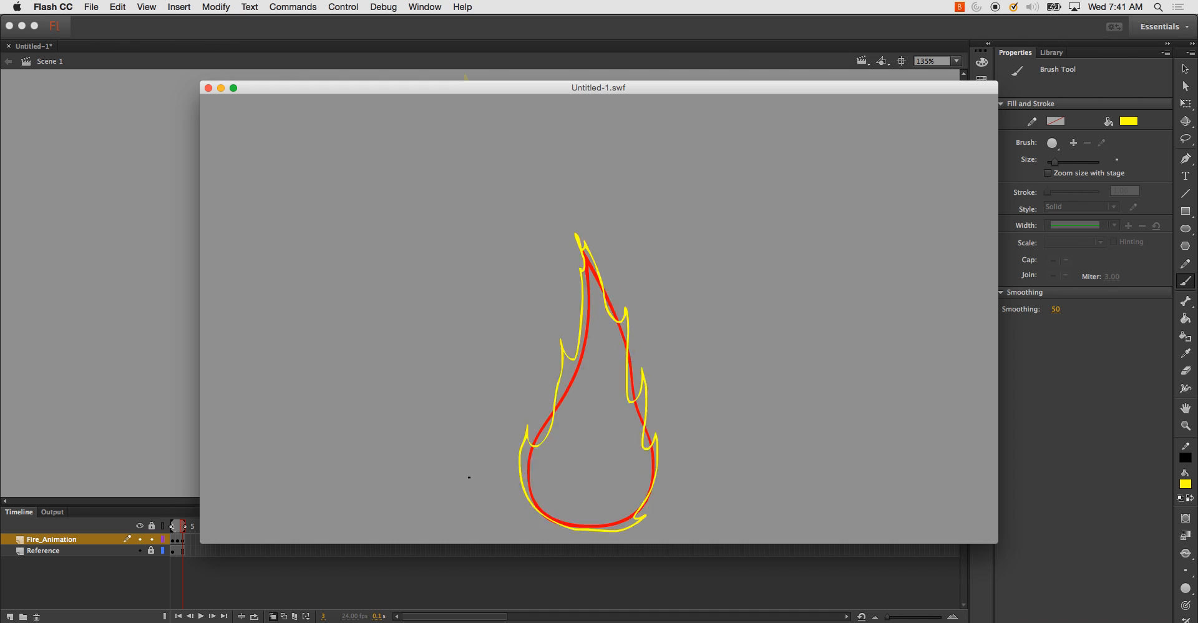
left_click(208, 88)
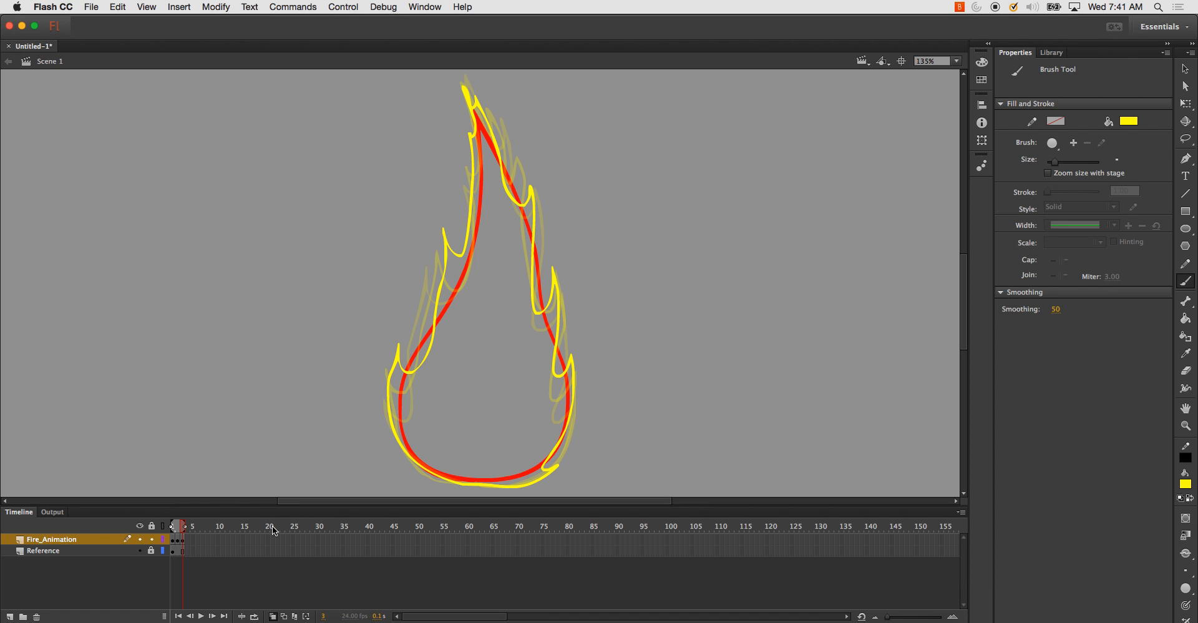
- Add a blank keyframe at frame 4 of Fire_Animation and narrow the onion skin range to only the preceding frame
key("F7")
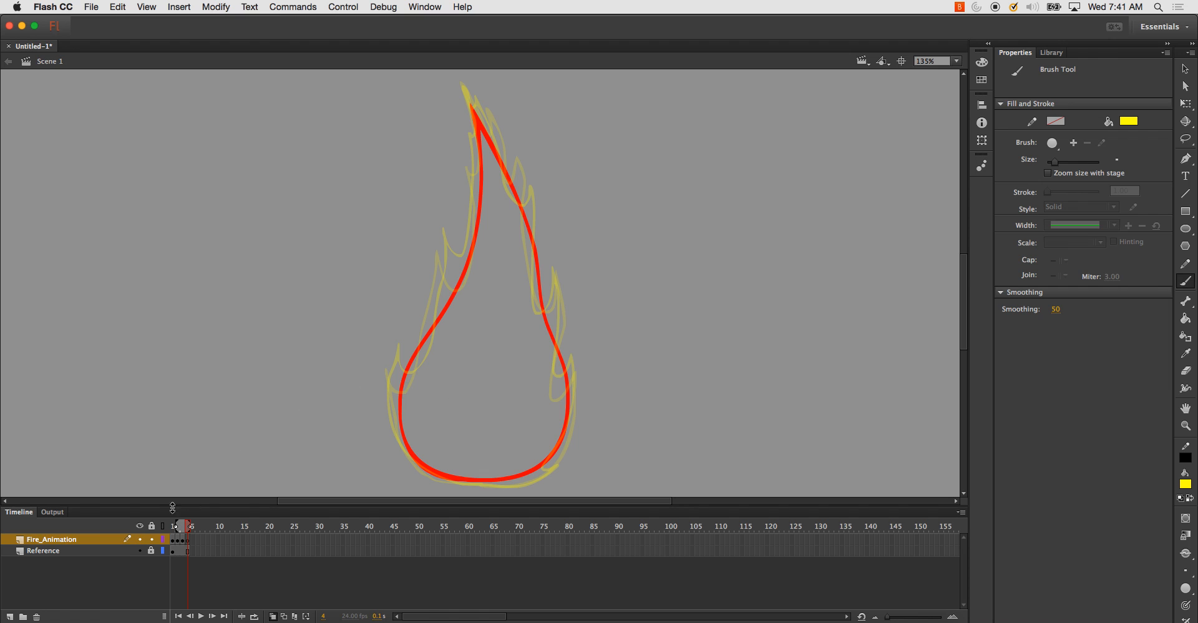
left_click_drag(177, 527, 151, 525)
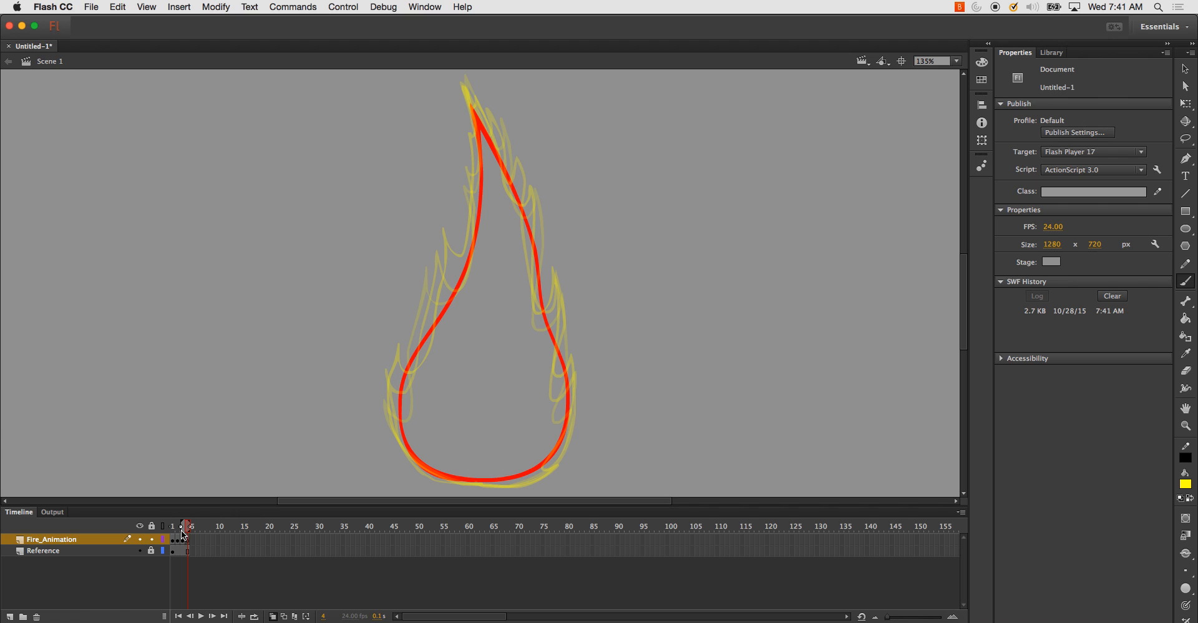
left_click_drag(176, 531, 183, 531)
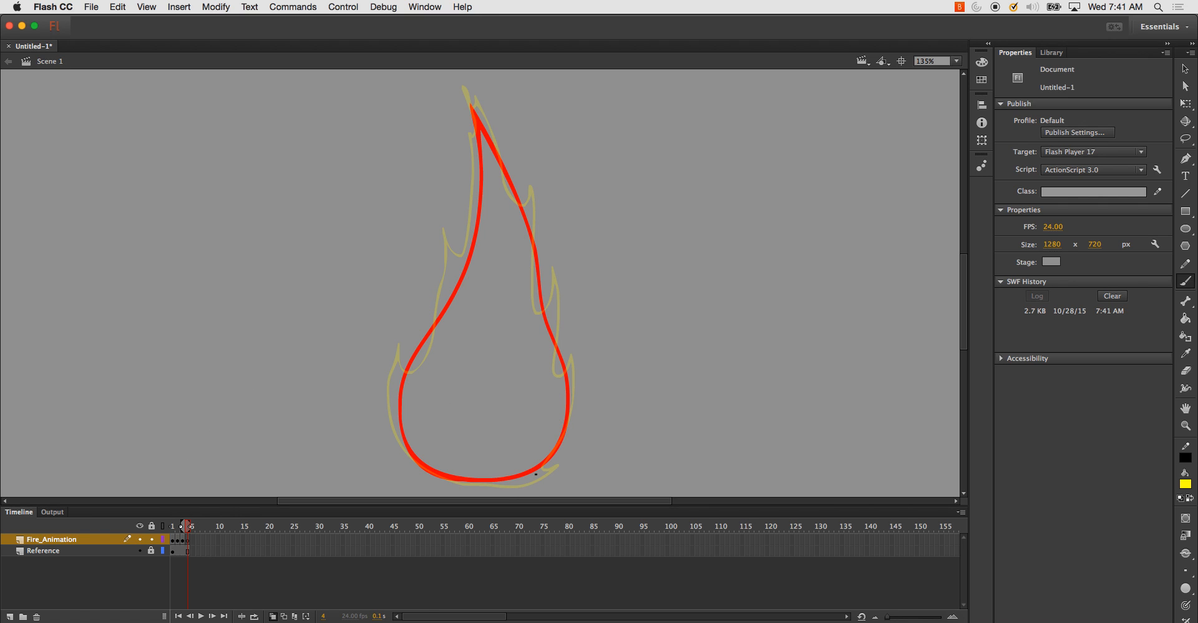
- Flip back and forth through frames 1 to 4 to examine how the flame licks move upward
key("comma")
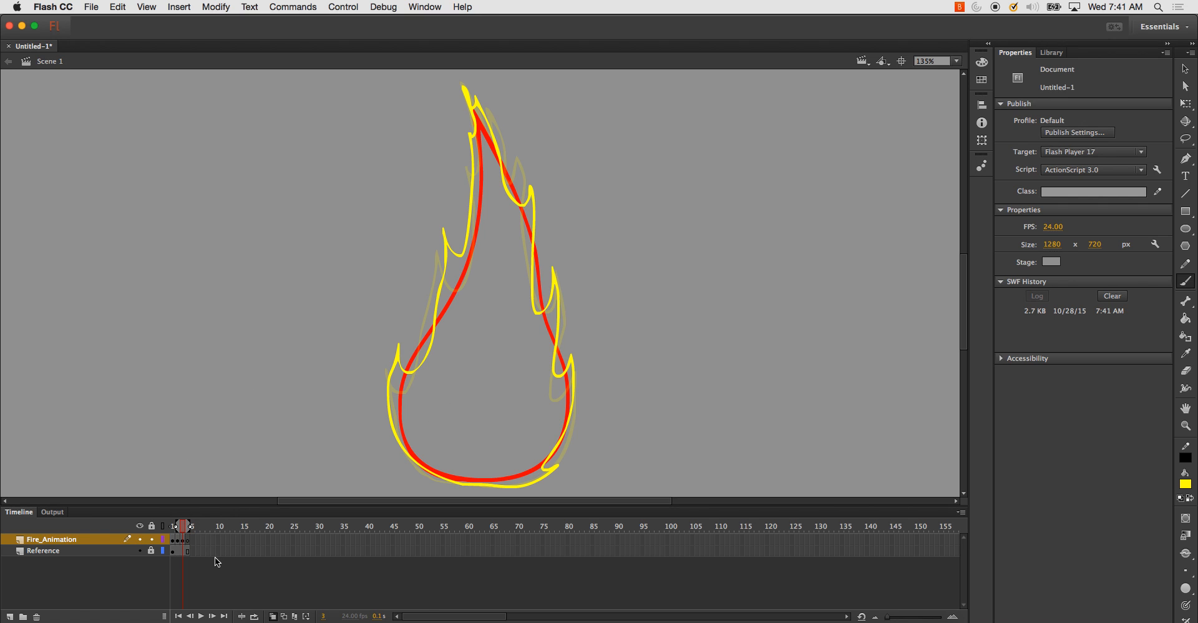
key("period")
key("comma")
key("period")
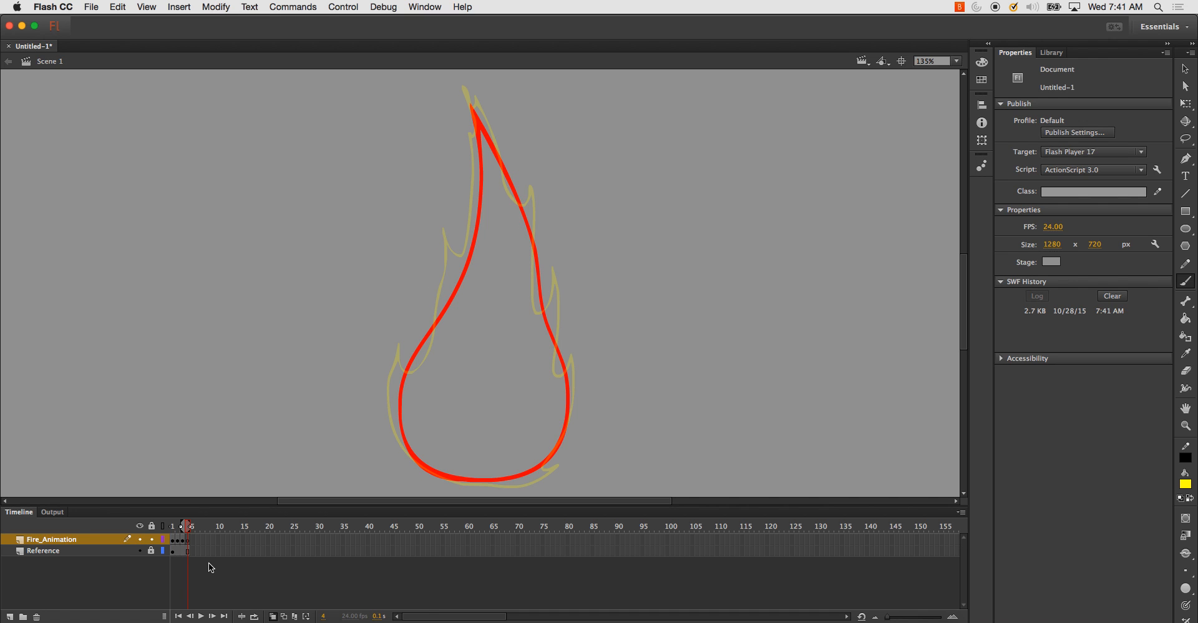
key("comma")
key("comma")
key("comma")
key("period")
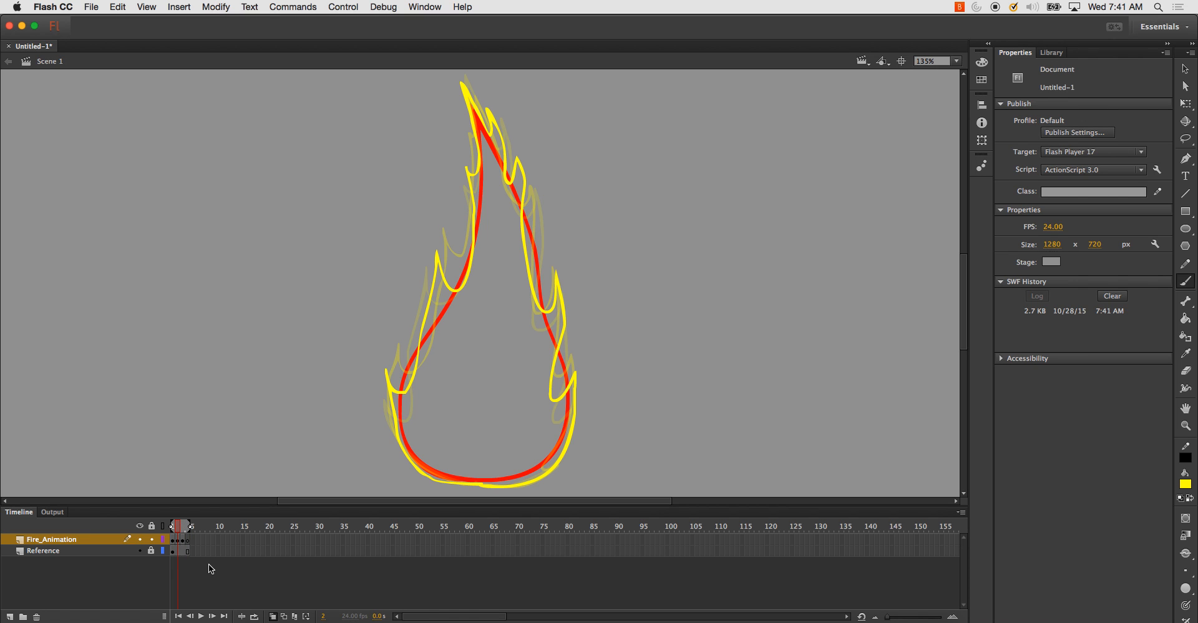
key("period")
key("period")
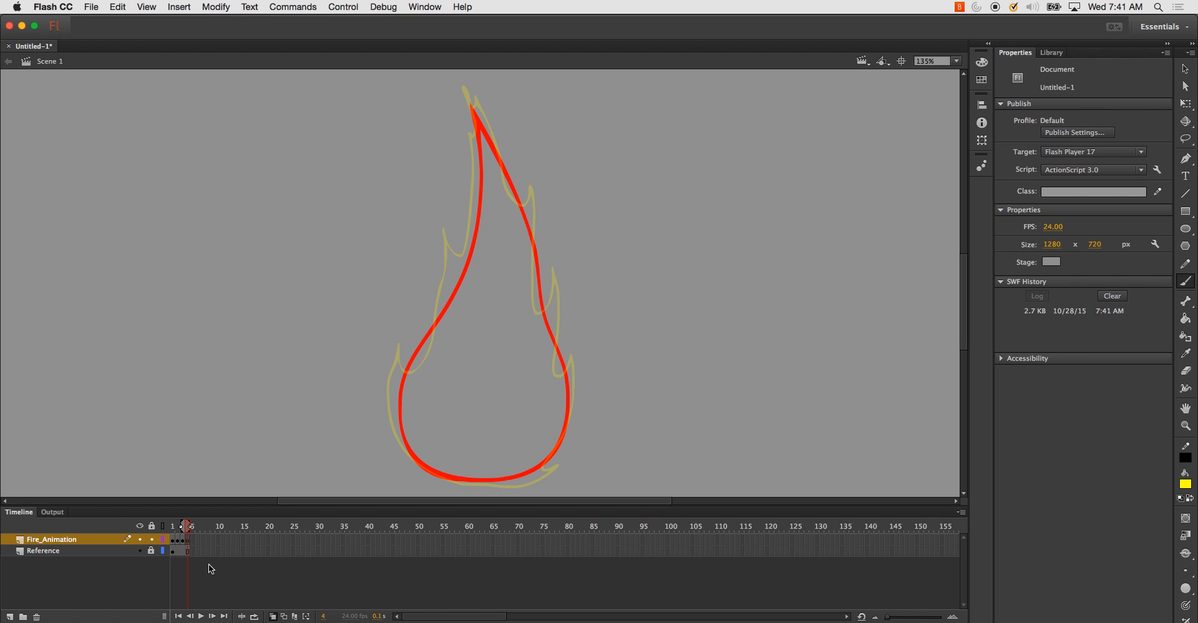
key("comma")
key("comma")
key("comma")
key("period")
key("period")
key("period")
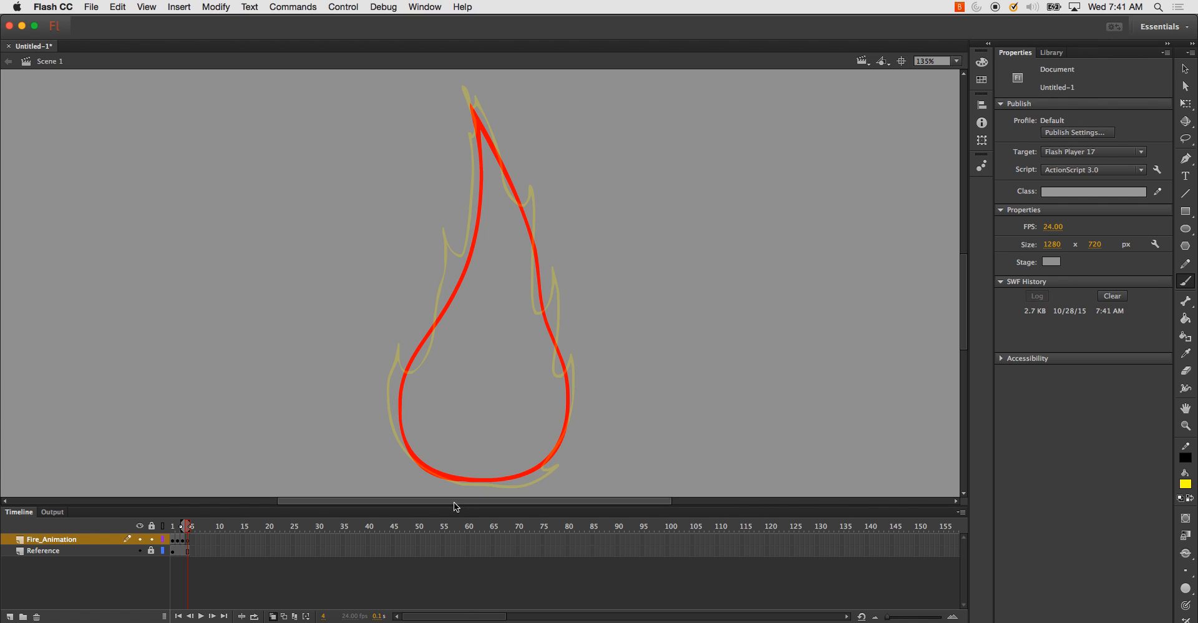
- Draw the fourth yellow flame on frame 4 and the fifth on a blank keyframe at frame 5, moving the side licks further up
mouse_move(473, 485)
left_mouse_down()
mouse_move(409, 451)
mouse_move(395, 399)
mouse_move(415, 329)
mouse_move(415, 352)
mouse_move(438, 324)
mouse_move(460, 207)
mouse_move(471, 222)
mouse_move(479, 206)
mouse_move(464, 83)
mouse_move(500, 176)
mouse_move(518, 184)
mouse_move(521, 170)
mouse_move(525, 278)
mouse_move(542, 252)
mouse_move(547, 349)
mouse_move(558, 366)
mouse_move(566, 345)
mouse_move(567, 363)
mouse_move(560, 461)
mouse_move(471, 486)
left_mouse_up()
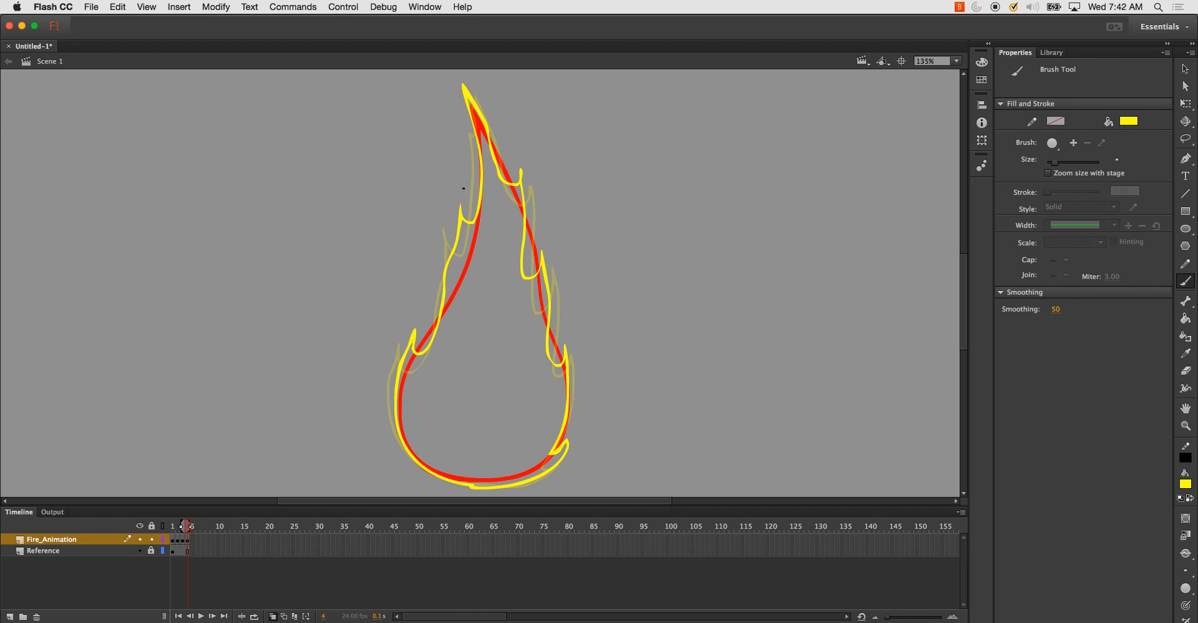
key("F7")
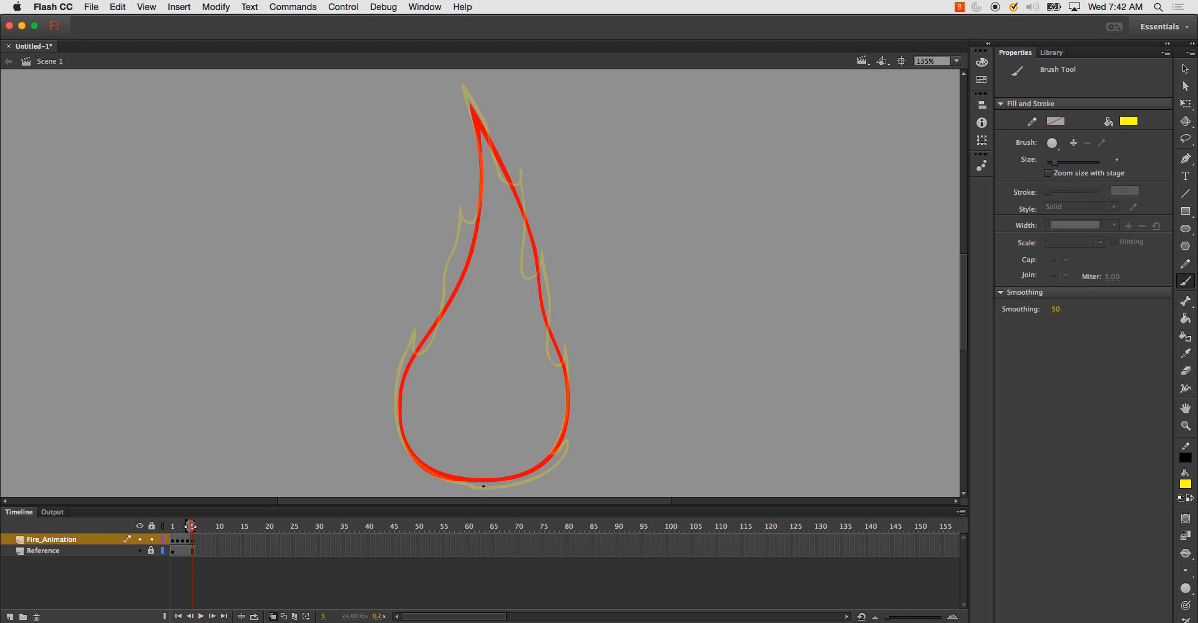
mouse_move(480, 483)
left_mouse_down()
mouse_move(398, 456)
mouse_move(418, 459)
mouse_move(401, 421)
mouse_move(402, 371)
mouse_move(420, 319)
mouse_move(432, 329)
mouse_move(445, 302)
mouse_move(469, 193)
mouse_move(475, 204)
mouse_move(480, 191)
mouse_move(481, 136)
mouse_move(462, 87)
mouse_move(494, 157)
mouse_move(503, 133)
mouse_move(521, 239)
mouse_move(533, 222)
mouse_move(543, 346)
mouse_move(557, 337)
mouse_move(560, 422)
mouse_move(570, 405)
mouse_move(571, 417)
mouse_move(558, 463)
mouse_move(479, 485)
left_mouse_up()
- Draw the sixth and seventh yellow flames on blank keyframes at frames 6 and 7, raising the licks again and redoing the seventh's faulty stroke
key("F7")
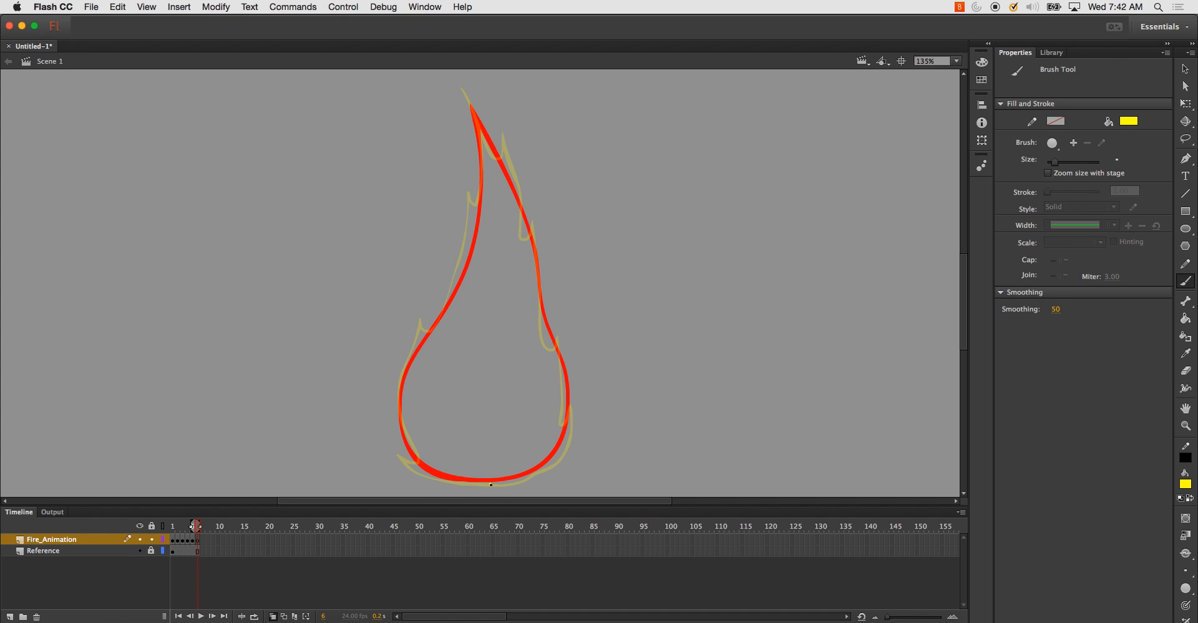
mouse_move(491, 485)
left_mouse_down()
mouse_move(417, 468)
mouse_move(387, 427)
mouse_move(398, 445)
mouse_move(425, 298)
mouse_move(441, 311)
mouse_move(459, 256)
mouse_move(463, 171)
mouse_move(478, 172)
mouse_move(453, 90)
mouse_move(497, 125)
mouse_move(515, 206)
mouse_move(525, 198)
mouse_move(537, 320)
mouse_move(557, 338)
mouse_move(560, 407)
mouse_move(570, 400)
mouse_move(573, 413)
mouse_move(563, 455)
mouse_move(490, 485)
left_mouse_up()
key("F7")
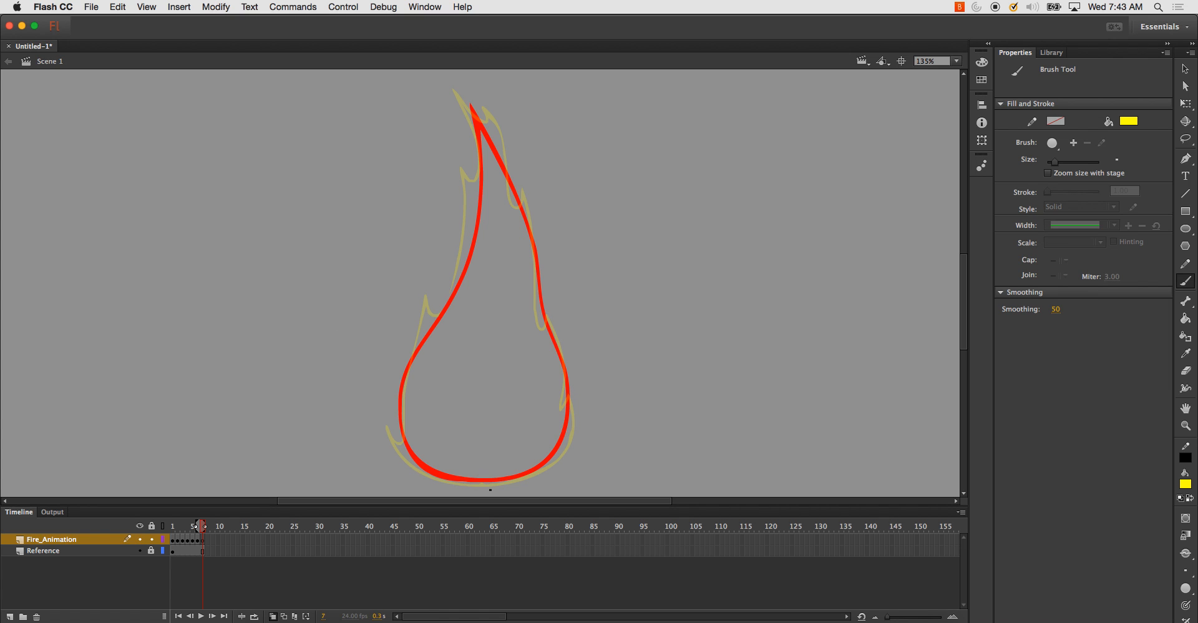
mouse_move(490, 485)
left_mouse_down()
mouse_move(411, 478)
mouse_move(387, 410)
left_mouse_up()
key("super+z")
mouse_move(473, 482)
left_mouse_down()
mouse_move(404, 453)
mouse_move(388, 405)
mouse_move(401, 412)
mouse_move(442, 279)
mouse_move(449, 299)
mouse_move(475, 240)
mouse_move(466, 157)
mouse_move(479, 161)
mouse_move(482, 147)
mouse_move(467, 85)
mouse_move(505, 180)
mouse_move(517, 171)
mouse_move(542, 294)
mouse_move(549, 282)
mouse_move(557, 392)
mouse_move(569, 370)
mouse_move(572, 398)
mouse_move(551, 460)
mouse_move(565, 462)
mouse_move(498, 488)
mouse_move(469, 483)
left_mouse_up()
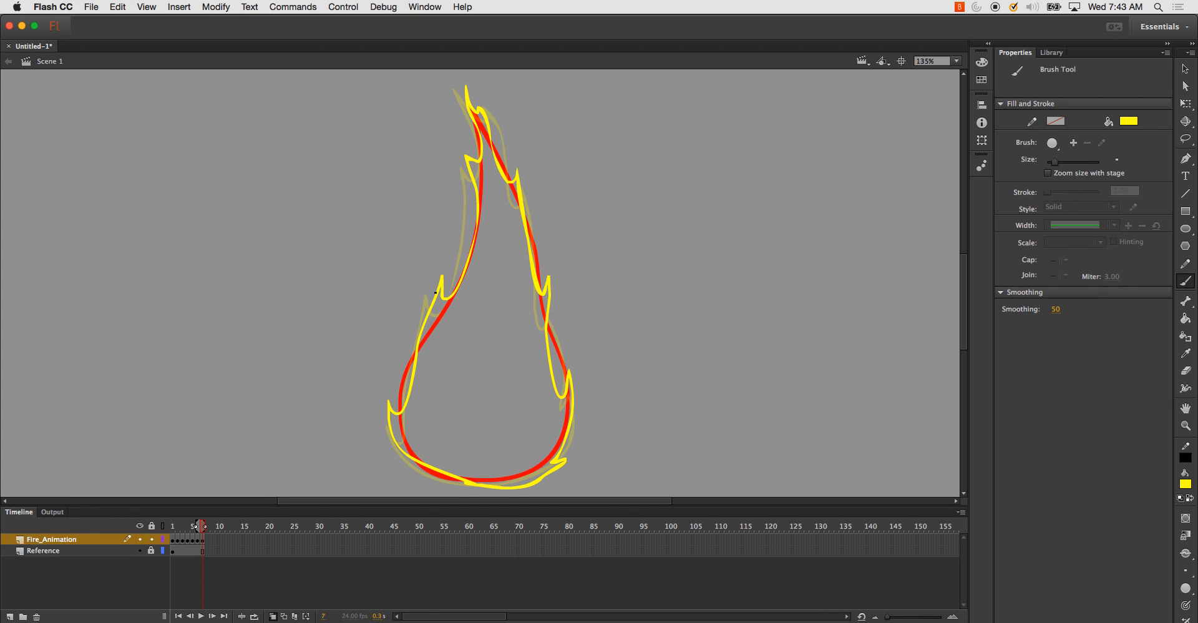
- Add a blank keyframe at frame 8 and brush the eighth yellow flame around the red shape with its licks shifted upward
key("F7")
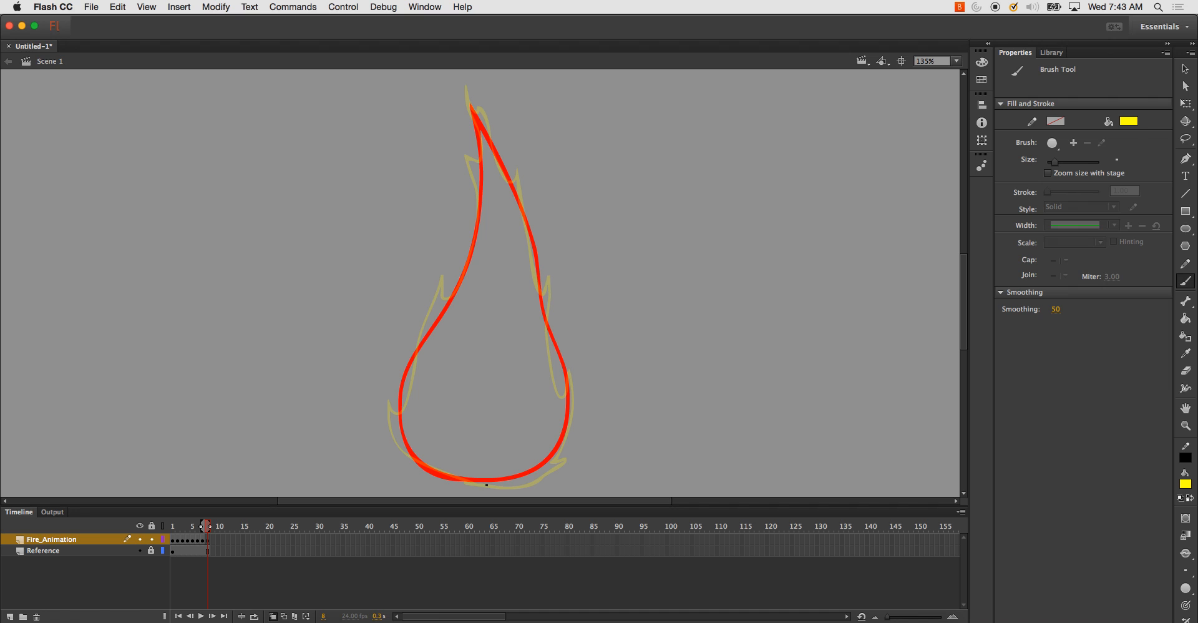
mouse_move(486, 485)
left_mouse_down()
mouse_move(411, 460)
mouse_move(393, 413)
mouse_move(396, 373)
mouse_move(404, 394)
mouse_move(449, 265)
mouse_move(460, 283)
mouse_move(476, 236)
mouse_move(474, 86)
mouse_move(496, 161)
mouse_move(506, 173)
mouse_move(509, 157)
mouse_move(521, 186)
mouse_move(530, 254)
mouse_move(549, 275)
mouse_move(549, 329)
left_mouse_up()
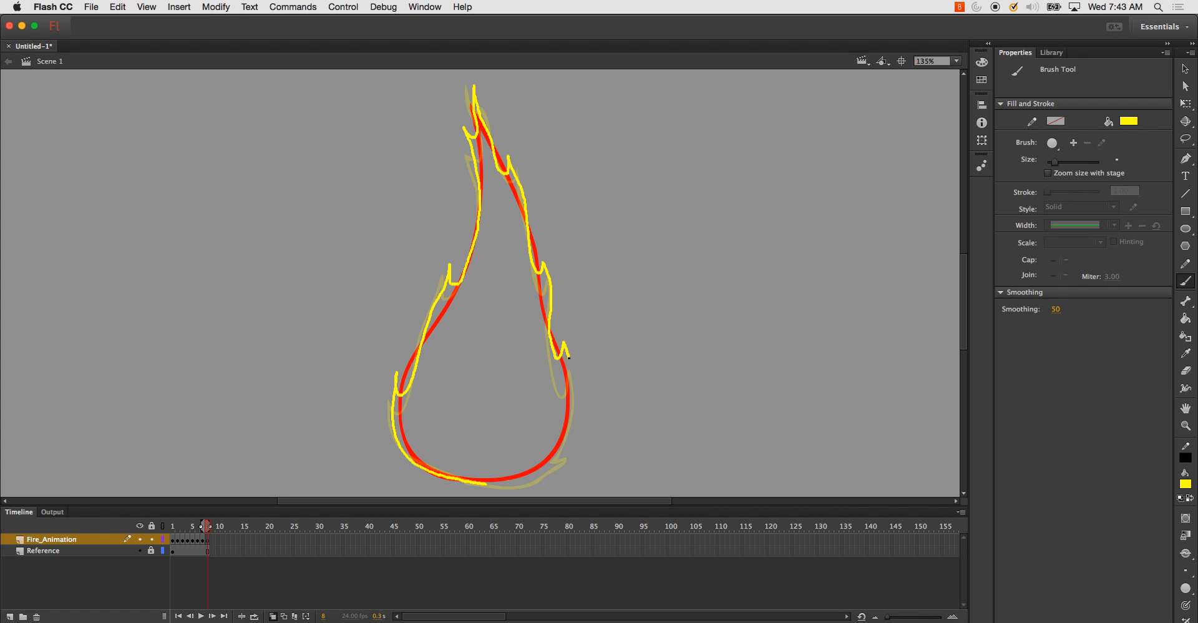
mouse_move(570, 372)
left_mouse_down()
mouse_move(568, 428)
mouse_move(577, 420)
mouse_move(557, 464)
mouse_move(471, 479)
left_mouse_up()
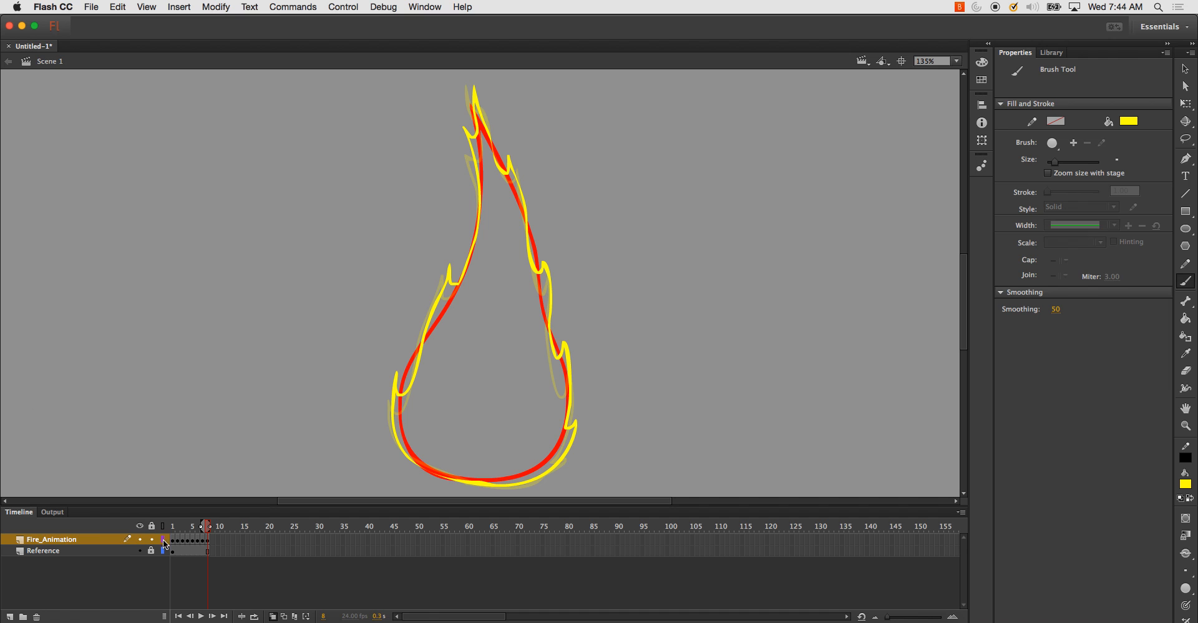
- Briefly hide and show the Fire_Animation layer, then preview the eight-frame animation on the timeline and as a test movie
left_click(140, 540)
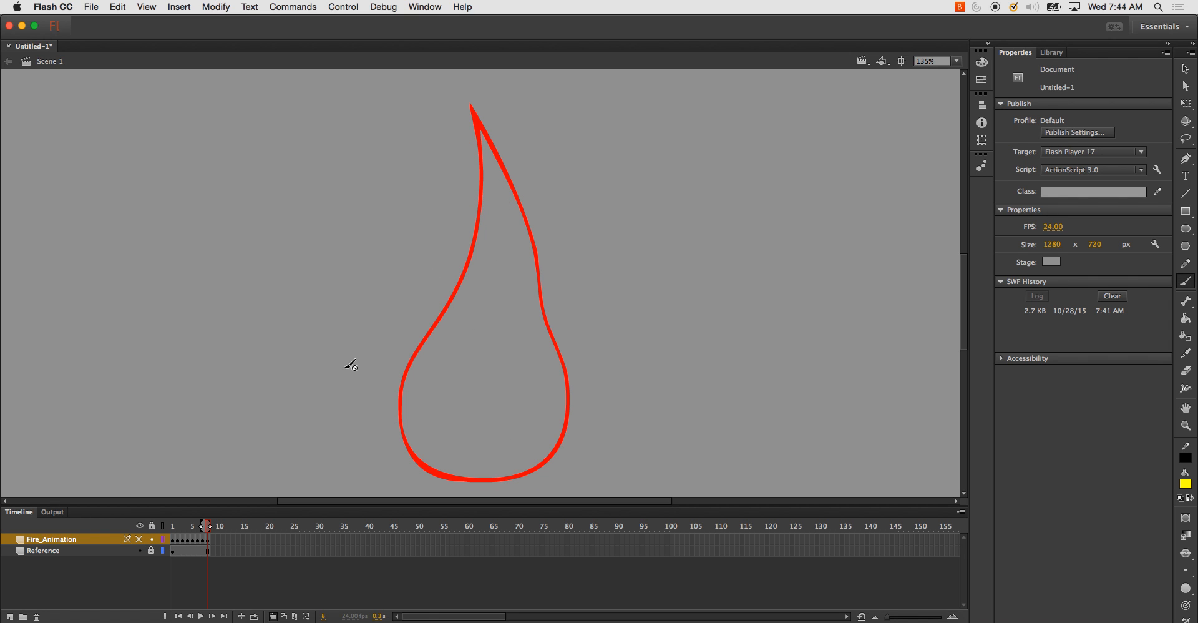
left_click(140, 539)
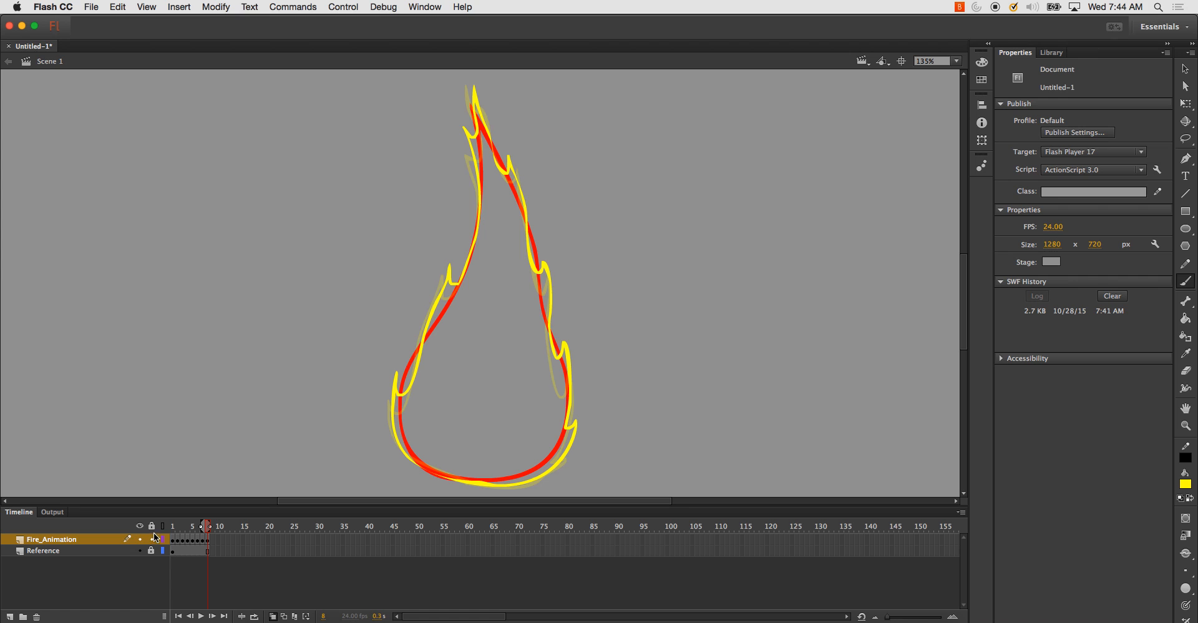
key("Return")
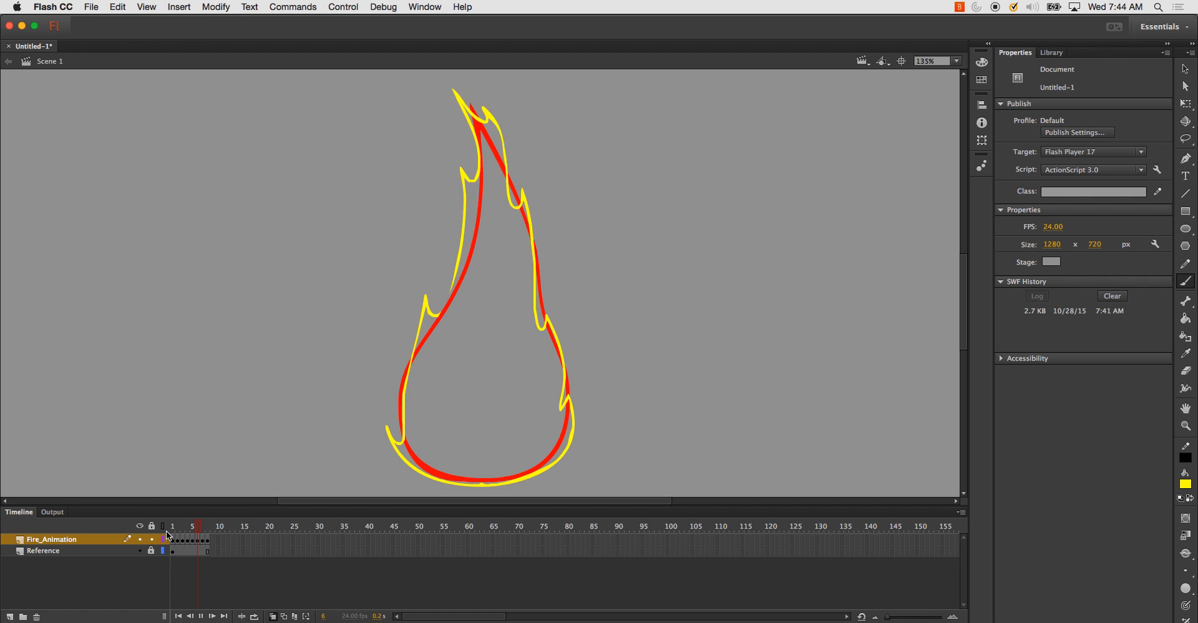
key("super+Return")
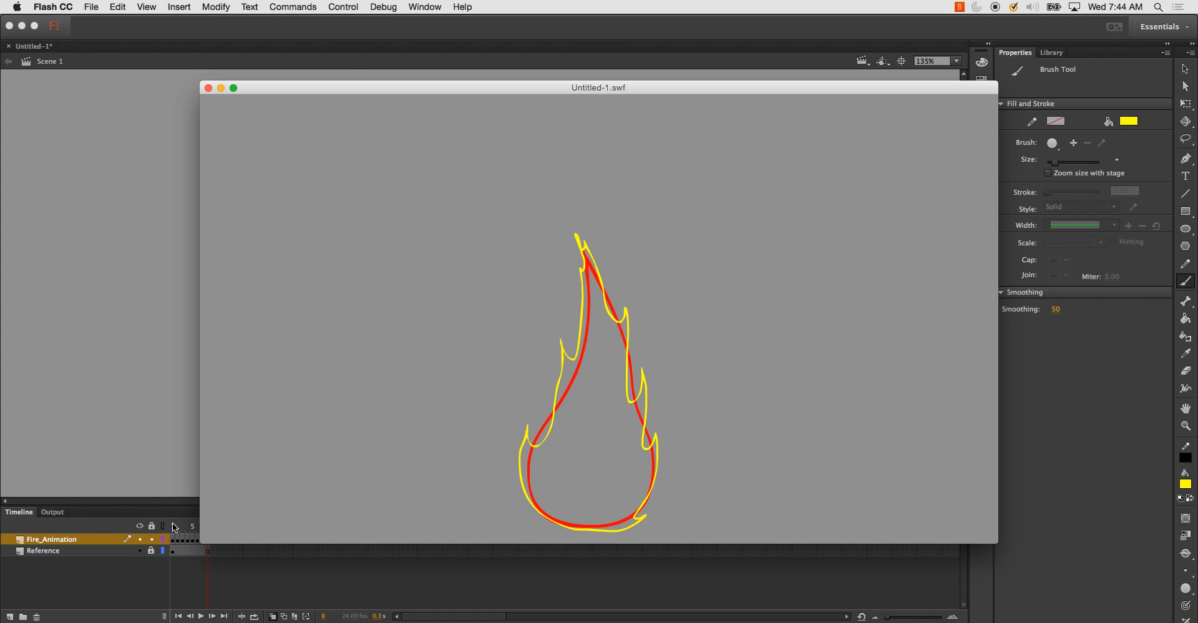
left_click(209, 88)
- Convert the Reference layer to a guide layer and test the movie to check the flame without the red shape
left_click(57, 549)
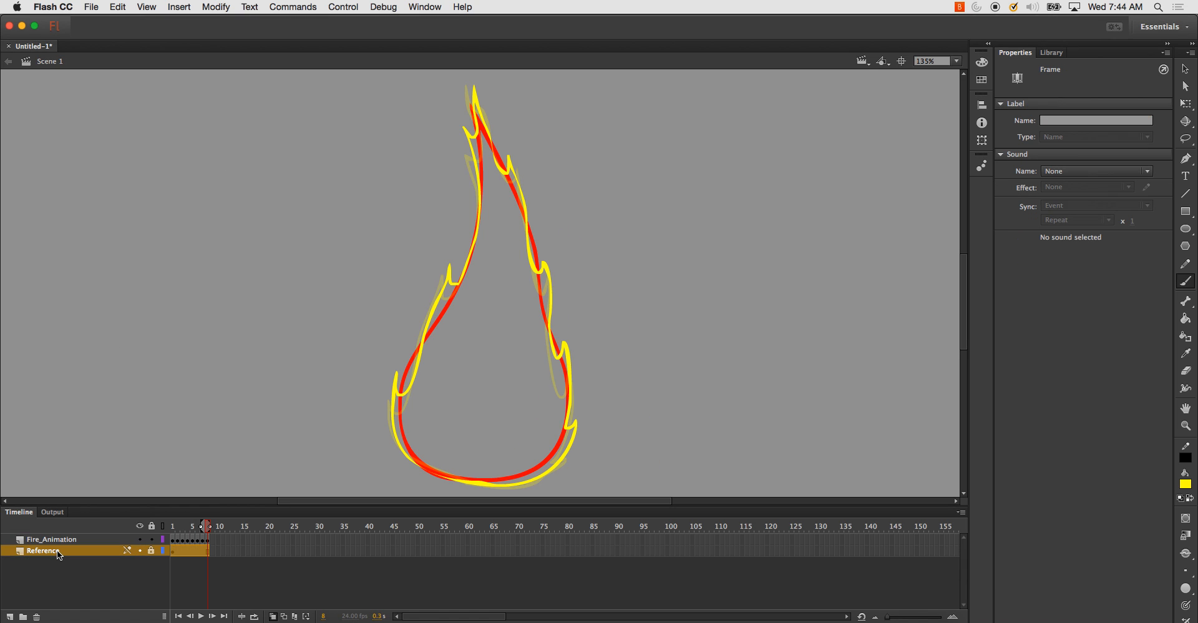
right_click(57, 549)
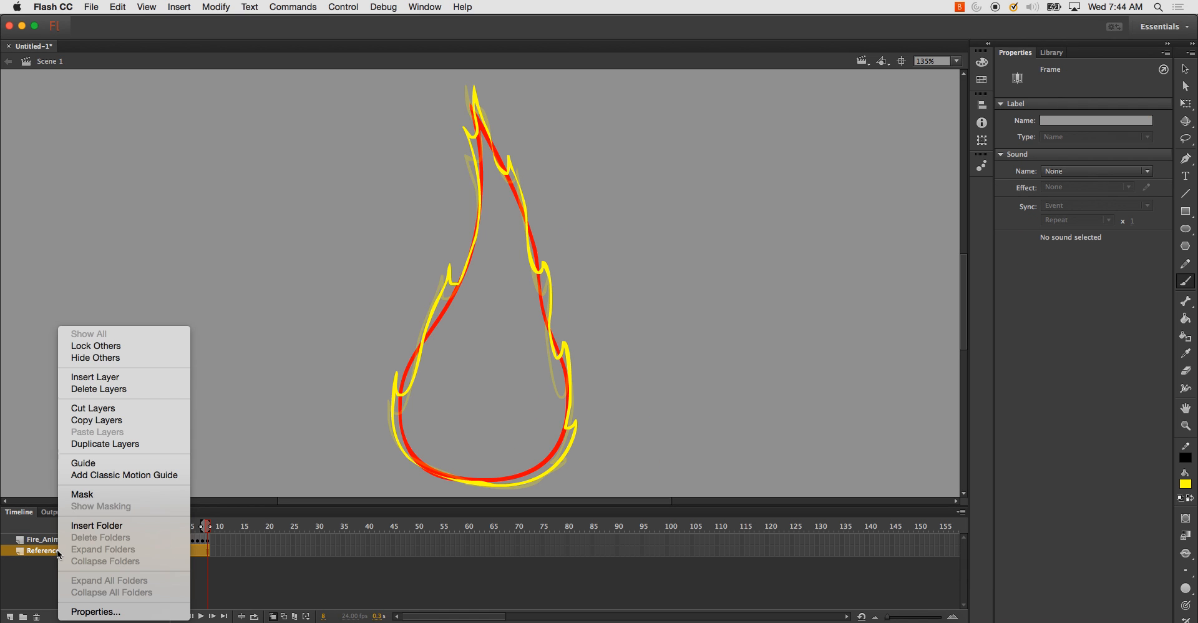
left_click(105, 461)
key("super+Return")
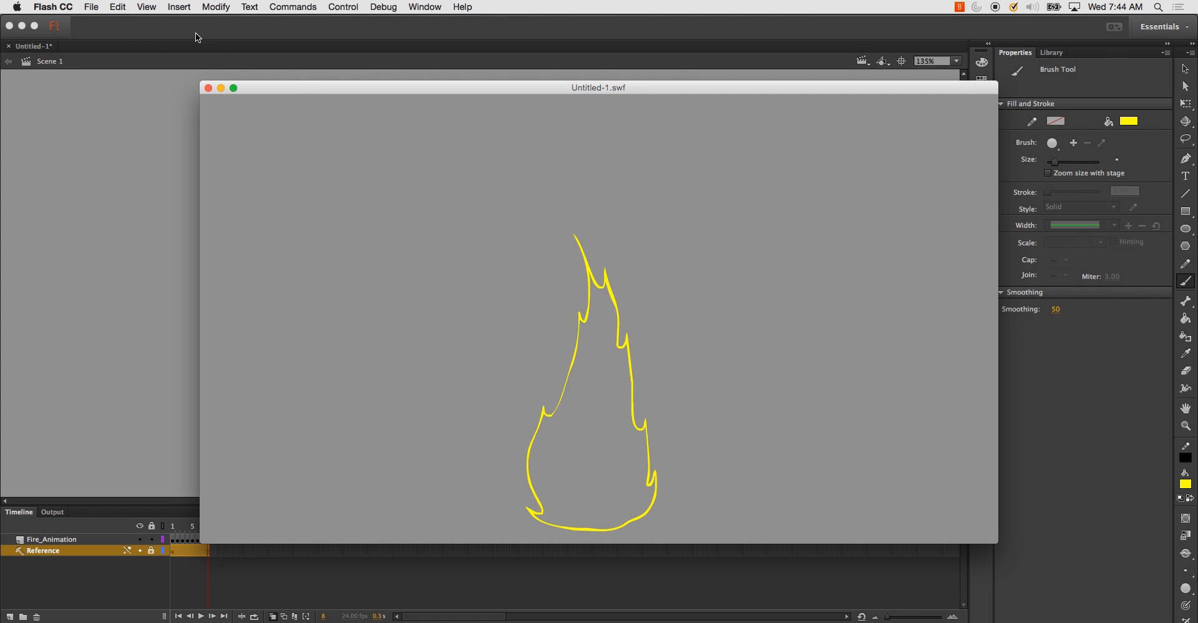
left_click(208, 86)
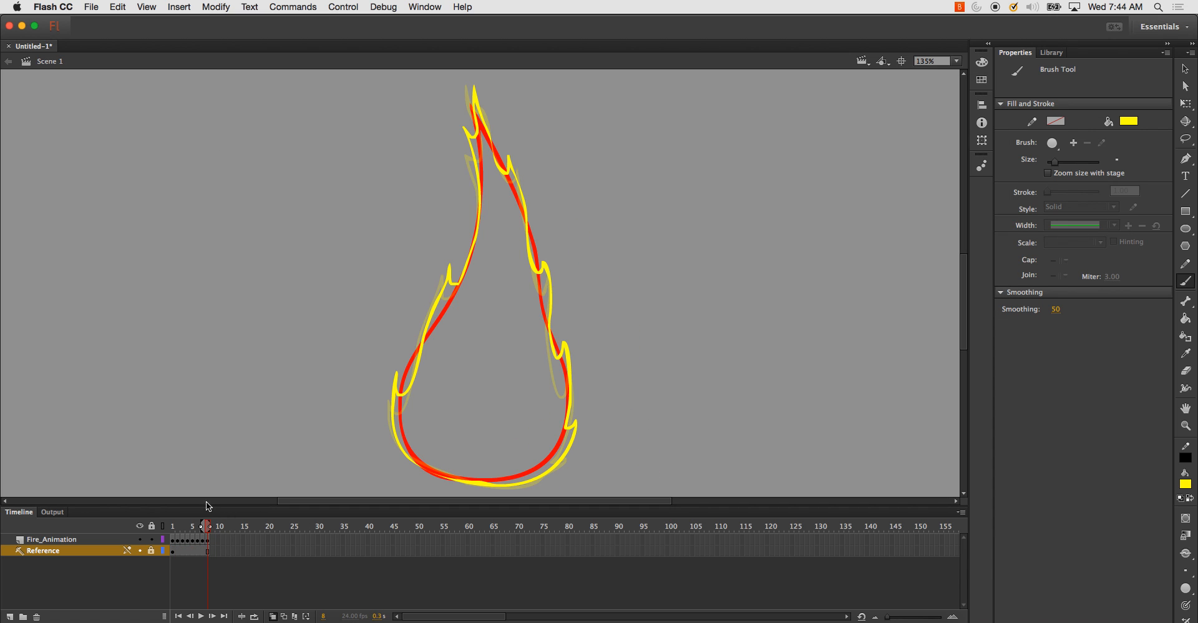
- Return to frame 1, turn off onion skinning and step through frames 1 to 8 to examine the flame's motion
left_click(173, 528)
left_click_drag(167, 525, 168, 526)
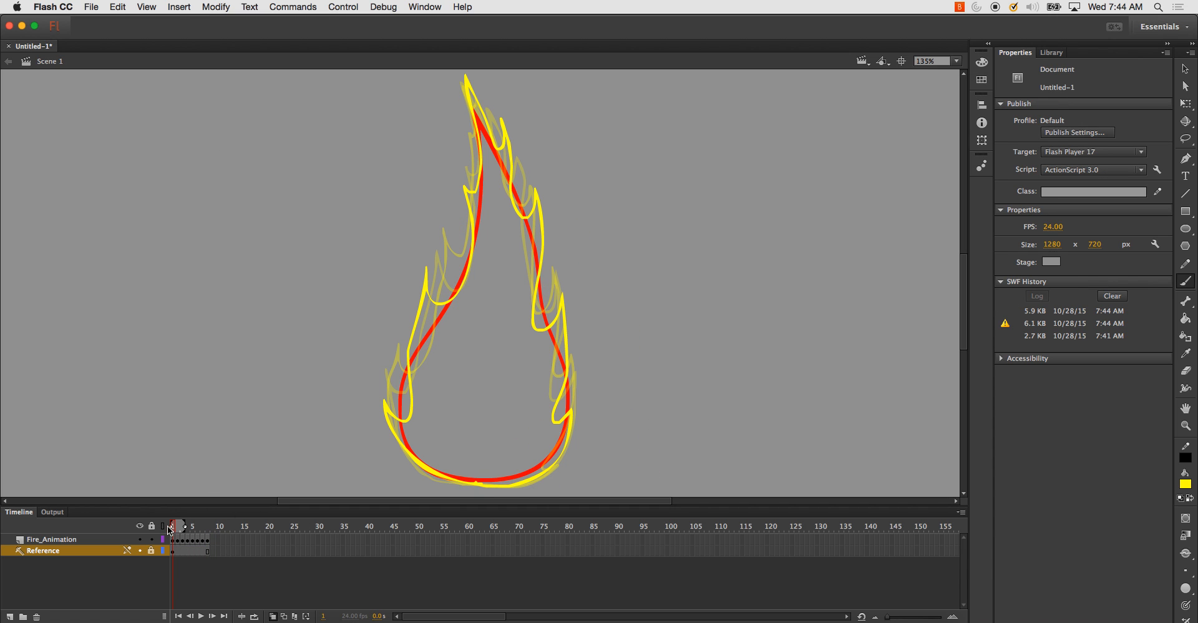
left_click(273, 616)
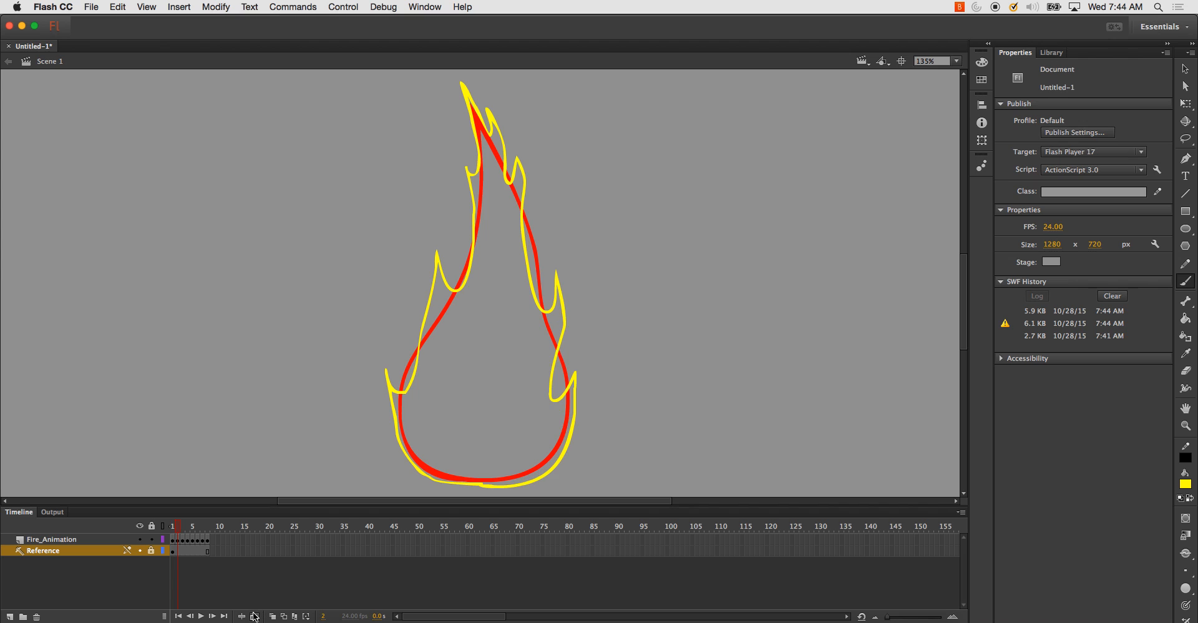
key("period")
key("period")
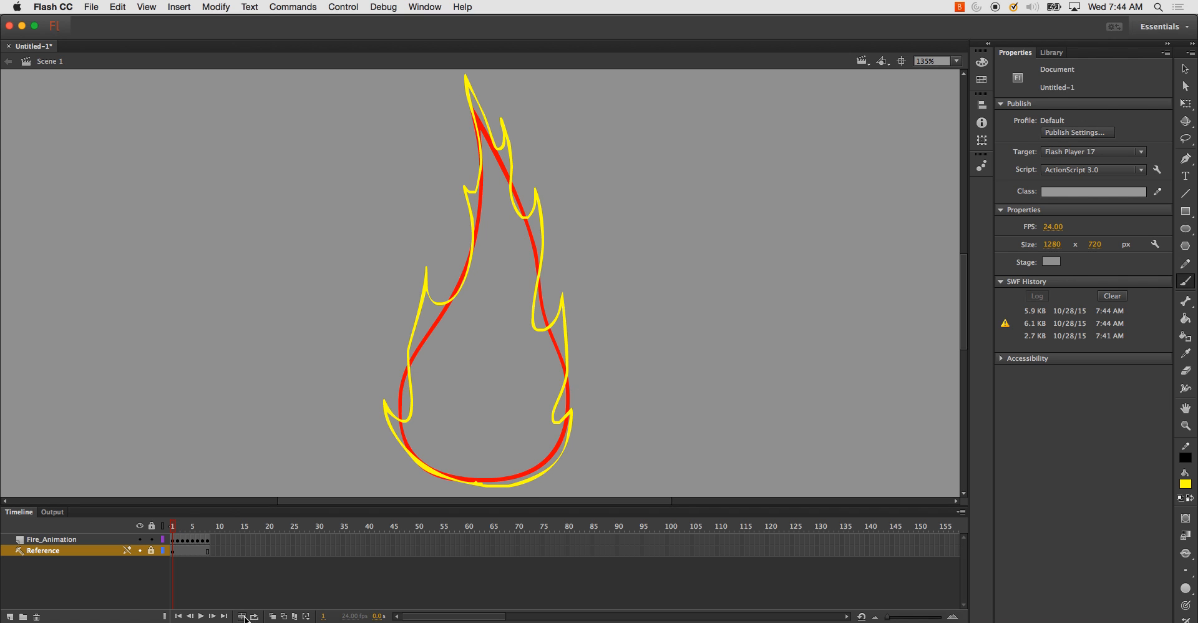
key("comma")
key("period")
key("comma")
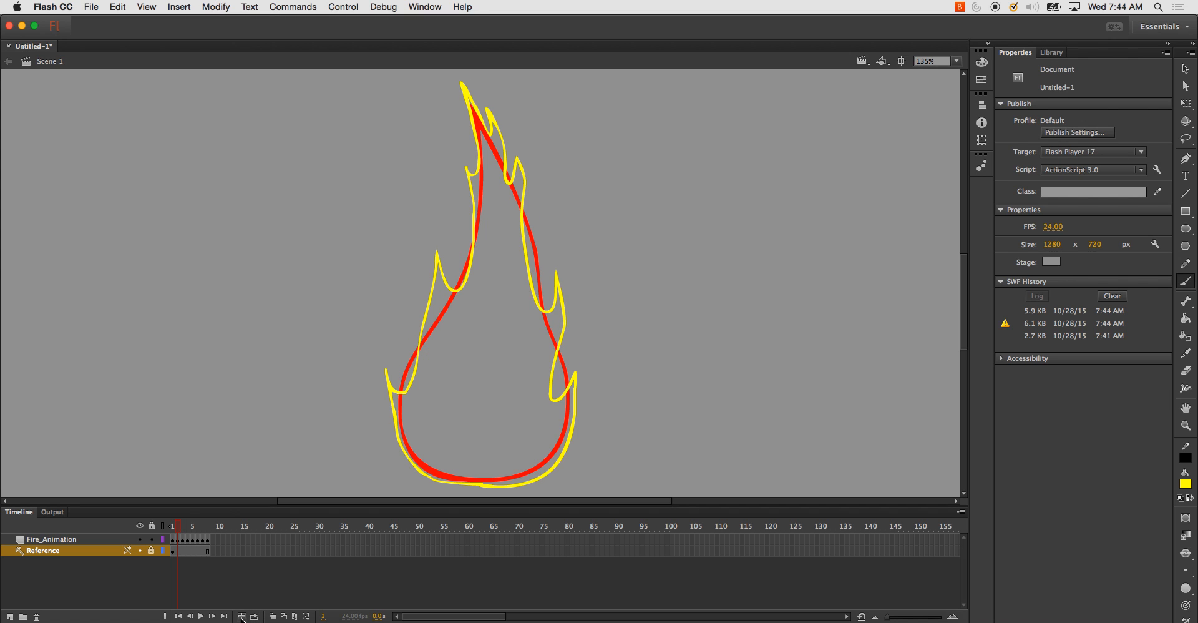
key("period")
key("period")
key("period")
key("period")
key("period")
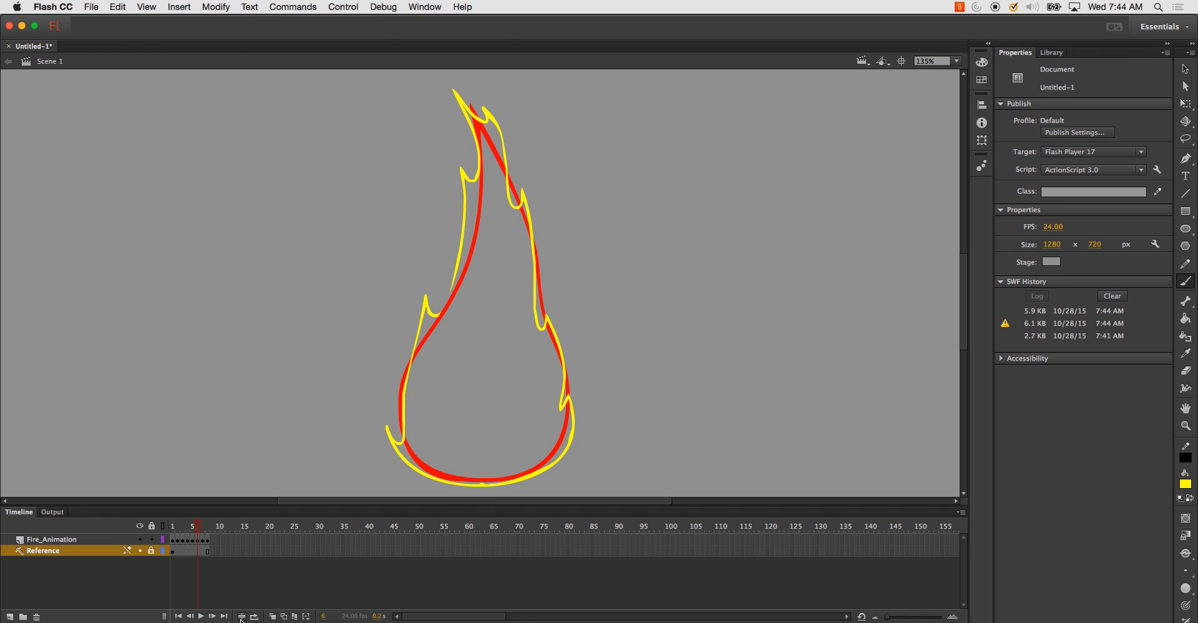
key("comma")
key("period")
key("period")
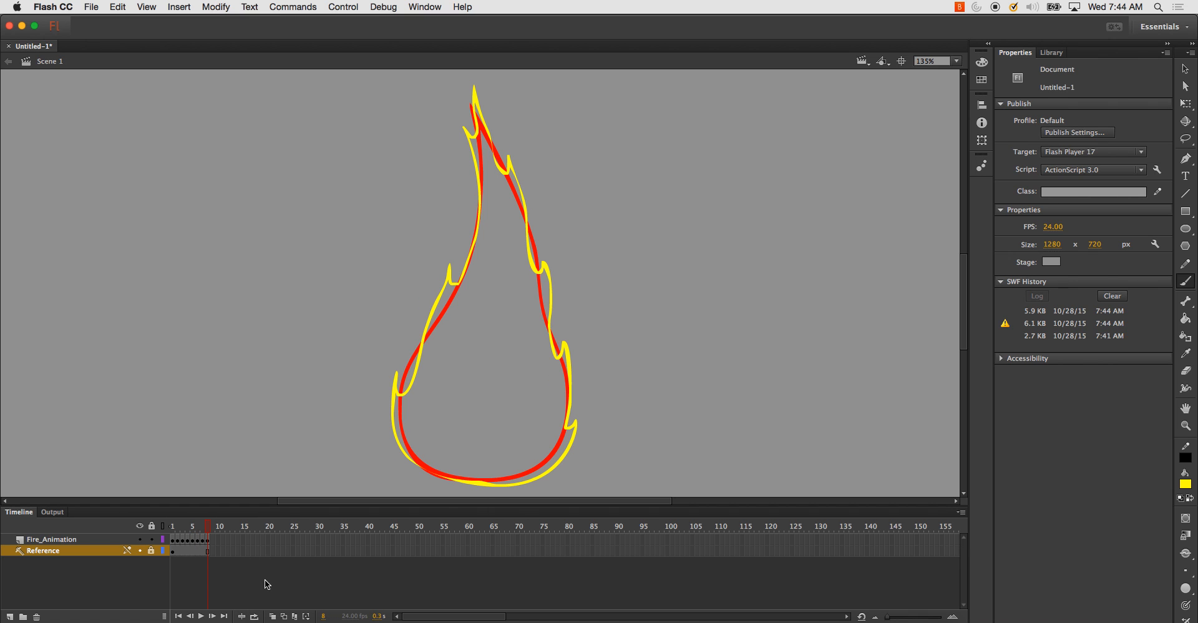
key("F7")
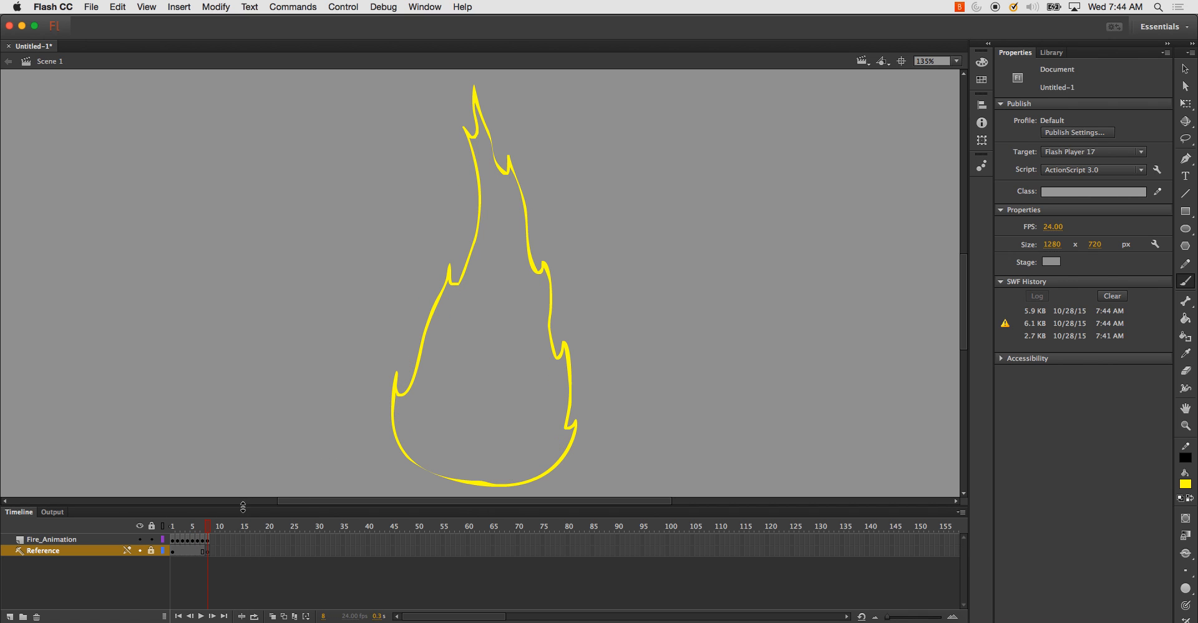
left_click(274, 615)
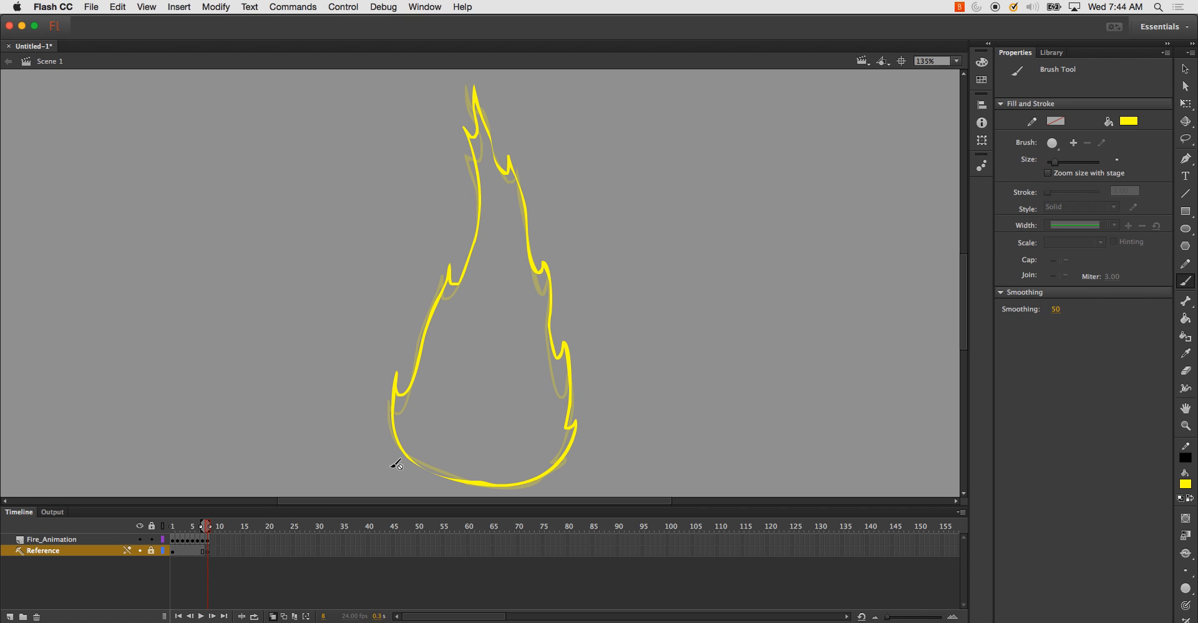
left_click(139, 550)
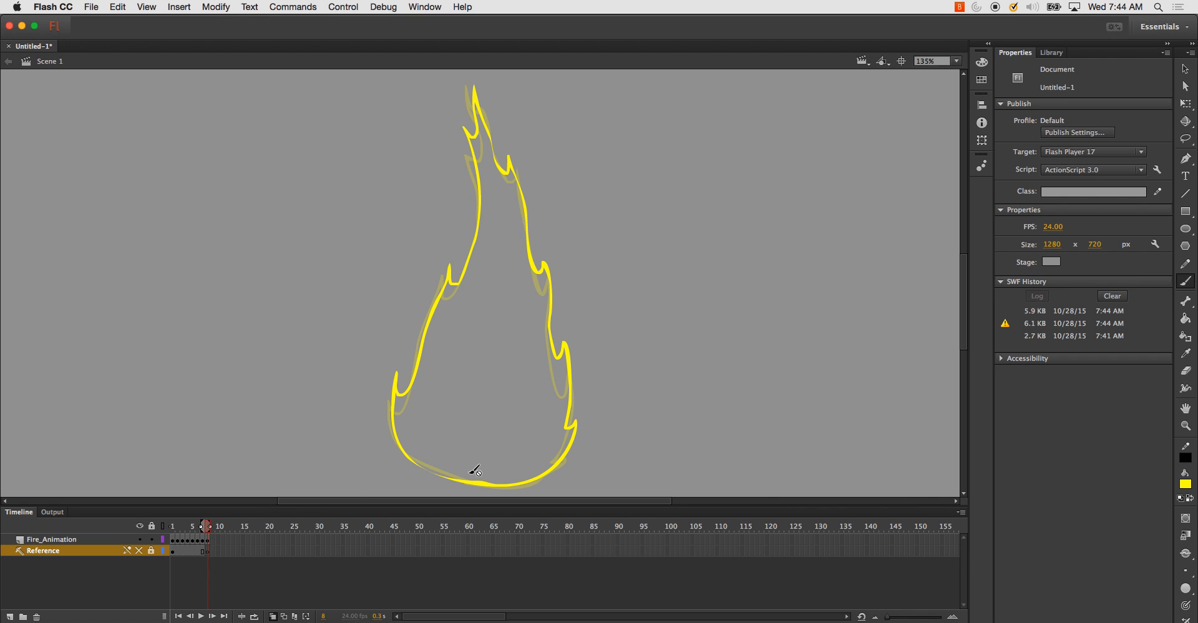
left_click(87, 539)
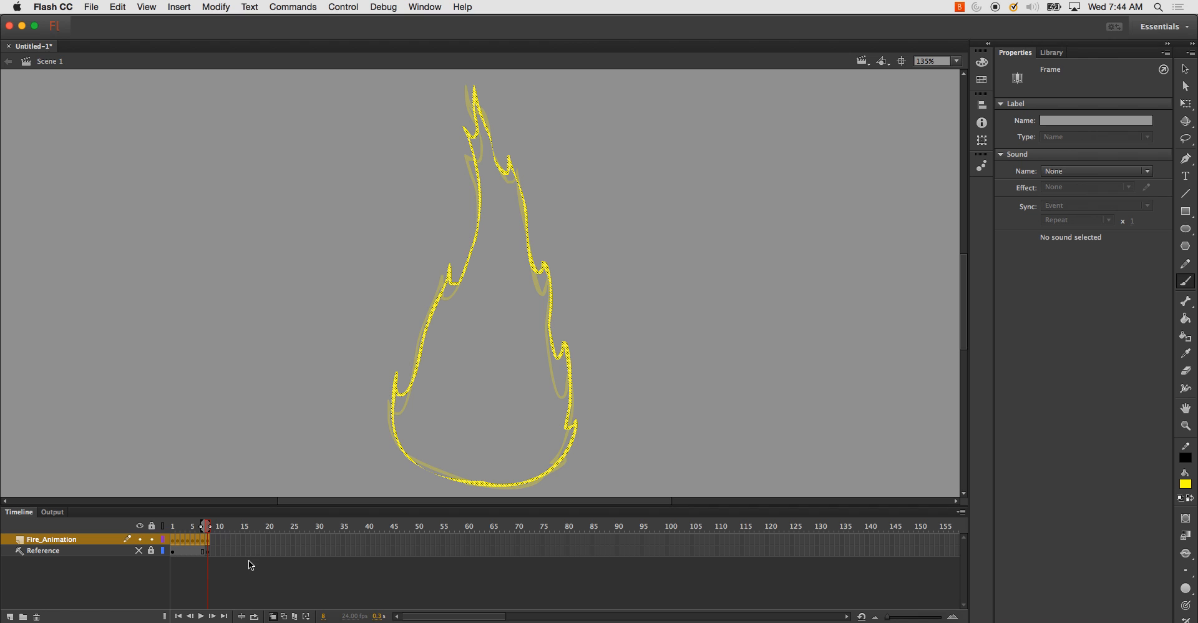
key("super+z")
key("super+z")
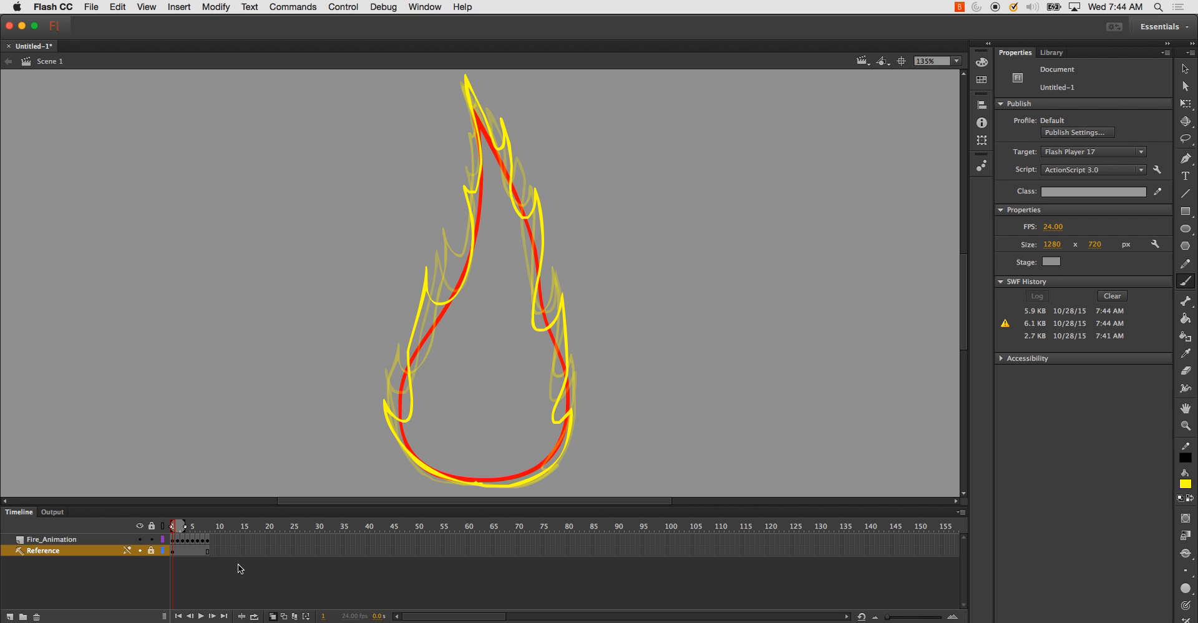
- Add a blank keyframe at frame 9 of the Fire_Animation layer
left_click(97, 538)
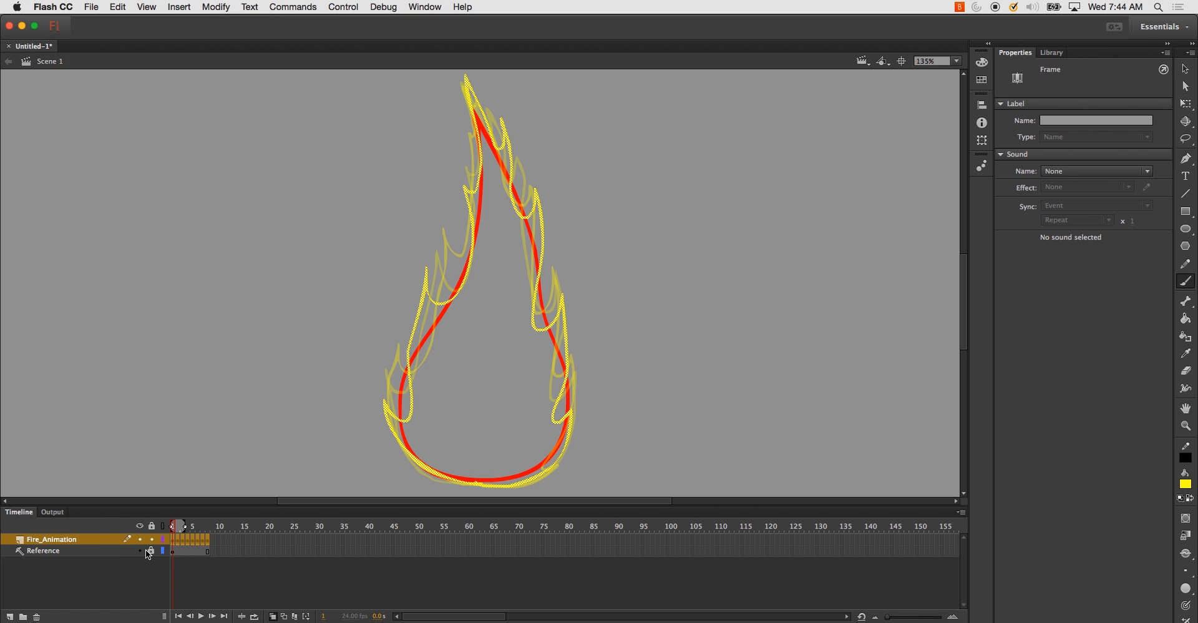
left_click(212, 541)
key("F7")
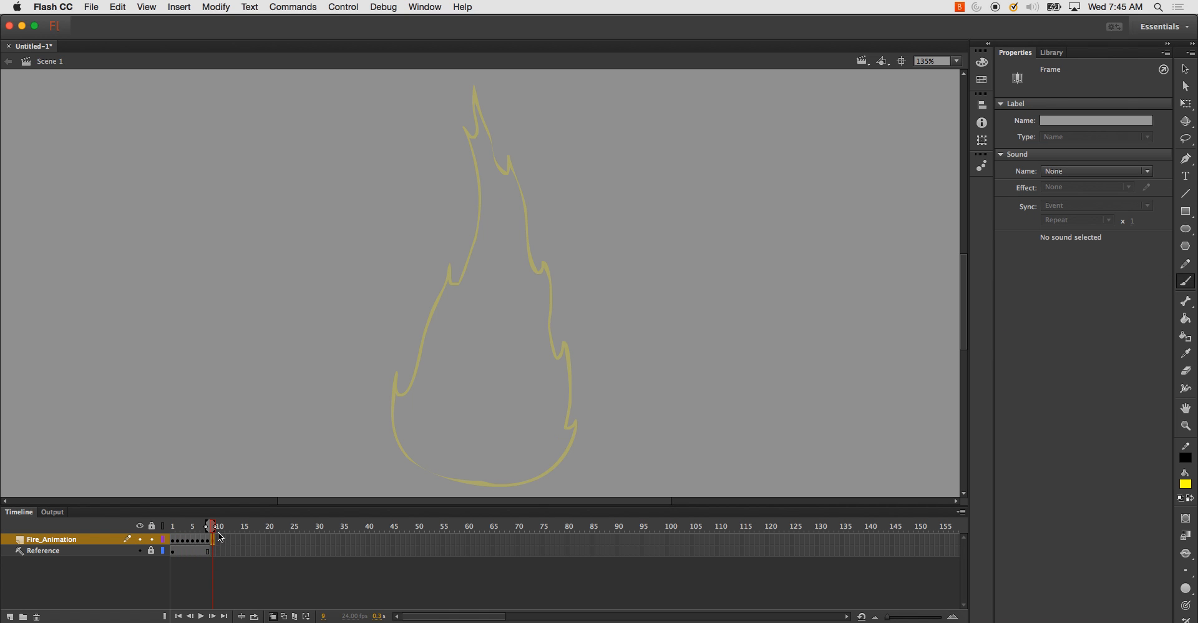
- Insert a frame past frame 25 on the Reference layer to extend the red guide shape
left_click(138, 551)
left_click(139, 551)
left_click(213, 554)
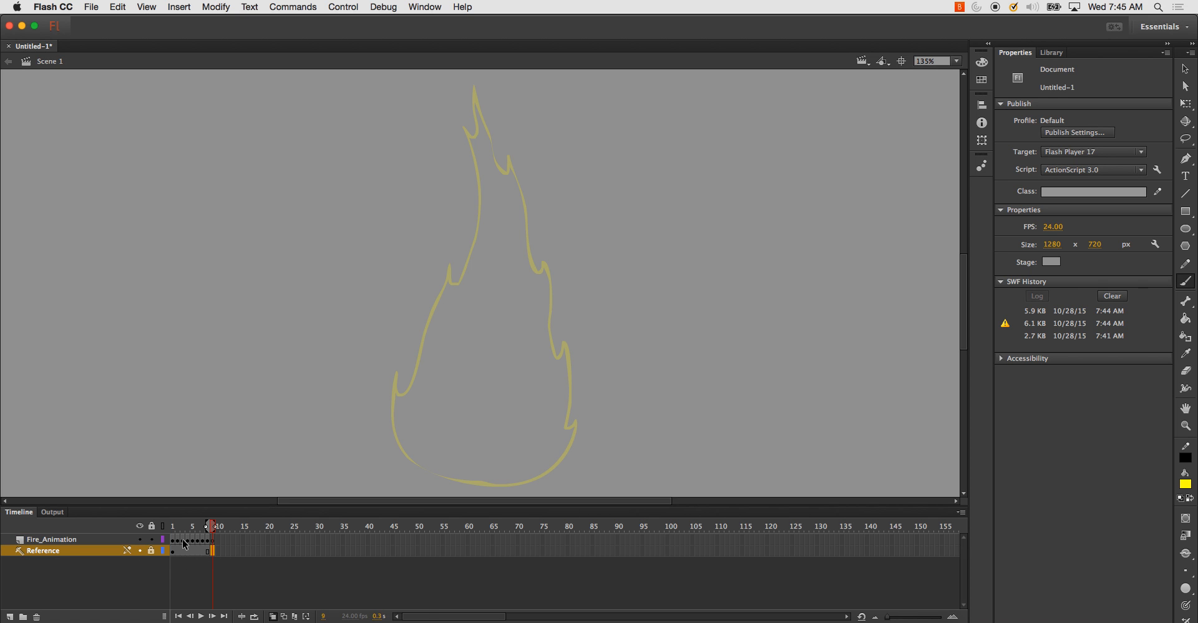
right_click(301, 550)
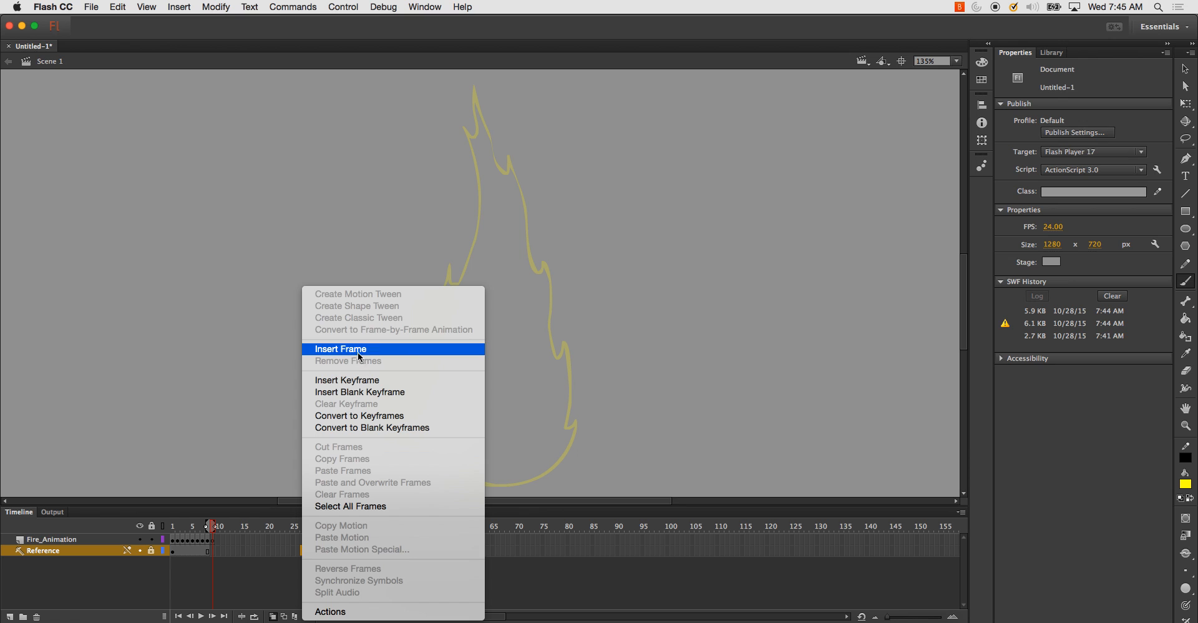
left_click(350, 349)
left_click(217, 529)
left_click(216, 528)
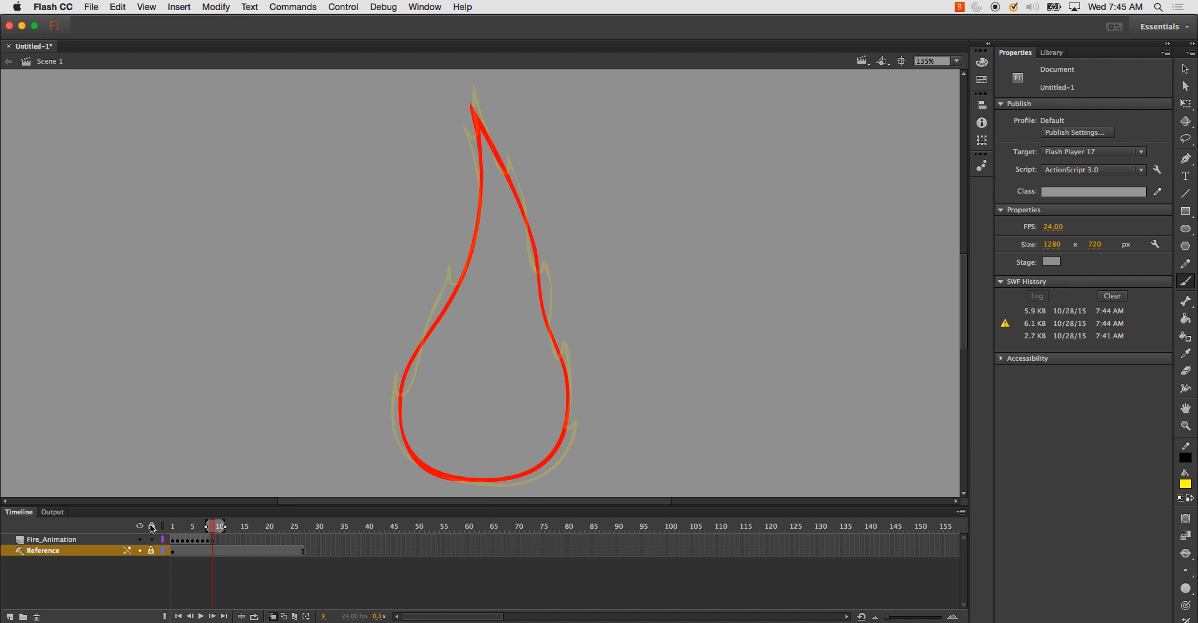
- At frame 9 of Fire_Animation, brush the ninth yellow flame around the red shape with its licks shifted upward
key("b")
left_click(75, 540)
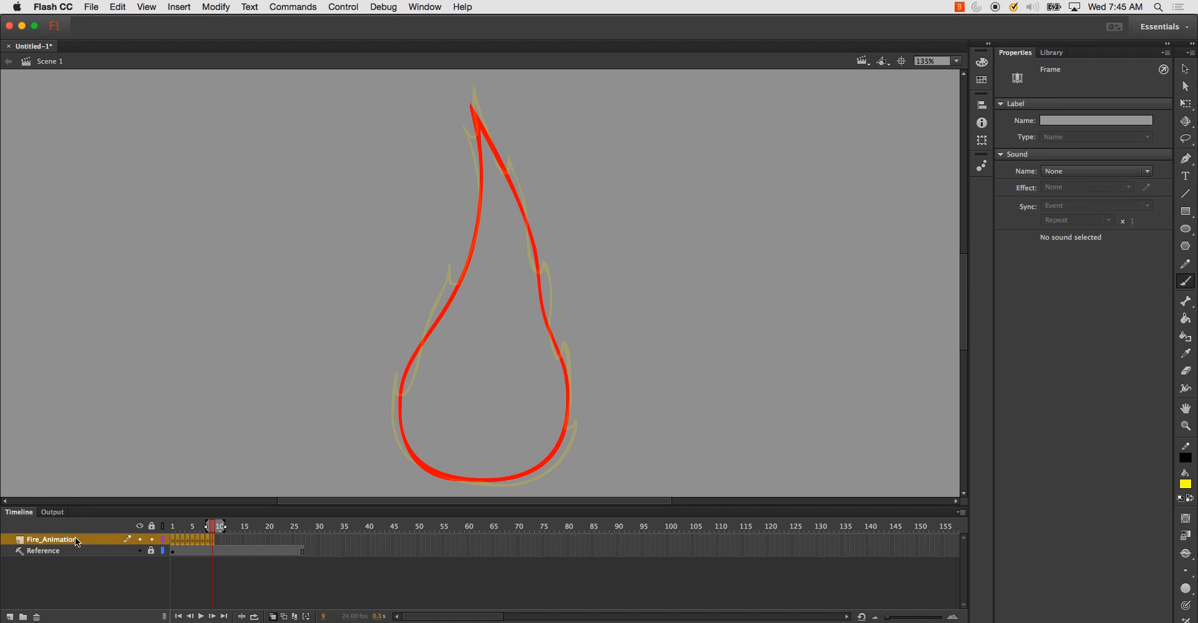
left_click(231, 542)
left_click(212, 540)
key("b")
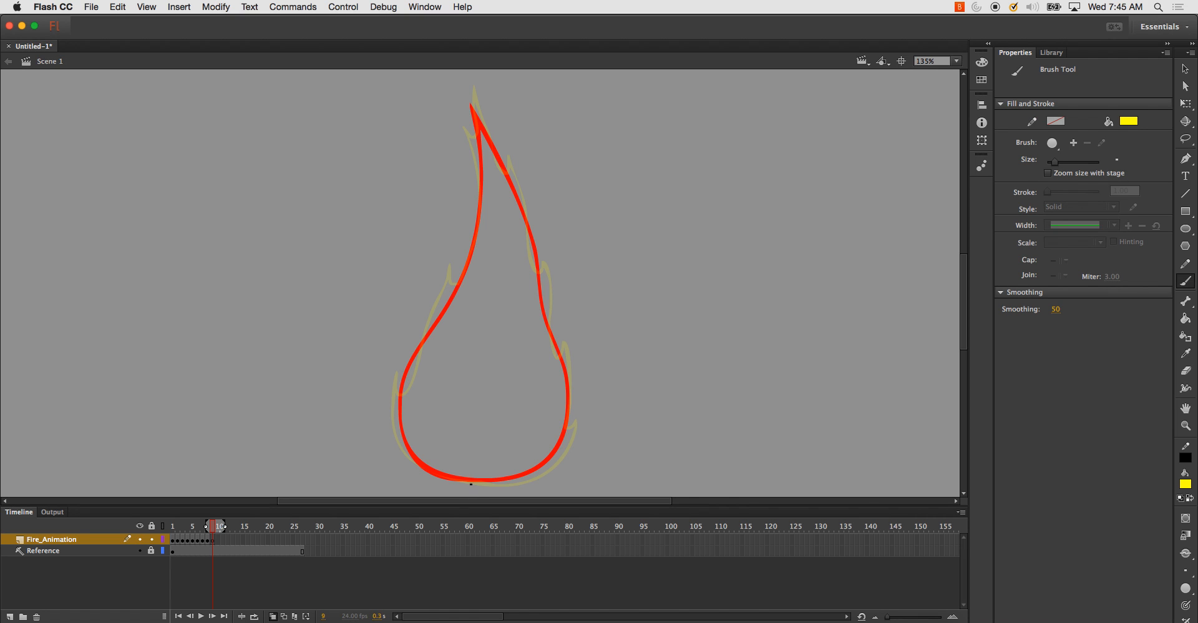
mouse_move(459, 482)
left_mouse_down()
mouse_move(416, 470)
mouse_move(400, 449)
left_mouse_up()
key("super+z")
key("super+z")
mouse_move(468, 481)
left_mouse_down()
mouse_move(395, 452)
mouse_move(417, 455)
mouse_move(395, 398)
mouse_move(403, 359)
mouse_move(406, 375)
mouse_move(458, 253)
mouse_move(472, 252)
mouse_move(479, 96)
left_mouse_up()
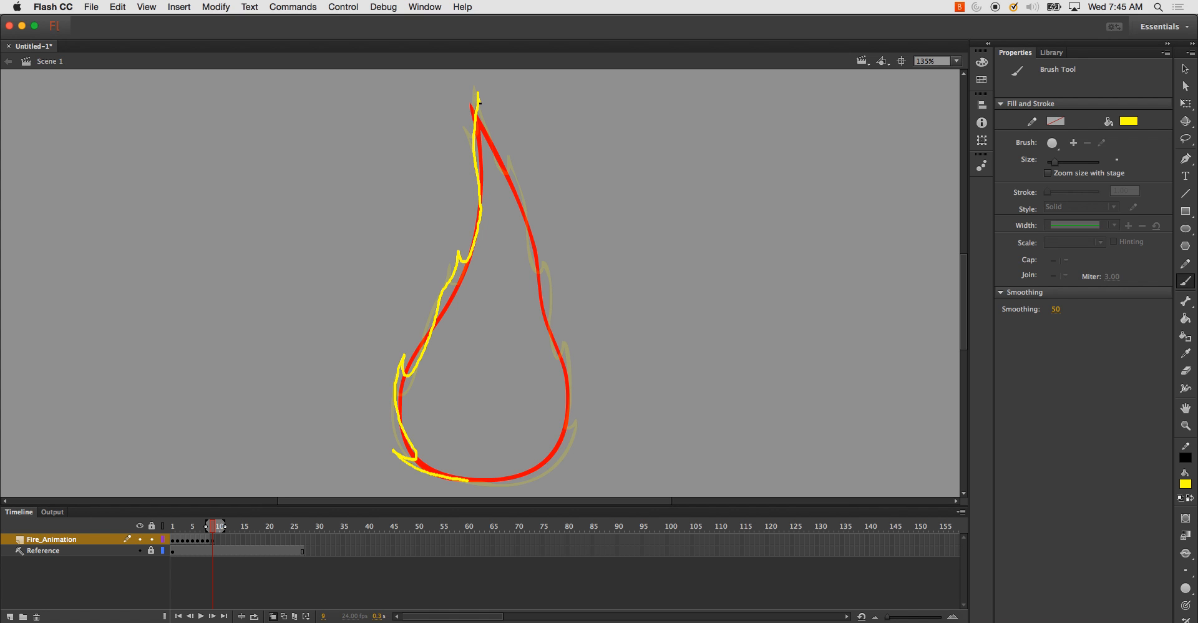
mouse_move(499, 134)
left_mouse_down()
mouse_move(525, 241)
mouse_move(537, 238)
mouse_move(562, 404)
left_mouse_up()
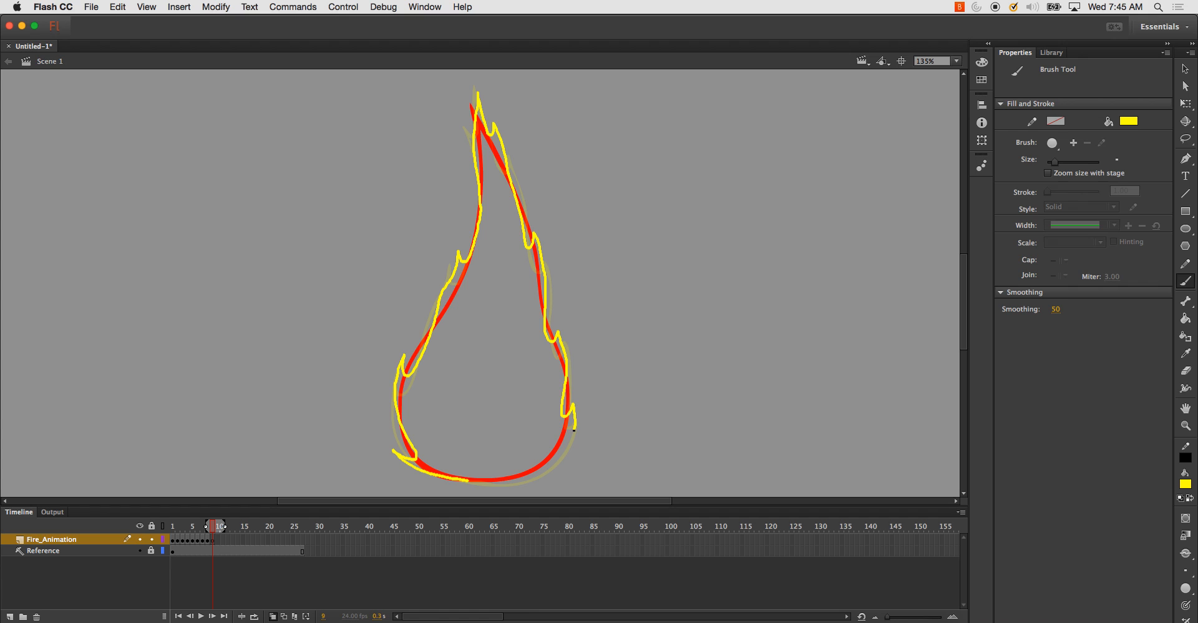
left_click_drag(547, 470, 465, 482)
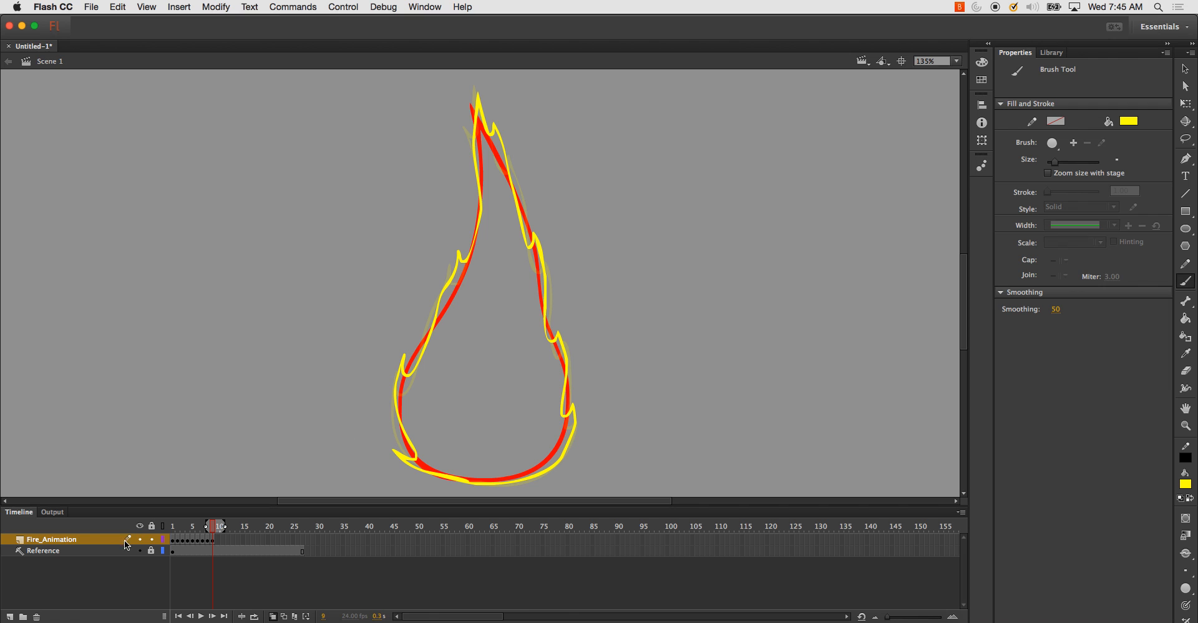
- Duplicate the Fire_Animation layer and hide the original
right_click(64, 538)
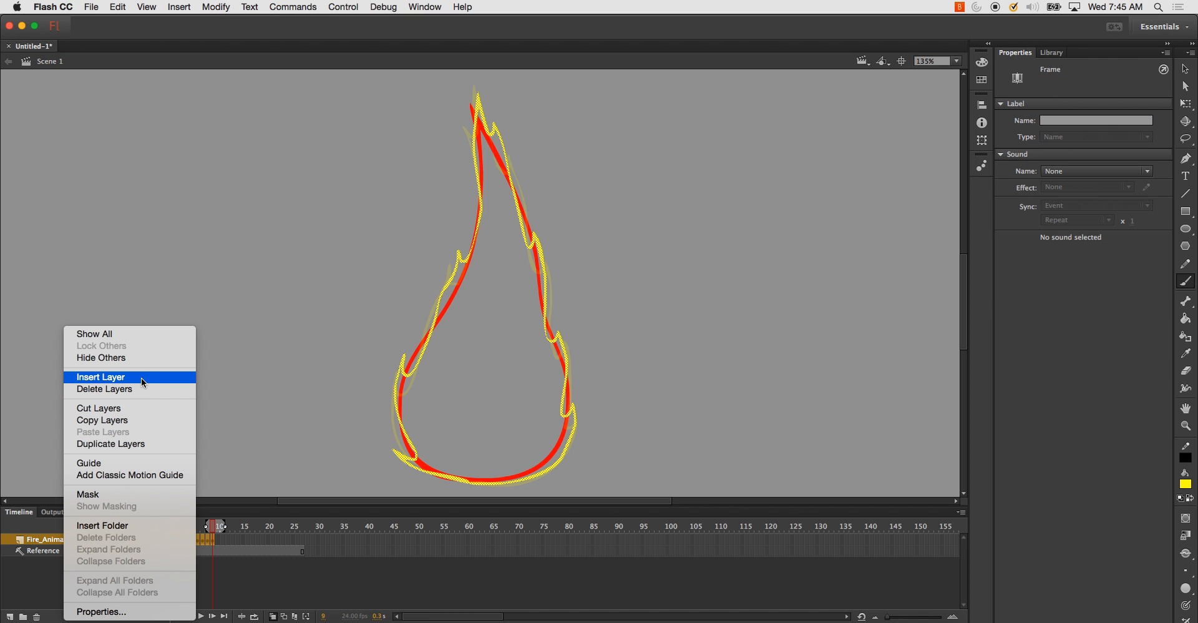
left_click(127, 444)
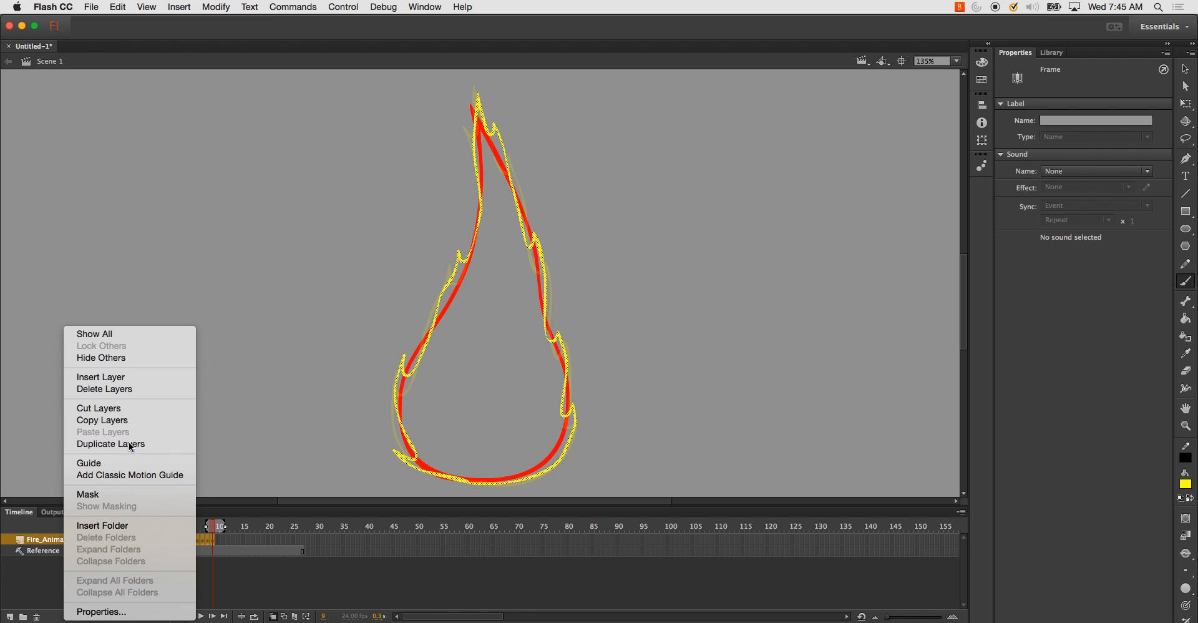
left_click(139, 551)
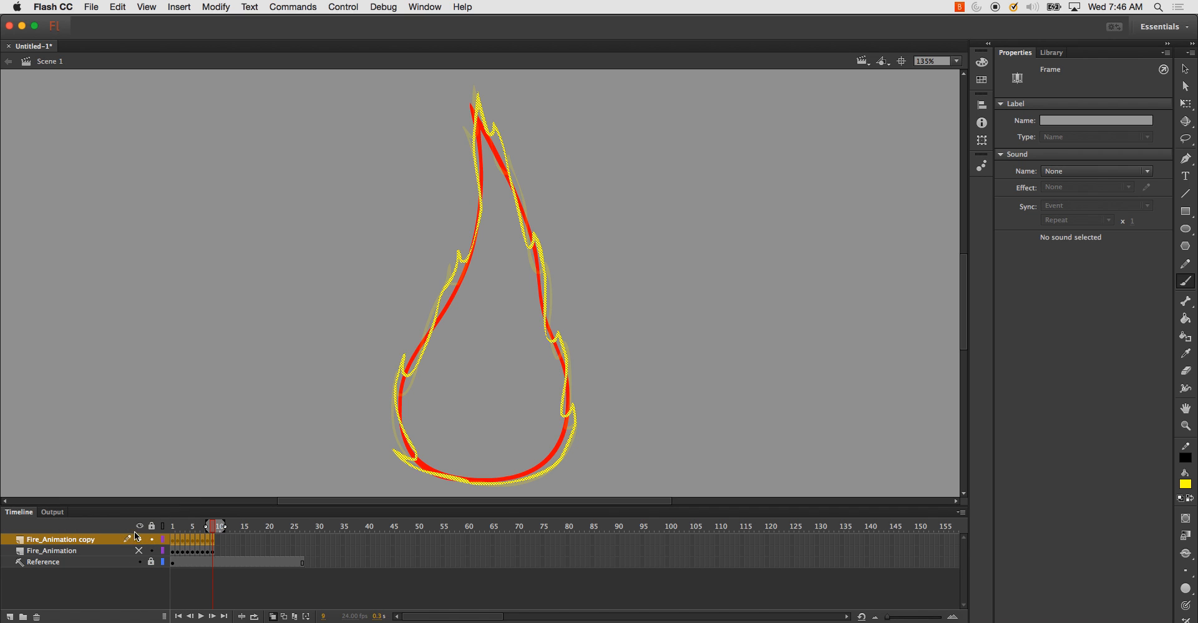
- Rename the duplicated layer as Bad_Loop_example
double_click(76, 540)
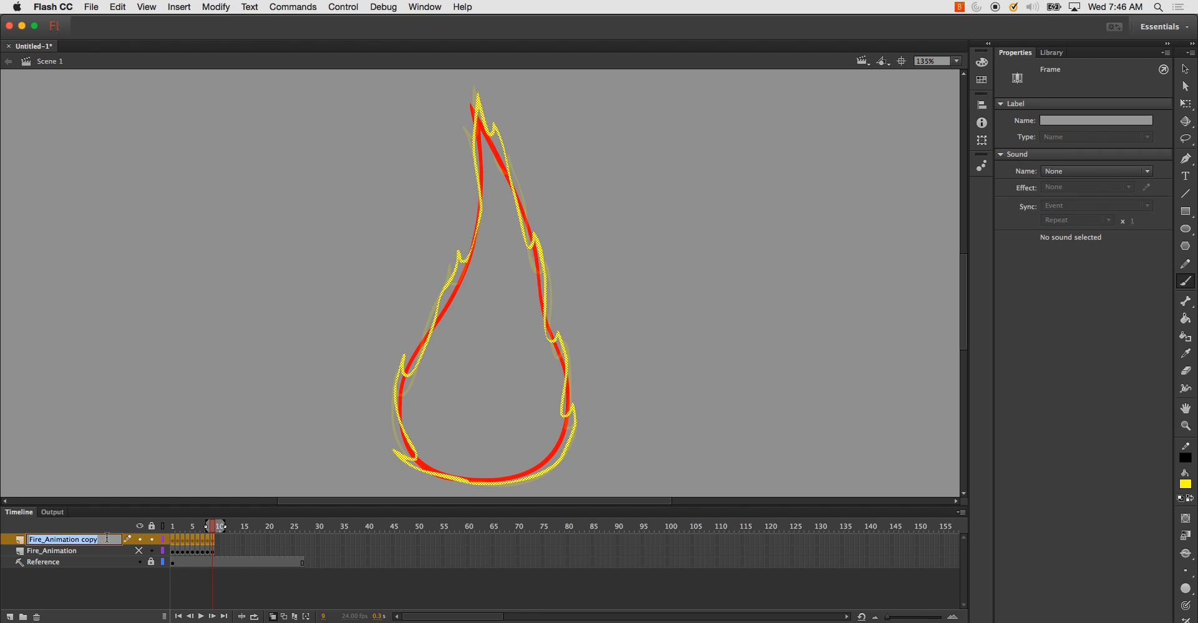
type("Bad_Loop_example")
key("Return")
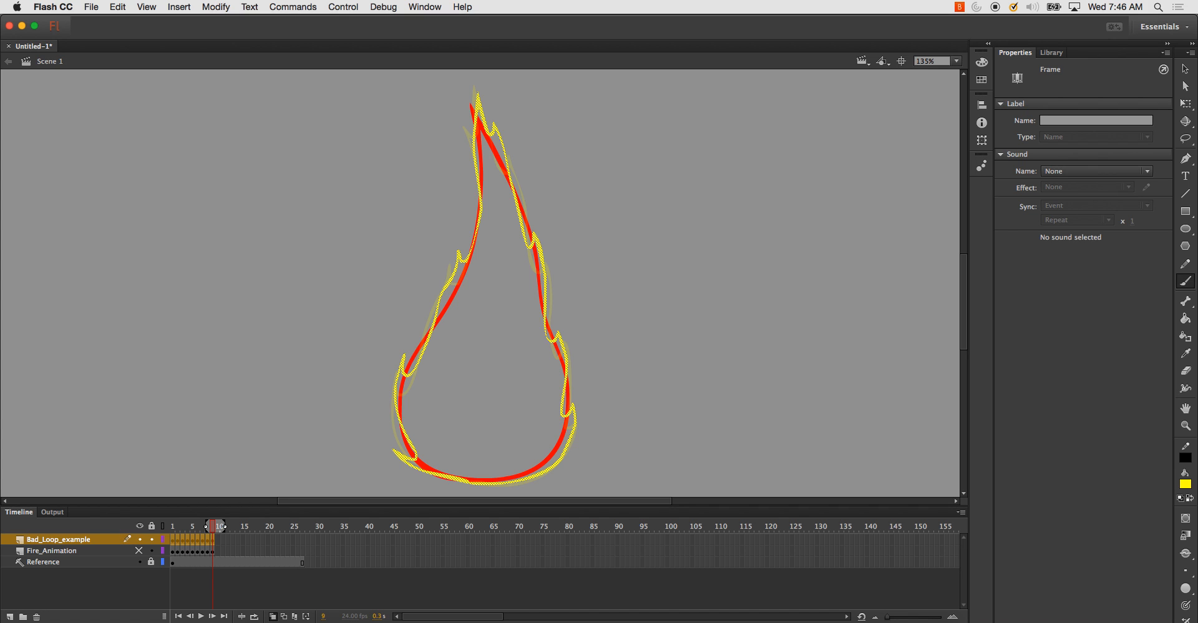
- Copy all nine frames of the Bad_Loop_example layer and paste them starting at frame 10 of the same layer
right_click(185, 539)
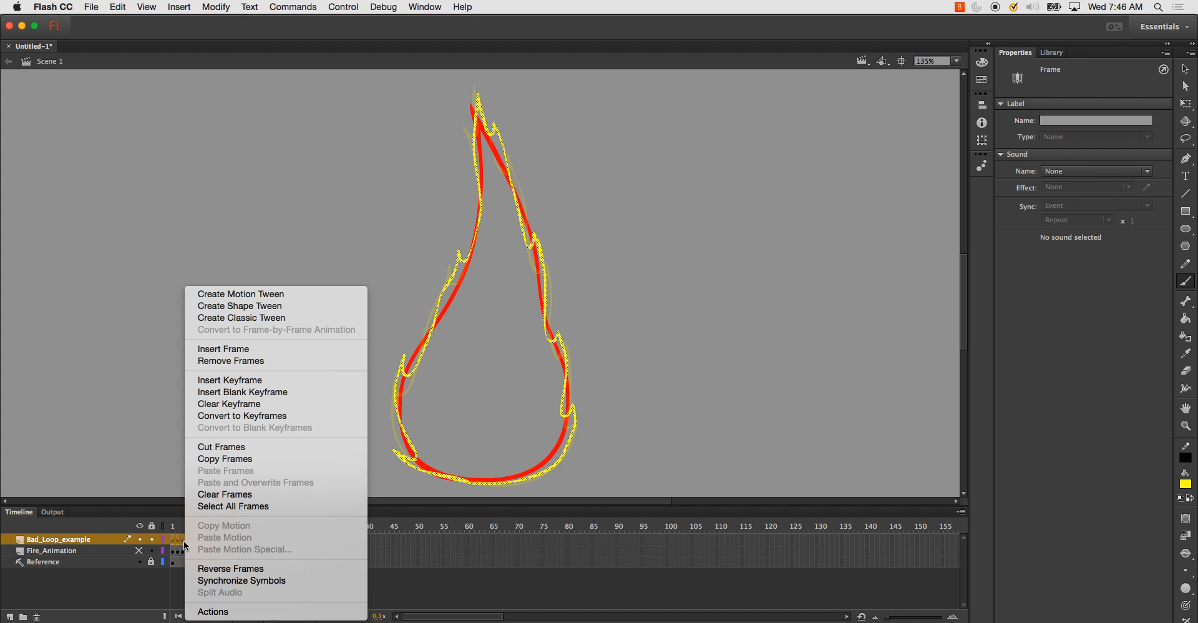
left_click(242, 457)
left_click(219, 539)
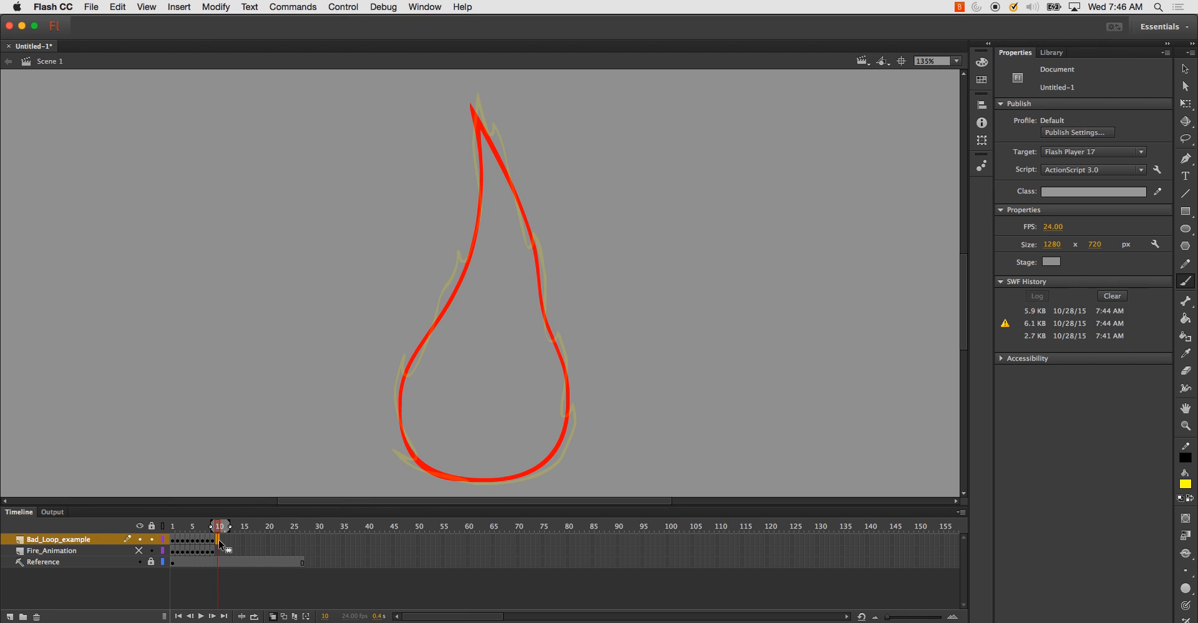
right_click(216, 542)
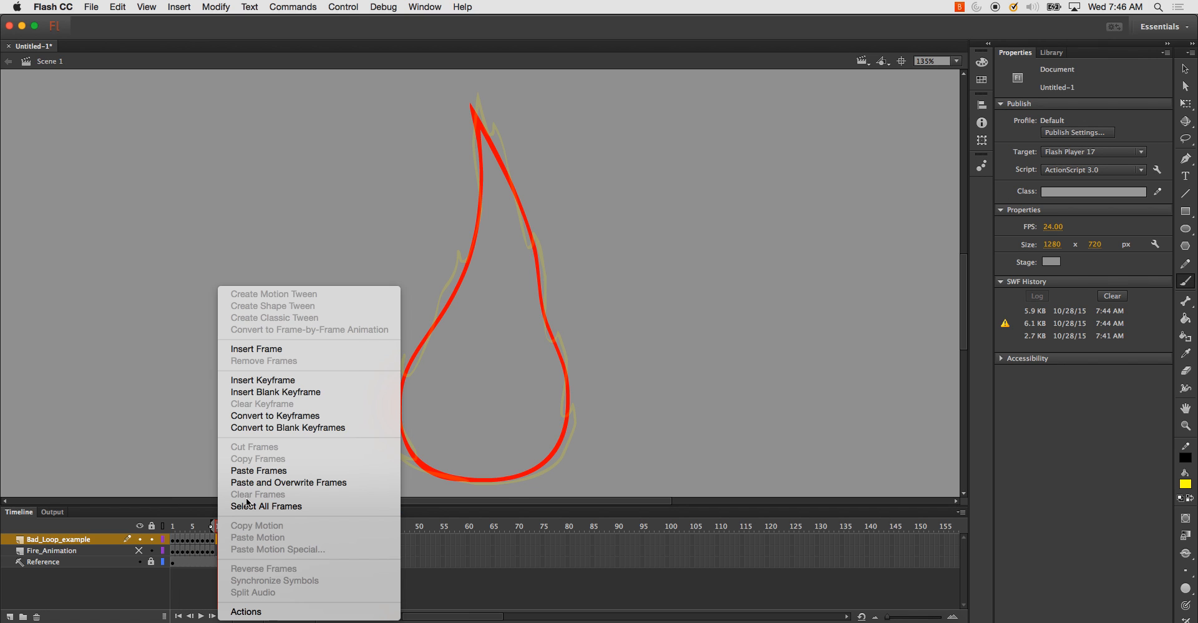
left_click(250, 471)
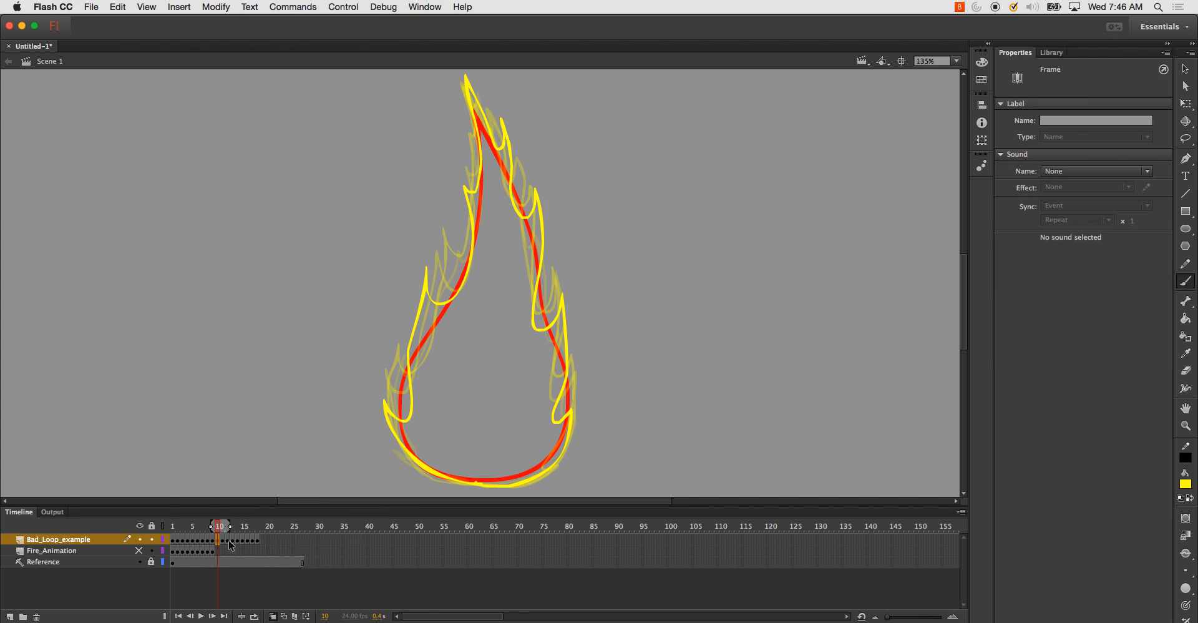
- Reverse frames 10 to 18 on the Bad_Loop_example layer
left_click(223, 541)
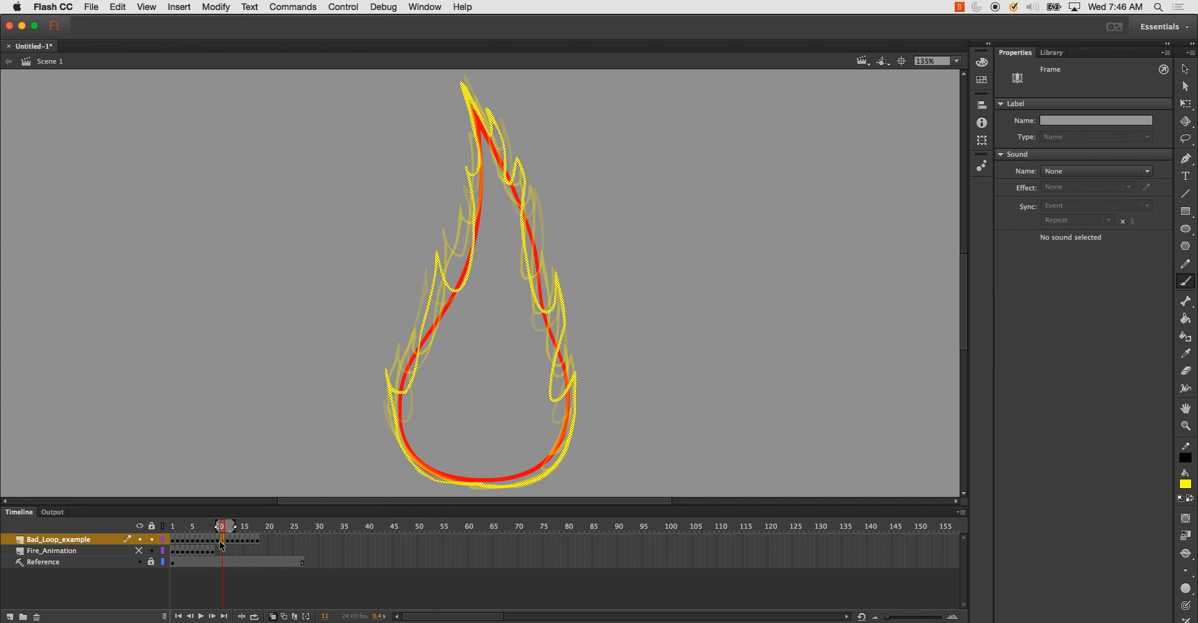
left_click_drag(218, 540, 256, 538)
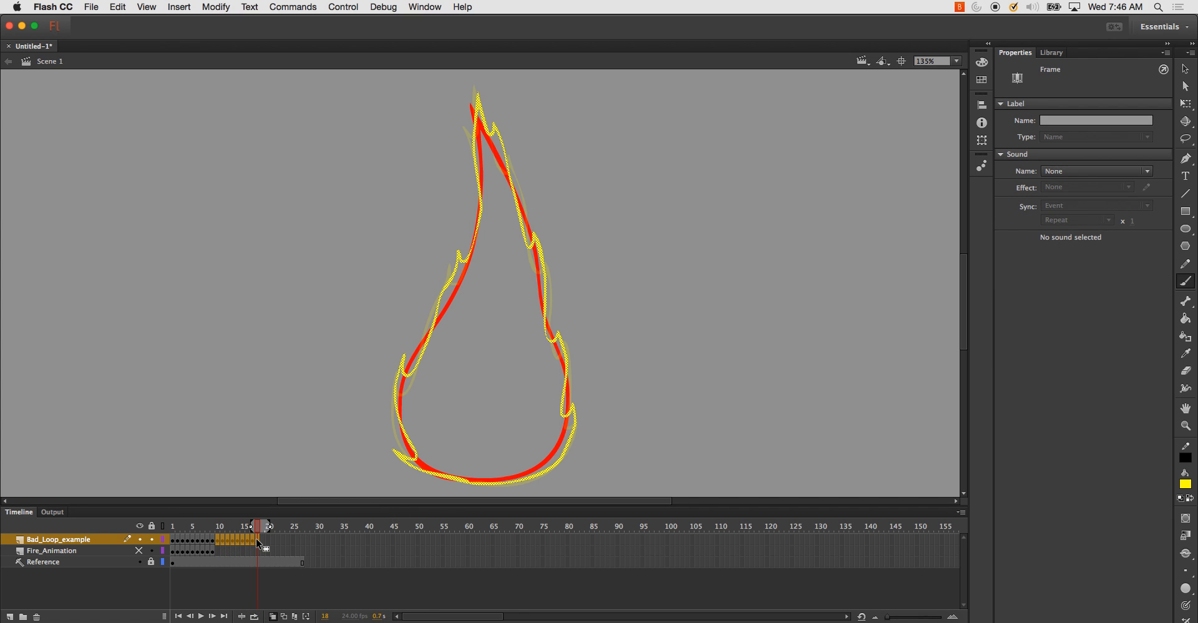
right_click(256, 538)
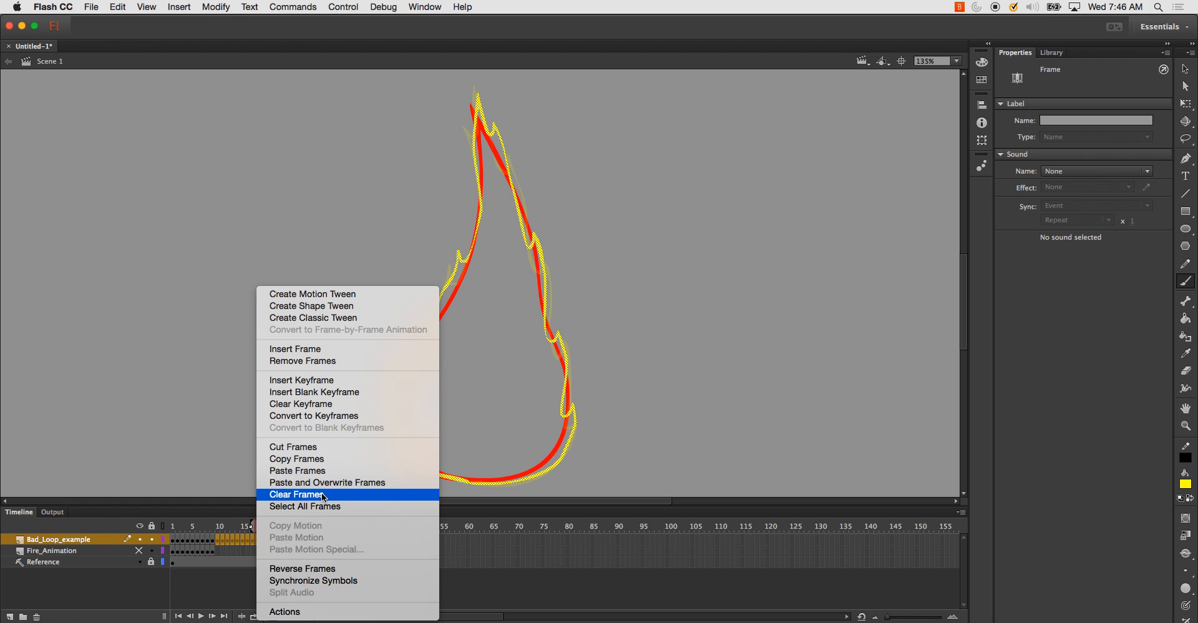
left_click(327, 568)
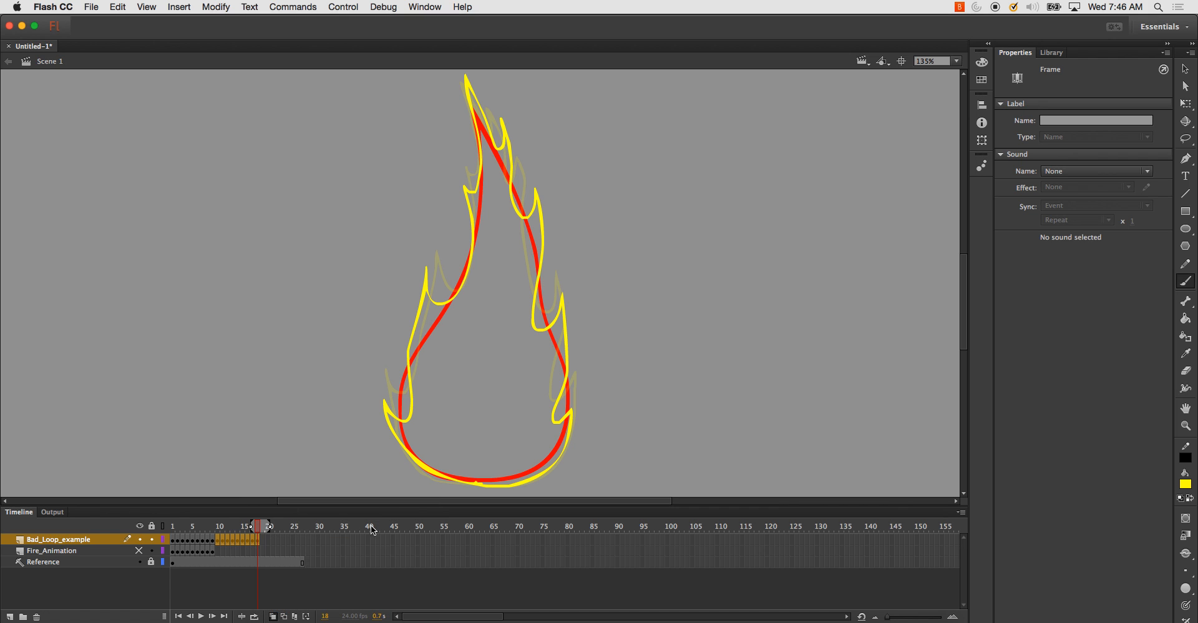
- Convert the Fire_Animation layer to a guide layer
left_click(60, 555)
right_click(61, 555)
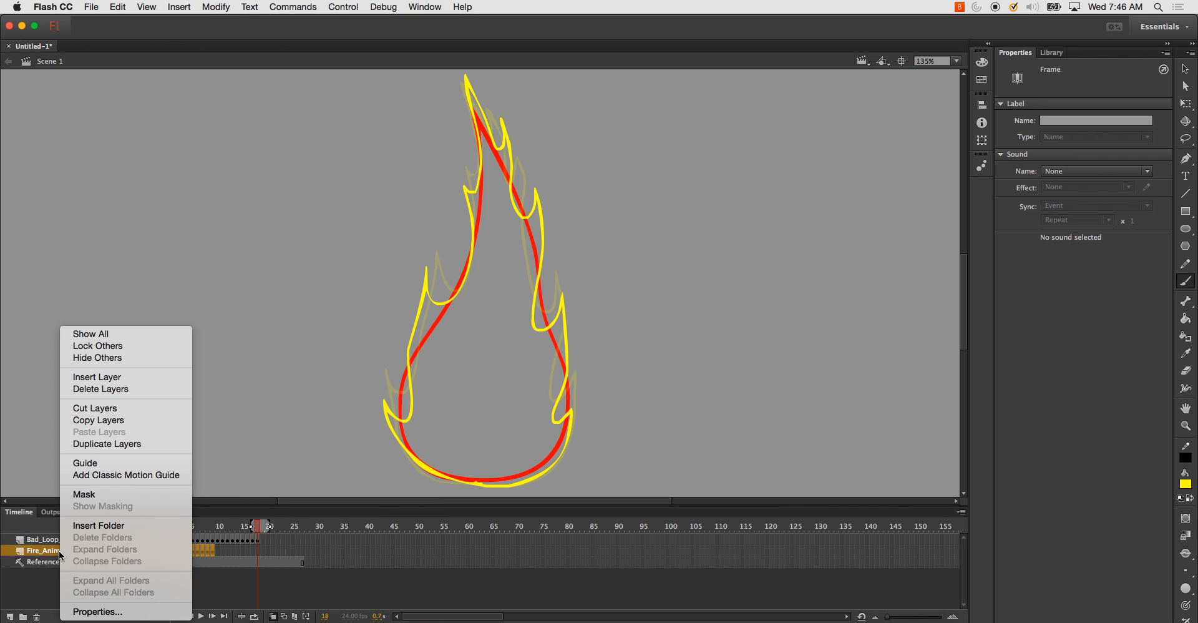
left_click(87, 463)
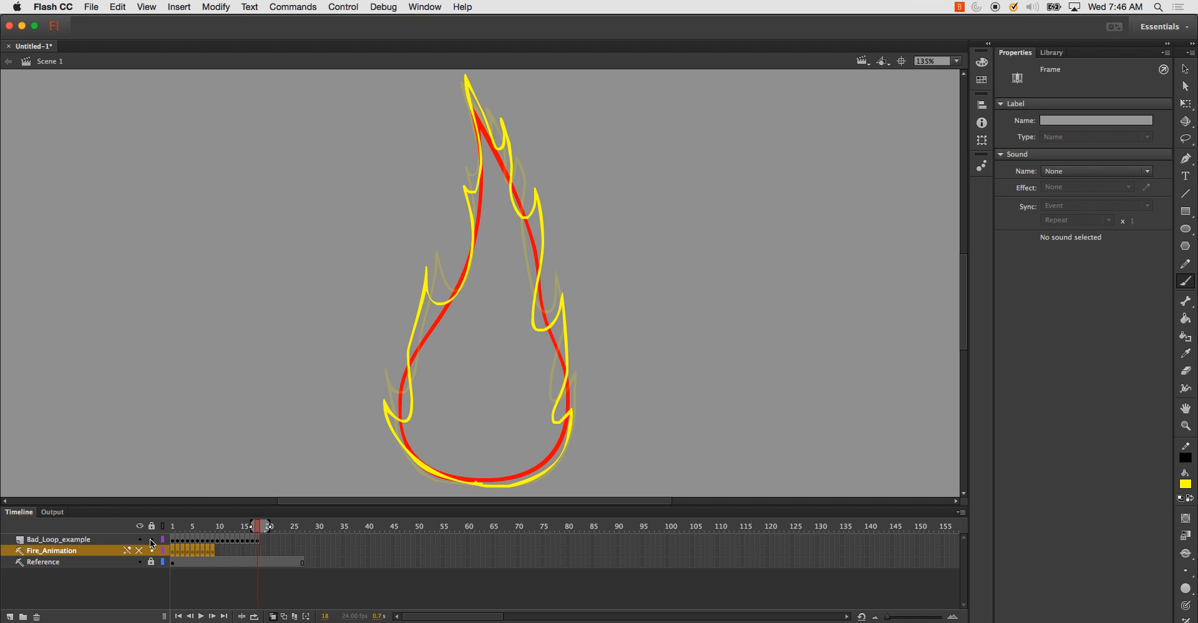
- Test the movie to examine the forward-and-reverse loop of the Bad_Loop_example layer, and close the preview
left_click(80, 540)
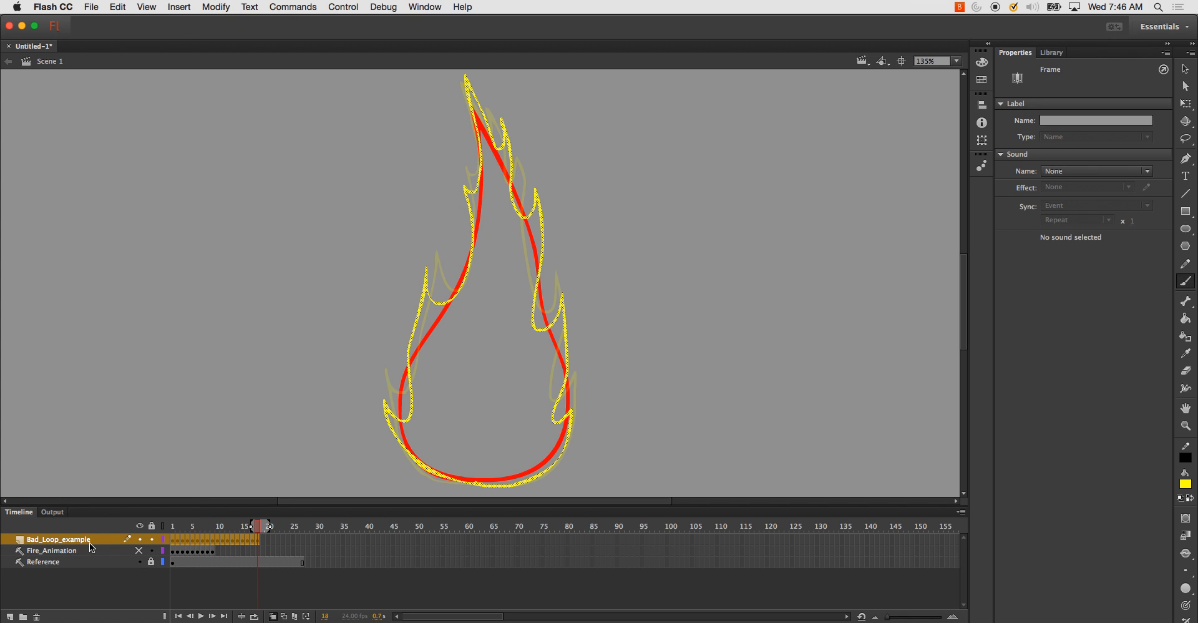
key("super+Return")
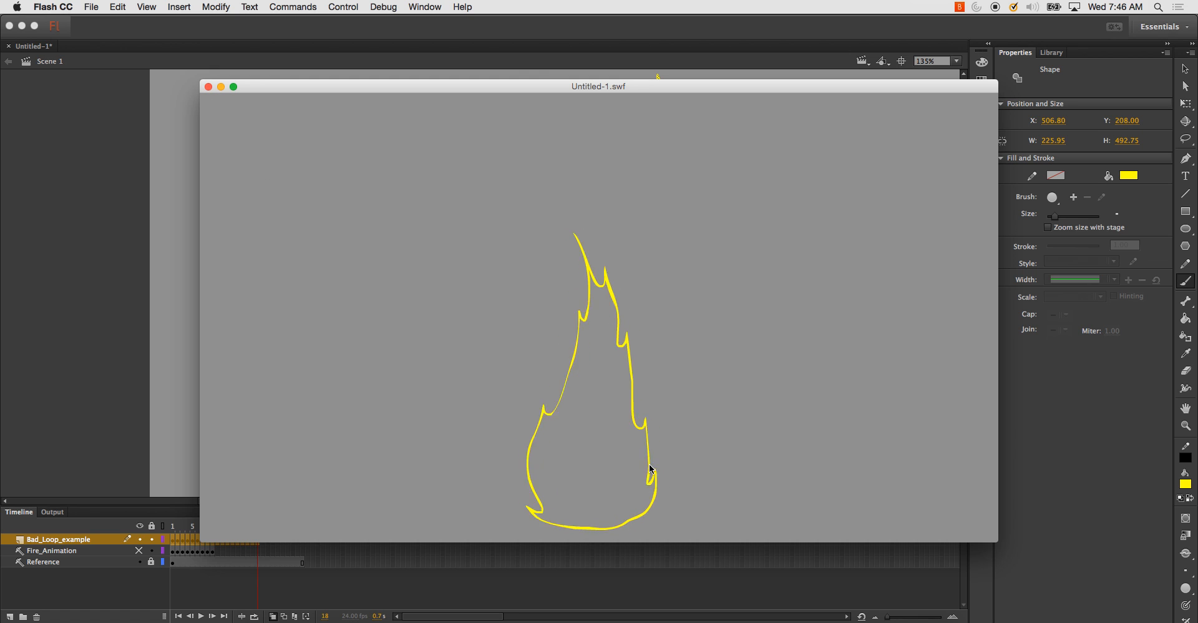
left_click(208, 87)
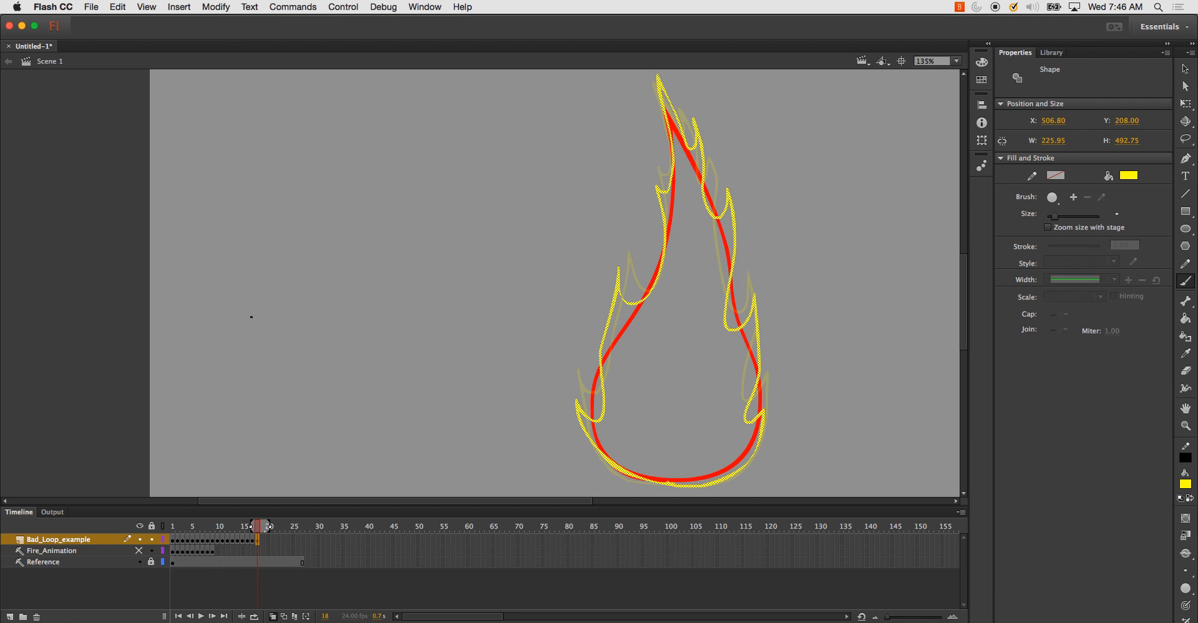
- Delete the Bad_Loop_example layer and show the Fire_Animation layer again
left_click(61, 540)
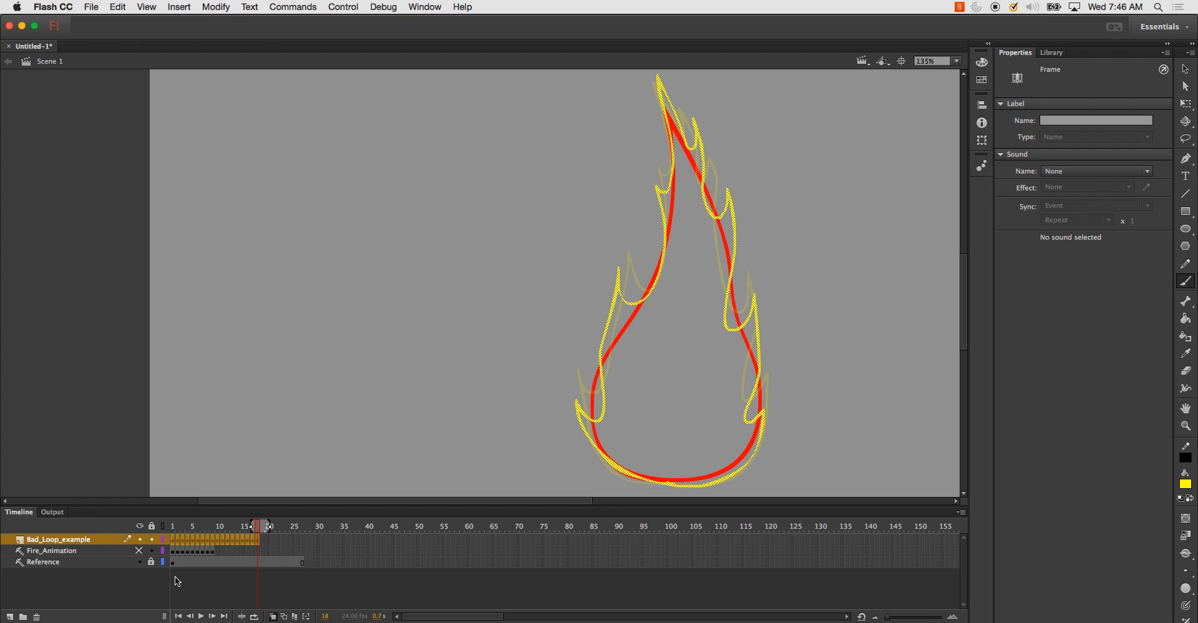
right_click(92, 539)
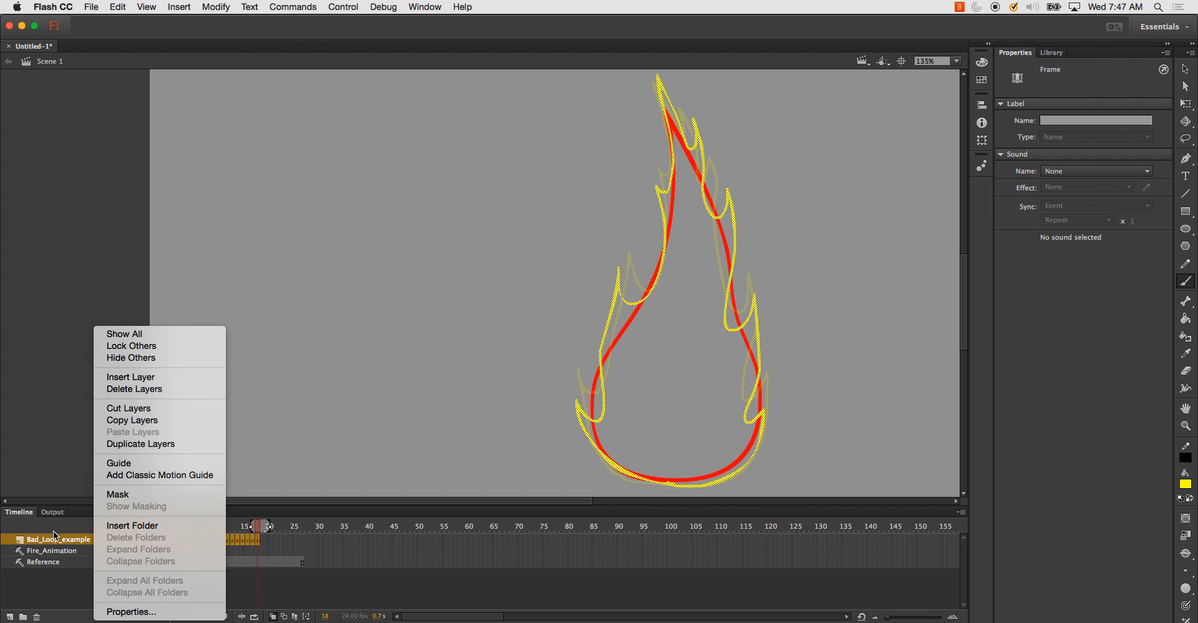
left_click(69, 541)
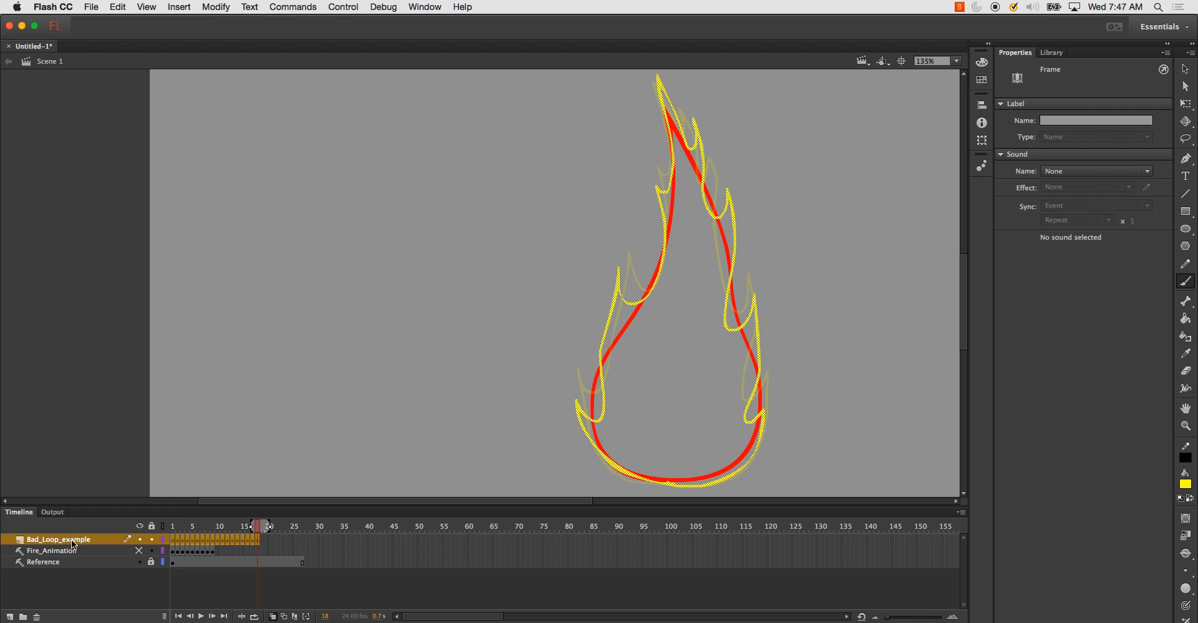
left_click(37, 616)
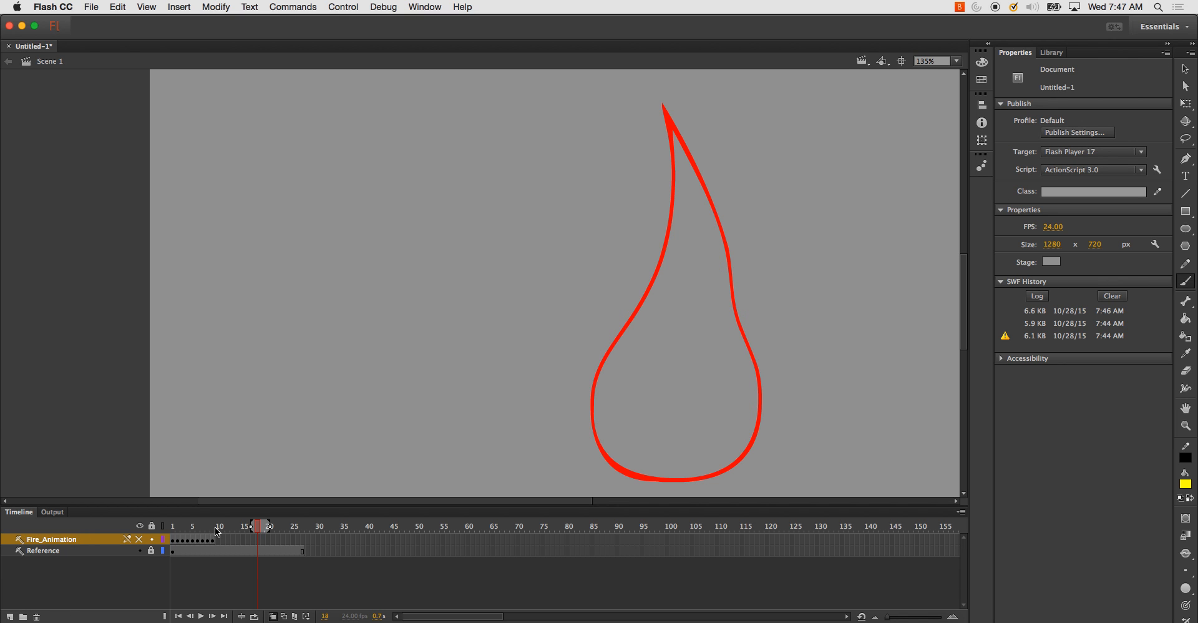
left_click(217, 540)
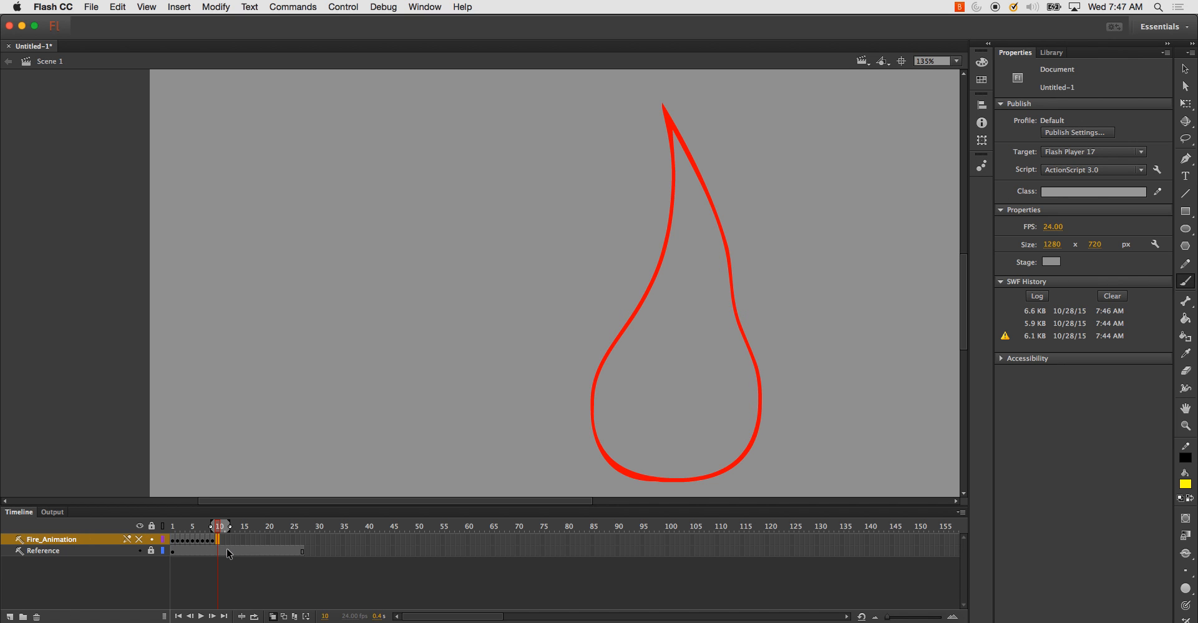
left_click(139, 540)
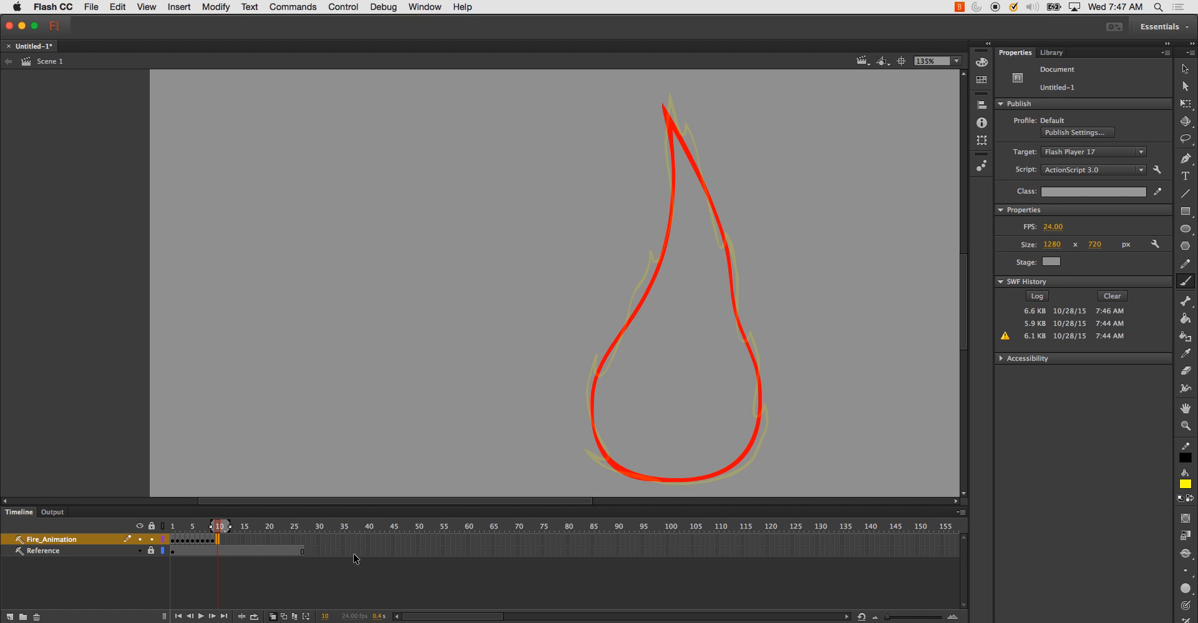
- Copy frame 1 of the Fire_Animation layer and paste it at frame 27 of the same layer
left_click(176, 546)
right_click(176, 546)
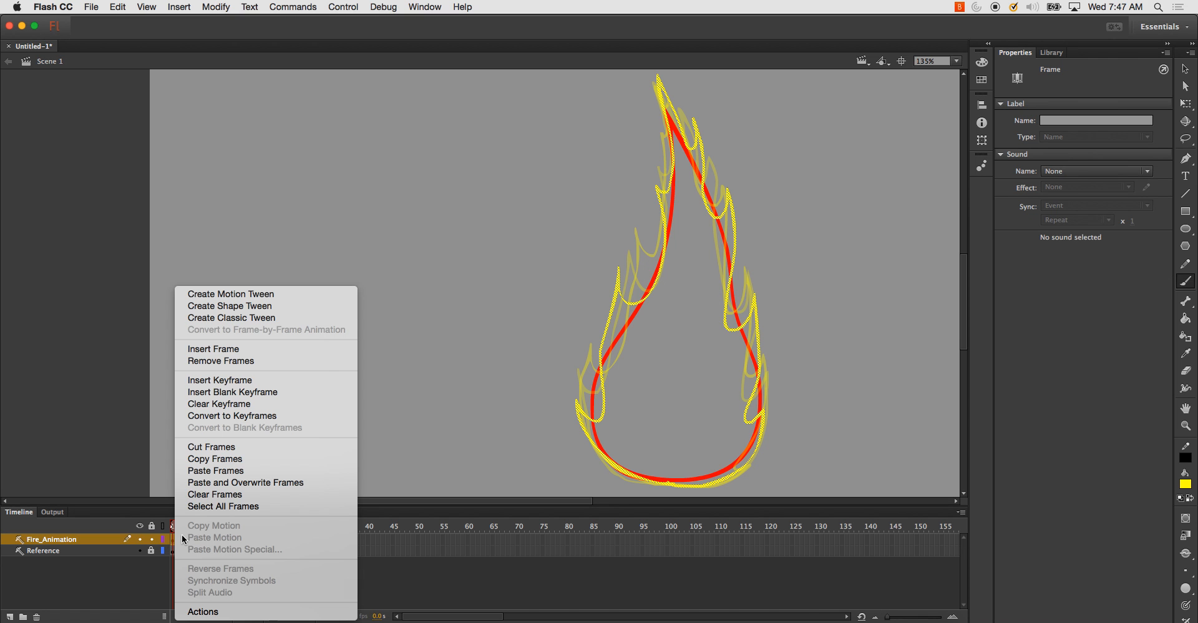
left_click(237, 459)
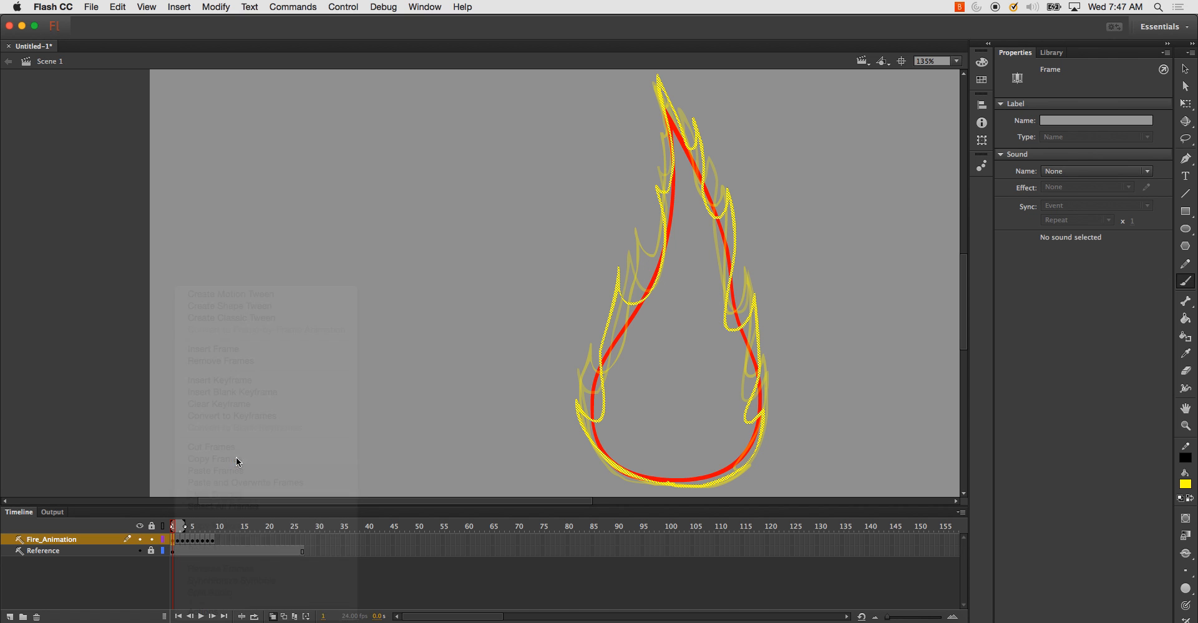
left_click(302, 540)
right_click(302, 541)
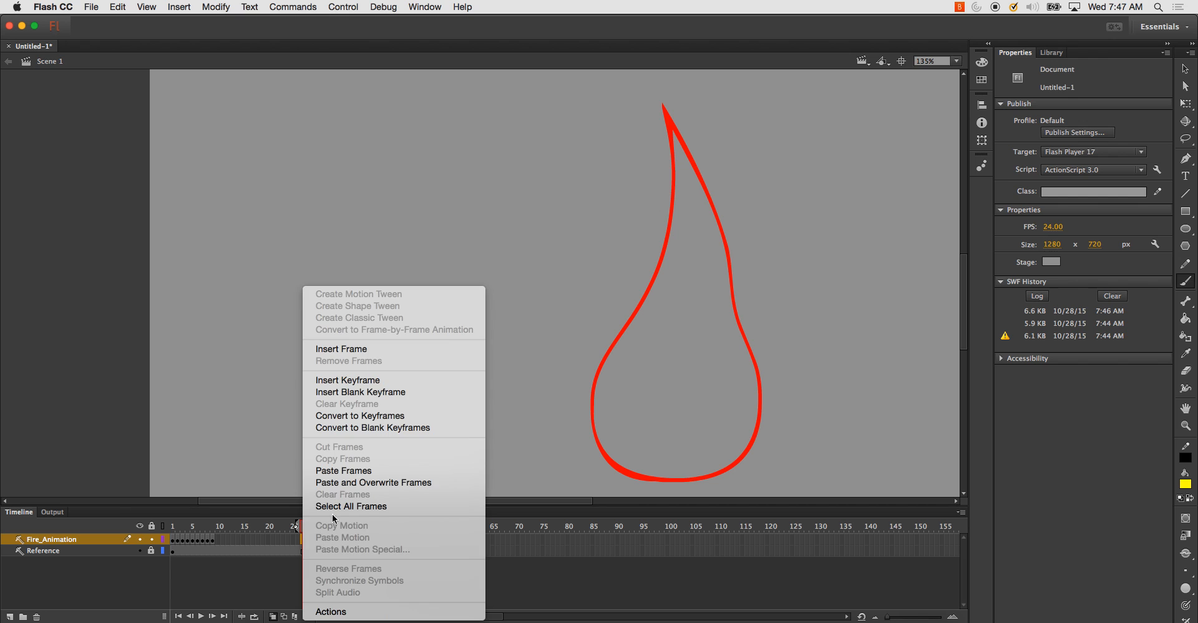
left_click(366, 470)
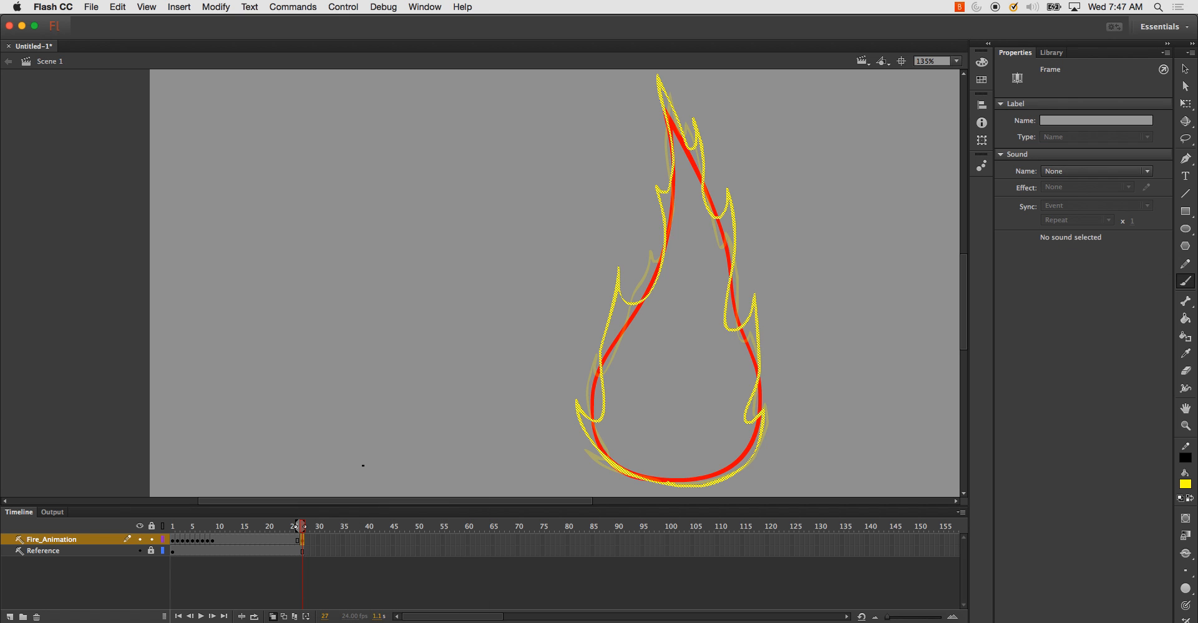
- Insert a blank keyframe at frame 10 of the Fire_Animation layer and extend the onion-skin range to frame 27
left_click_drag(264, 530, 218, 528)
left_click(218, 539)
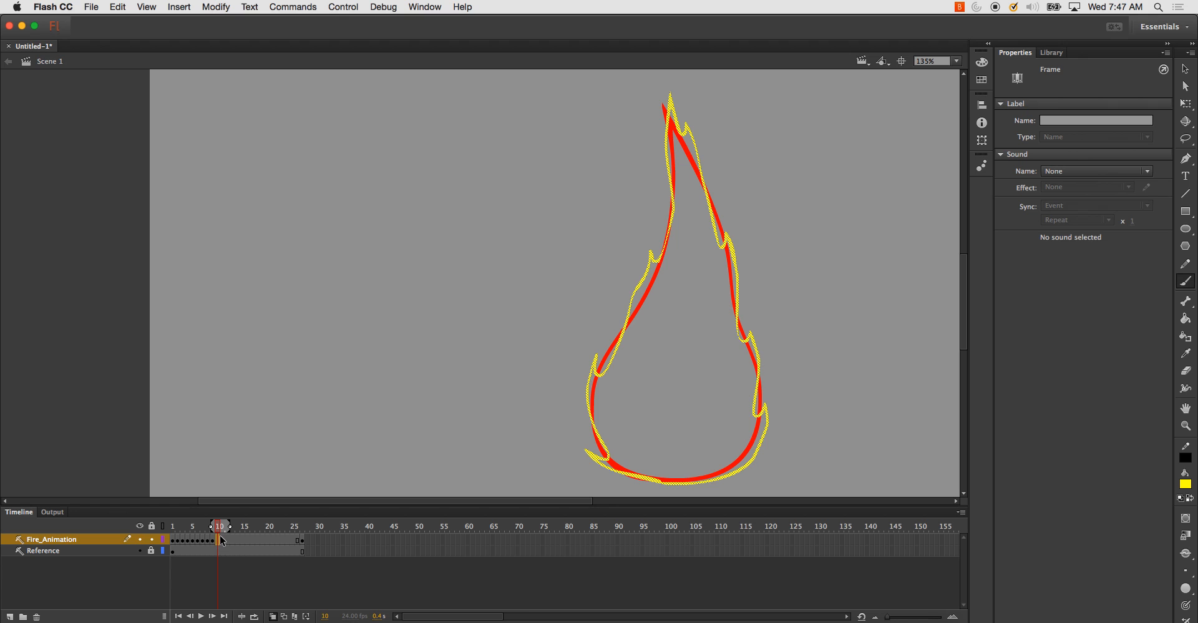
key("F7")
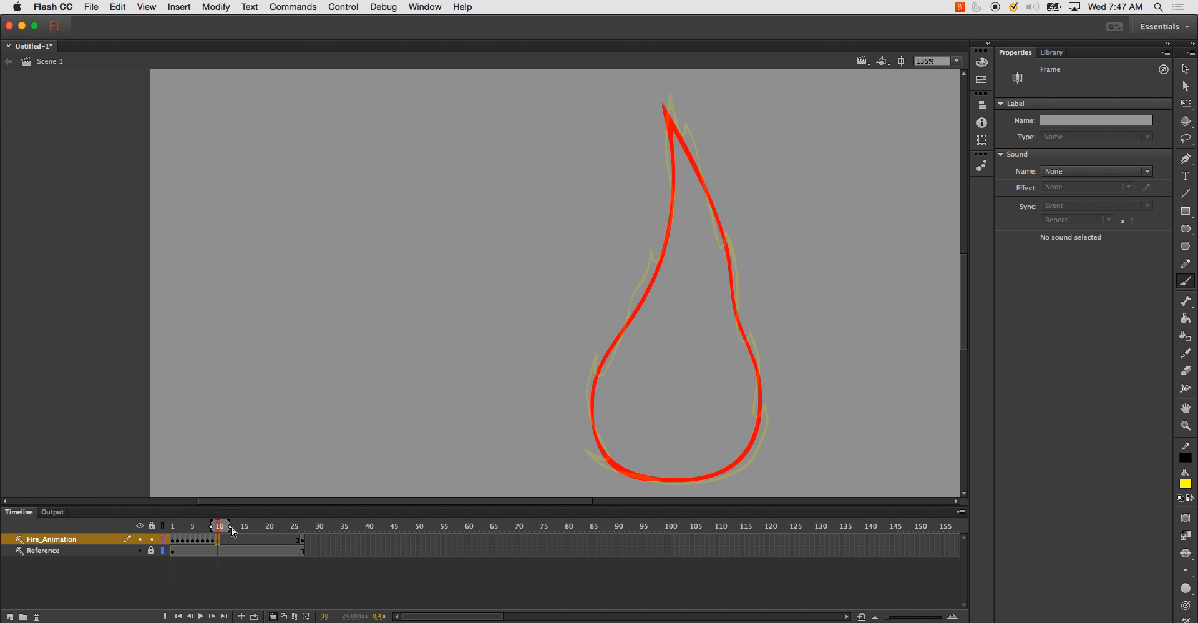
left_click_drag(231, 527, 305, 527)
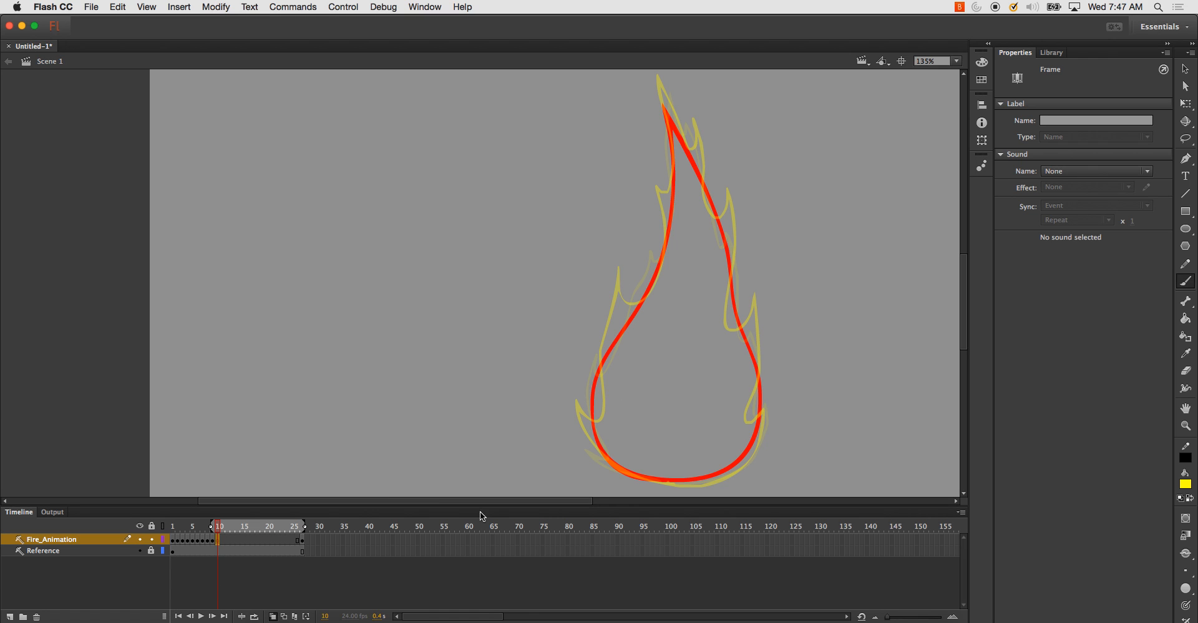
- Shorten the onion-skin range to exclude the last keyframe, return to frame 10, and extend the range back over frame 27
left_click_drag(305, 528, 292, 530)
key("Return")
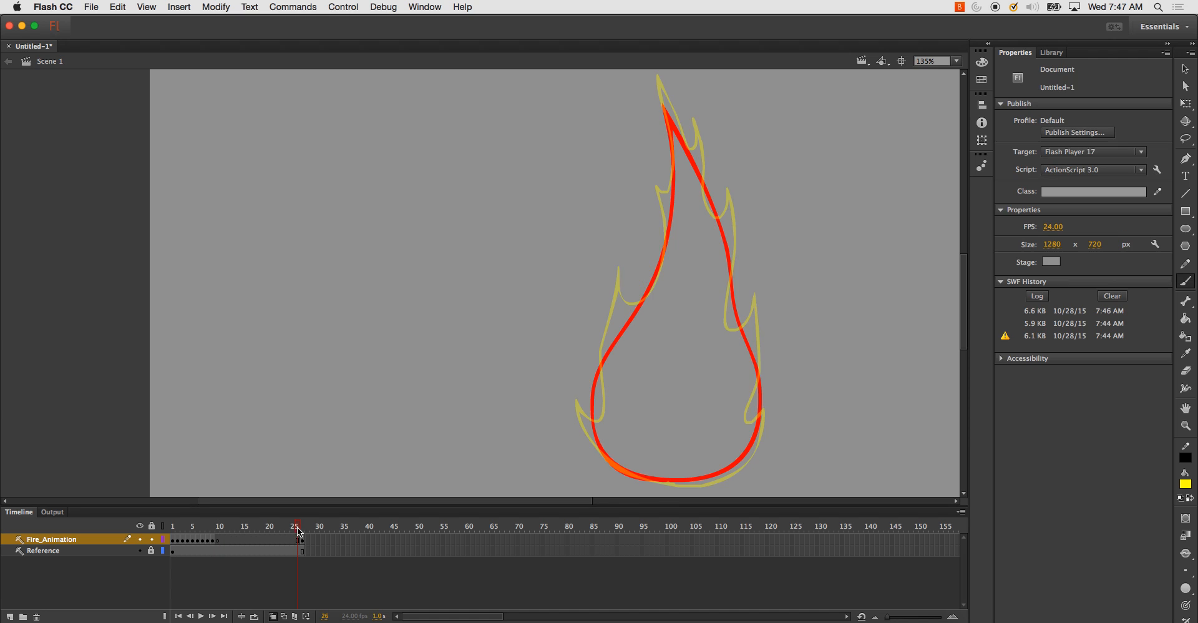
left_click(218, 529)
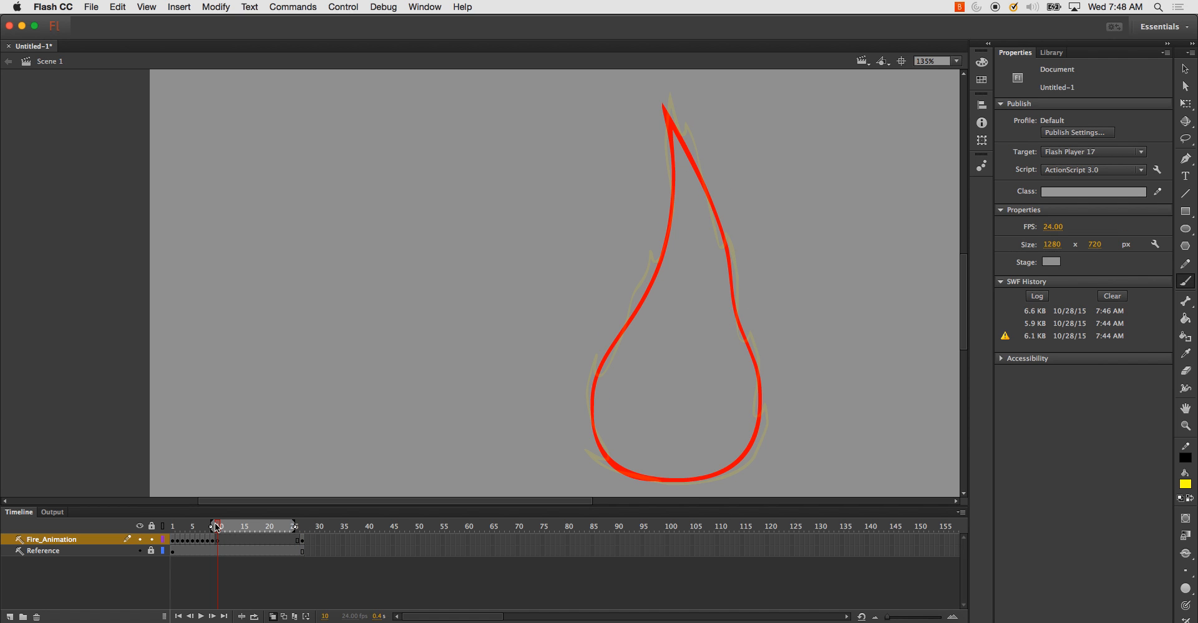
left_click_drag(297, 532, 305, 534)
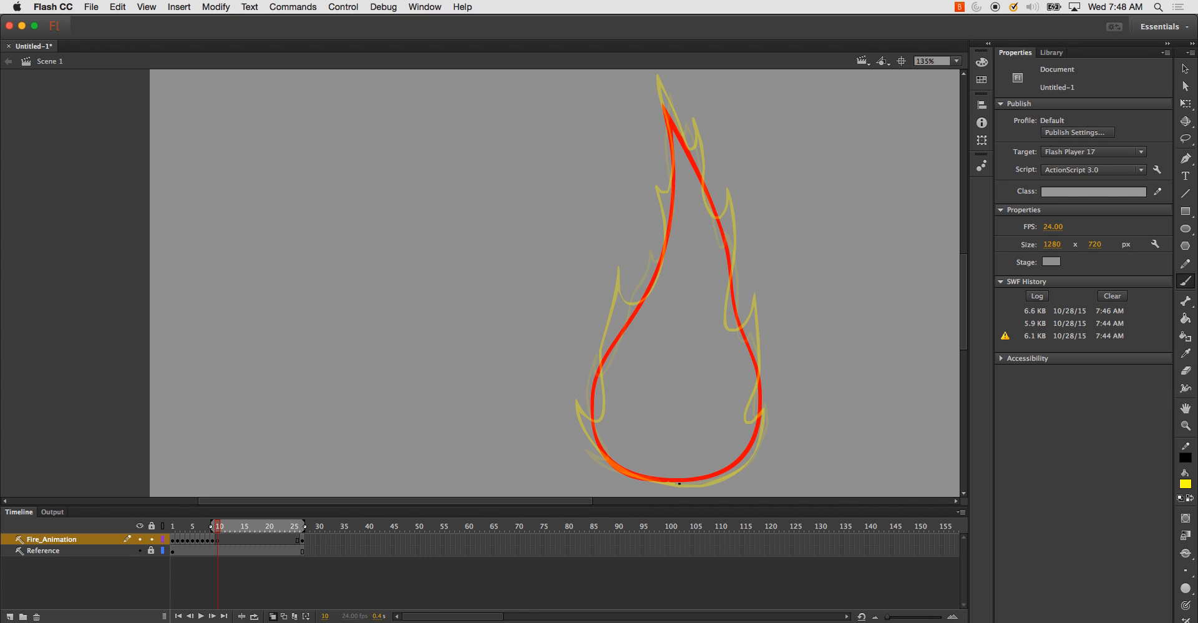
left_click_drag(675, 485, 658, 482)
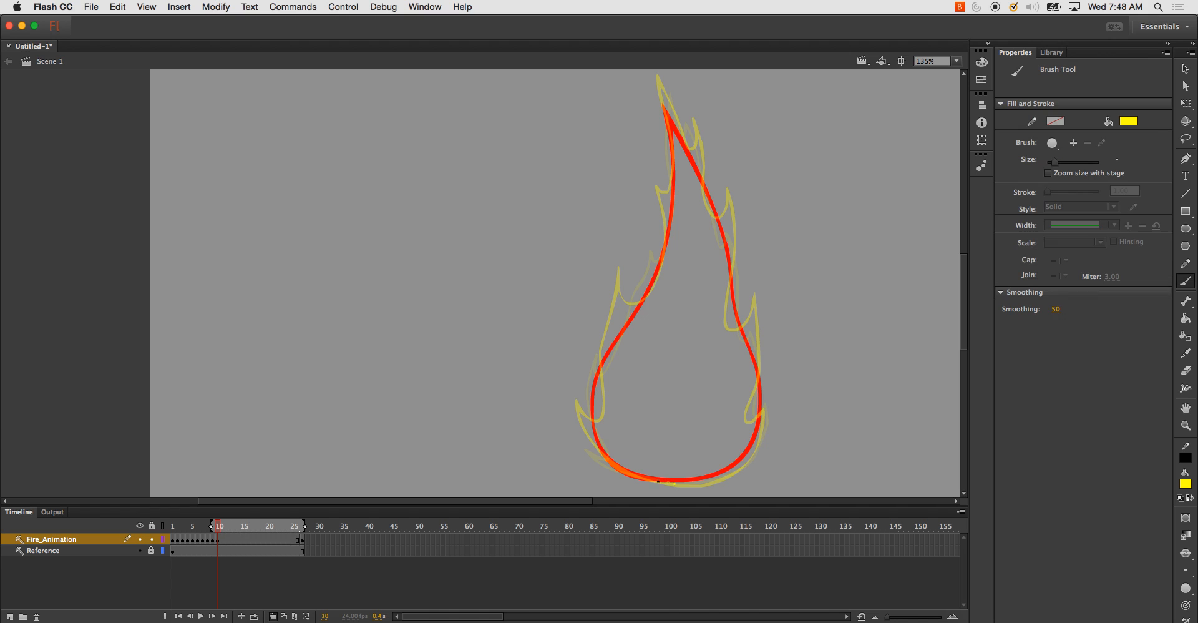
key("super+z")
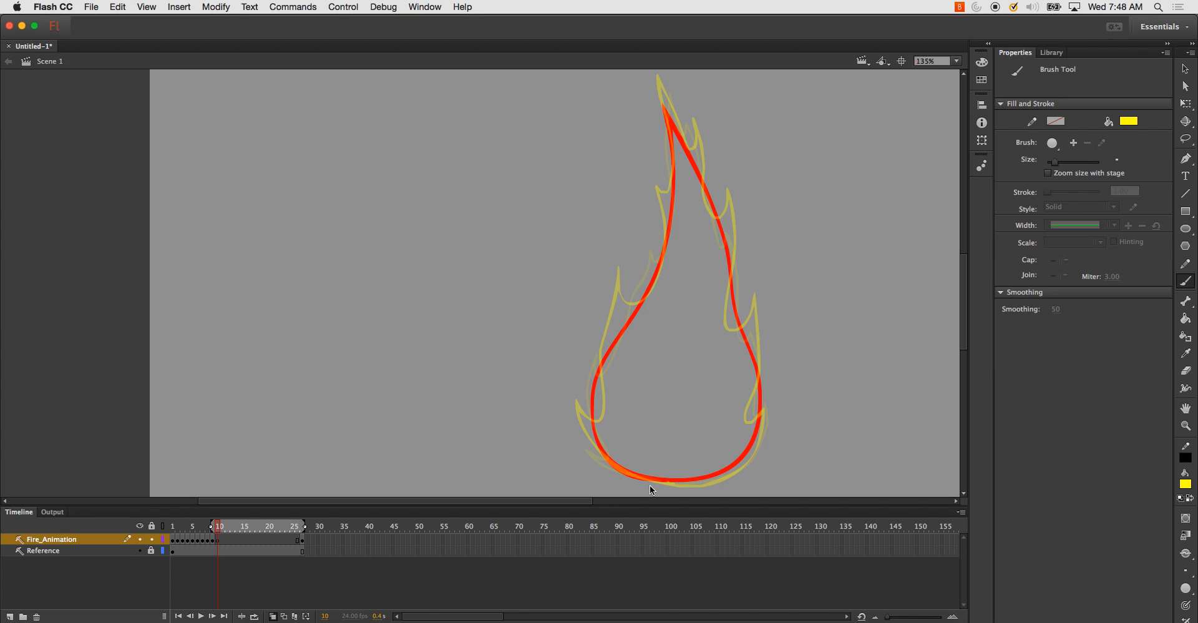
left_click_drag(664, 483, 610, 463)
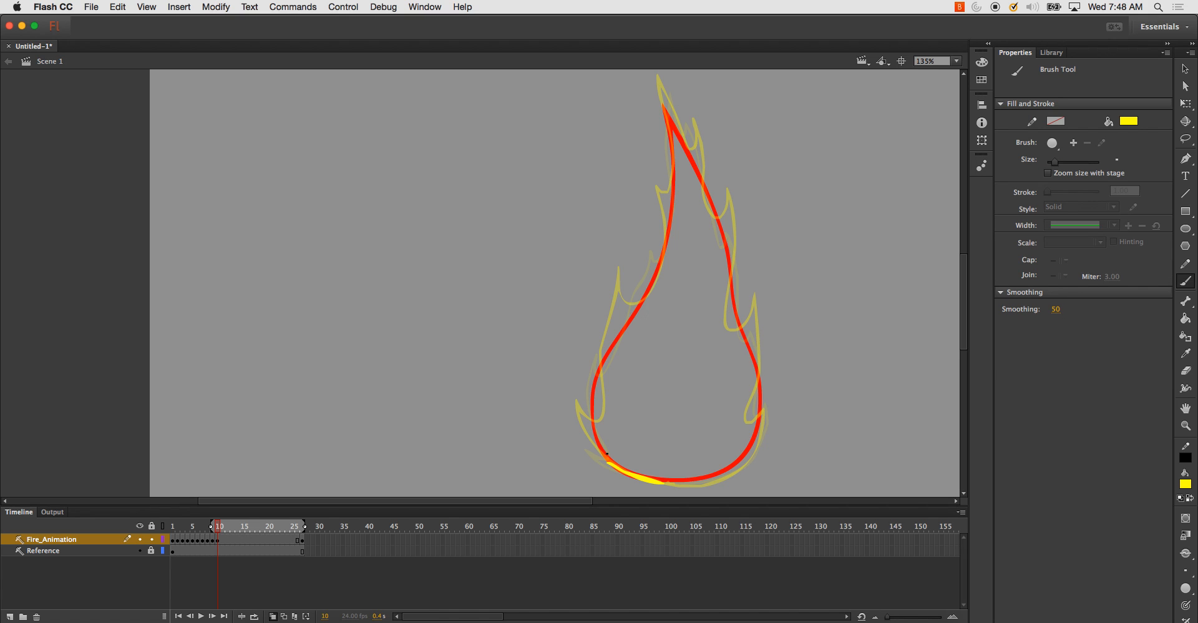
key("super+z")
- Trace a complete yellow flame outline around the red guide on frame 10, using the onion-skinned drawings as reference
key("space")
mouse_move(694, 359)
left_mouse_down()
mouse_move(508, 349)
mouse_move(508, 362)
left_mouse_up()
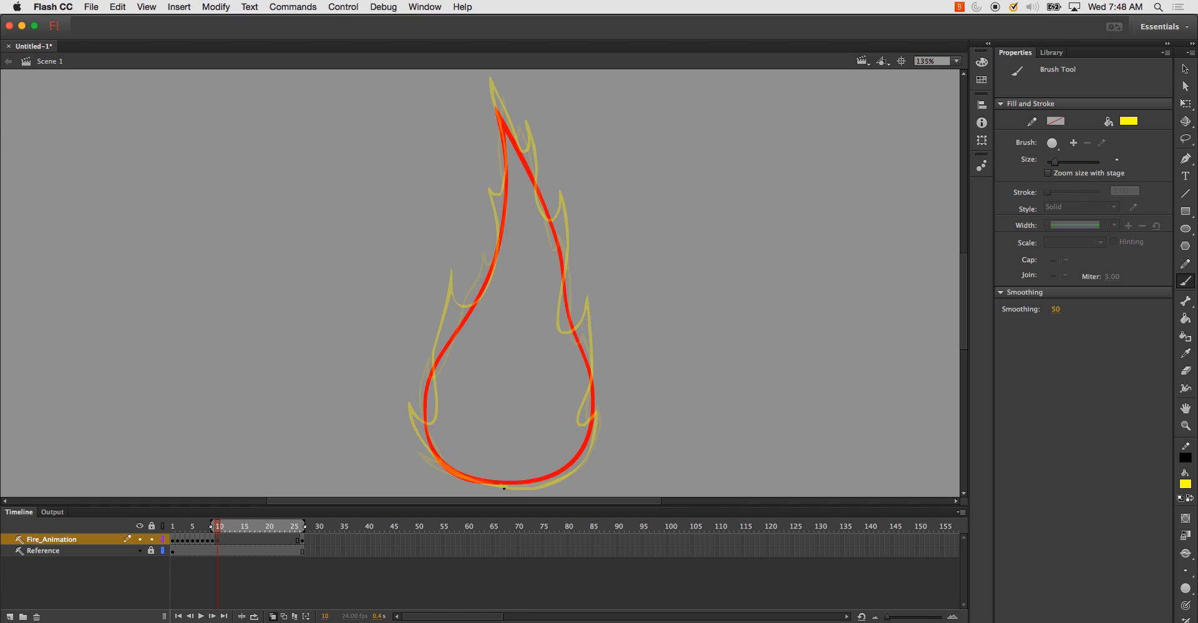
mouse_move(506, 486)
left_mouse_down()
mouse_move(446, 477)
mouse_move(411, 438)
mouse_move(421, 448)
mouse_move(435, 436)
mouse_move(429, 341)
mouse_move(443, 354)
mouse_move(469, 318)
mouse_move(485, 241)
mouse_move(500, 246)
mouse_move(495, 90)
mouse_move(516, 121)
mouse_move(515, 102)
mouse_move(531, 157)
left_mouse_up()
key("e")
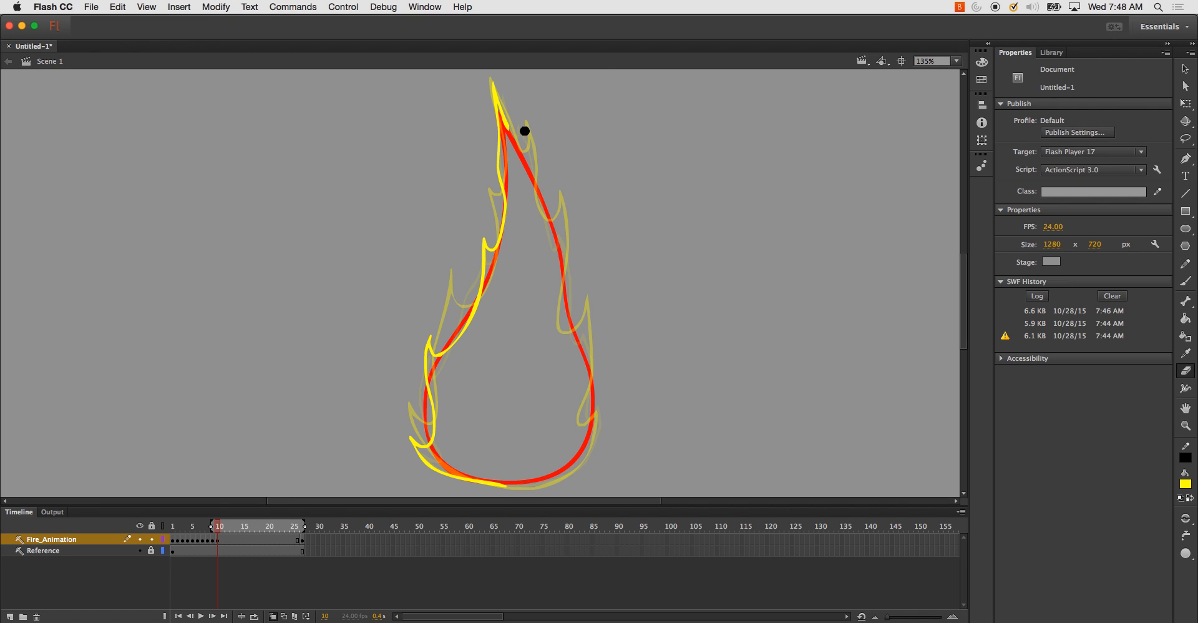
key("b")
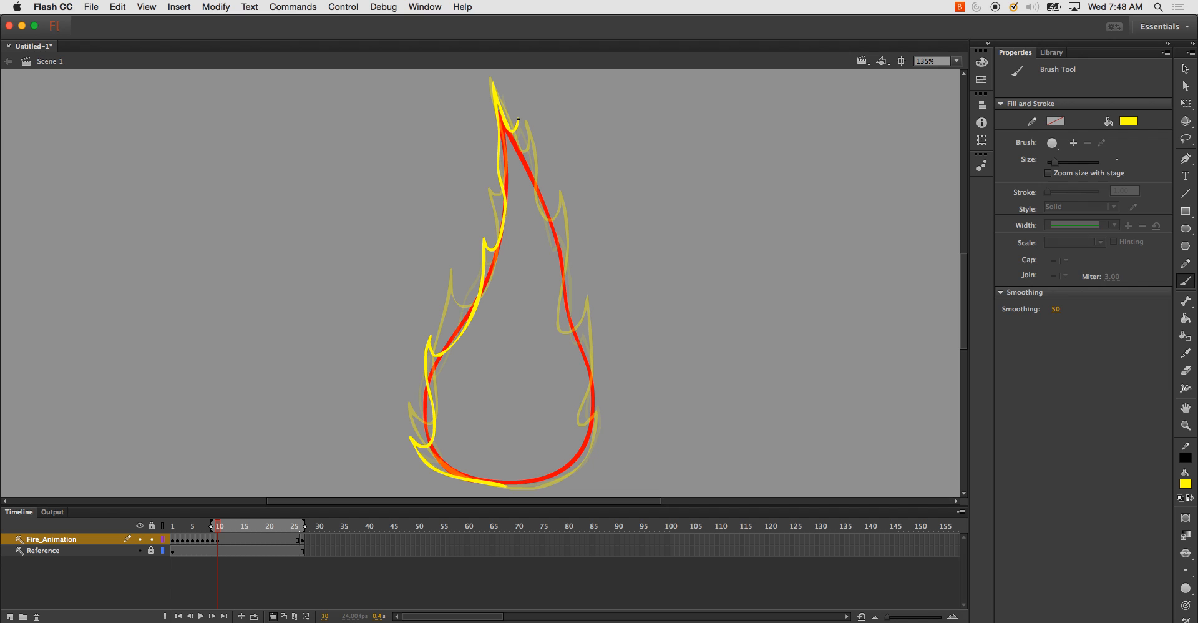
mouse_move(518, 120)
left_mouse_down()
mouse_move(545, 232)
mouse_move(555, 222)
mouse_move(572, 265)
mouse_move(563, 334)
mouse_move(585, 321)
mouse_move(591, 401)
mouse_move(604, 393)
mouse_move(580, 457)
mouse_move(560, 468)
mouse_move(586, 465)
mouse_move(578, 474)
mouse_move(504, 488)
left_mouse_up()
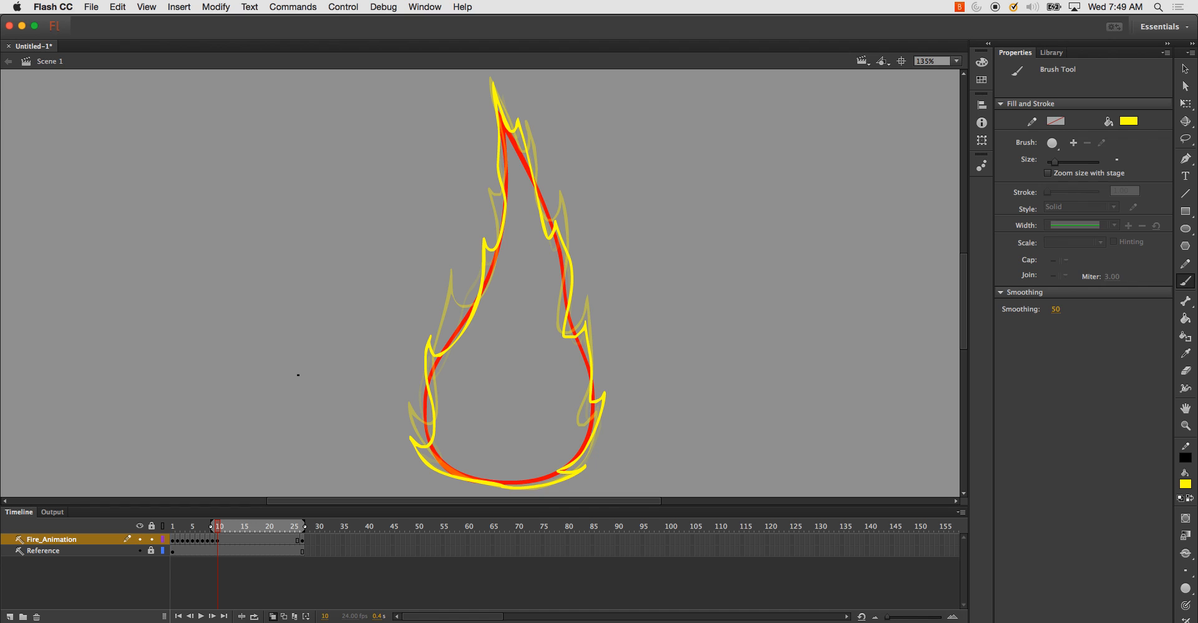
- Add a blank keyframe at frame 11 and brush the flame's left edge from the base up around the tip
key("F7")
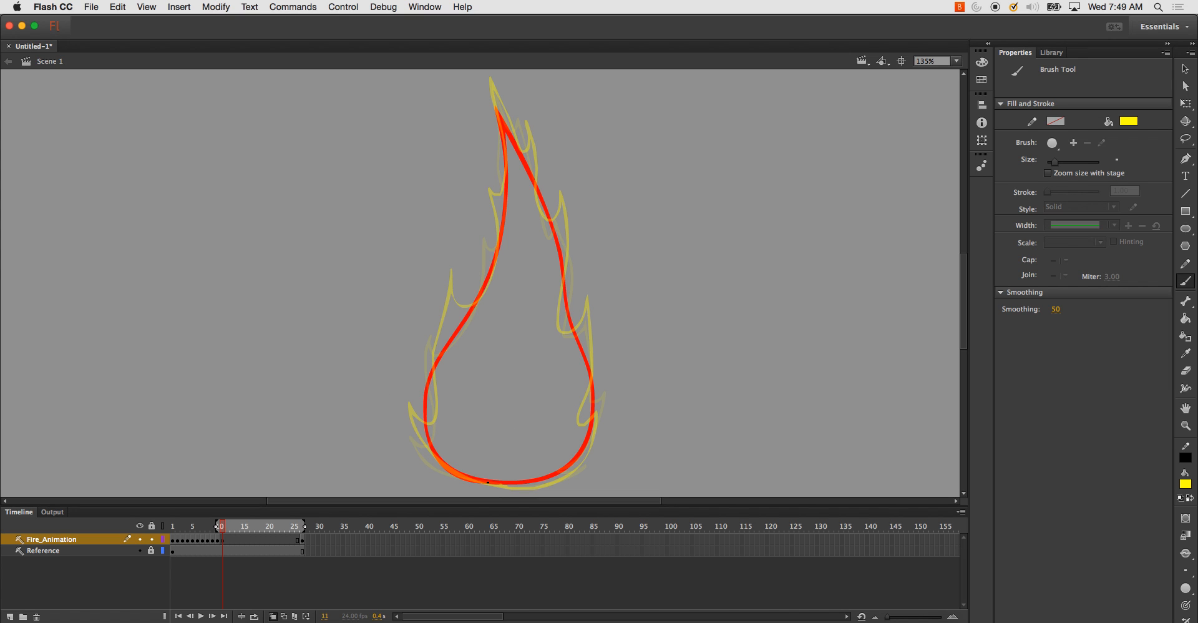
mouse_move(514, 487)
left_mouse_down()
mouse_move(434, 468)
mouse_move(411, 424)
mouse_move(428, 436)
mouse_move(433, 424)
mouse_move(435, 312)
mouse_move(441, 337)
mouse_move(458, 332)
mouse_move(487, 217)
mouse_move(502, 228)
mouse_move(487, 92)
mouse_move(516, 137)
left_mouse_up()
key("super+z")
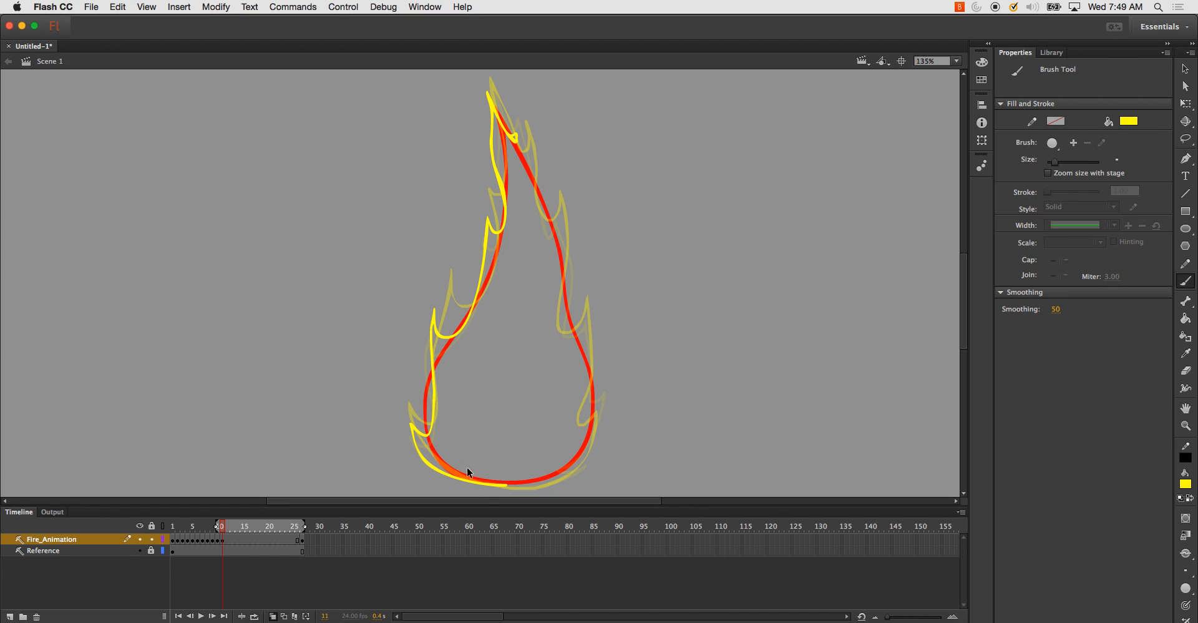
key("super+z")
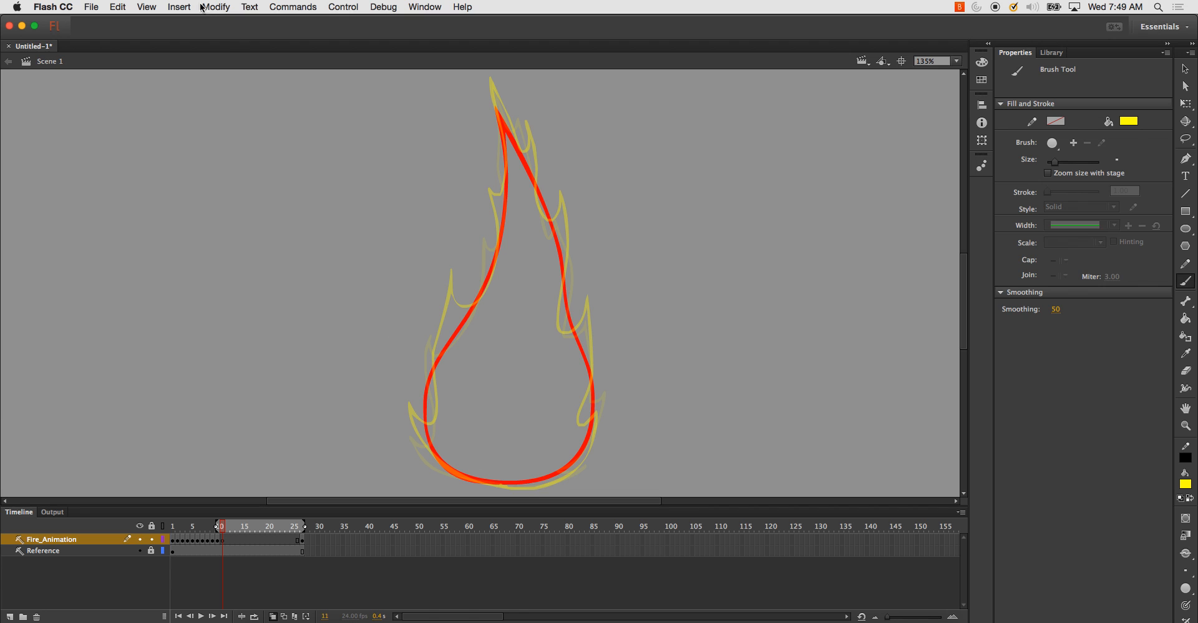
left_click(119, 7)
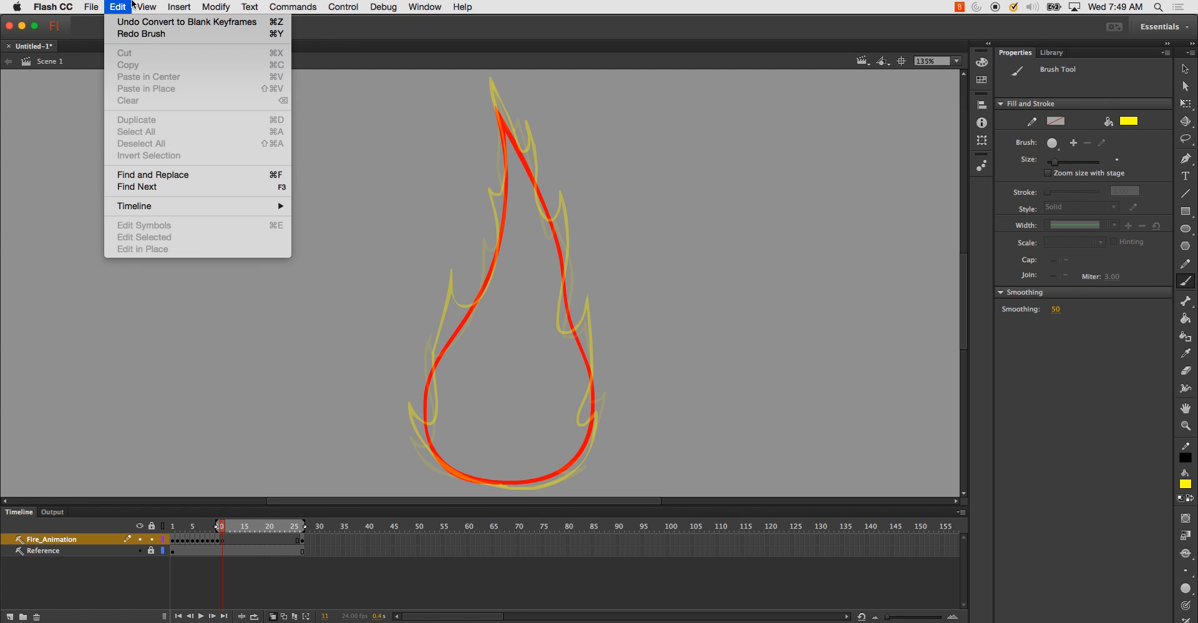
left_click(128, 34)
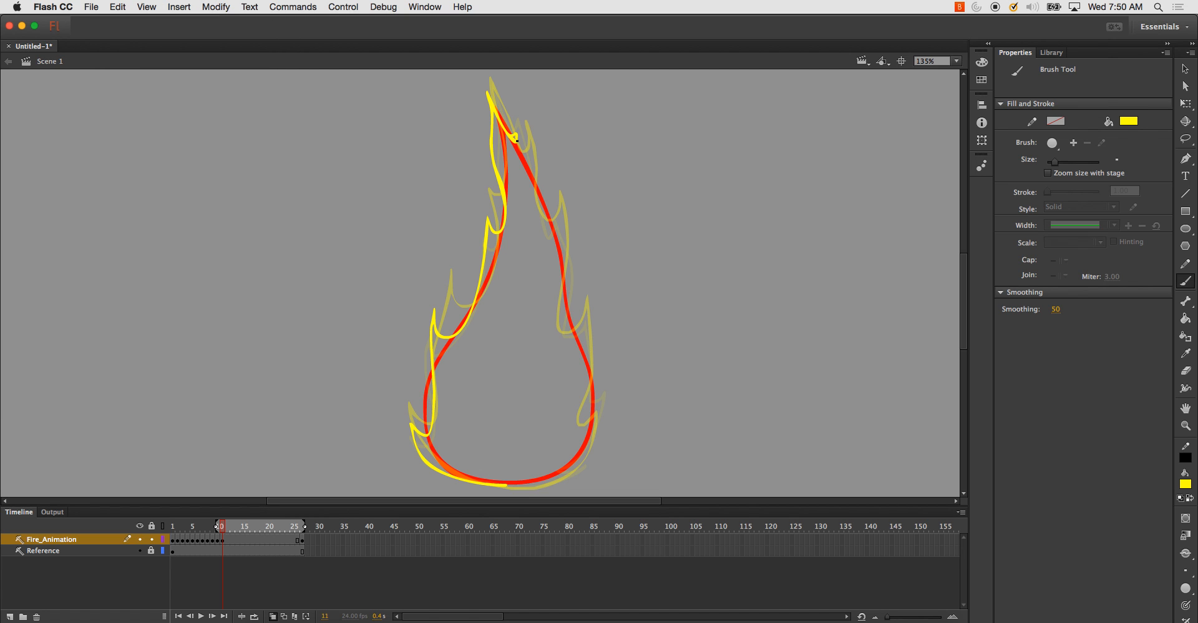
- Erase the stray blob beside the flame's tip on frame 11 and brush the right edge down to close the outline
key("e")
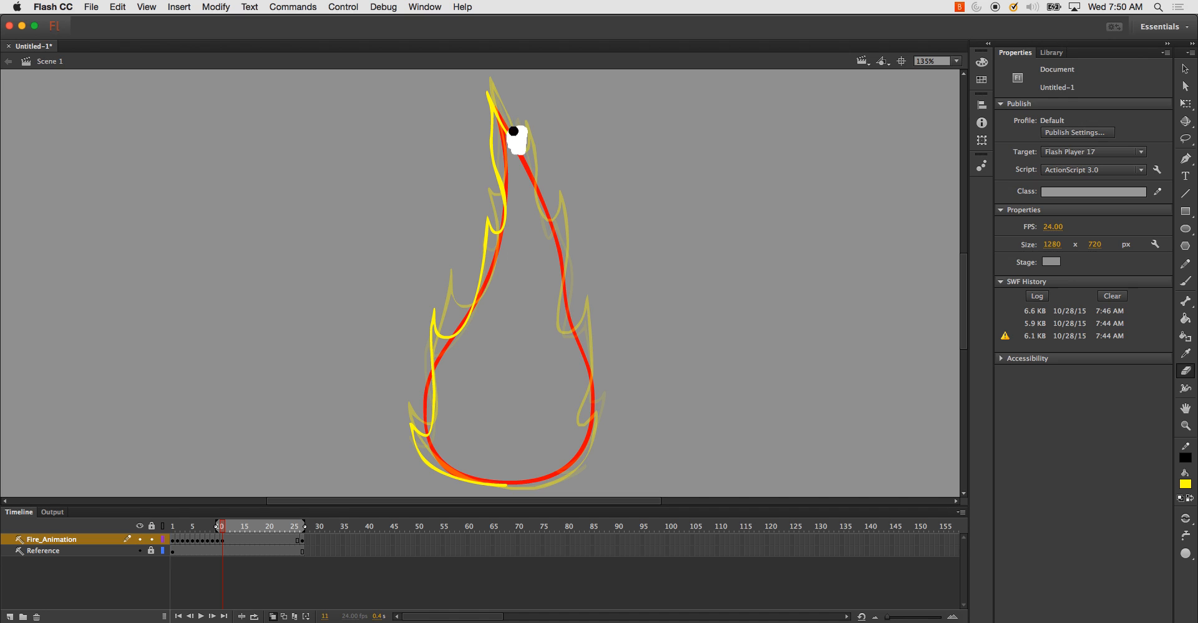
key("b")
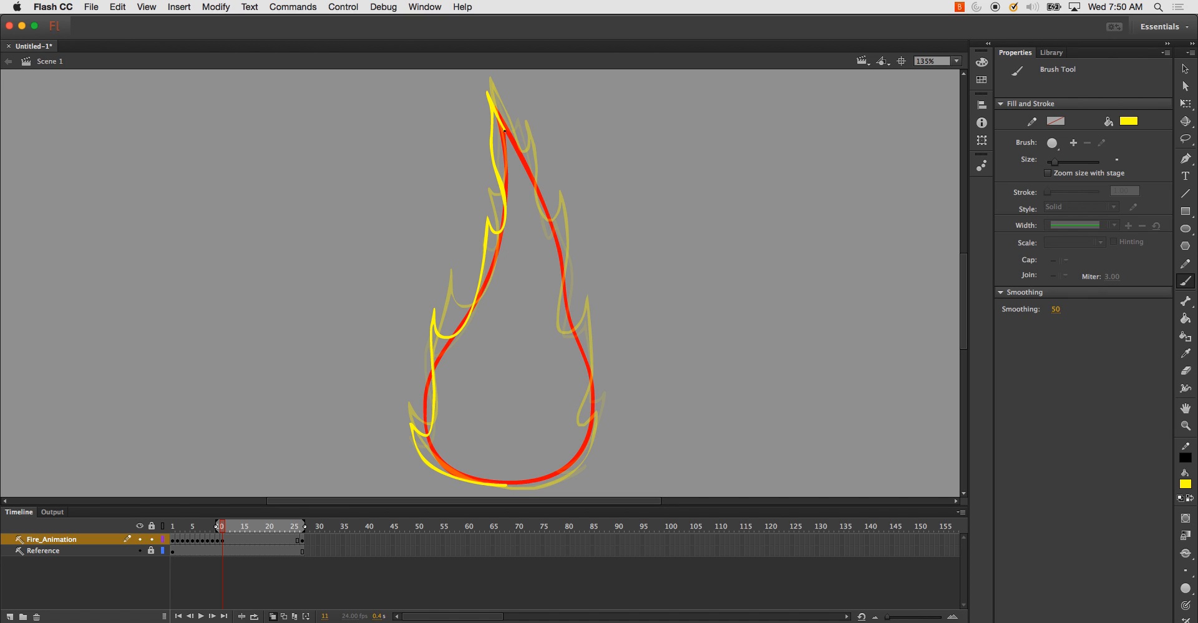
mouse_move(508, 114)
left_mouse_down()
mouse_move(541, 216)
mouse_move(558, 211)
mouse_move(564, 234)
mouse_move(566, 329)
mouse_move(581, 323)
mouse_move(583, 302)
mouse_move(592, 344)
left_mouse_up()
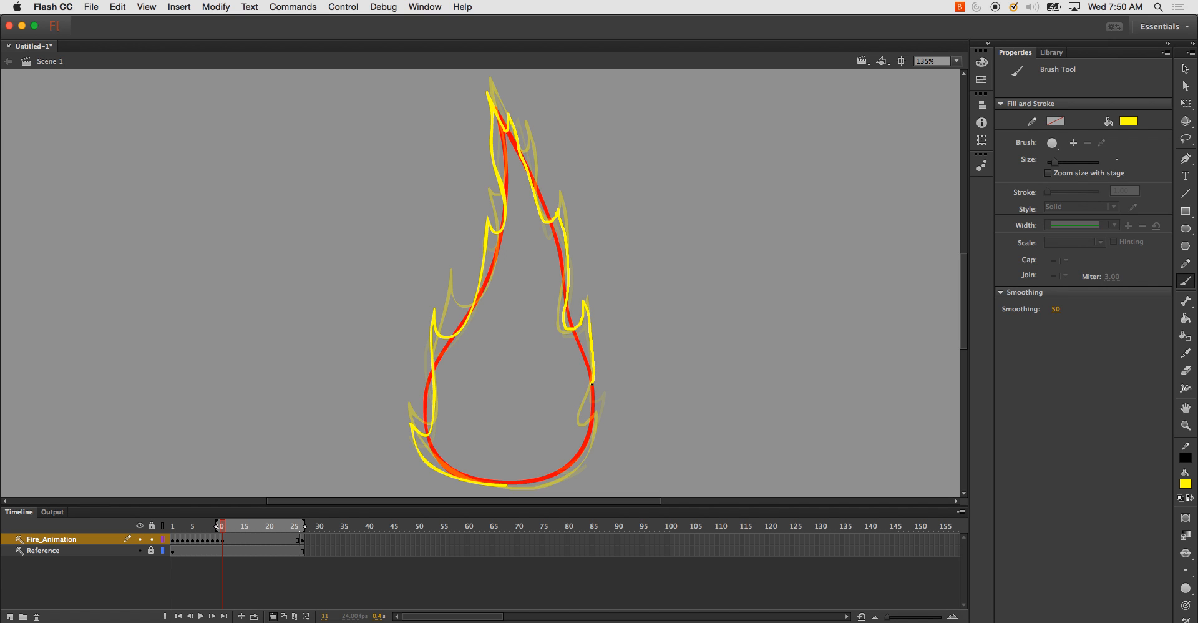
mouse_move(602, 354)
left_mouse_down()
mouse_move(604, 401)
mouse_move(575, 445)
mouse_move(596, 443)
mouse_move(587, 462)
mouse_move(497, 486)
left_mouse_up()
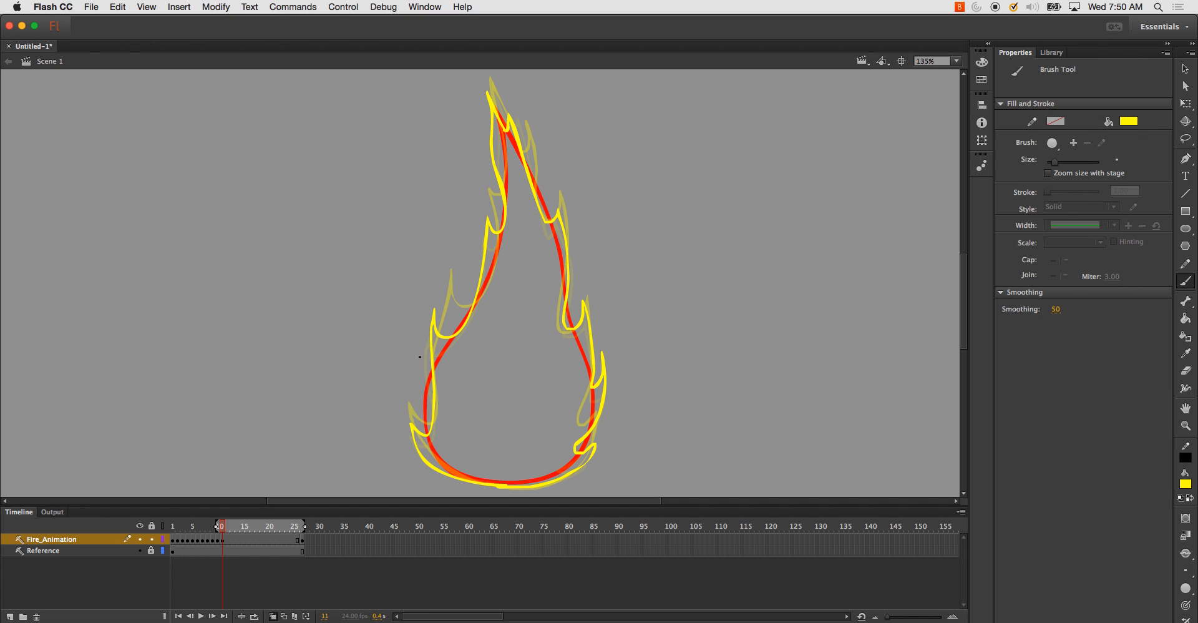
- Advance to frame 12 and trace a full yellow flame outline with shifted tongues around the red guide
key("period")
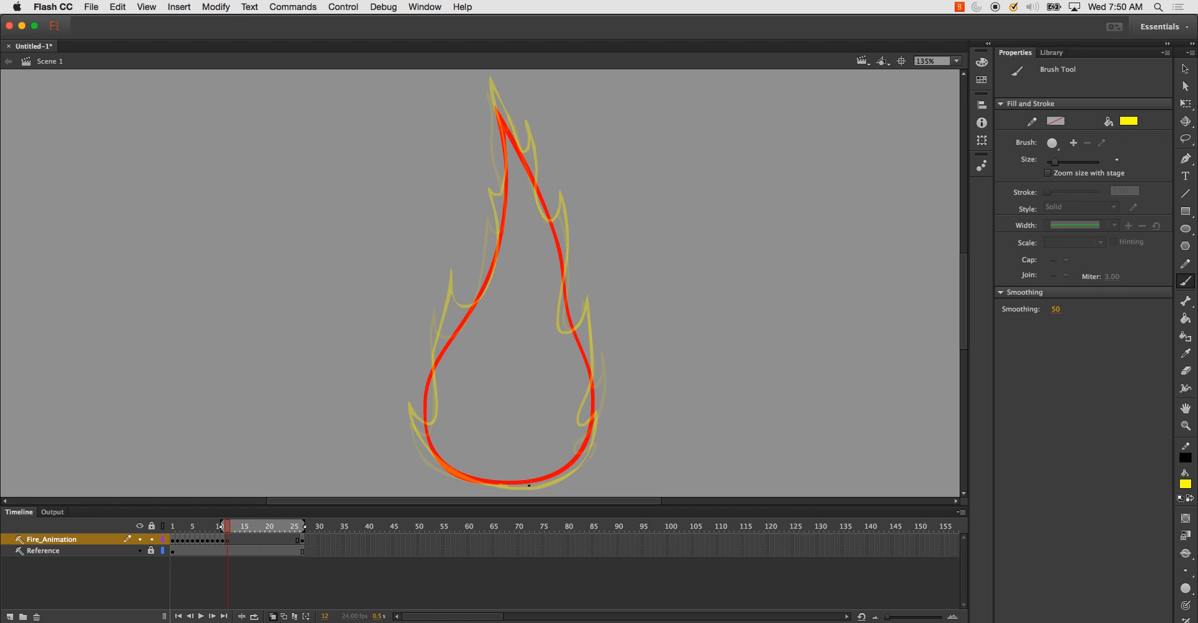
mouse_move(531, 487)
left_mouse_down()
mouse_move(442, 472)
mouse_move(409, 419)
mouse_move(429, 413)
mouse_move(444, 292)
mouse_move(448, 325)
mouse_move(489, 254)
mouse_move(490, 202)
mouse_move(506, 199)
mouse_move(489, 101)
left_mouse_up()
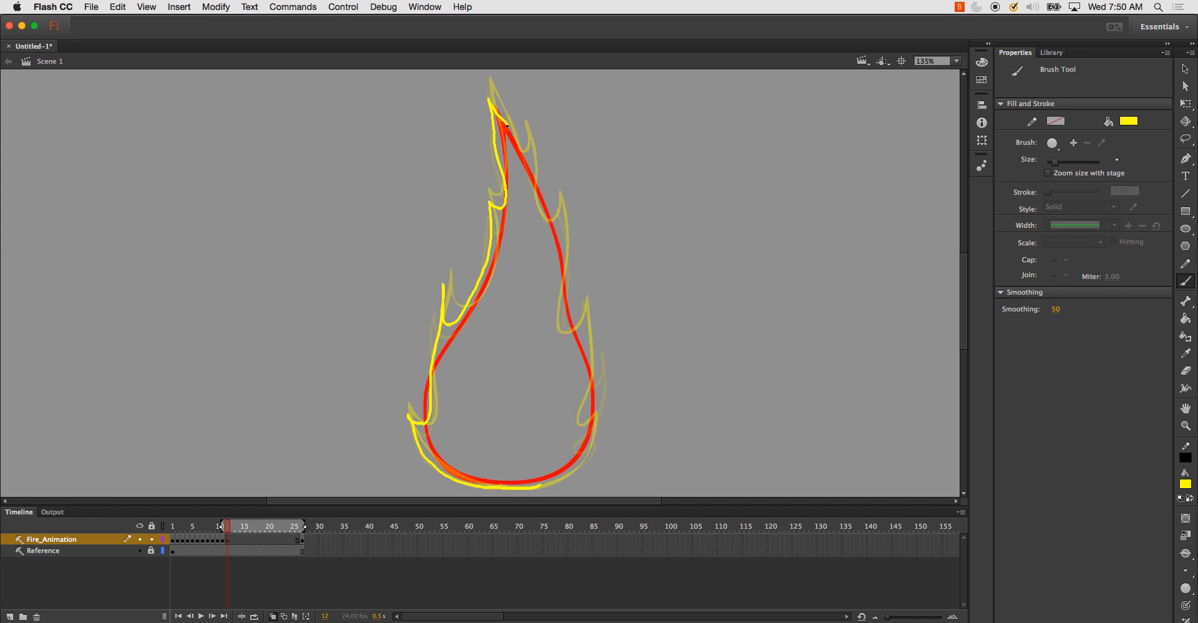
mouse_move(515, 140)
left_mouse_down()
mouse_move(541, 201)
mouse_move(550, 185)
mouse_move(564, 288)
mouse_move(571, 250)
mouse_move(569, 354)
mouse_move(580, 372)
mouse_move(594, 344)
left_mouse_up()
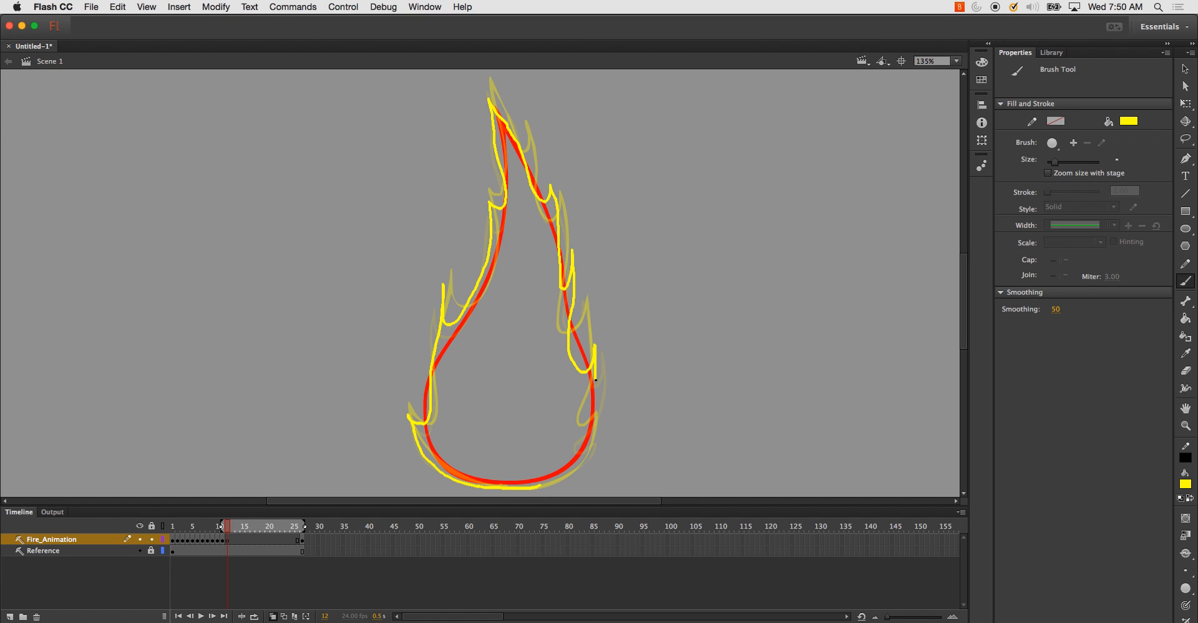
mouse_move(588, 424)
left_mouse_down()
mouse_move(584, 463)
mouse_move(552, 485)
left_mouse_up()
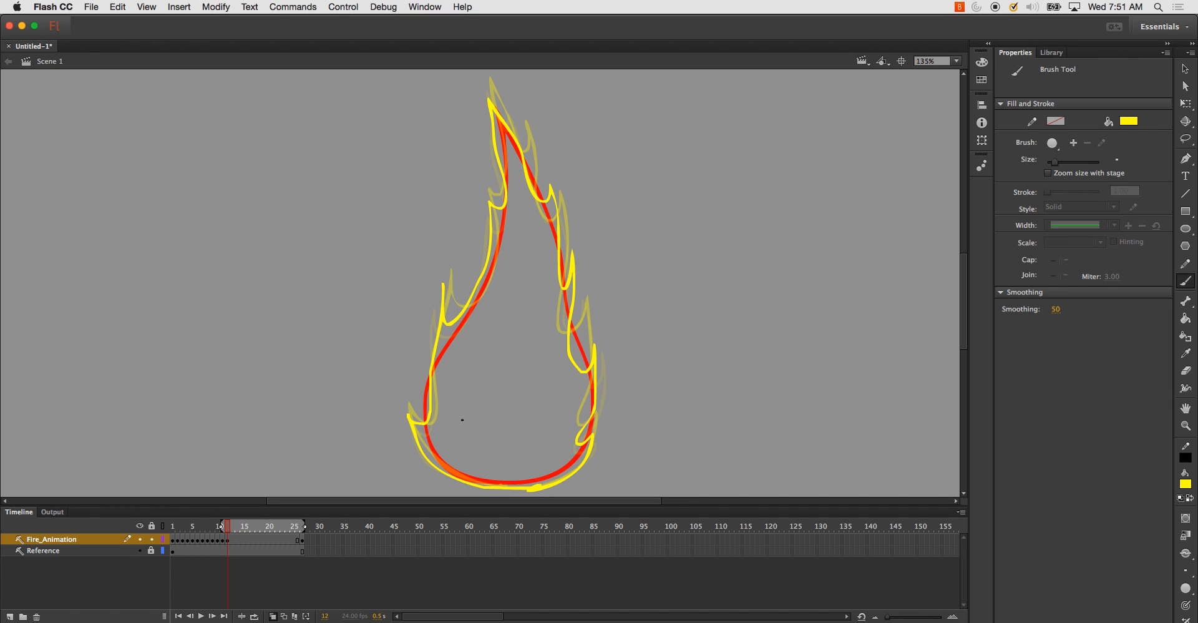
- Draw the flame outline on a new blank keyframe at frame 13, and add a blank keyframe at frame 14
key("F7")
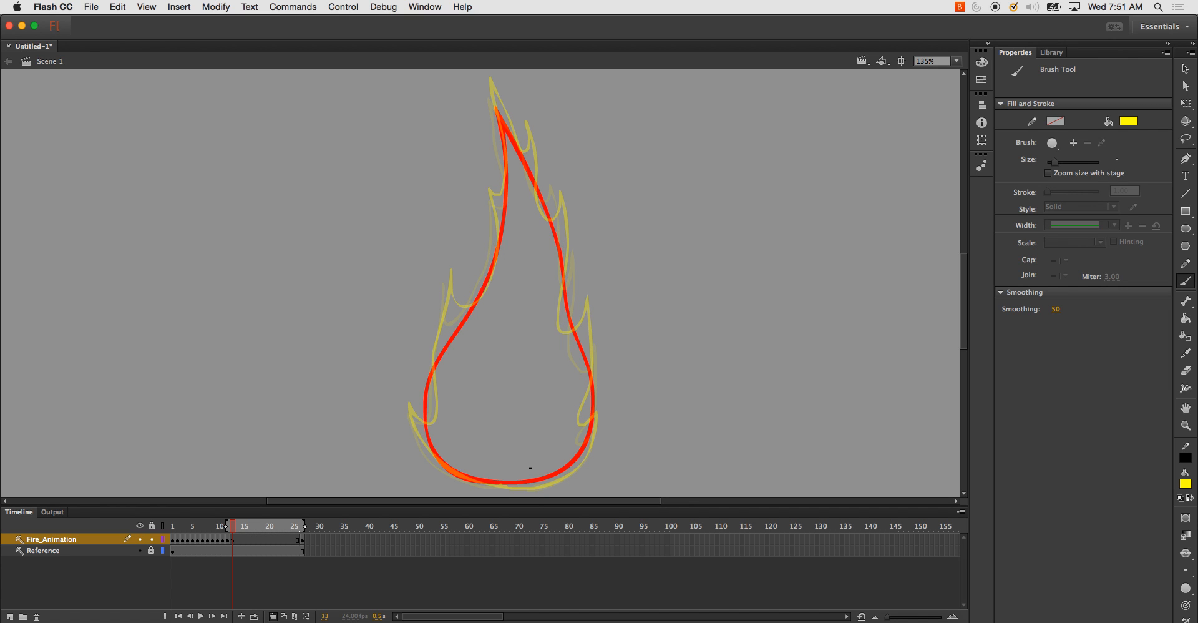
mouse_move(521, 488)
left_mouse_down()
mouse_move(434, 465)
mouse_move(409, 406)
mouse_move(424, 421)
mouse_move(435, 411)
mouse_move(446, 288)
mouse_move(466, 305)
mouse_move(484, 202)
mouse_move(501, 196)
mouse_move(486, 82)
mouse_move(530, 177)
mouse_move(539, 189)
mouse_move(536, 158)
mouse_move(554, 193)
mouse_move(559, 266)
mouse_move(569, 241)
mouse_move(574, 257)
mouse_move(570, 345)
mouse_move(594, 322)
mouse_move(597, 336)
mouse_move(580, 414)
mouse_move(595, 421)
mouse_move(580, 460)
mouse_move(518, 490)
left_mouse_up()
key("F7")
mouse_move(518, 484)
left_mouse_down()
mouse_move(465, 478)
mouse_move(413, 440)
mouse_move(402, 403)
left_mouse_up()
key("super+z")
left_click_drag(499, 484, 470, 477)
key("super+z")
- Trace the flame outline on frame 14, closely following the onion-skinned drawing of the last keyframe
mouse_move(507, 487)
left_mouse_down()
mouse_move(448, 466)
mouse_move(407, 408)
mouse_move(423, 423)
mouse_move(432, 413)
mouse_move(447, 293)
mouse_move(461, 308)
mouse_move(473, 297)
mouse_move(506, 191)
mouse_move(492, 95)
mouse_move(530, 180)
mouse_move(536, 150)
mouse_move(528, 175)
left_mouse_up()
key("e")
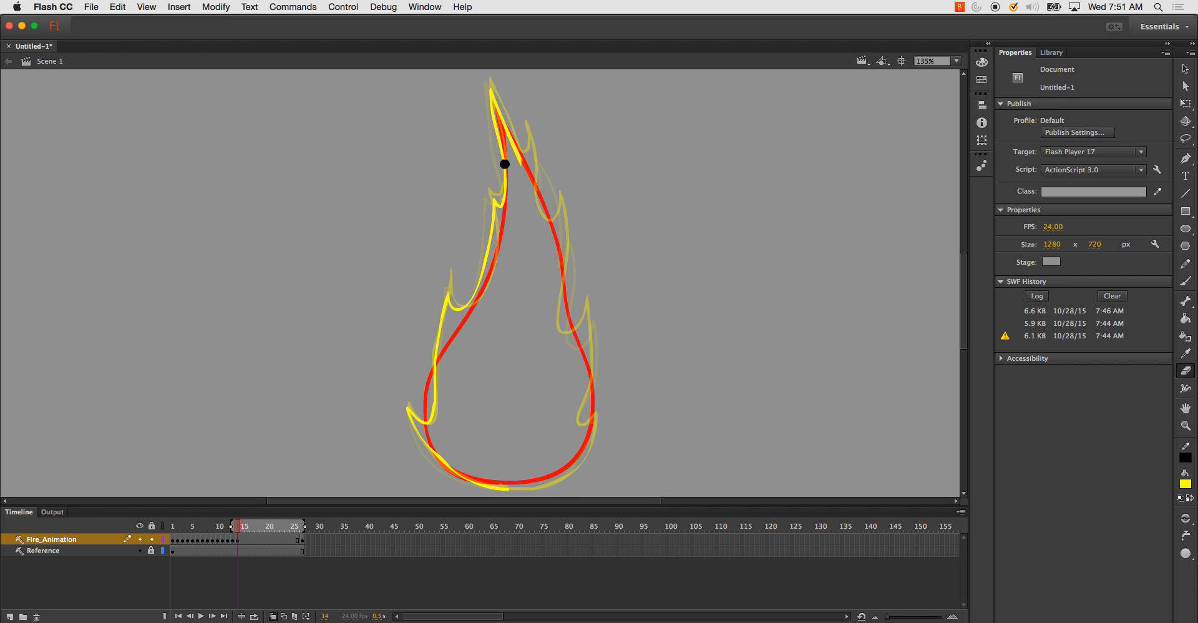
key("b")
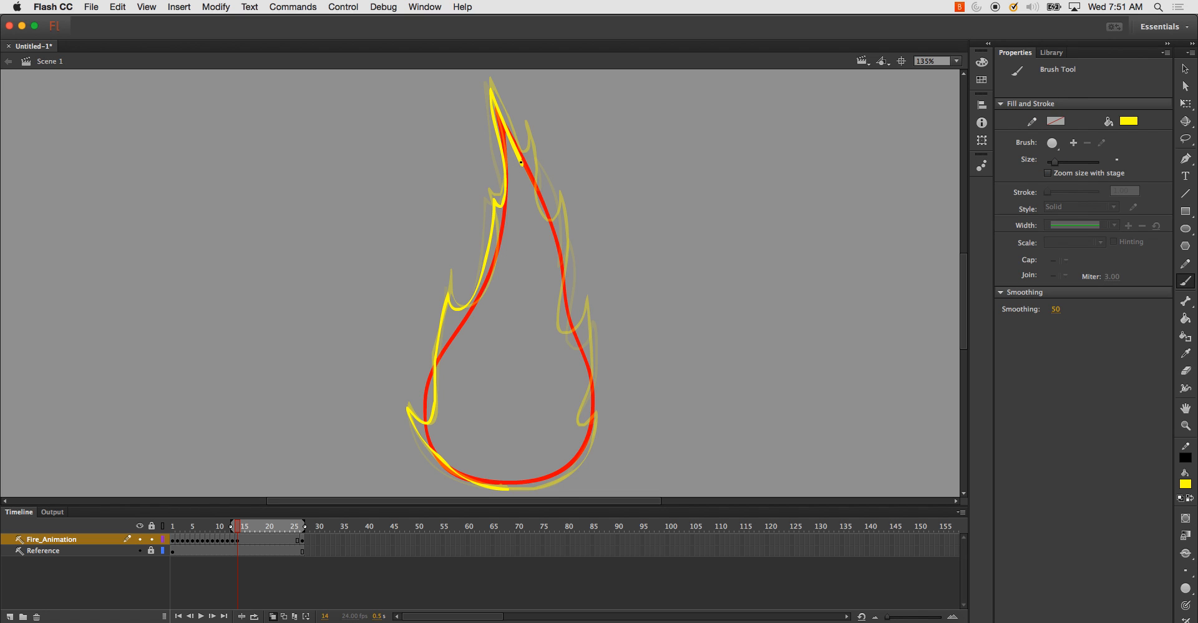
mouse_move(535, 150)
left_mouse_down()
mouse_move(556, 245)
mouse_move(564, 226)
mouse_move(567, 235)
mouse_move(567, 333)
mouse_move(586, 321)
mouse_move(583, 414)
mouse_move(594, 422)
mouse_move(576, 459)
mouse_move(509, 490)
left_mouse_up()
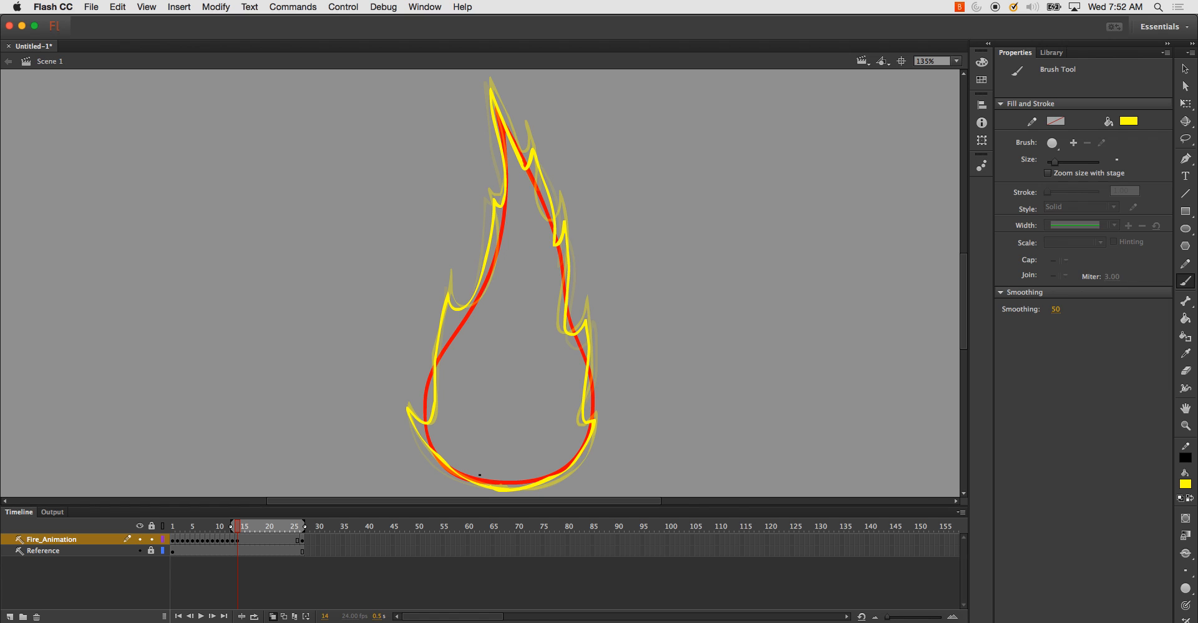
- Turn off onion skinning and remove all frames after frame 14 from the Fire_Animation layer
left_click(272, 616)
left_click_drag(240, 538, 295, 537)
right_click(295, 536)
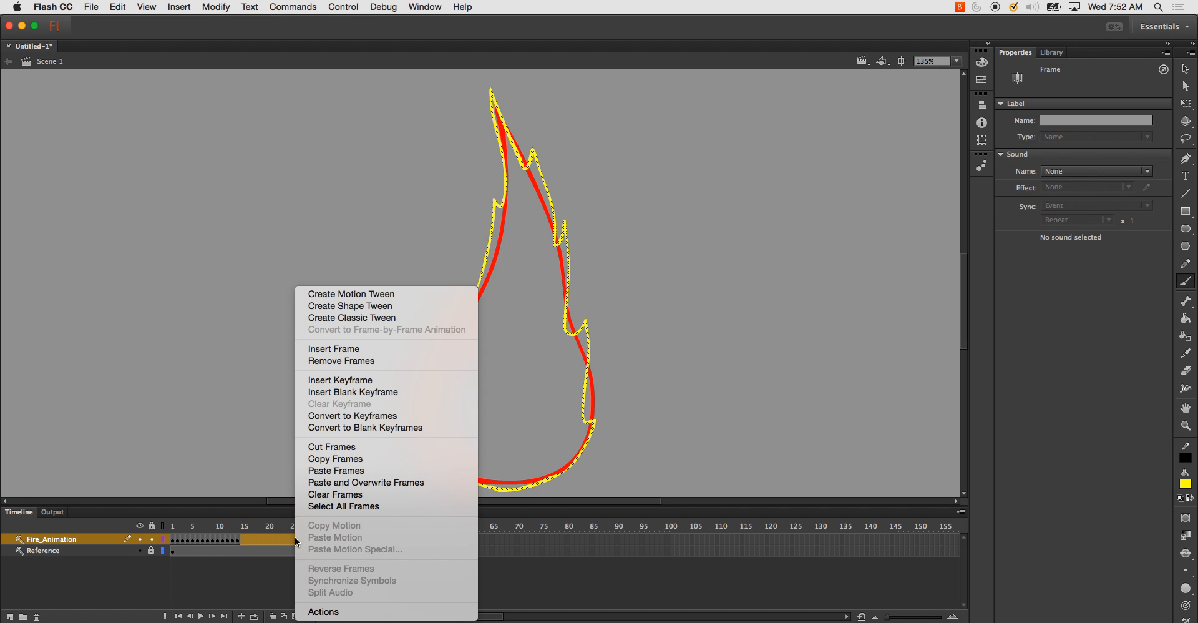
left_click(330, 362)
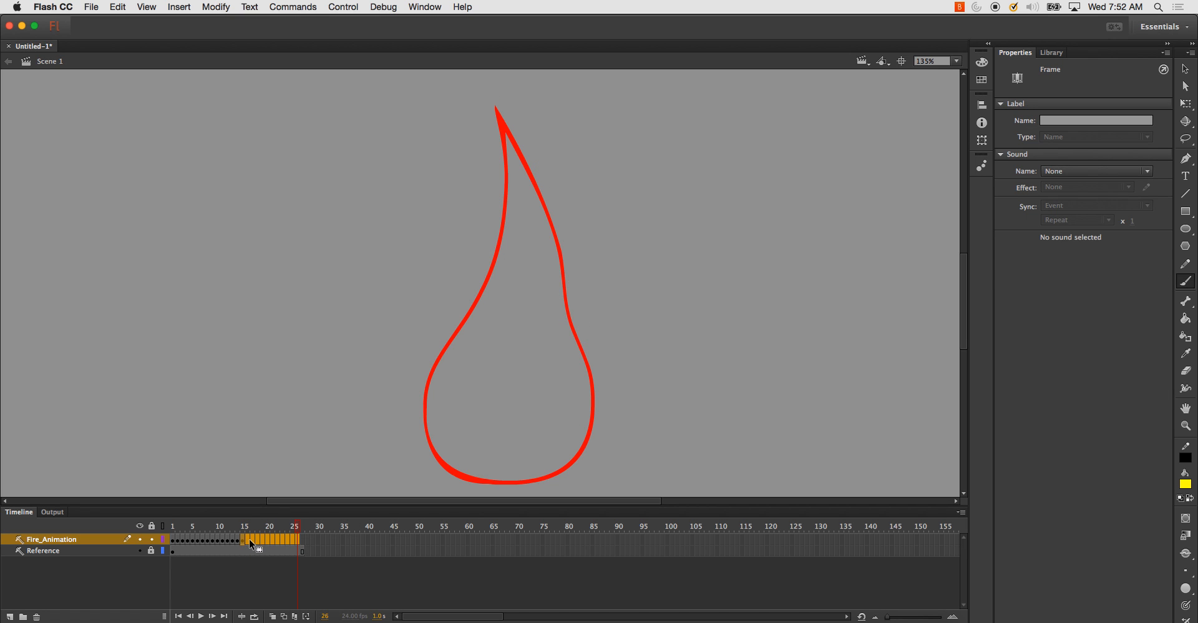
left_click(246, 539)
right_click(244, 539)
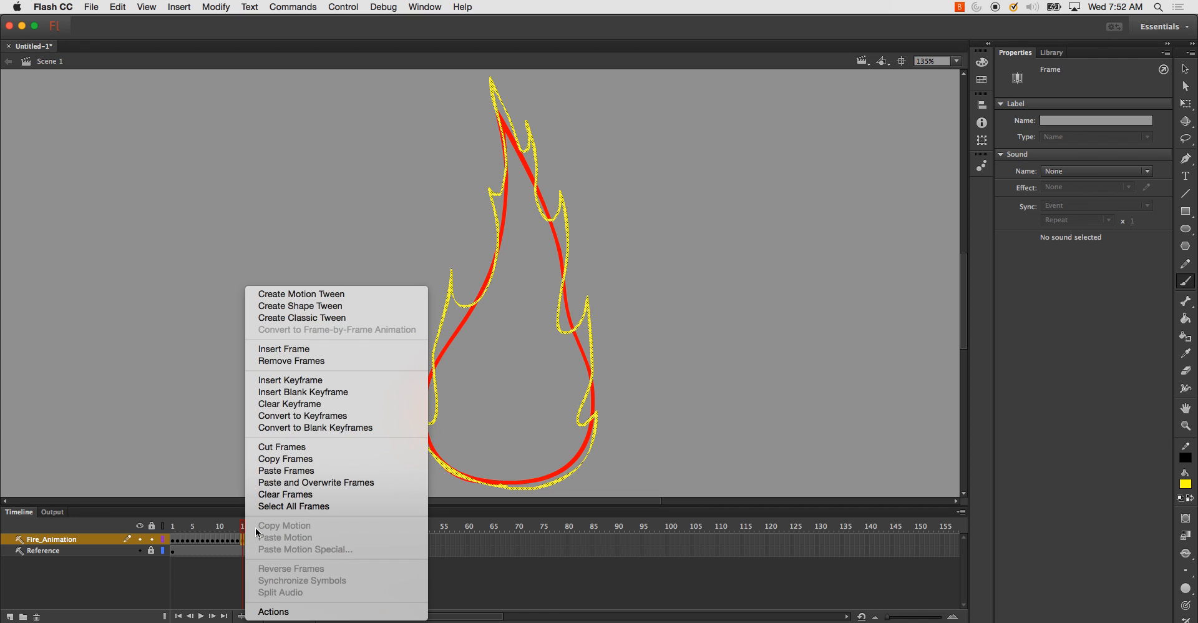
left_click(302, 361)
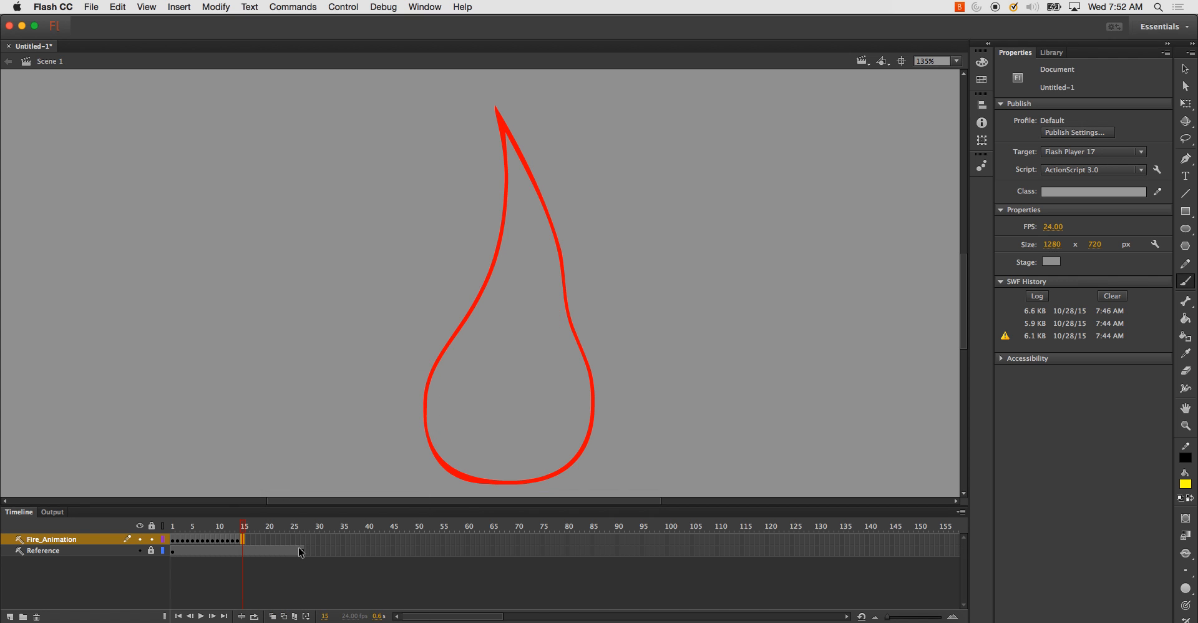
- Remove the frames after frame 14 from the Reference layer
left_click_drag(303, 549, 278, 552)
right_click(241, 551)
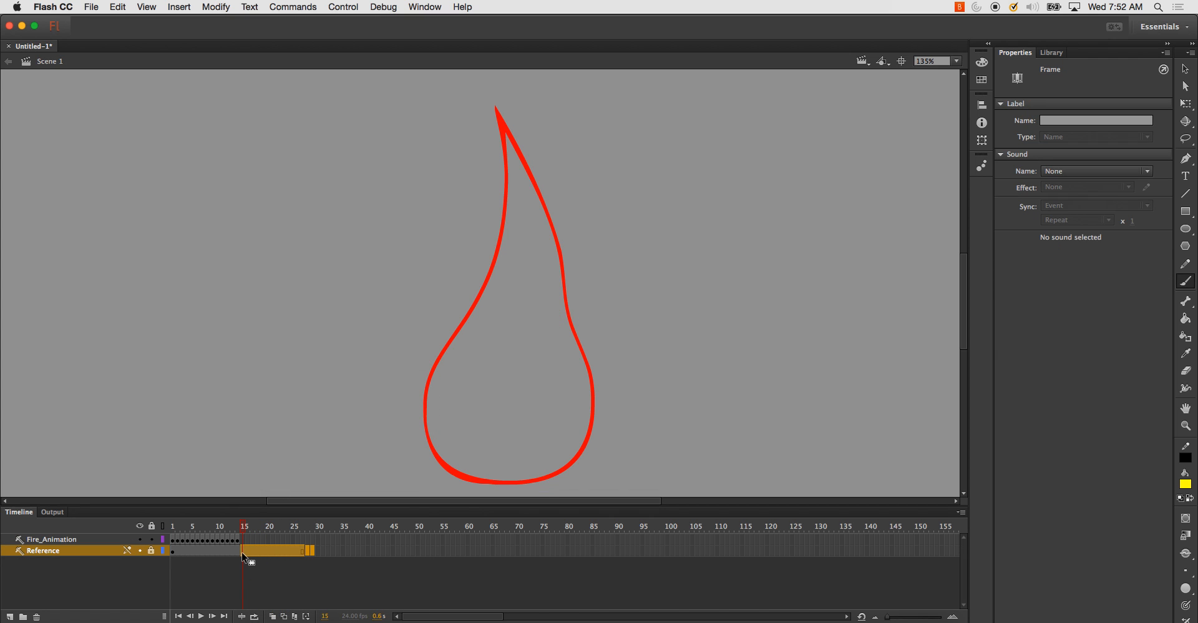
left_click(292, 362)
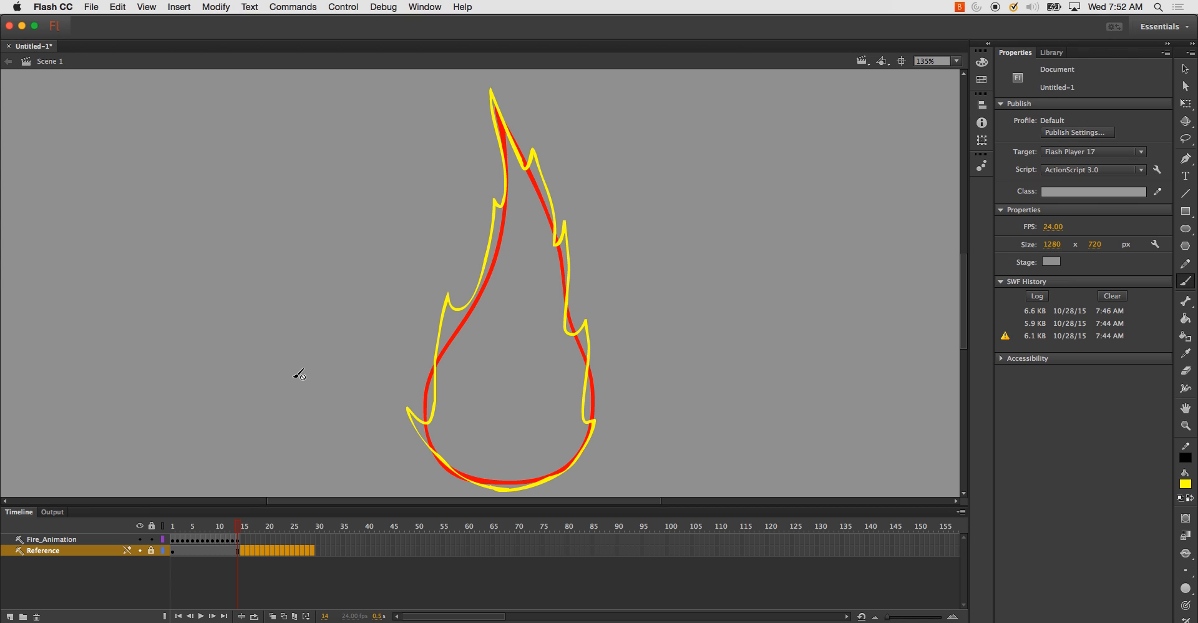
- Convert the Fire_Animation layer from a guide to a normal layer, testing the movie before and after the change
key("super+Return")
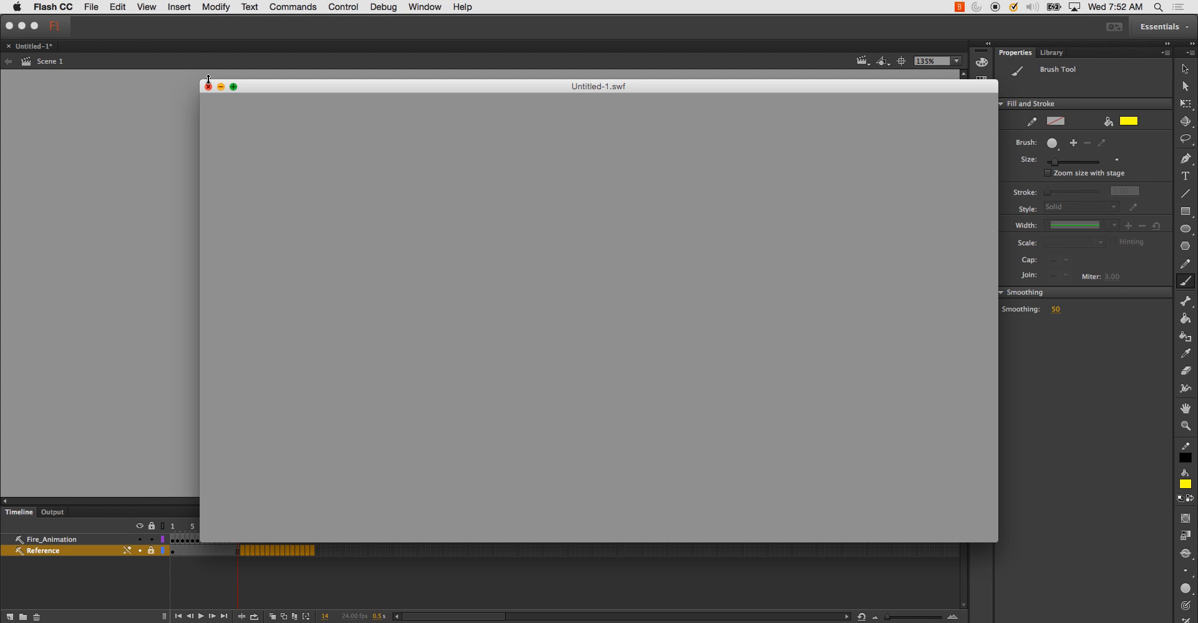
left_click(208, 88)
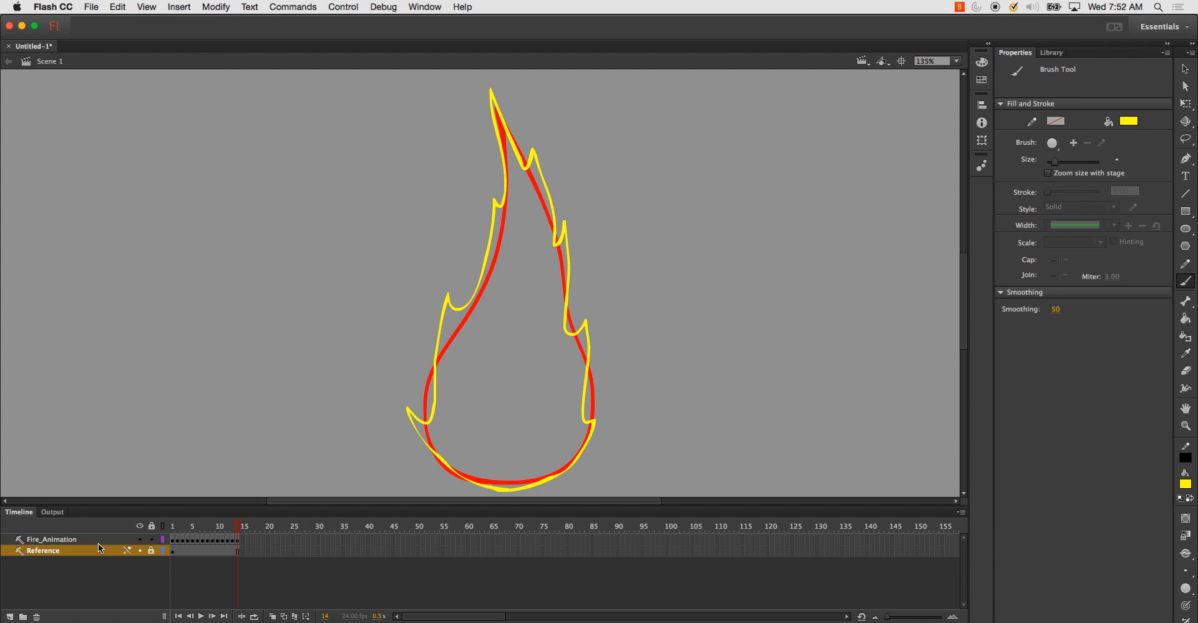
left_click(81, 540)
right_click(81, 541)
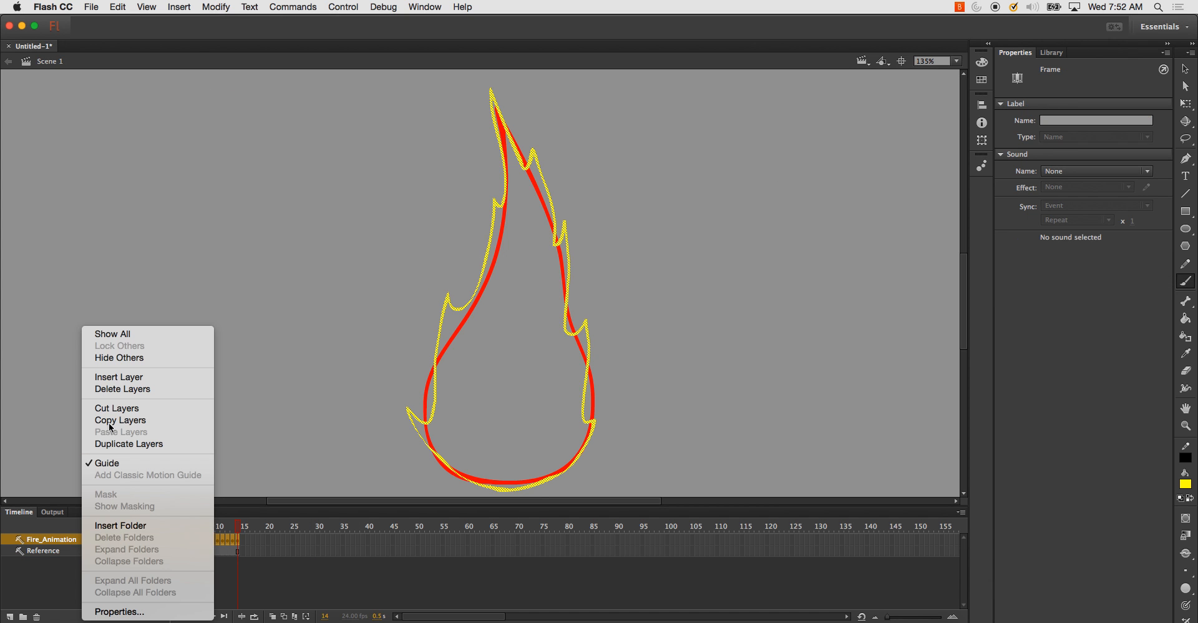
left_click(112, 466)
key("super+Return")
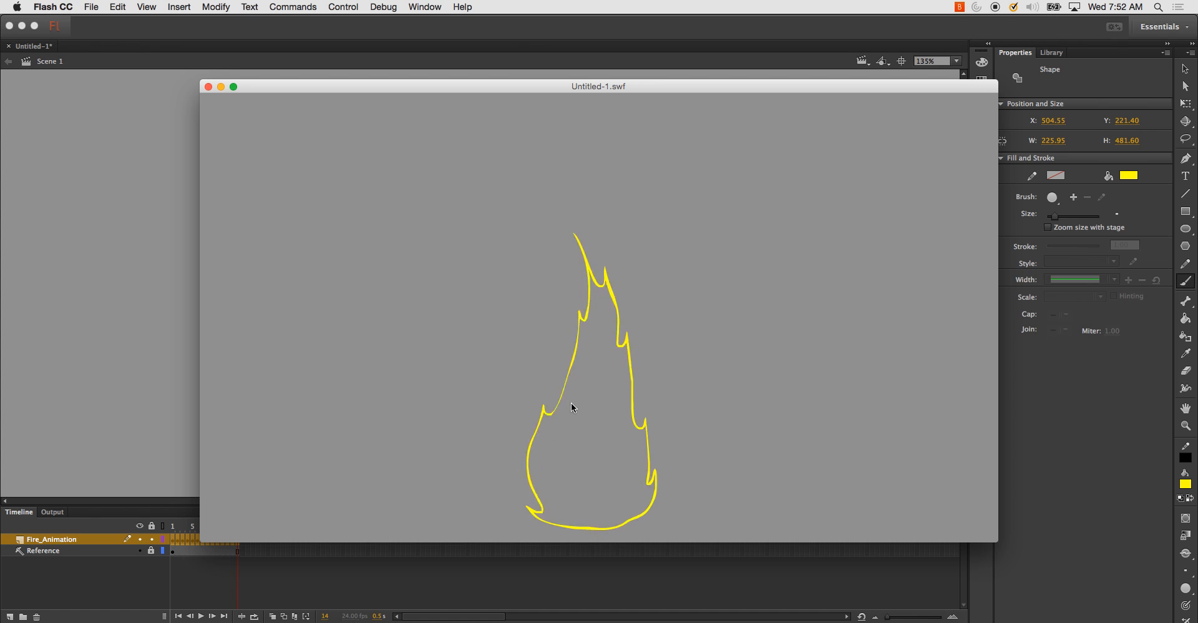
left_click(208, 87)
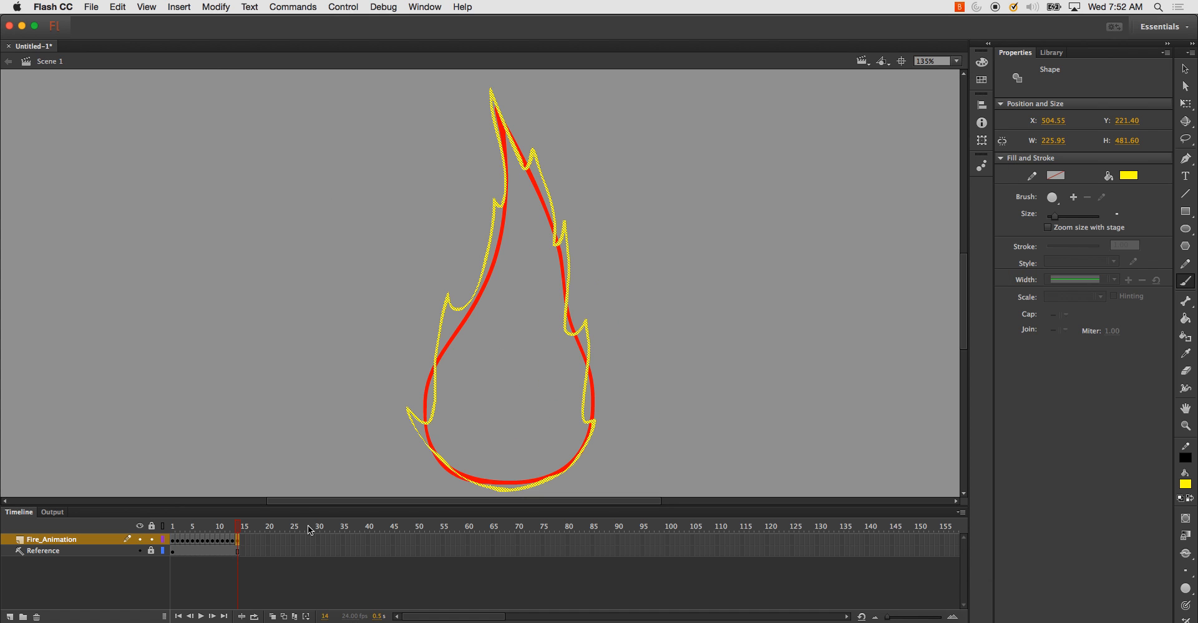
- Remove frame 14 from both the Fire_Animation and Reference layers and test the movie's loop
right_click(238, 538)
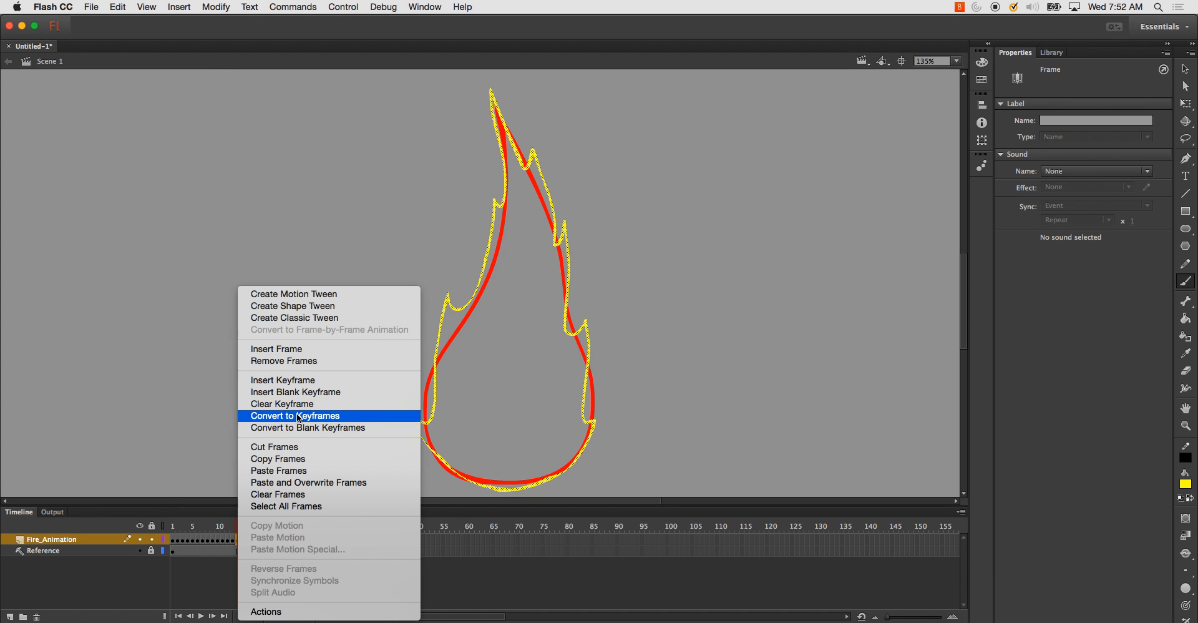
left_click(304, 362)
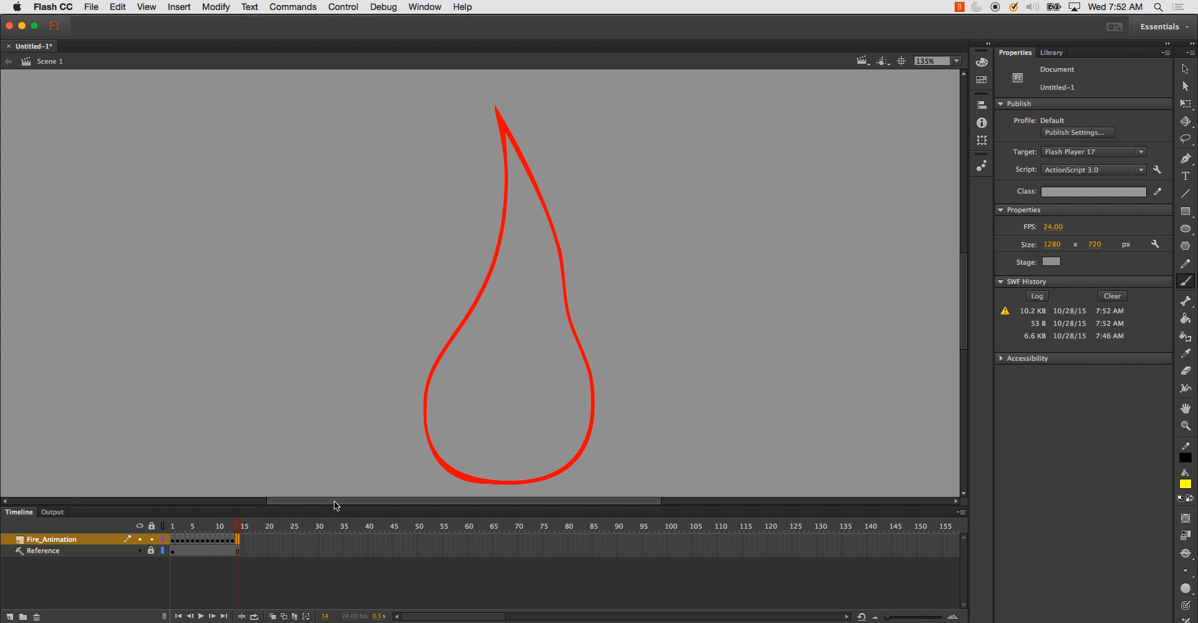
right_click(239, 553)
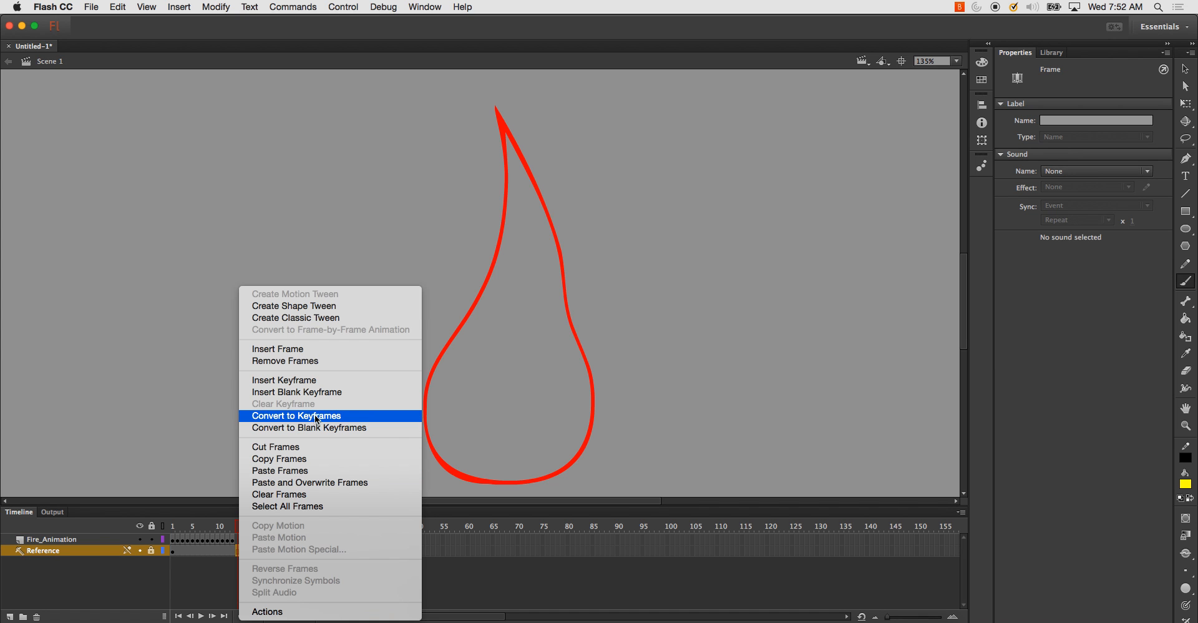
left_click(303, 361)
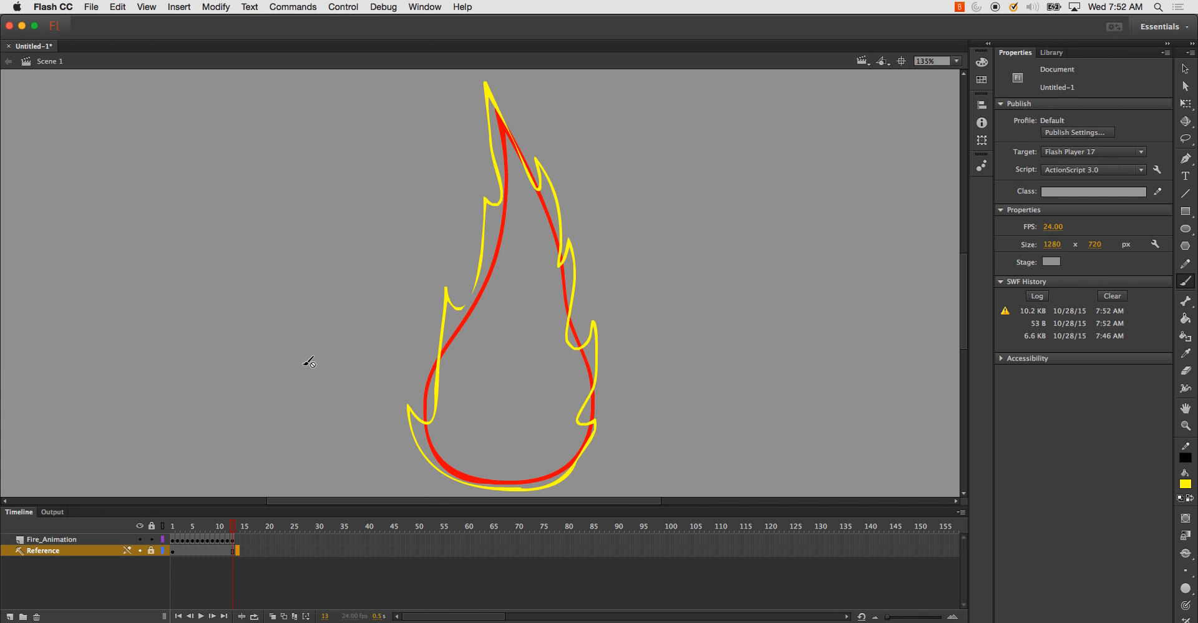
key("super+Return")
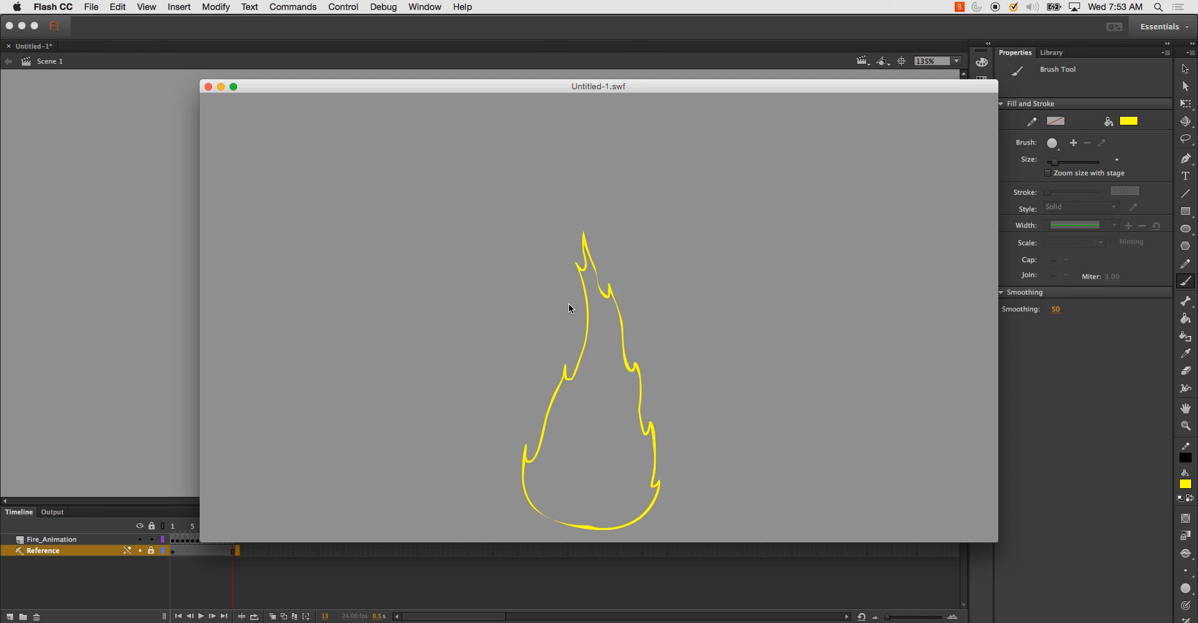
left_click(209, 87)
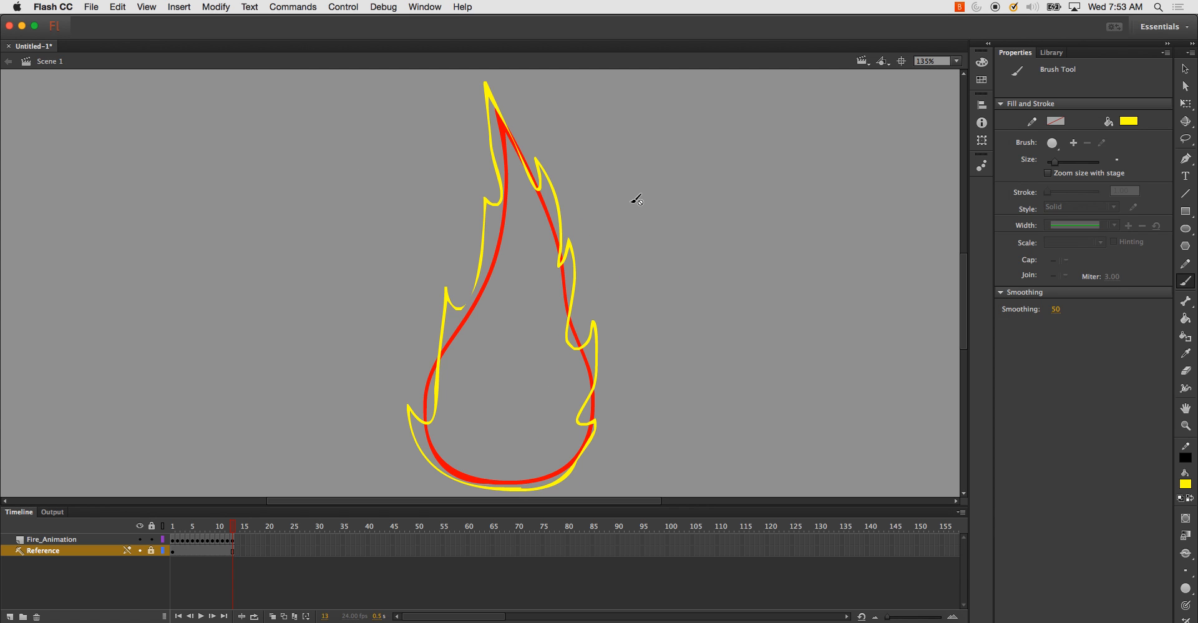
- Hide the Reference layer and fill the frame 13 flame yellow with the Paint Bucket set to Close Large Gaps
left_click(139, 550)
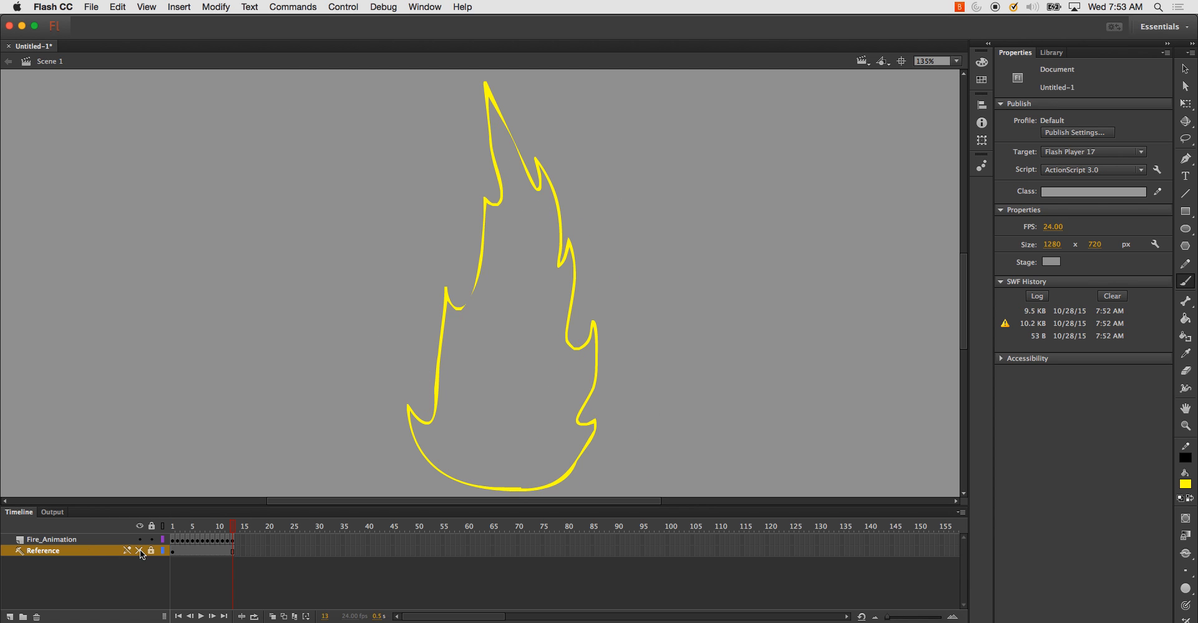
left_click(85, 540)
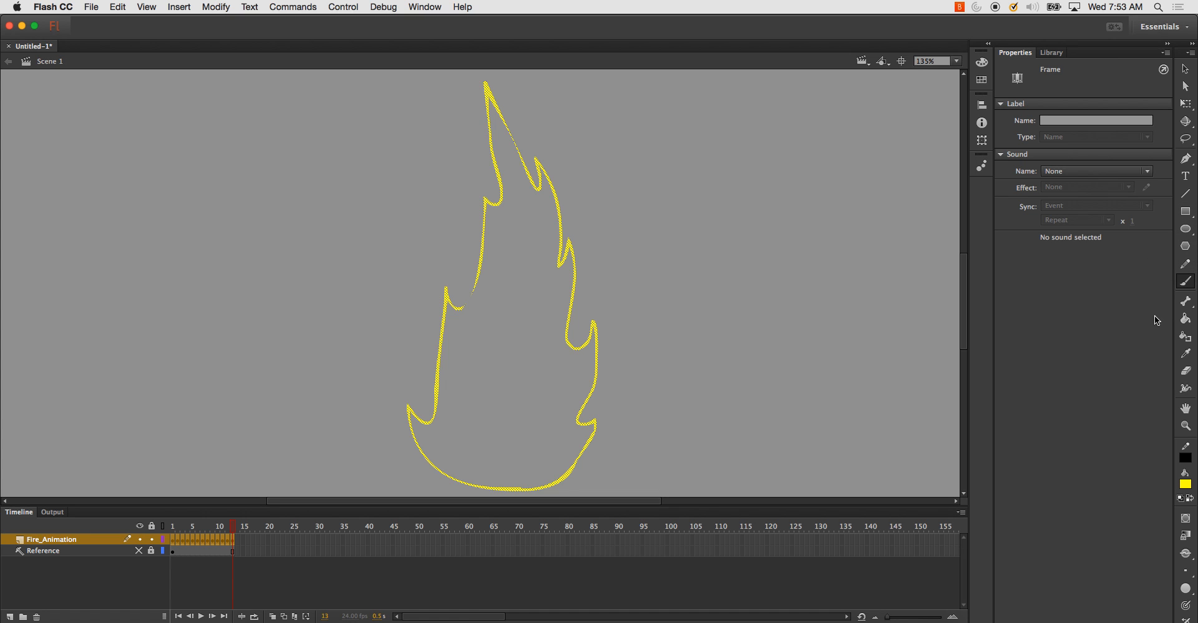
left_click(1185, 318)
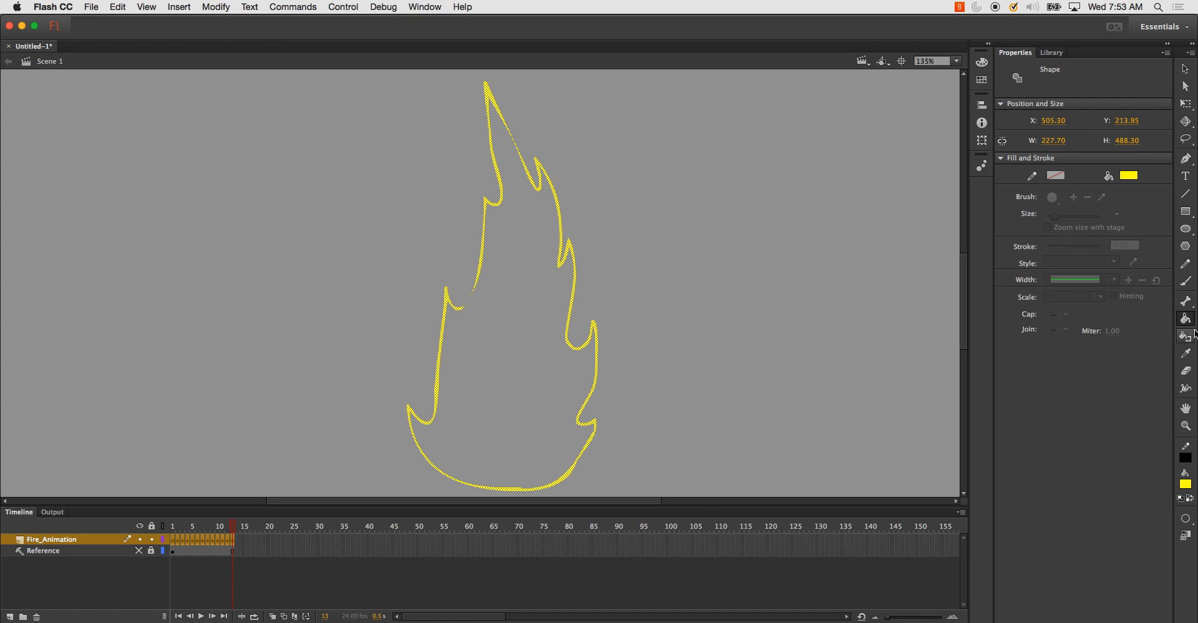
scroll(532, 332, "left", 3)
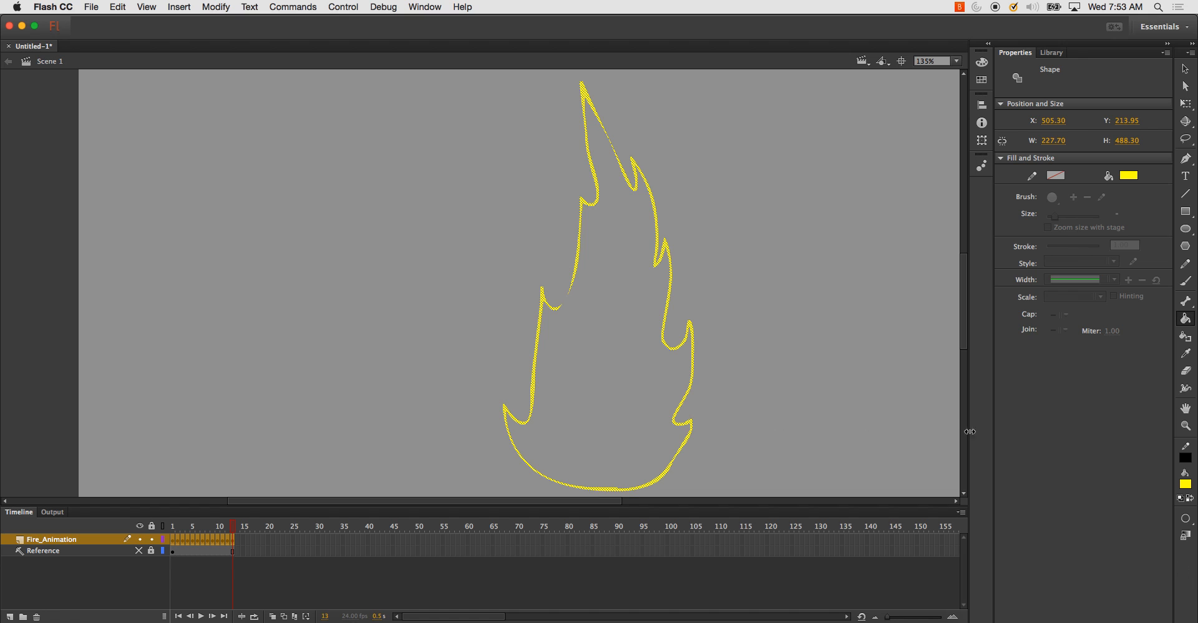
left_click(1189, 518)
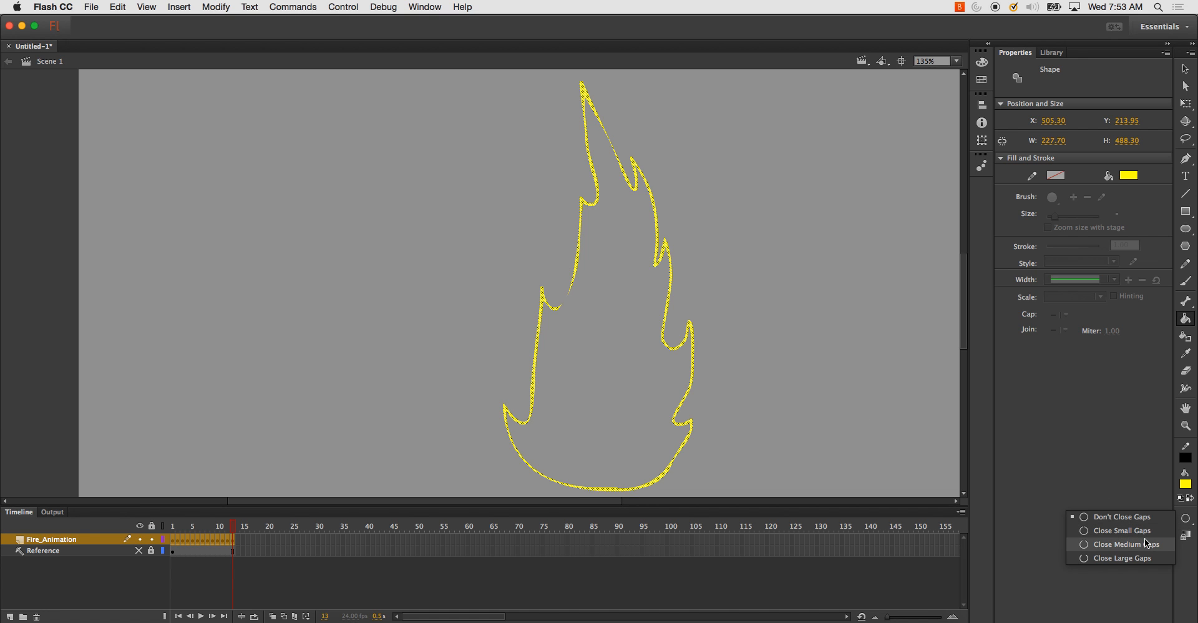
left_click(603, 361)
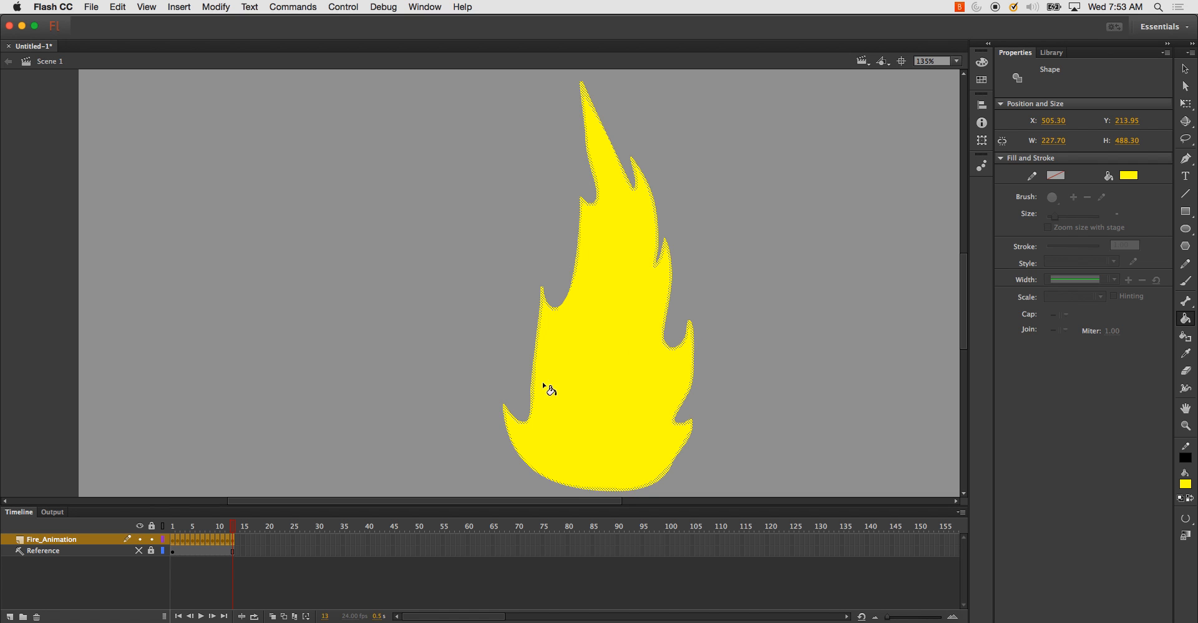
- Step back through the Fire_Animation frames and fill the flames on frames 12 and 11 yellow, including the leftover sliver on frame 12
left_click(274, 616)
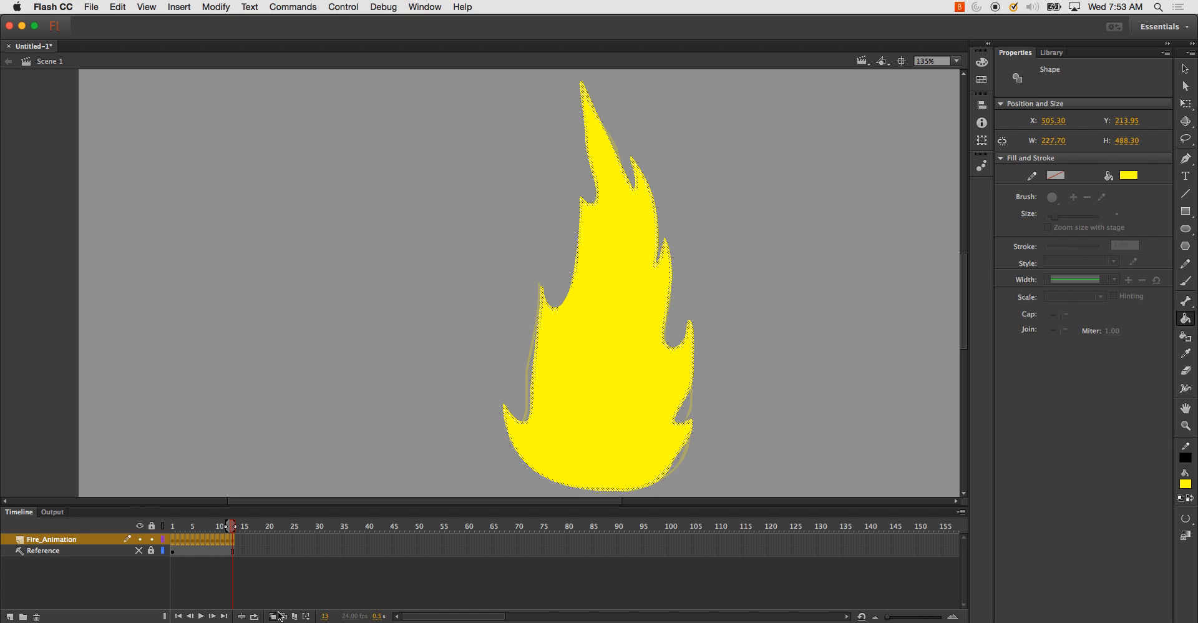
left_click(279, 616)
key("comma")
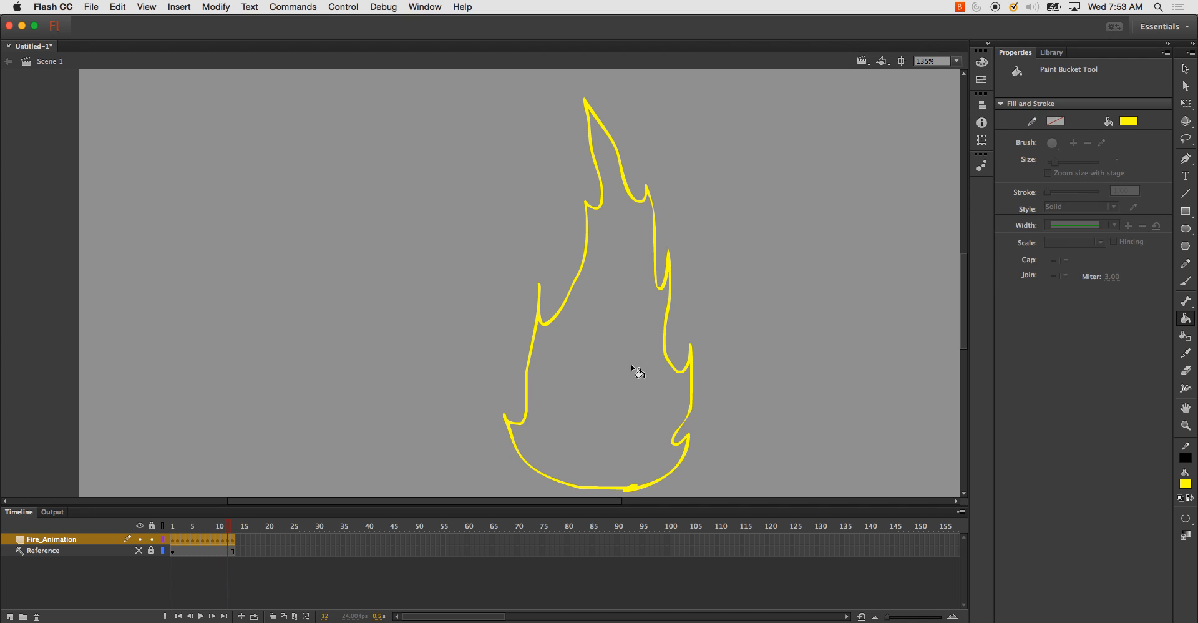
left_click(623, 367)
key("comma")
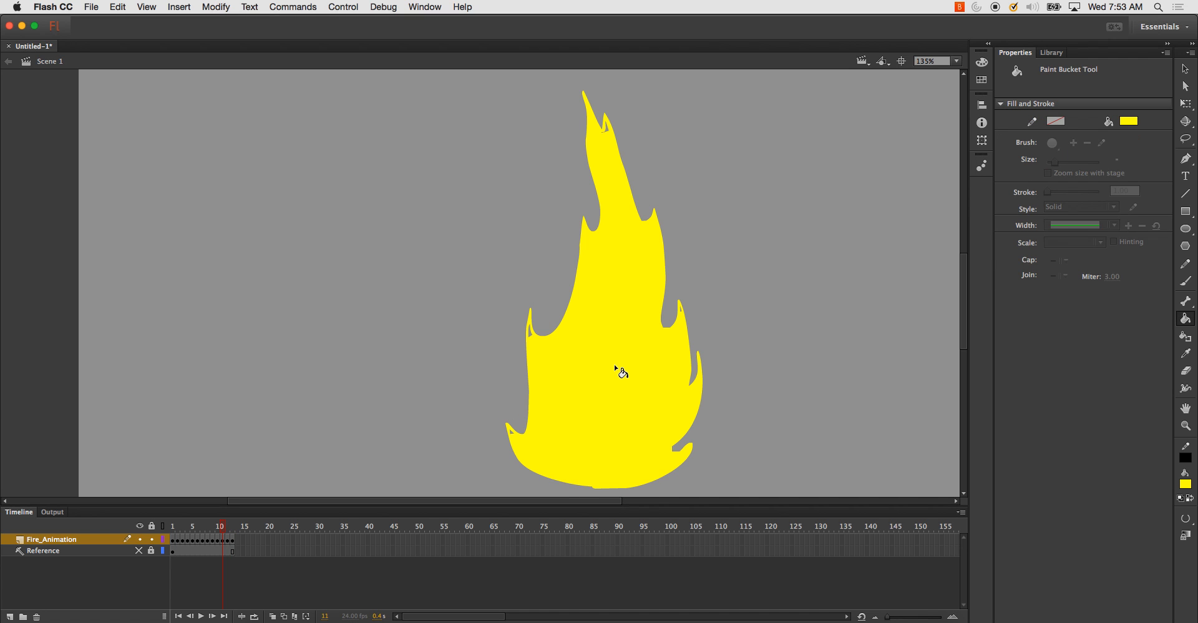
key("period")
left_click(669, 288)
key("comma")
- With the Paint Bucket set to Don't Close Gaps, fill the leftover holes on frame 11 and the flames on frames 10 through 7
left_click(1186, 518)
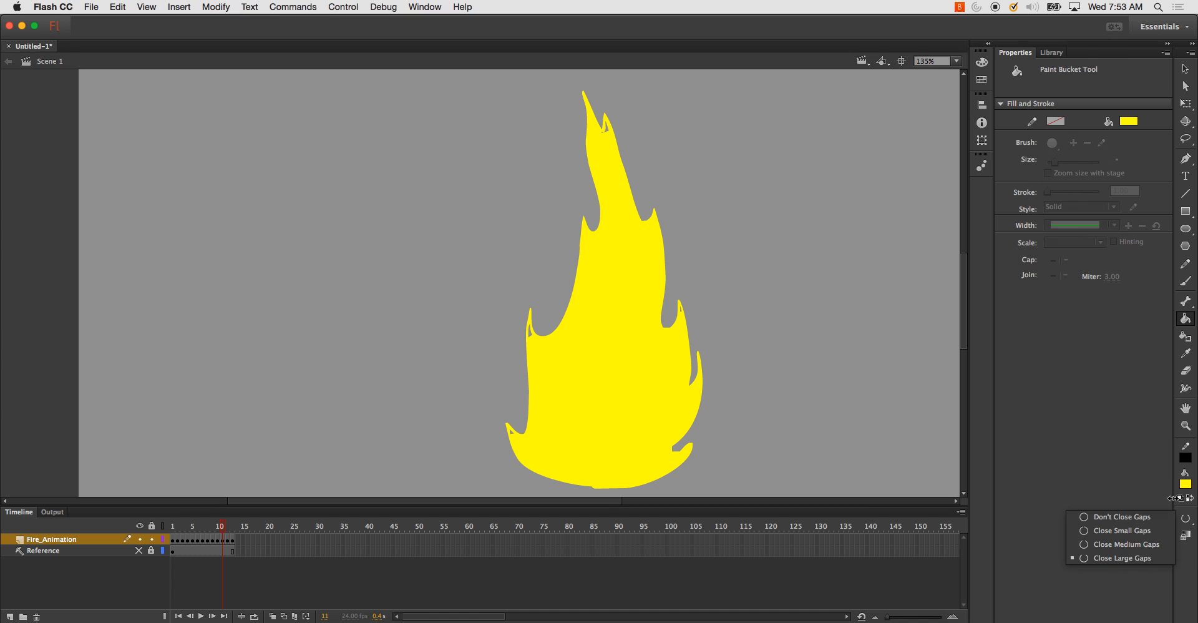
left_click(1134, 538)
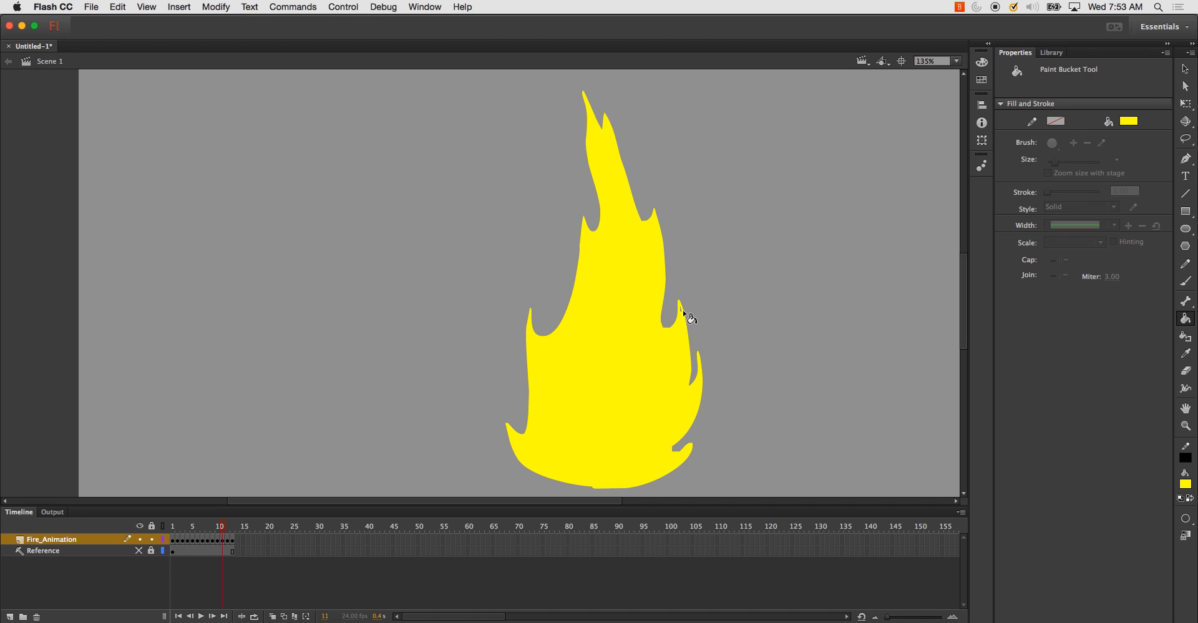
key("comma")
left_click(664, 405)
key("comma")
left_click(647, 400)
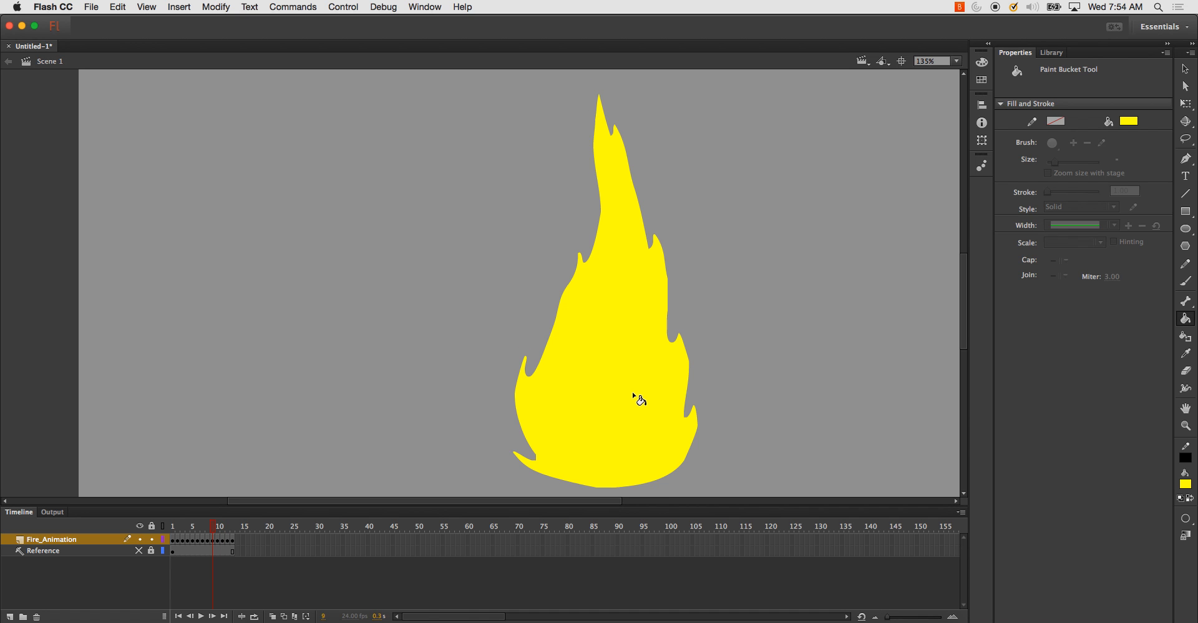
key("comma")
left_click(638, 400)
key("comma")
left_click(638, 400)
key("comma")
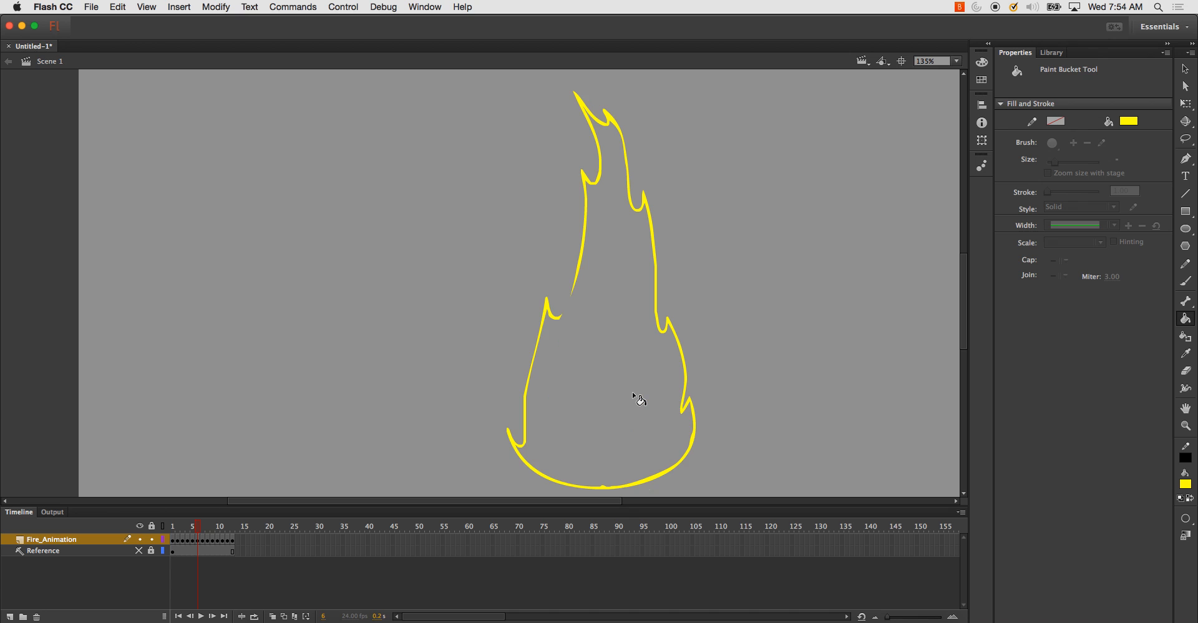
- On frame 6, raise the Paint Bucket's gap closing from small through medium to Close Large Gaps
left_click(1186, 517)
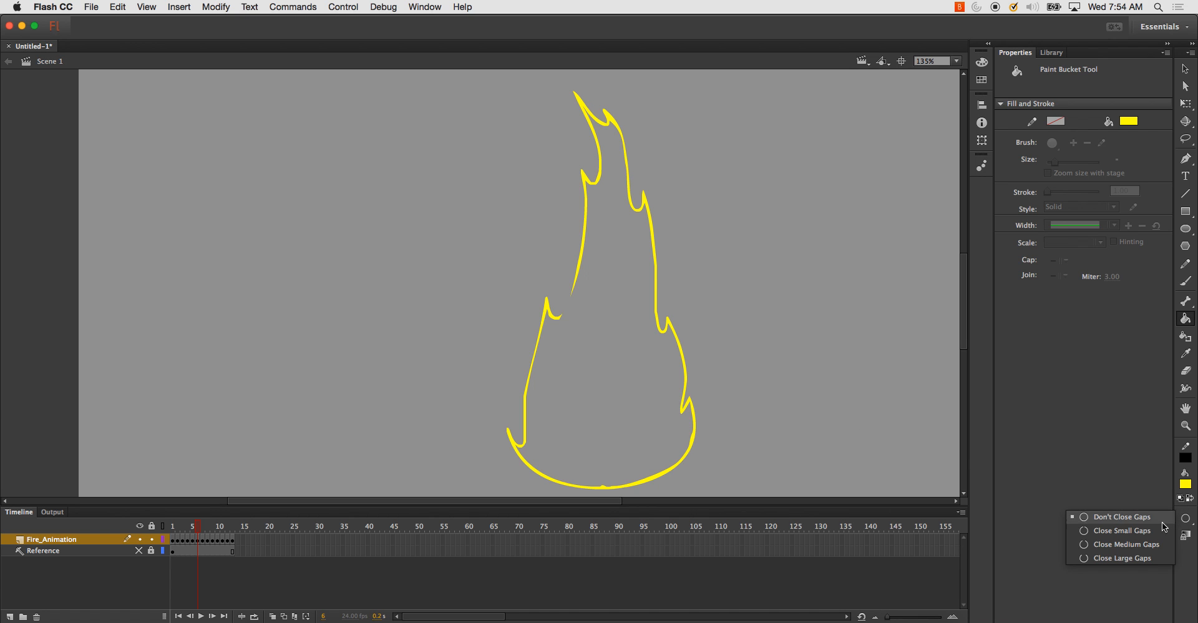
left_click(1150, 530)
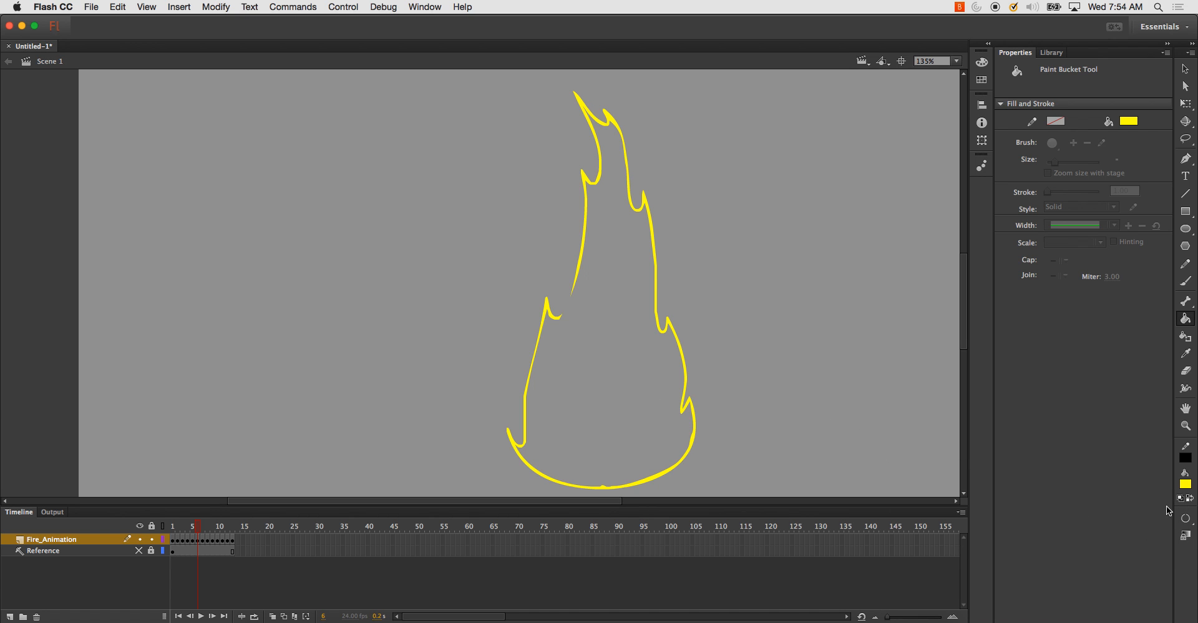
left_click(1189, 518)
left_click(1125, 544)
left_click(1186, 517)
left_click(1152, 558)
- Brush the break in the left edge of the frame 6 flame closed and fill the flame yellow
key("b")
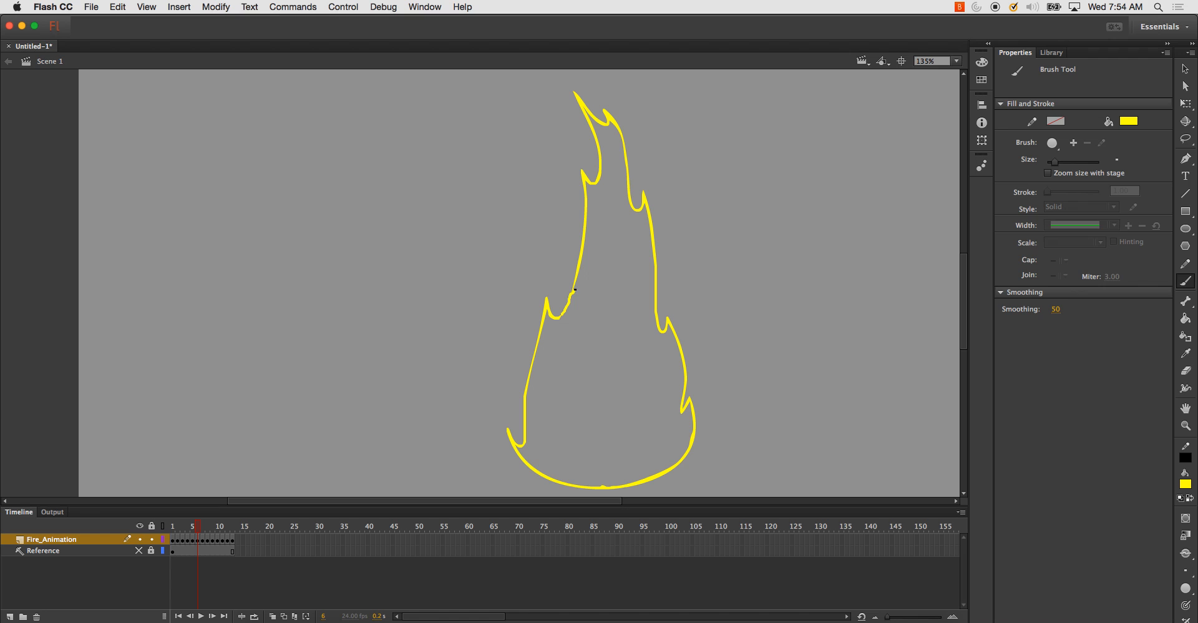
left_click_drag(574, 289, 575, 289)
key("k")
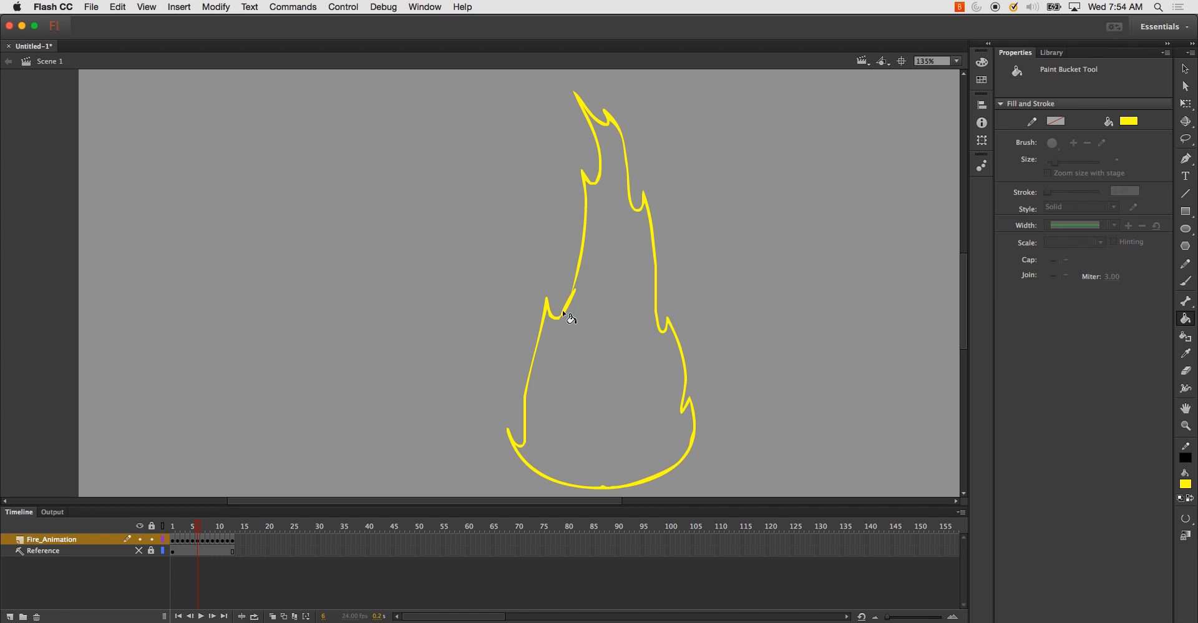
left_click(586, 324)
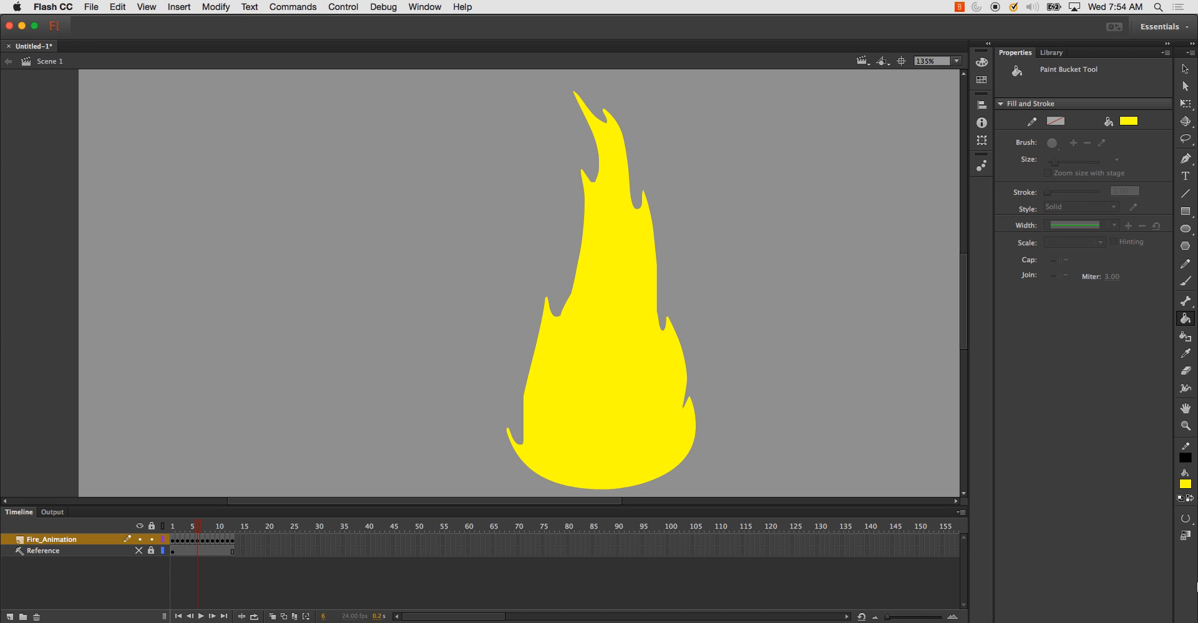
- Set the Paint Bucket back to Don't Close Gaps and fill the flames on frames 5 through 1 yellow
left_click(1185, 519)
left_click(1137, 527)
key("comma")
left_click(634, 431)
key("comma")
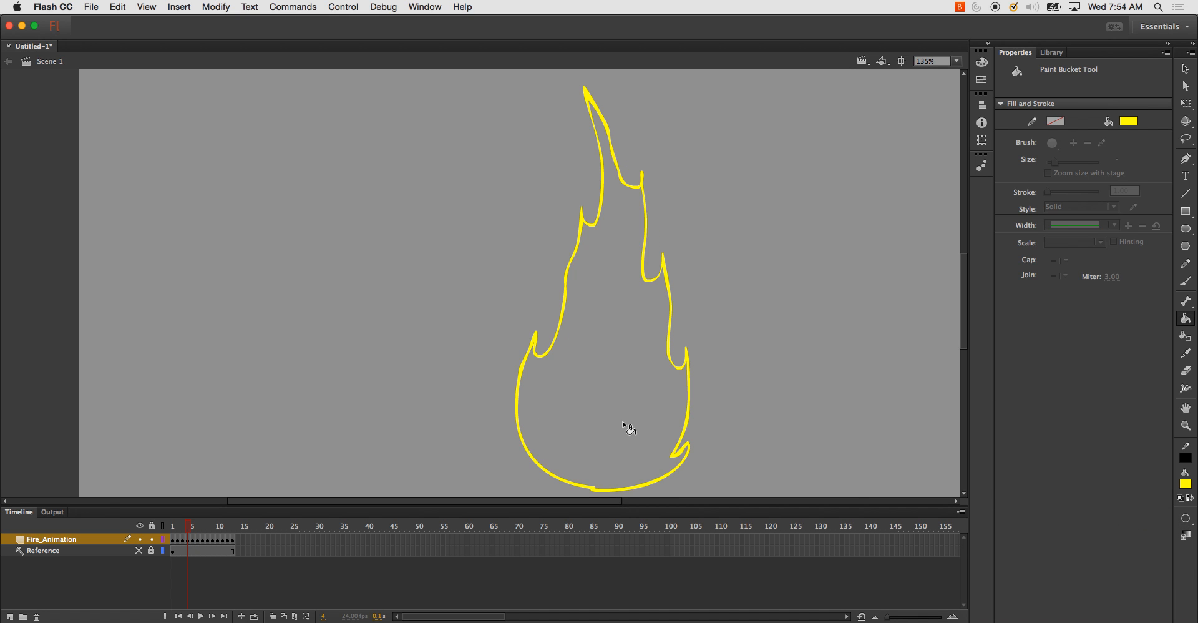
left_click(626, 429)
key("comma")
left_click(624, 428)
key("comma")
left_click(622, 426)
key("comma")
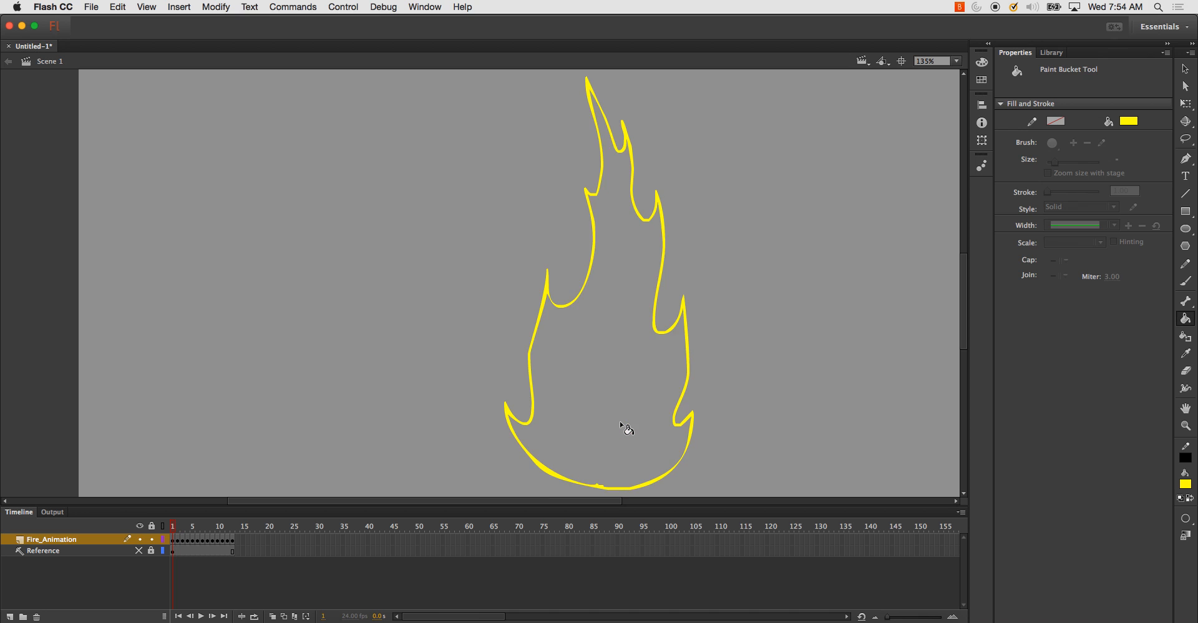
left_click(621, 426)
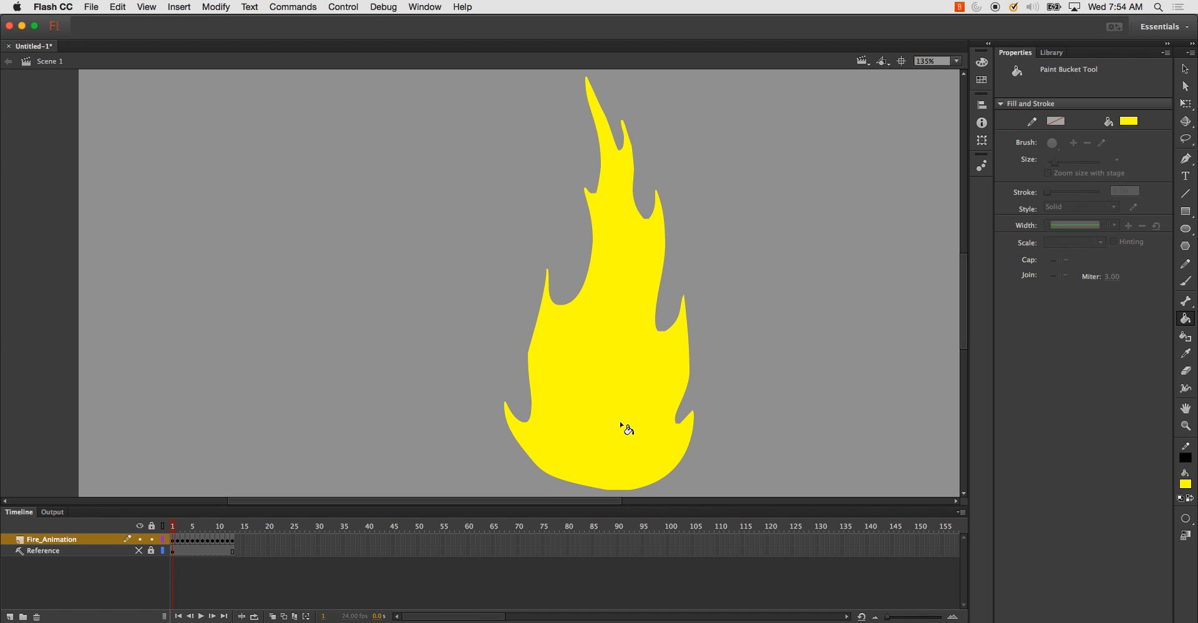
- Play the yellow flame animation in the timeline and in a test movie, and close the test window
key("Return")
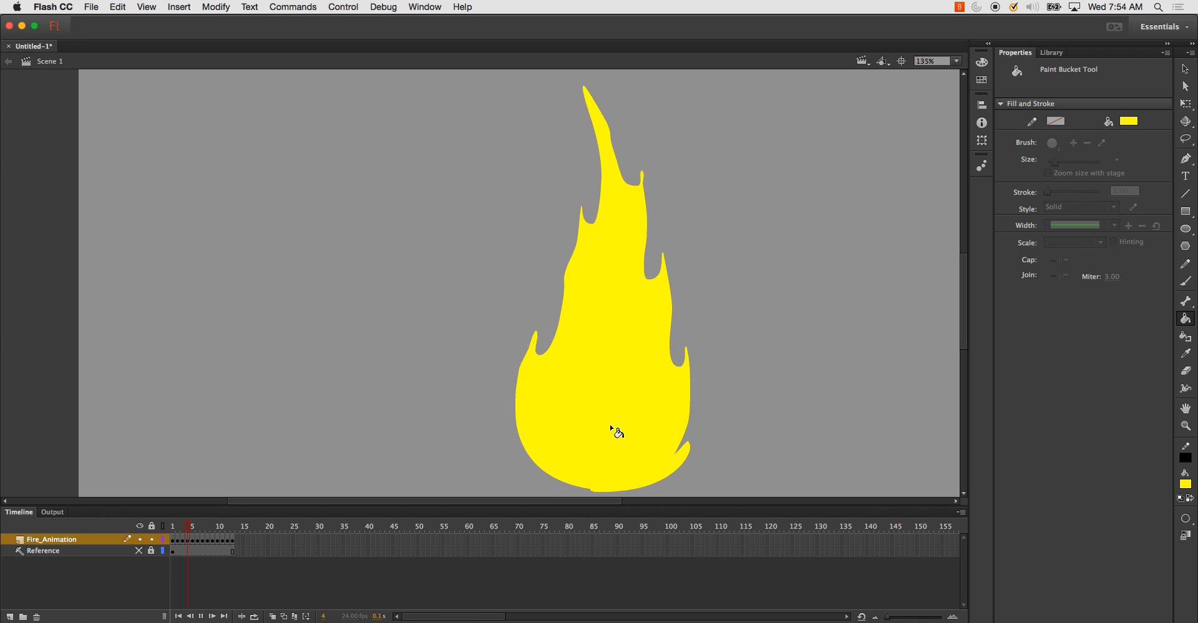
key("super+Return")
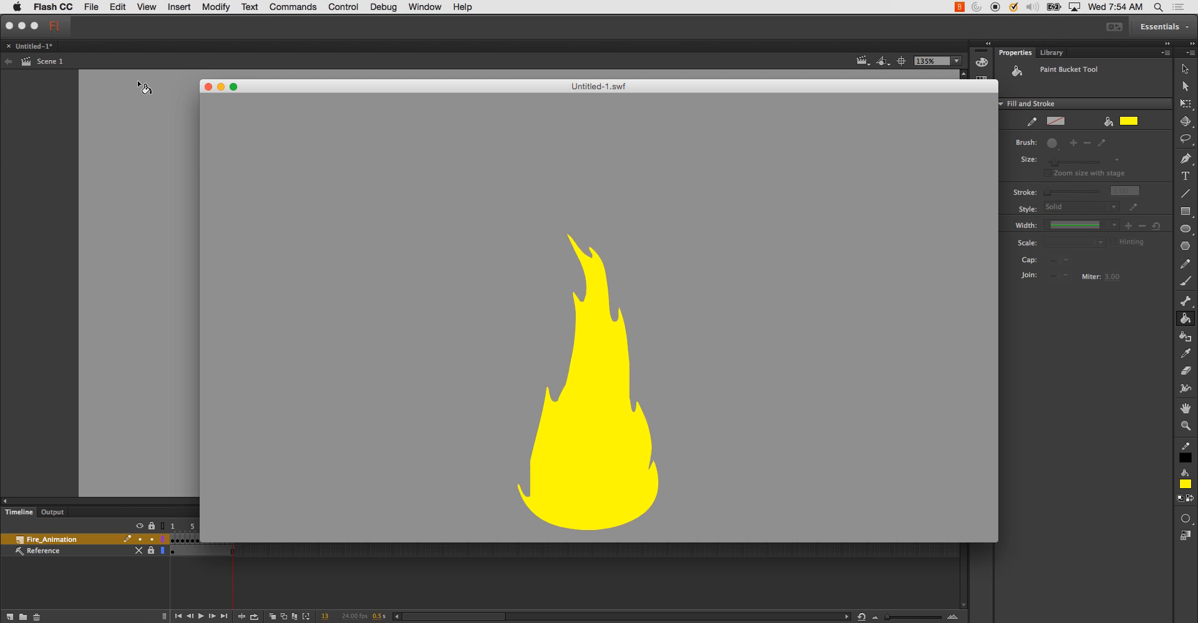
left_click(209, 87)
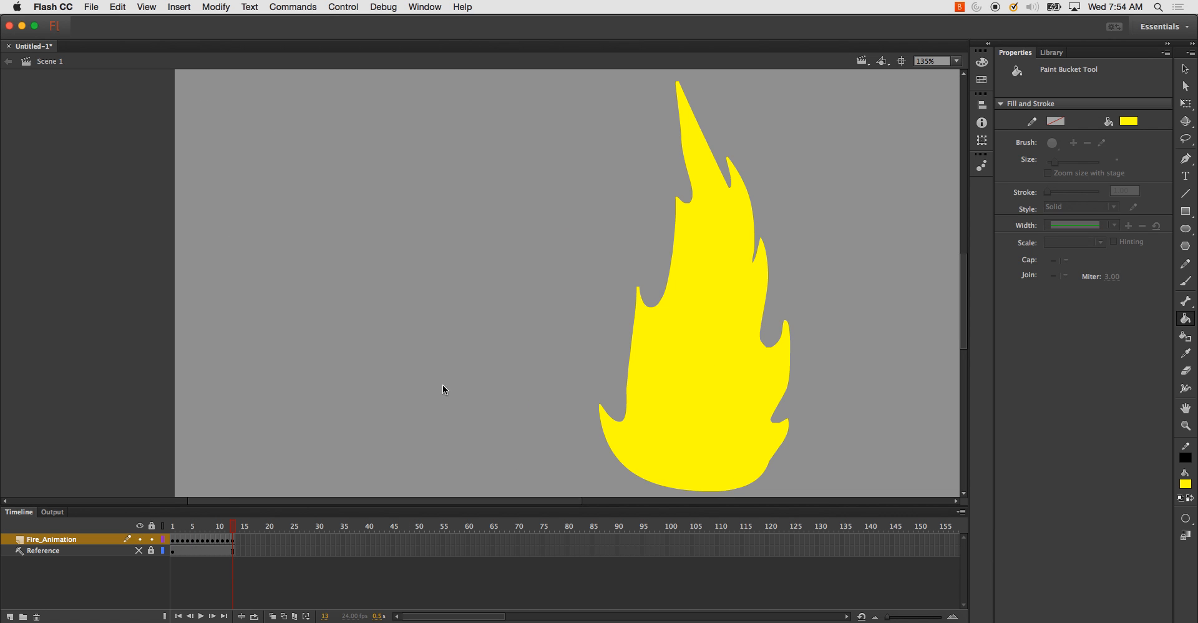
- Add a new layer above Fire_Animation and name it Fire_Red
scroll(641, 324, "left", 3)
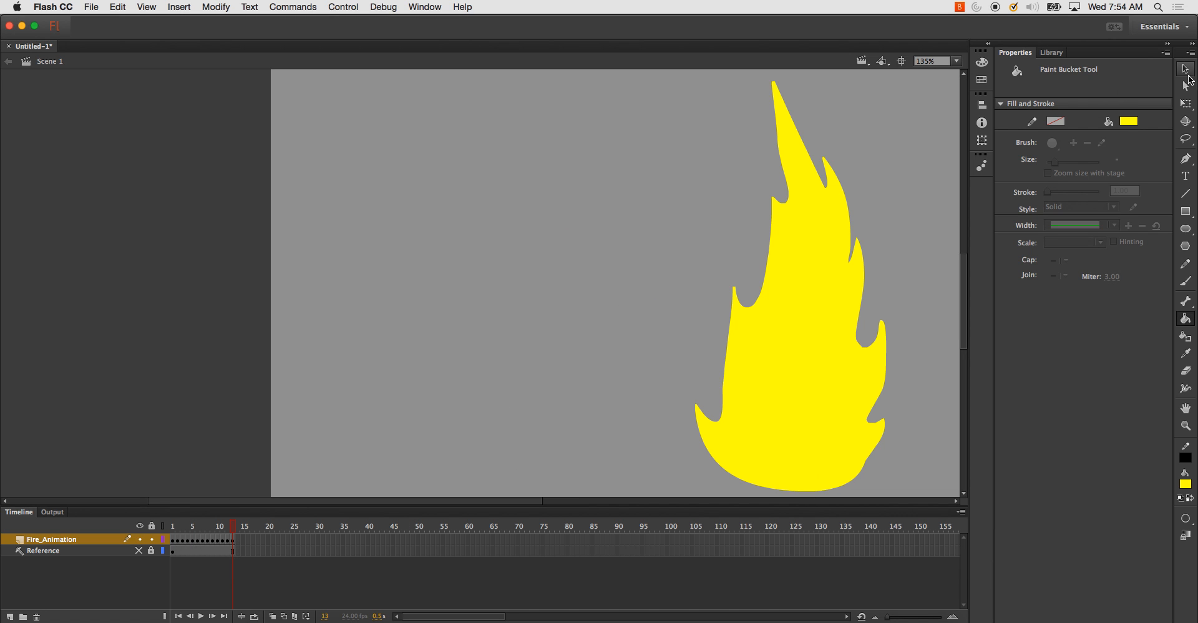
left_click(1185, 69)
key("space")
left_click_drag(684, 180, 417, 175)
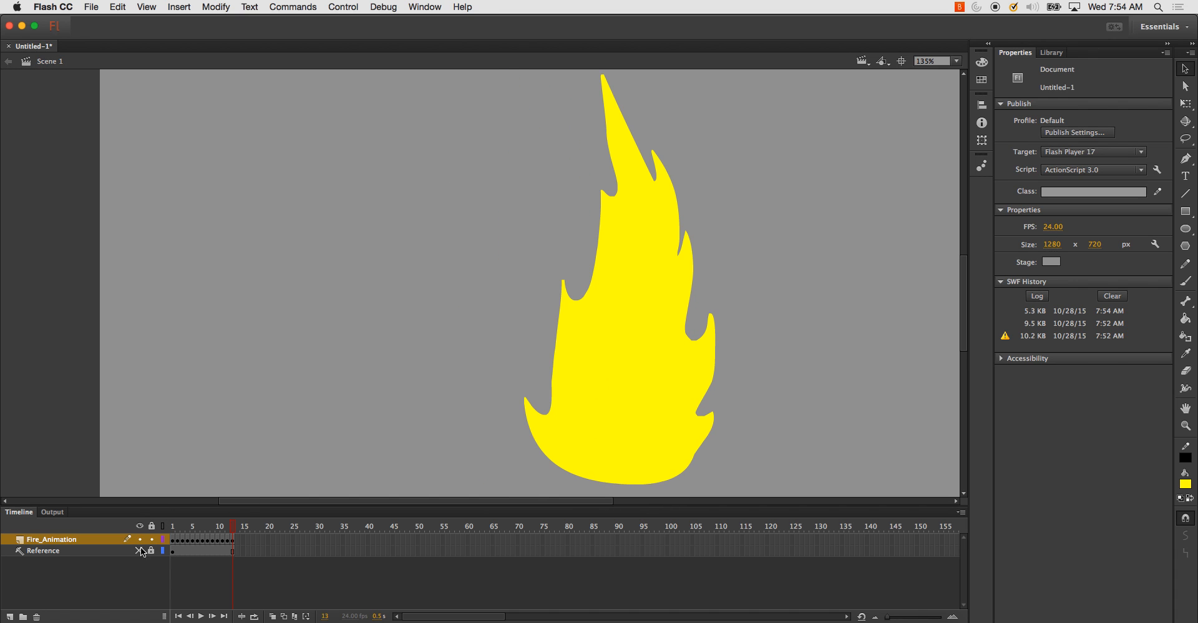
left_click(9, 616)
left_click(50, 543)
double_click(49, 541)
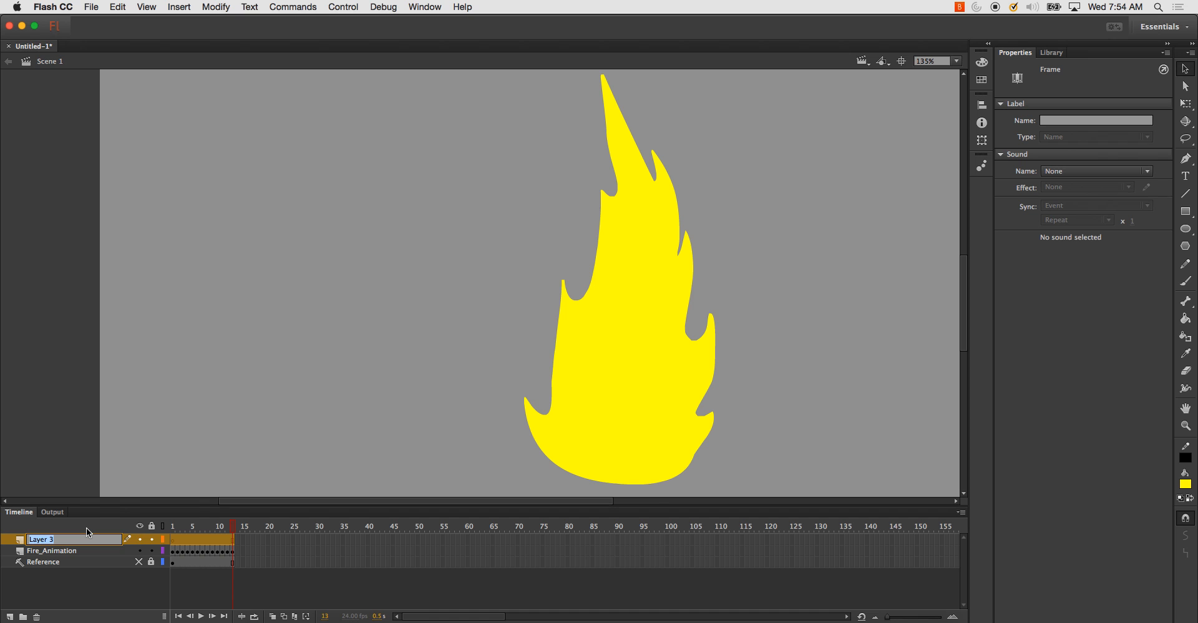
key("BackSpace")
type("Fire_Red")
key("Return")
- Set up the Brush tool with a pure red fill for drawing on the Fire_Red layer
left_click_drag(247, 502, 359, 508)
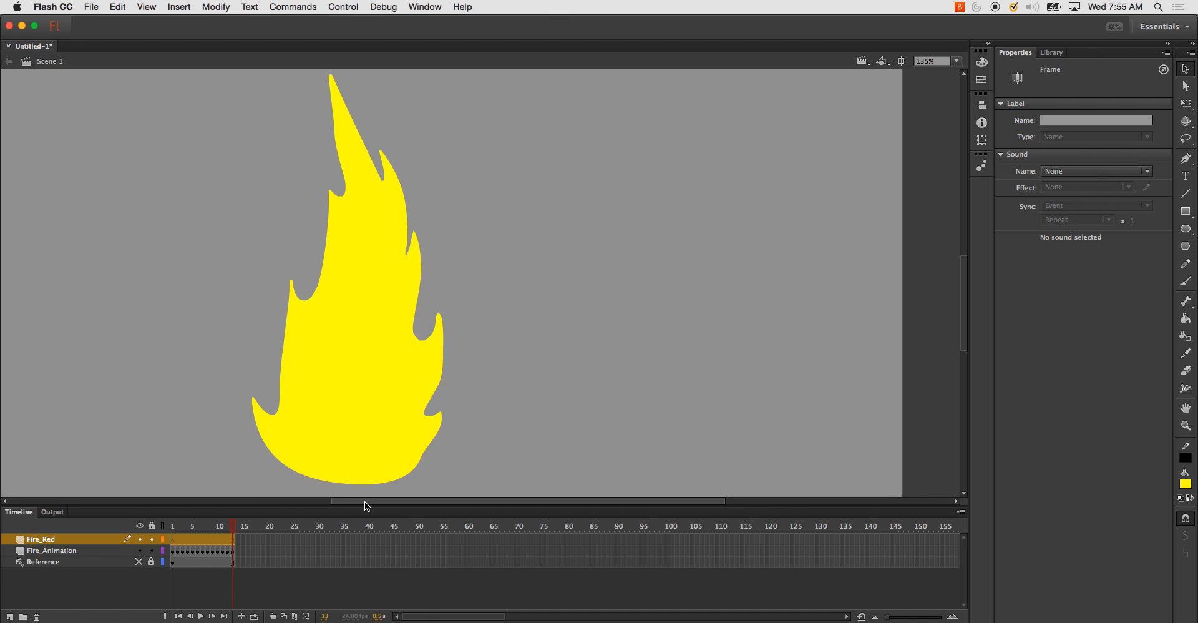
key("b")
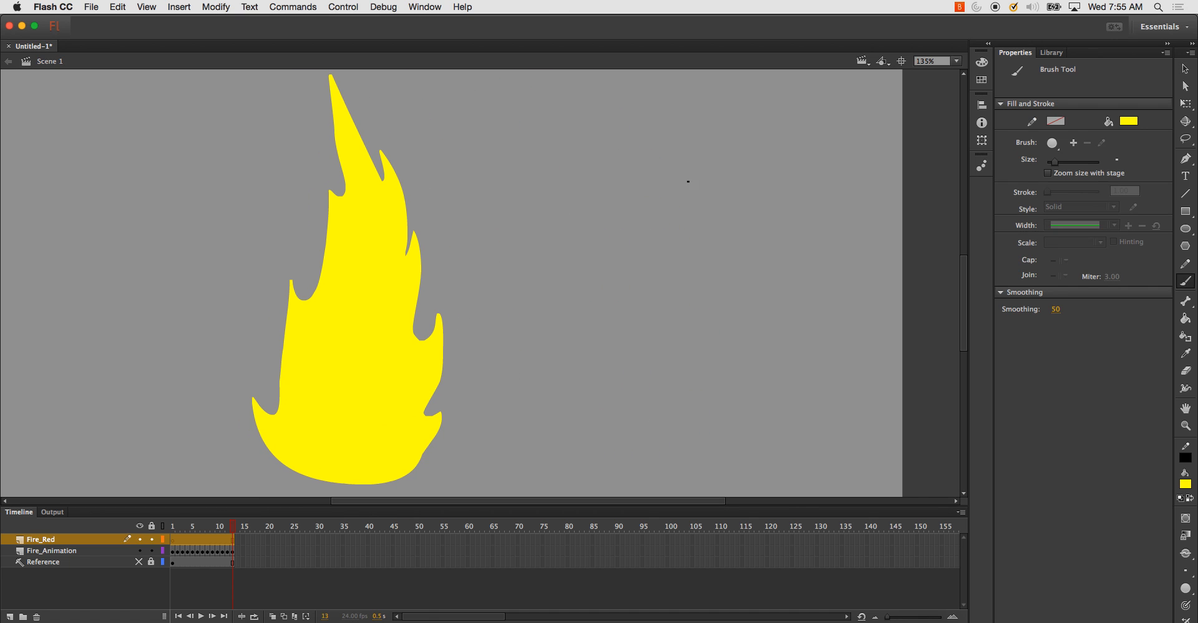
left_click(1185, 484)
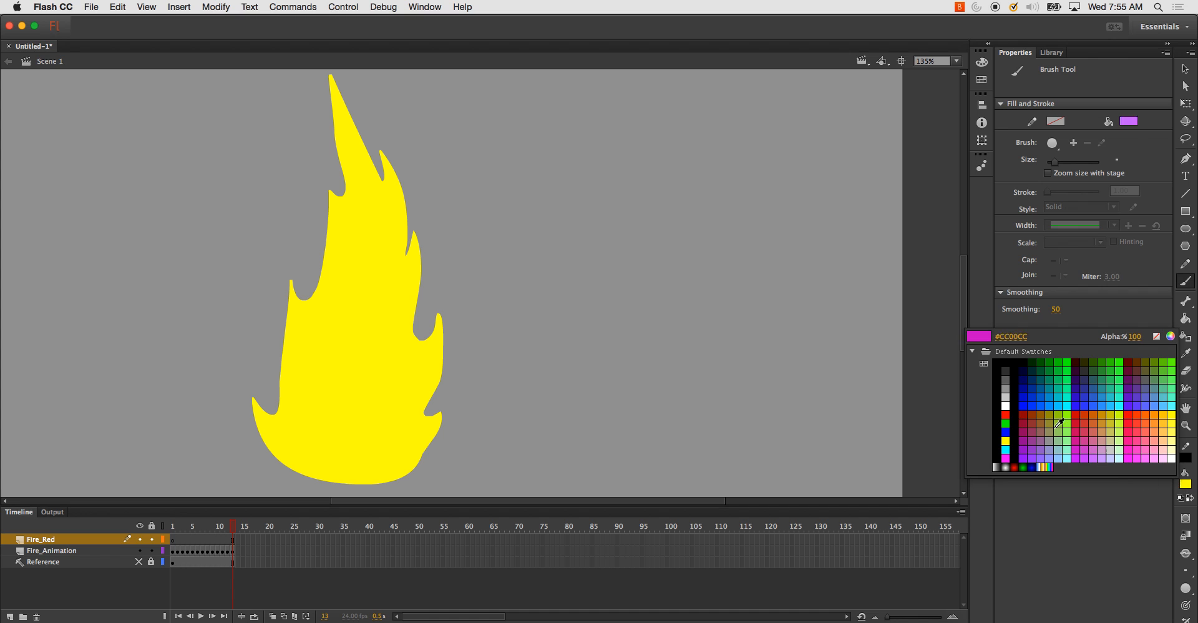
left_click(1005, 415)
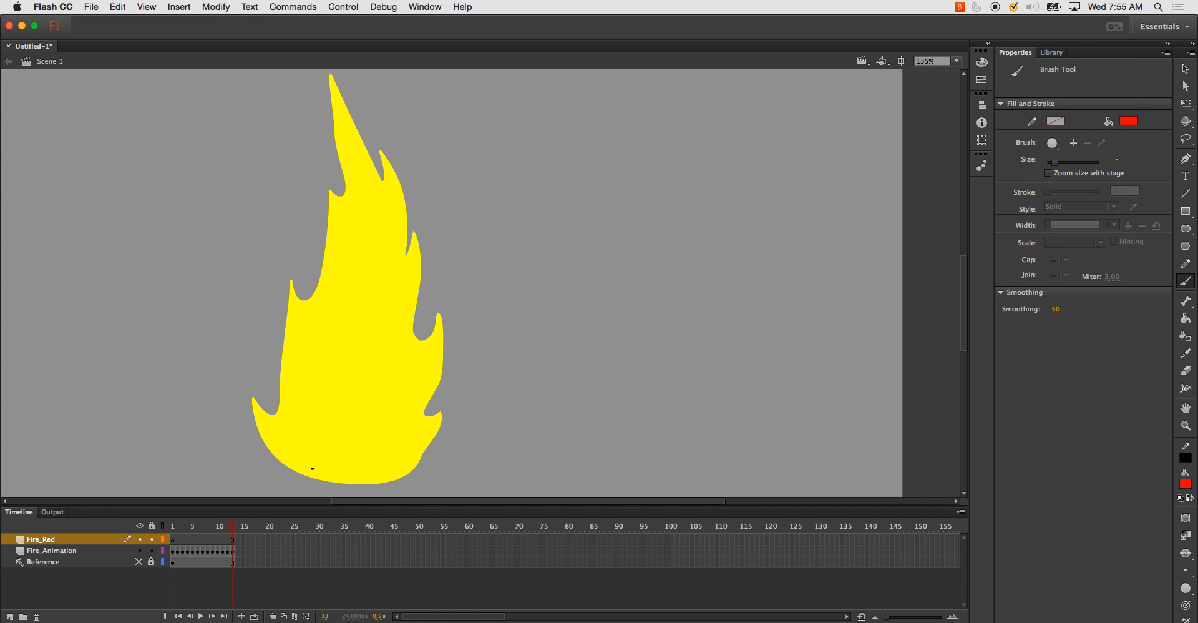
mouse_move(342, 482)
left_mouse_down()
mouse_move(317, 476)
mouse_move(289, 447)
left_mouse_up()
key("super+z")
left_click_drag(340, 482, 295, 459)
key("super+z")
- Lock the Fire_Animation layer, brush a smaller closed red flame outline inside the yellow one on Fire_Red, and return to frame 1
left_click(152, 551)
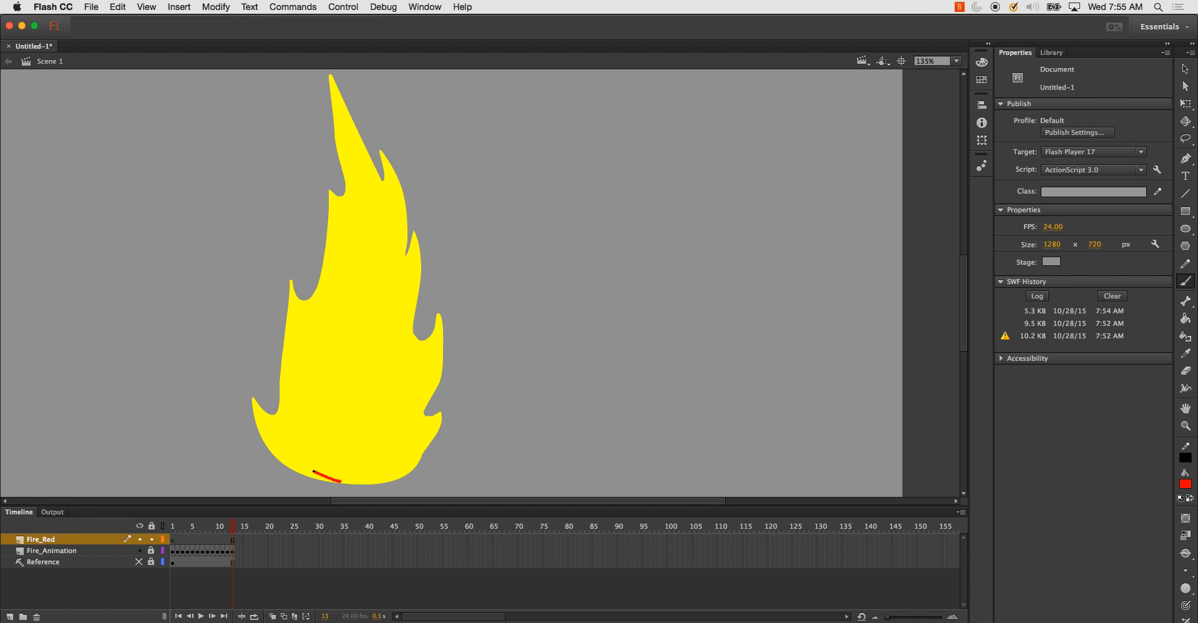
mouse_move(314, 470)
left_mouse_down()
mouse_move(275, 432)
mouse_move(294, 426)
mouse_move(302, 327)
mouse_move(328, 308)
mouse_move(362, 217)
mouse_move(361, 180)
mouse_move(389, 203)
mouse_move(377, 254)
mouse_move(380, 282)
mouse_move(398, 279)
mouse_move(388, 352)
mouse_move(422, 356)
mouse_move(399, 419)
mouse_move(413, 429)
mouse_move(408, 447)
mouse_move(390, 469)
mouse_move(337, 481)
left_mouse_up()
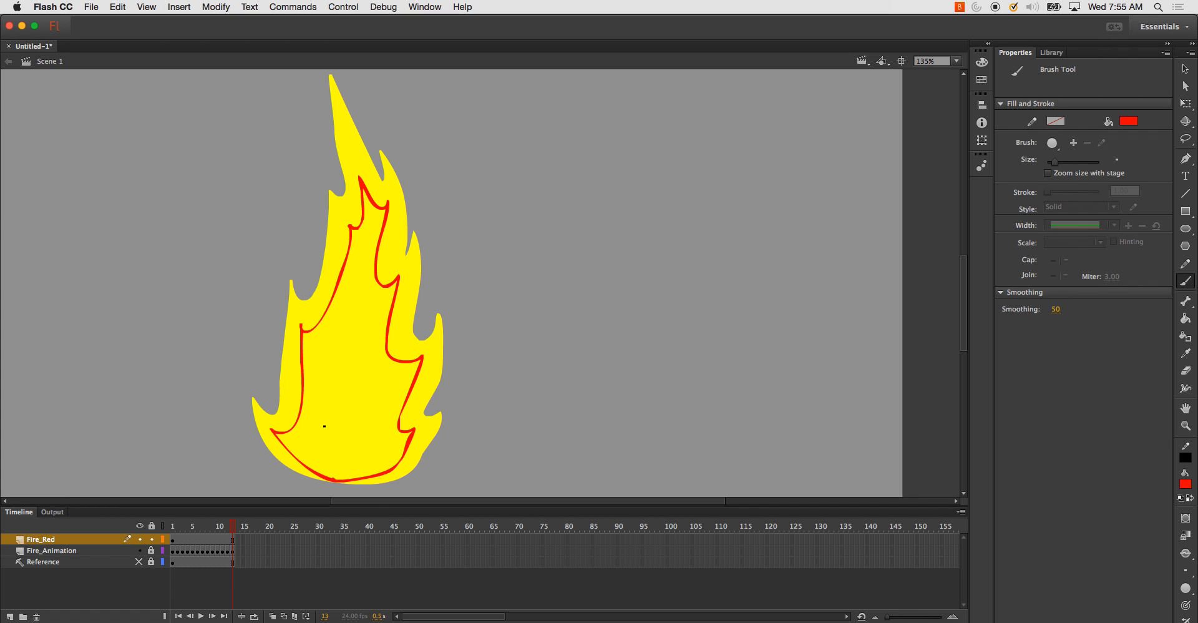
left_click(178, 528)
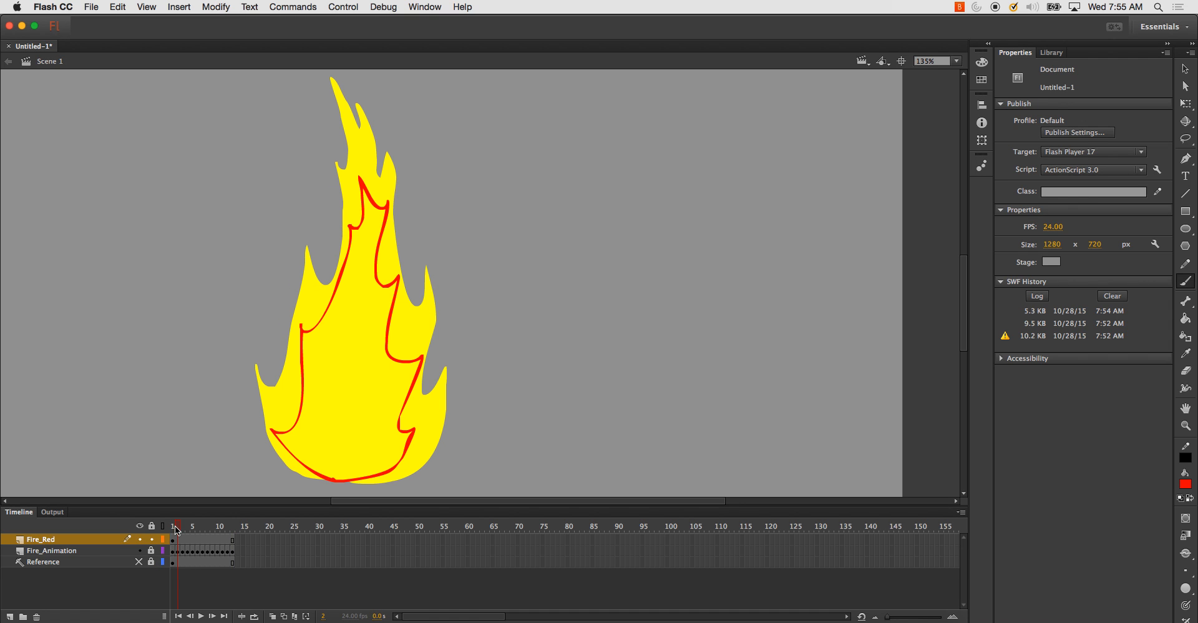
left_click(174, 528)
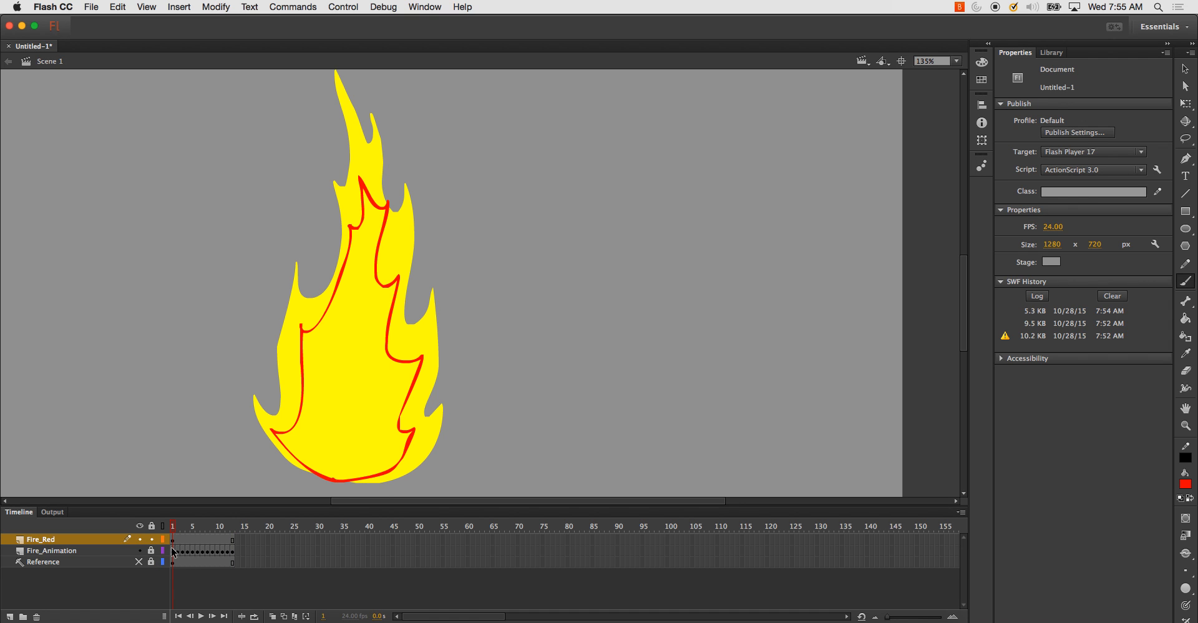
- Insert a blank keyframe at frame 2 of Fire_Red and turn on onion skinning to show the previous red outline
key("period")
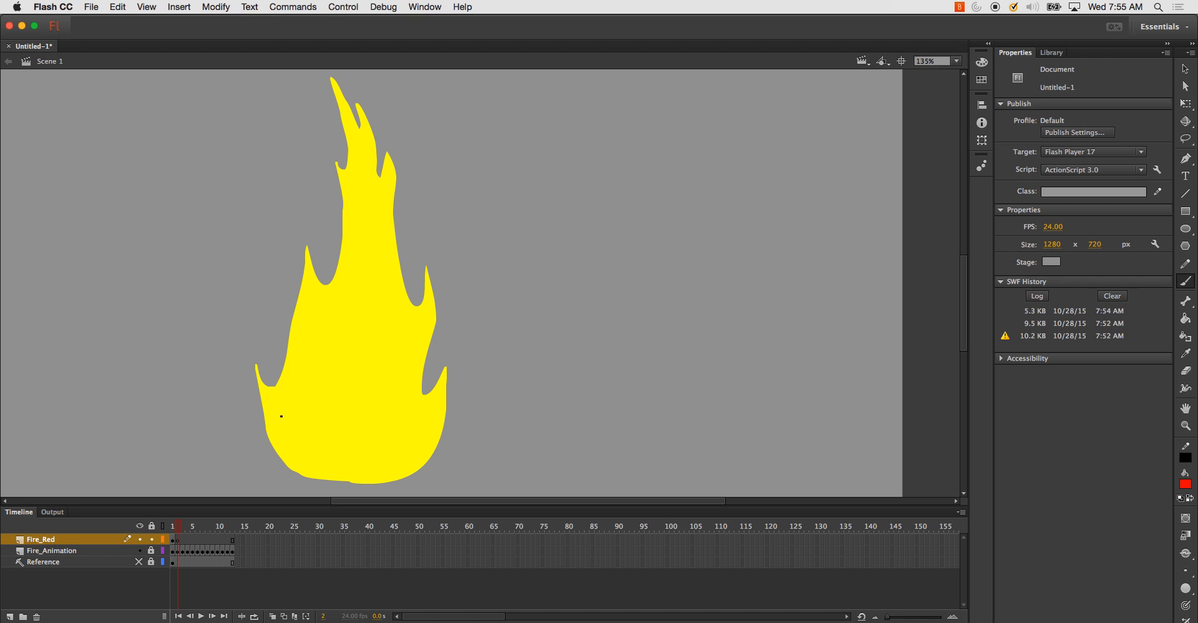
left_click_drag(277, 410, 298, 450)
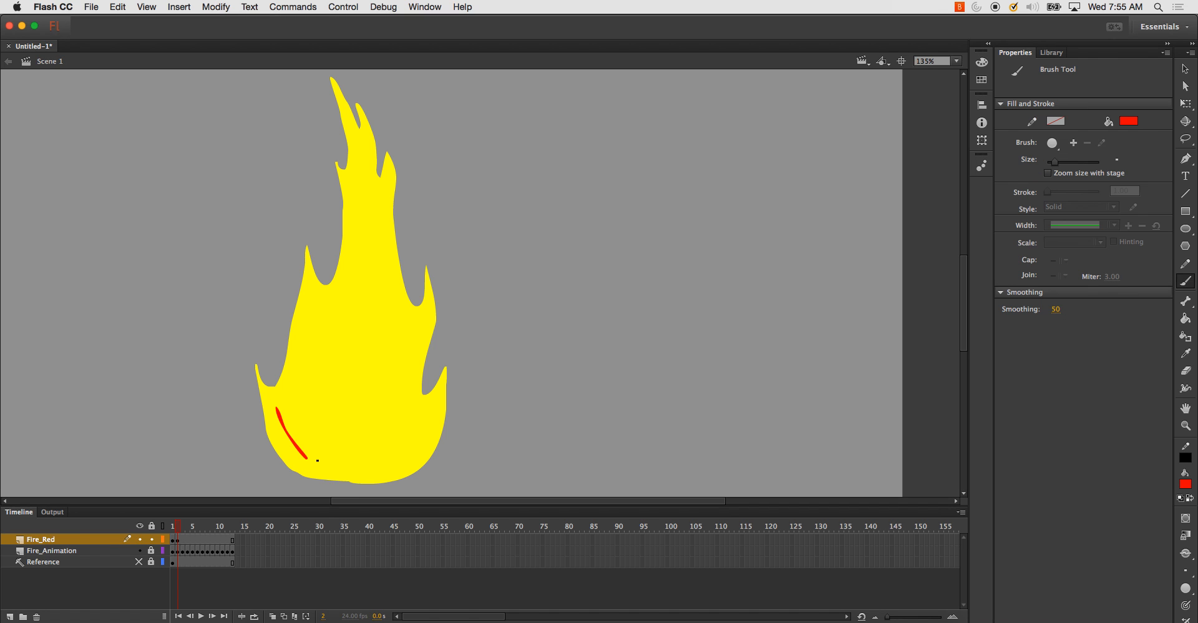
key("super+z")
left_click(273, 616)
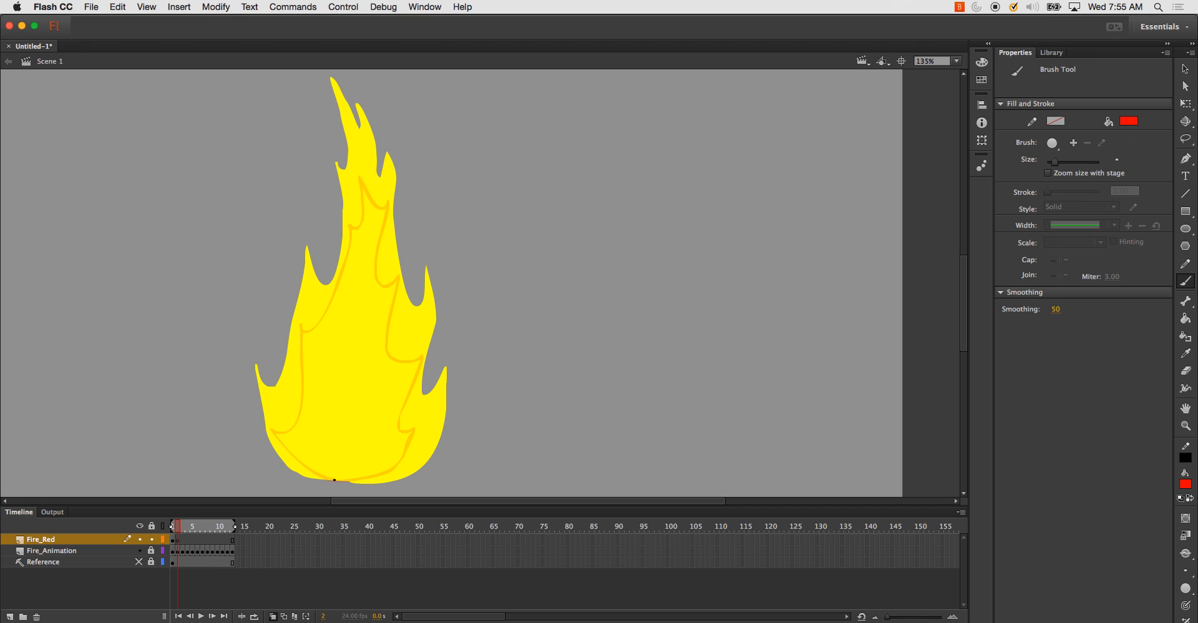
- Brush the closed red inner flame outline on frame 2, raising the side tips slightly above the onion-skinned outline
mouse_move(338, 479)
left_mouse_down()
mouse_move(276, 419)
mouse_move(298, 420)
mouse_move(309, 309)
mouse_move(313, 322)
mouse_move(337, 309)
mouse_move(356, 275)
mouse_move(352, 206)
left_mouse_up()
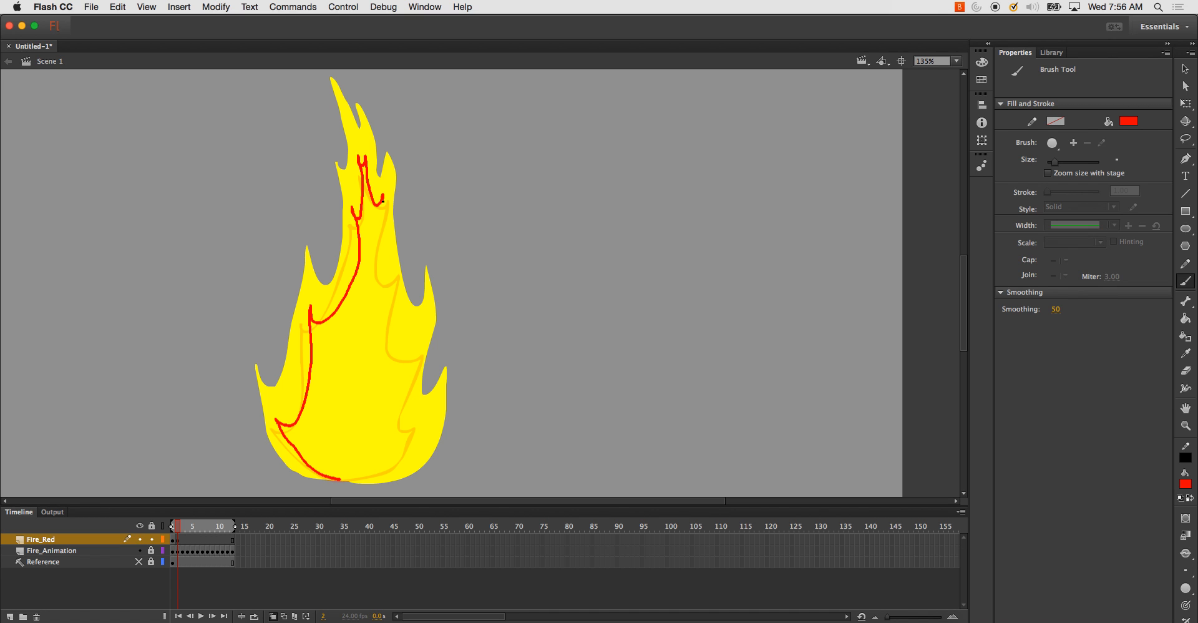
left_click_drag(383, 200, 376, 277)
mouse_move(388, 337)
left_mouse_down()
mouse_move(414, 330)
mouse_move(400, 380)
mouse_move(423, 420)
left_mouse_up()
left_click_drag(408, 460, 342, 479)
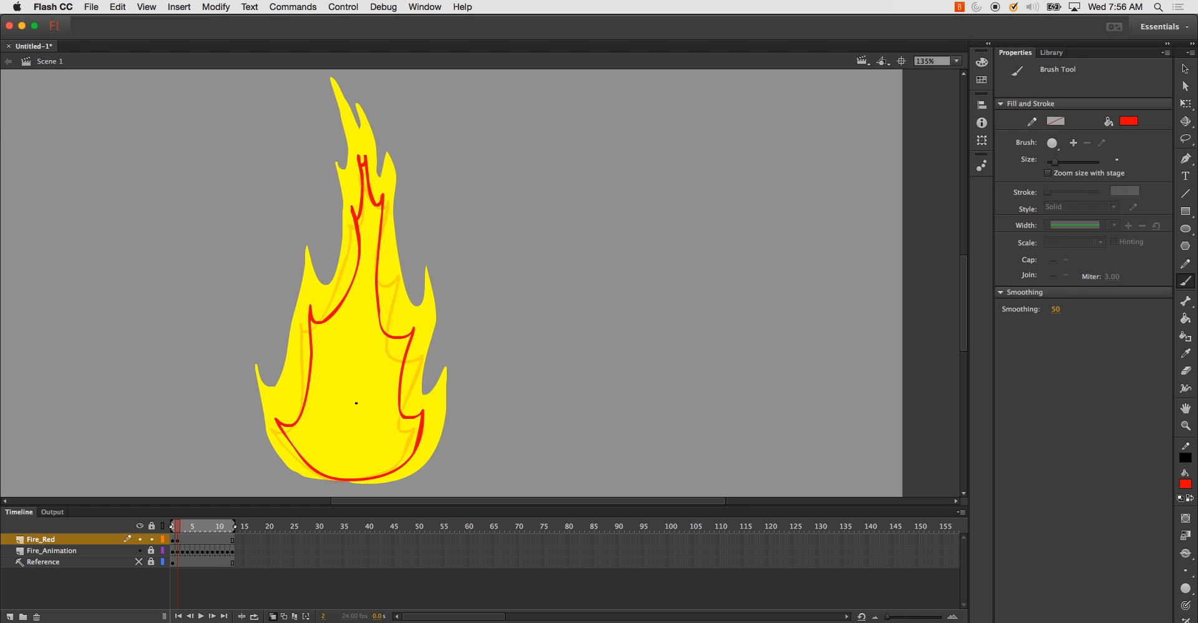
- Insert a blank keyframe at frame 3 of Fire_Red and brush the next red inner outline, with a new small tip low on the right
key("period")
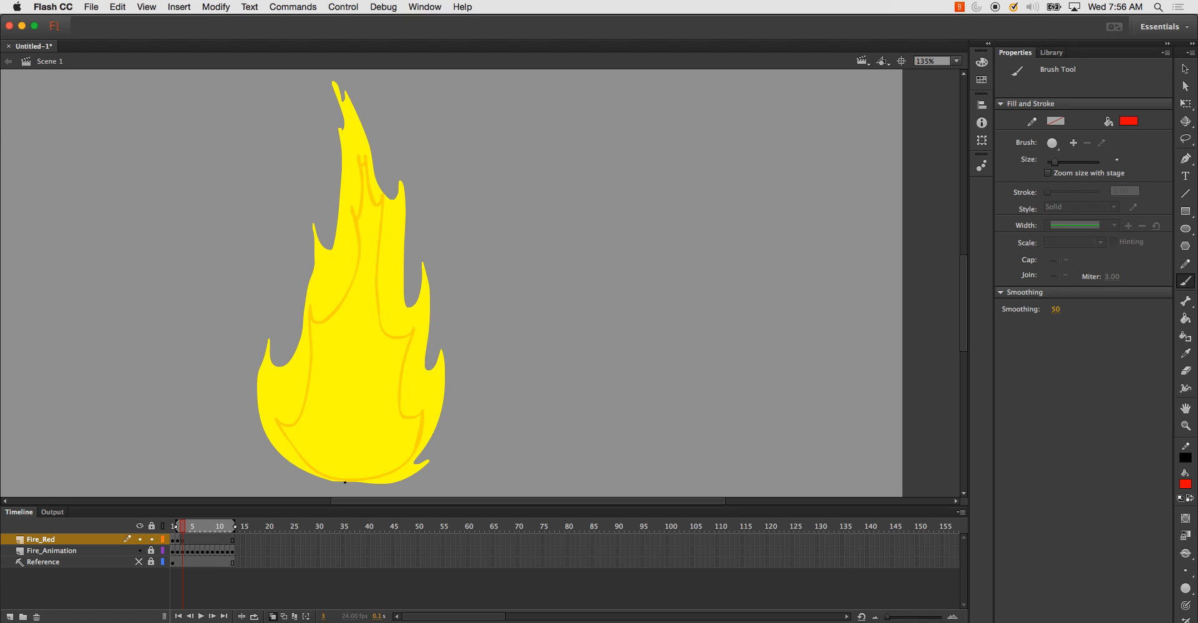
mouse_move(346, 479)
left_mouse_down()
mouse_move(295, 440)
mouse_move(276, 391)
mouse_move(285, 408)
mouse_move(309, 402)
mouse_move(325, 283)
mouse_move(331, 299)
mouse_move(348, 298)
mouse_move(360, 272)
mouse_move(356, 126)
mouse_move(364, 171)
left_mouse_up()
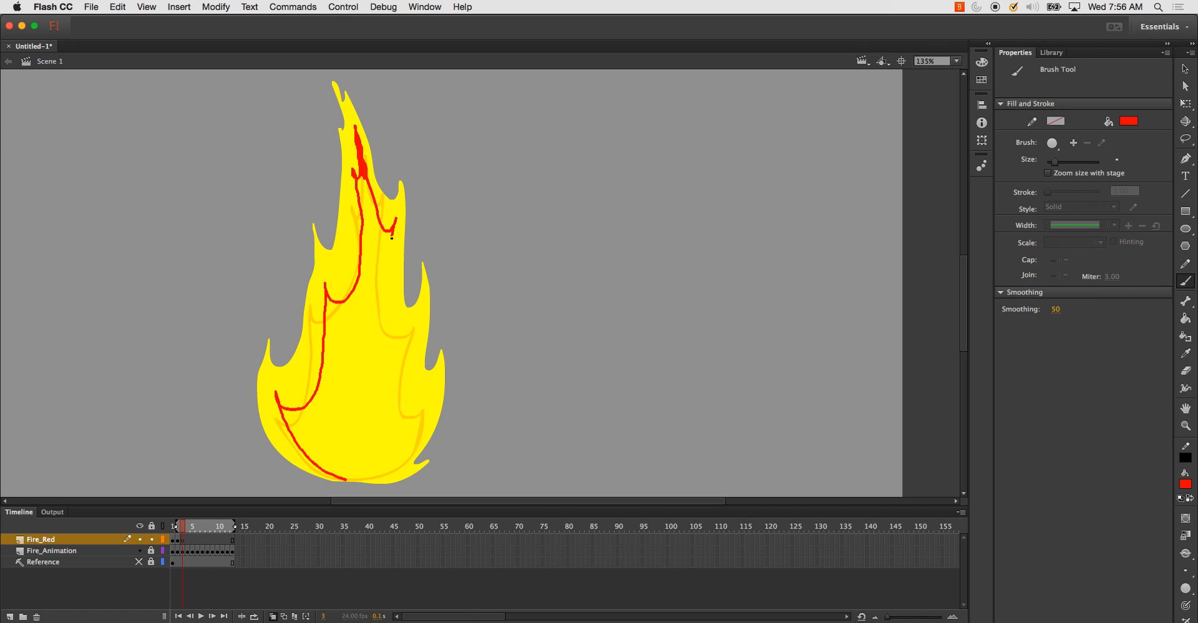
mouse_move(392, 237)
left_mouse_down()
mouse_move(389, 332)
mouse_move(408, 335)
mouse_move(421, 317)
mouse_move(400, 385)
mouse_move(421, 401)
left_mouse_up()
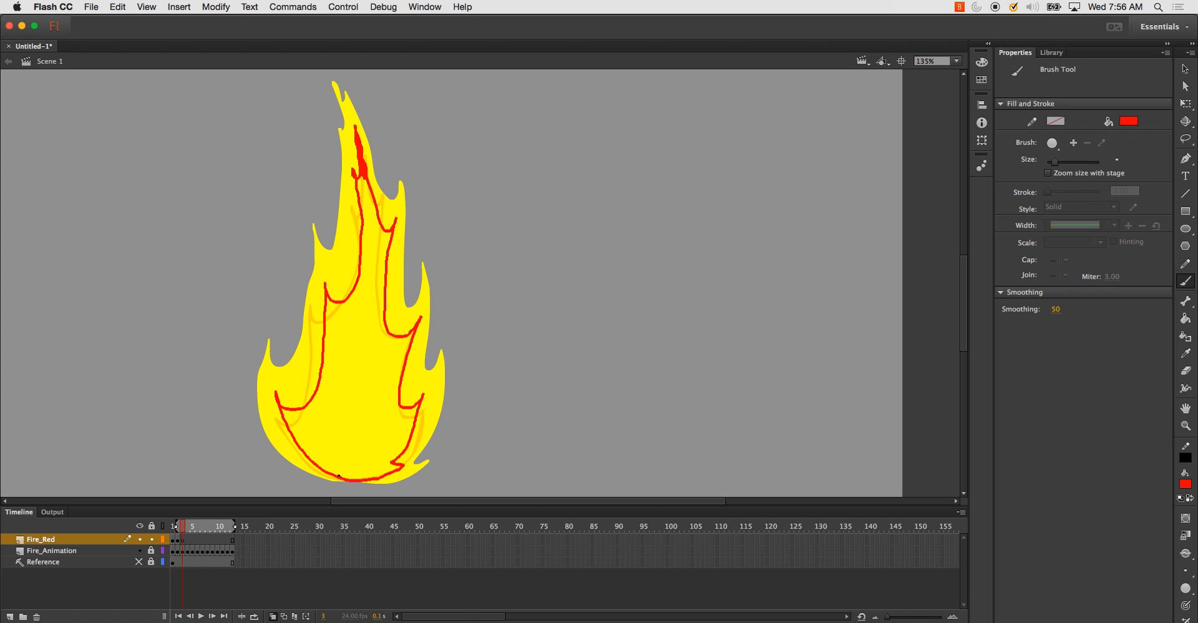
left_click_drag(339, 476, 339, 476)
- Insert a blank keyframe at frame 4 of Fire_Red and brush a closed red inner outline with its side tips moved further up
key("F7")
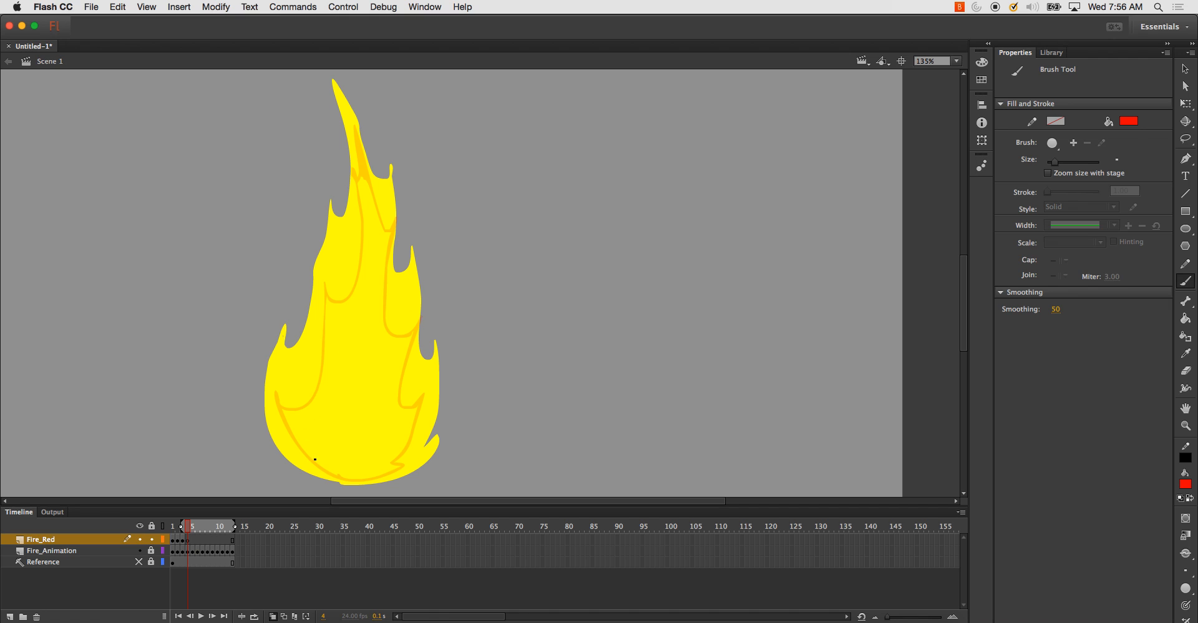
mouse_move(352, 482)
left_mouse_down()
mouse_move(297, 438)
mouse_move(280, 364)
mouse_move(296, 399)
mouse_move(324, 353)
mouse_move(334, 259)
mouse_move(346, 283)
mouse_move(358, 267)
mouse_move(359, 169)
mouse_move(368, 195)
mouse_move(385, 193)
mouse_move(379, 276)
mouse_move(389, 294)
mouse_move(402, 292)
mouse_move(398, 375)
mouse_move(416, 385)
mouse_move(426, 374)
mouse_move(413, 452)
left_mouse_up()
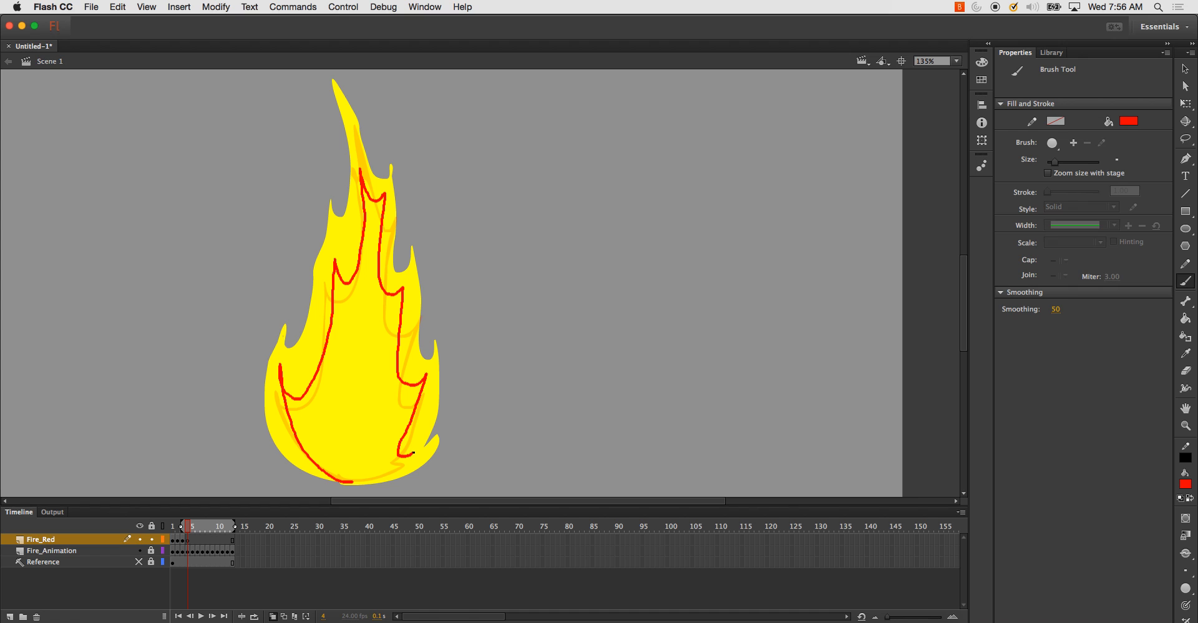
left_click_drag(348, 477, 347, 479)
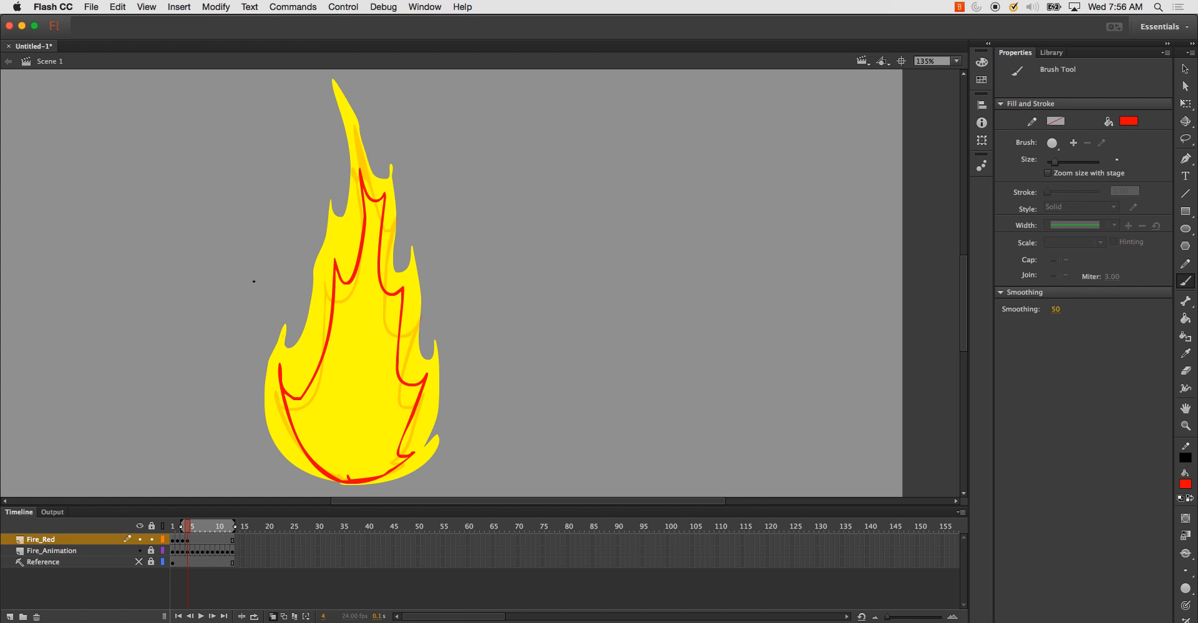
- Insert a blank keyframe at frame 5 of Fire_Red and brush the red inner outline, adding a small tip low on the left
key("period")
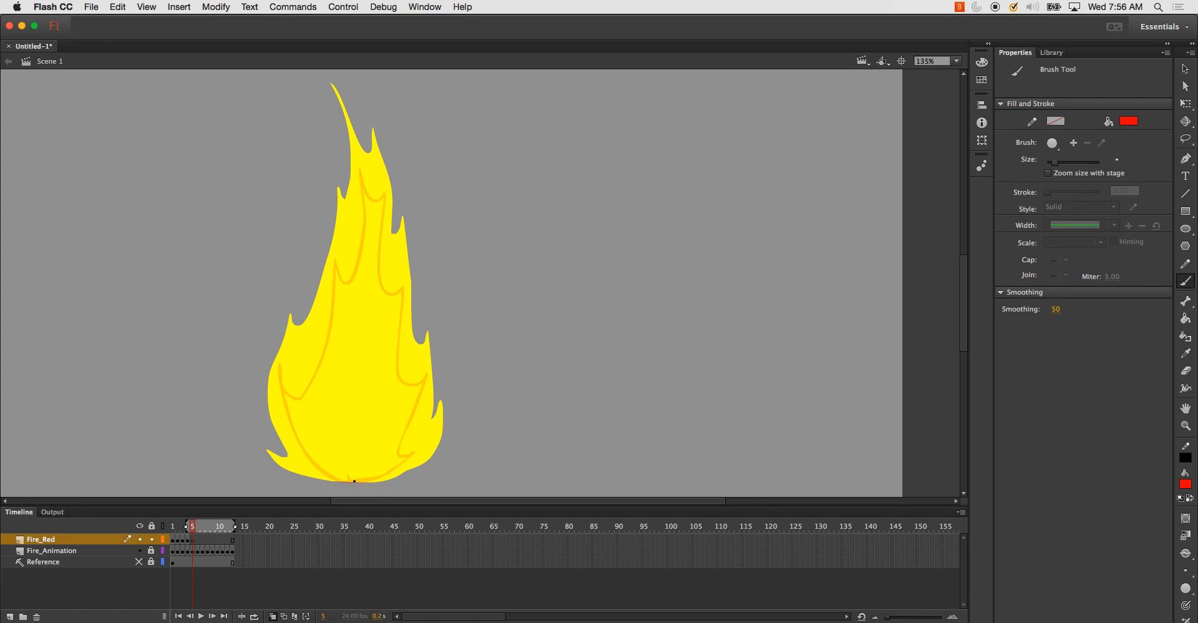
left_click_drag(326, 481, 325, 480)
key("super+z")
mouse_move(316, 468)
left_mouse_down()
mouse_move(291, 359)
mouse_move(307, 379)
mouse_move(337, 310)
left_mouse_up()
mouse_move(348, 242)
left_mouse_down()
mouse_move(364, 170)
mouse_move(378, 180)
mouse_move(392, 253)
mouse_move(387, 355)
mouse_move(405, 372)
mouse_move(417, 362)
mouse_move(411, 414)
mouse_move(426, 433)
mouse_move(347, 481)
left_mouse_up()
- Insert a blank keyframe at frame 6 of Fire_Red and brush the closed red inner outline, continuing the upward movement of the tips
key("period")
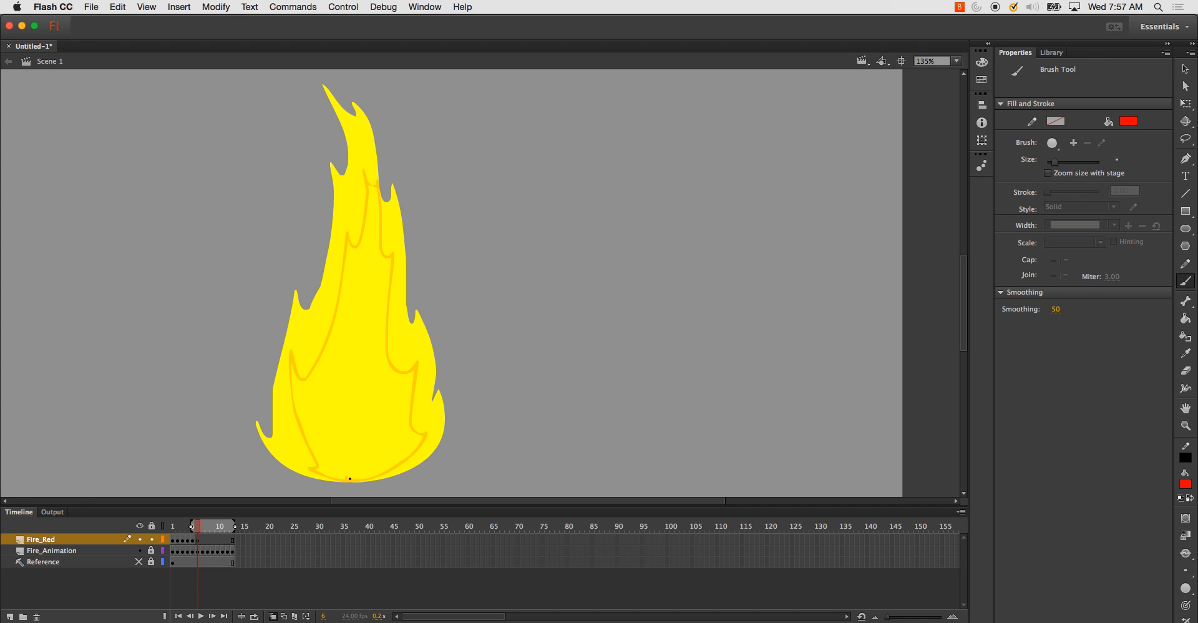
left_click_drag(355, 479, 331, 476)
key("cmd+z")
mouse_move(350, 481)
left_mouse_down()
mouse_move(297, 457)
mouse_move(310, 459)
mouse_move(302, 341)
mouse_move(326, 344)
mouse_move(346, 300)
mouse_move(365, 140)
mouse_move(374, 214)
mouse_move(389, 226)
mouse_move(389, 322)
mouse_move(395, 349)
mouse_move(418, 344)
mouse_move(418, 427)
mouse_move(432, 425)
mouse_move(401, 466)
mouse_move(347, 480)
left_mouse_up()
- Insert a blank keyframe at frame 7 of Fire_Red, compare with frame 6, and brush the next closed red inner outline
key(".")
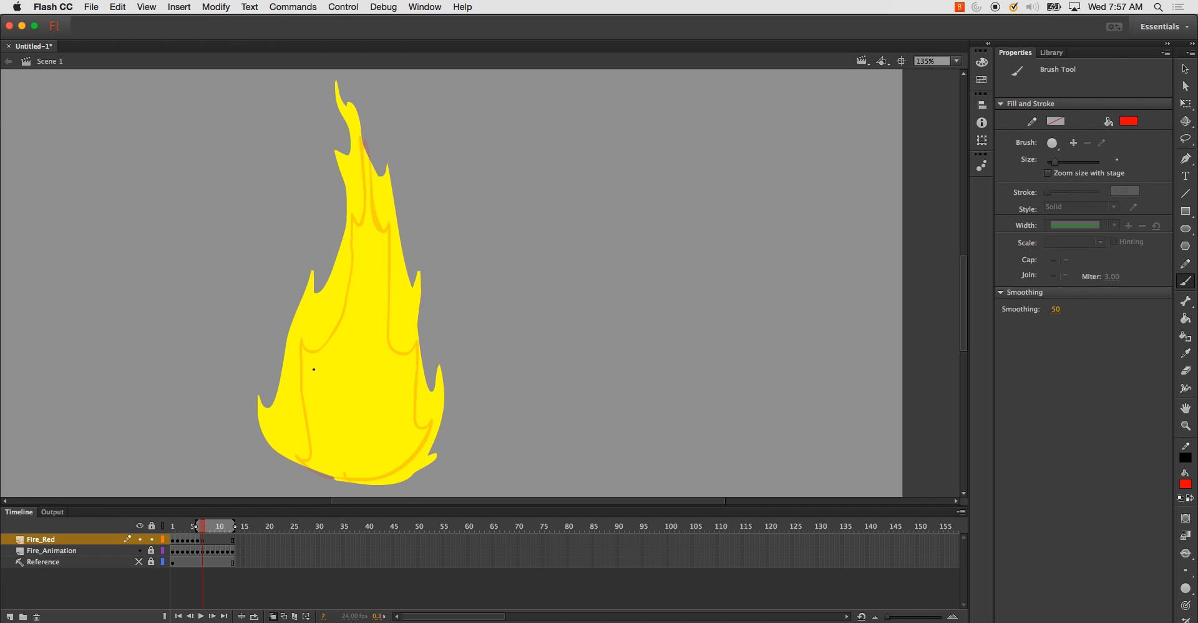
key("comma")
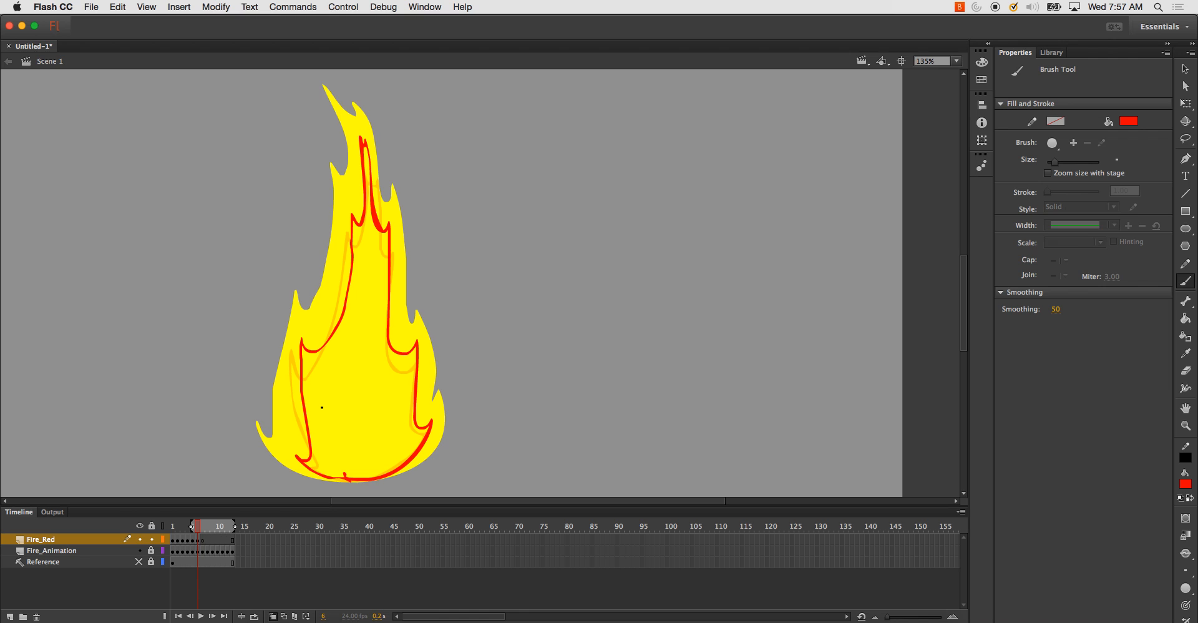
key("period")
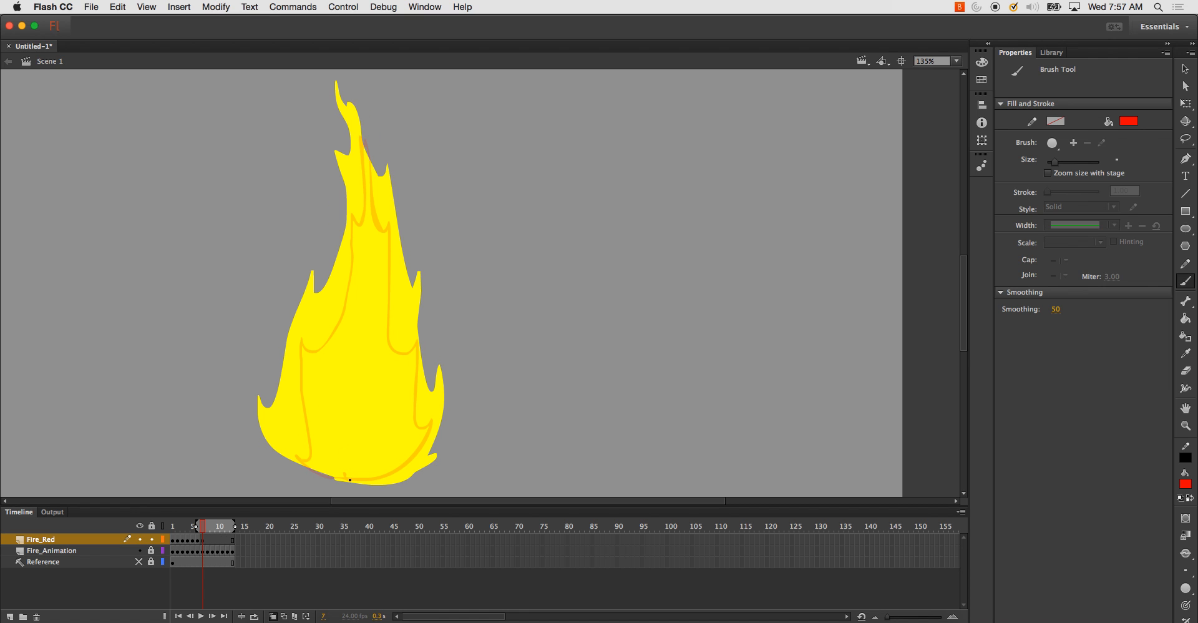
mouse_move(355, 478)
left_mouse_down()
mouse_move(282, 430)
mouse_move(302, 424)
mouse_move(311, 319)
mouse_move(342, 328)
mouse_move(356, 284)
mouse_move(358, 150)
mouse_move(384, 194)
mouse_move(396, 319)
mouse_move(407, 322)
mouse_move(403, 386)
mouse_move(411, 410)
mouse_move(431, 408)
mouse_move(417, 462)
mouse_move(351, 480)
left_mouse_up()
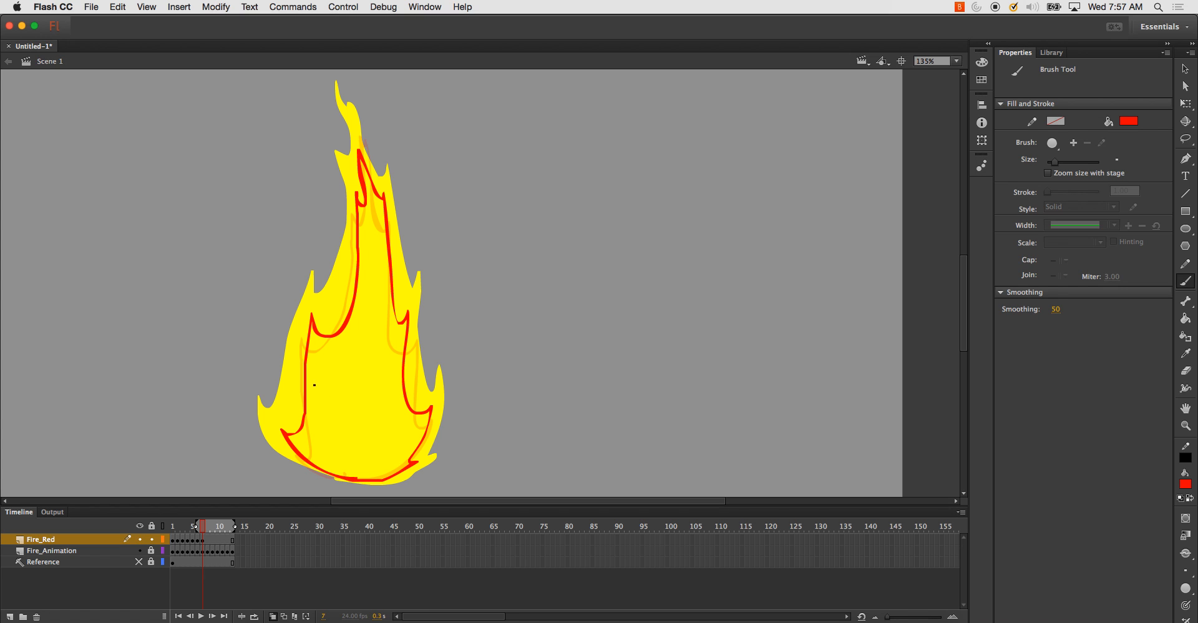
- Insert a blank keyframe at frame 8 of Fire_Red and brush the closed red inner outline, raising the side tips
key("period")
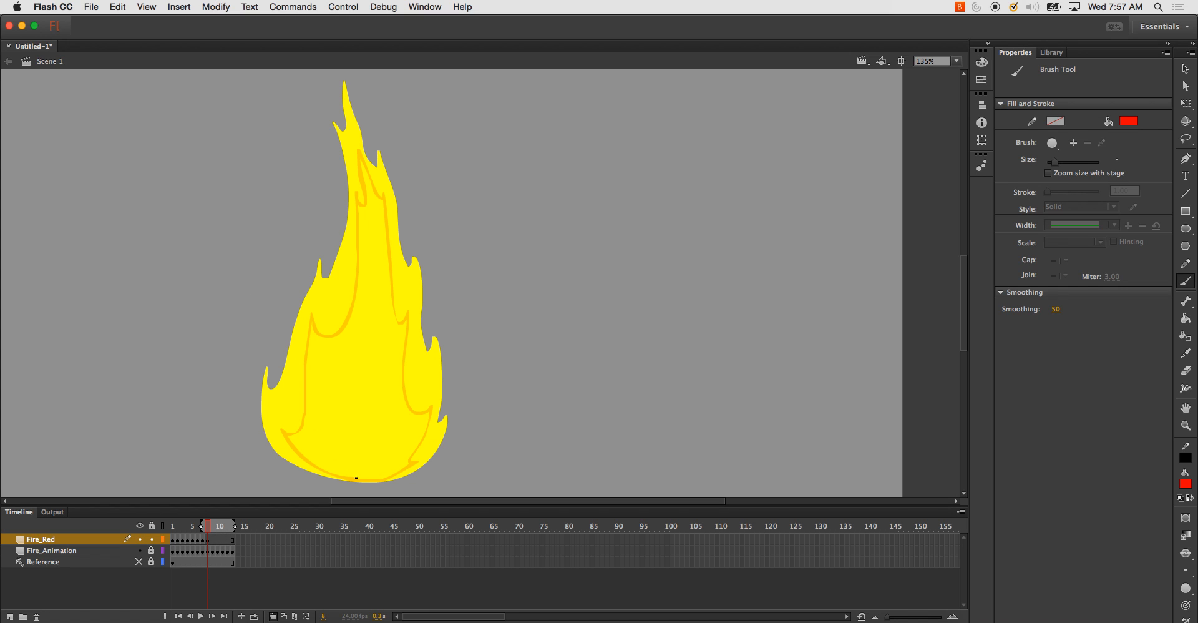
left_click_drag(342, 478, 341, 478)
key("ctrl+z")
mouse_move(350, 480)
left_mouse_down()
mouse_move(309, 465)
mouse_move(276, 411)
mouse_move(299, 409)
mouse_move(323, 301)
mouse_move(340, 309)
mouse_move(354, 270)
mouse_move(356, 142)
mouse_move(378, 192)
mouse_move(382, 182)
mouse_move(397, 301)
mouse_move(409, 294)
mouse_move(410, 382)
mouse_move(429, 369)
mouse_move(418, 435)
mouse_move(433, 429)
mouse_move(418, 456)
mouse_move(352, 479)
left_mouse_up()
- Add blank keyframes at frames 9 and 10 of Fire_Red and brush a closed red inner outline on each
key(".")
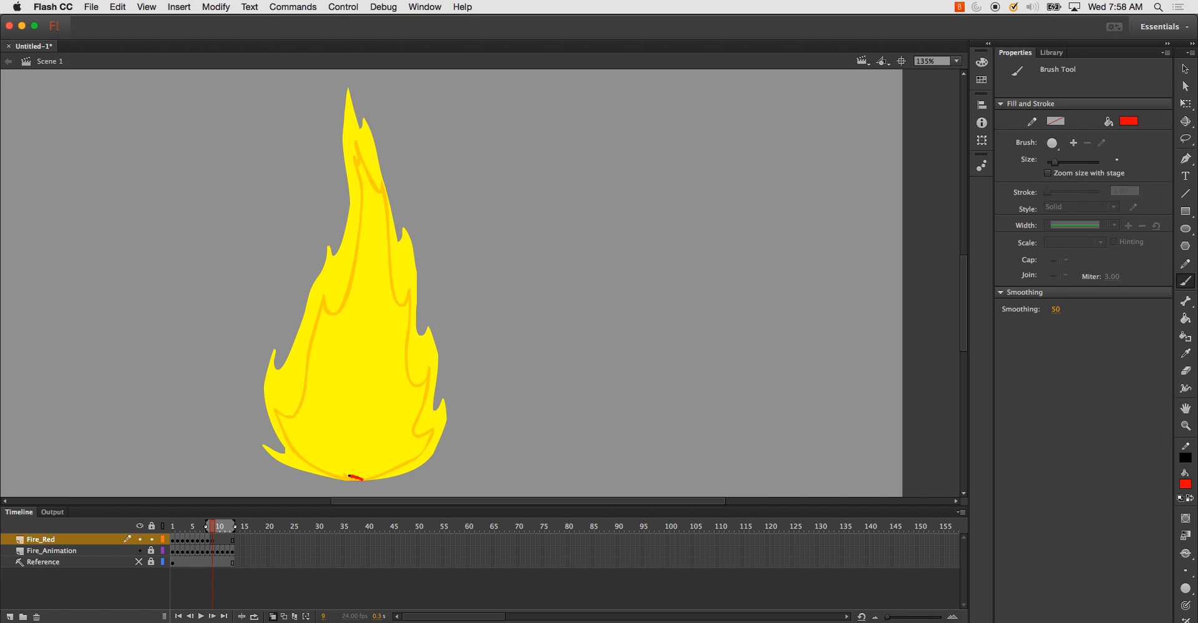
mouse_move(350, 476)
left_mouse_down()
mouse_move(298, 432)
mouse_move(280, 394)
mouse_move(300, 401)
mouse_move(328, 289)
mouse_move(336, 303)
mouse_move(349, 297)
mouse_move(364, 259)
mouse_move(355, 147)
mouse_move(370, 161)
mouse_move(383, 258)
mouse_move(399, 268)
mouse_move(395, 369)
mouse_move(410, 374)
mouse_move(423, 358)
mouse_move(414, 421)
mouse_move(431, 425)
mouse_move(426, 444)
mouse_move(380, 476)
mouse_move(306, 462)
mouse_move(294, 451)
mouse_move(305, 448)
mouse_move(288, 367)
mouse_move(300, 383)
mouse_move(317, 367)
mouse_move(340, 273)
mouse_move(350, 286)
mouse_move(359, 274)
mouse_move(362, 159)
mouse_move(382, 253)
mouse_move(394, 275)
mouse_move(400, 257)
mouse_move(404, 280)
mouse_move(397, 356)
mouse_move(413, 360)
mouse_move(409, 412)
mouse_move(431, 410)
mouse_move(412, 450)
mouse_move(363, 479)
left_mouse_up()
key(".")
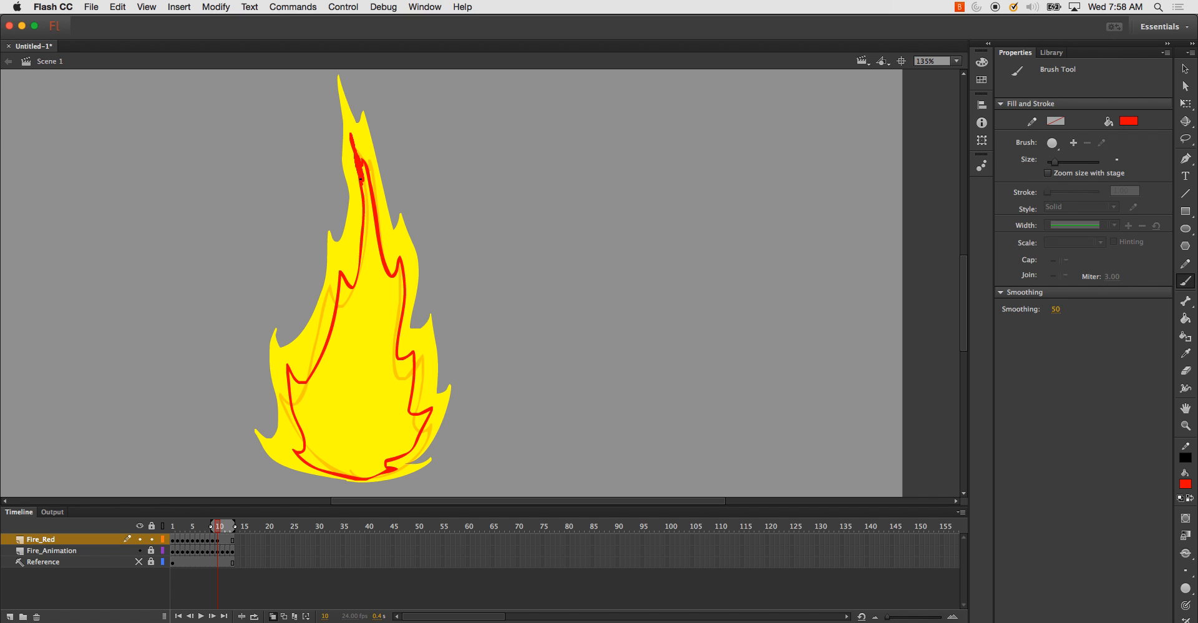
left_click_drag(361, 179, 366, 191)
- Brush closed red inner outlines on new blank keyframes at frames 11 and 12 of Fire_Red, carrying the tips upward
key("period")
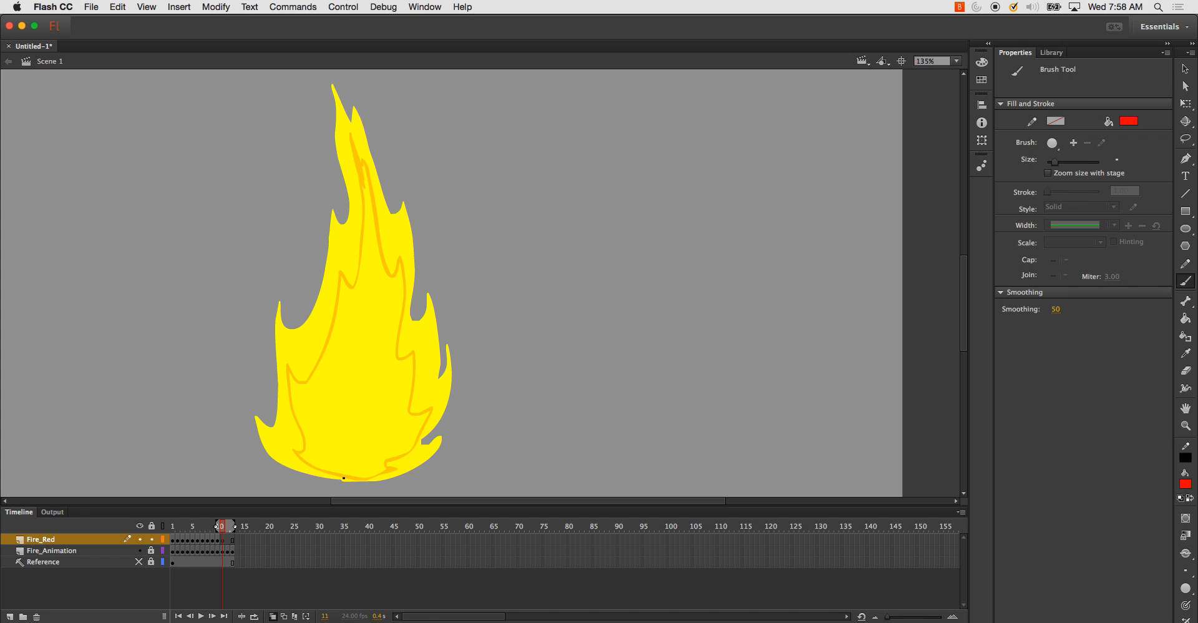
mouse_move(332, 475)
left_mouse_down()
mouse_move(281, 441)
mouse_move(295, 440)
mouse_move(292, 345)
mouse_move(299, 366)
mouse_move(320, 351)
mouse_move(344, 261)
mouse_move(356, 277)
mouse_move(365, 250)
mouse_move(346, 136)
mouse_move(382, 239)
mouse_move(397, 235)
mouse_move(392, 349)
mouse_move(418, 342)
mouse_move(408, 407)
mouse_move(434, 401)
mouse_move(389, 456)
mouse_move(409, 460)
mouse_move(345, 478)
left_mouse_up()
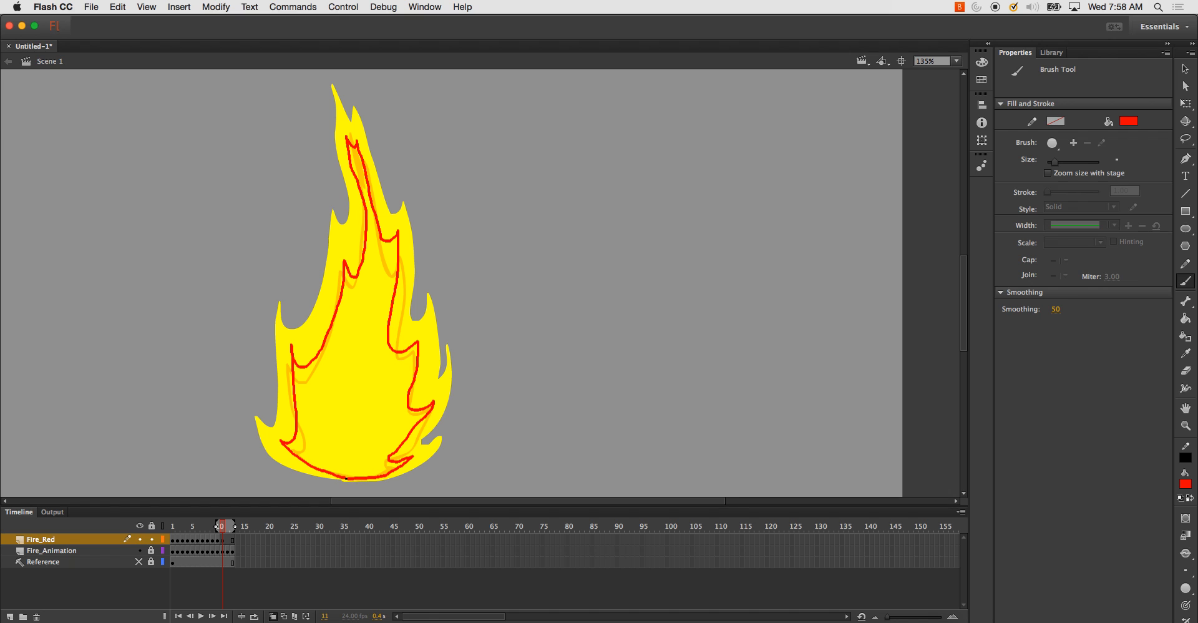
key(".")
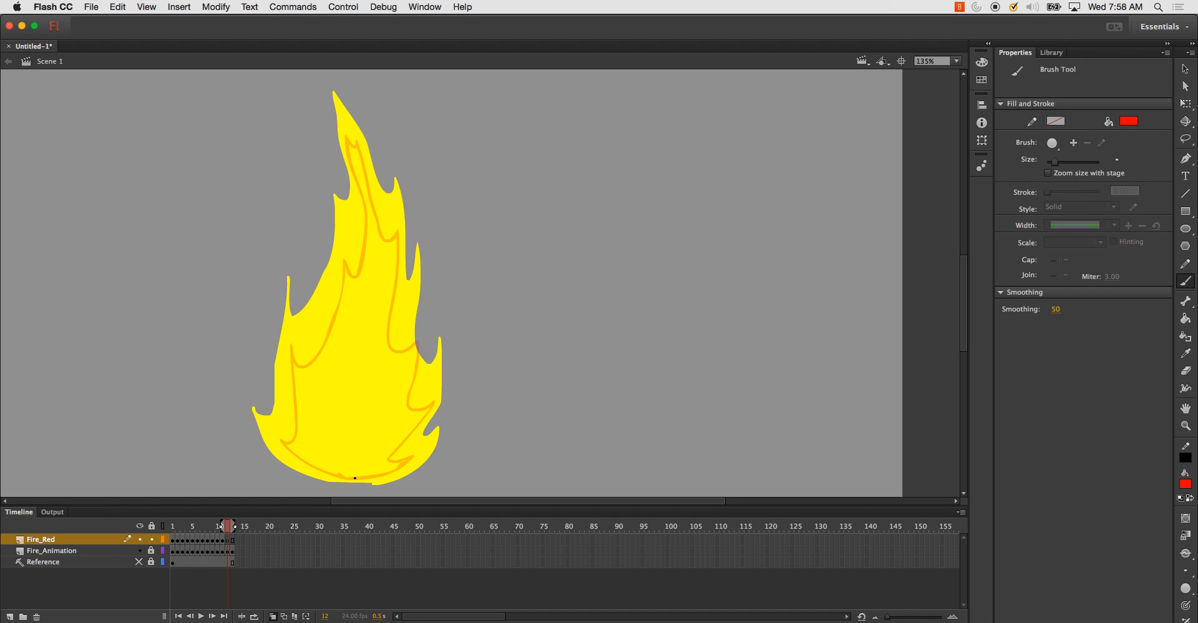
mouse_move(354, 478)
left_mouse_down()
mouse_move(296, 455)
mouse_move(282, 433)
mouse_move(291, 343)
mouse_move(308, 351)
mouse_move(327, 327)
mouse_move(349, 227)
mouse_move(358, 234)
mouse_move(346, 128)
mouse_move(380, 213)
mouse_move(393, 205)
mouse_move(396, 380)
mouse_move(410, 394)
mouse_move(425, 382)
mouse_move(398, 441)
mouse_move(416, 449)
mouse_move(409, 461)
mouse_move(342, 479)
mouse_move(292, 455)
mouse_move(274, 431)
mouse_move(291, 439)
mouse_move(300, 415)
mouse_move(300, 337)
left_mouse_up()
key("period")
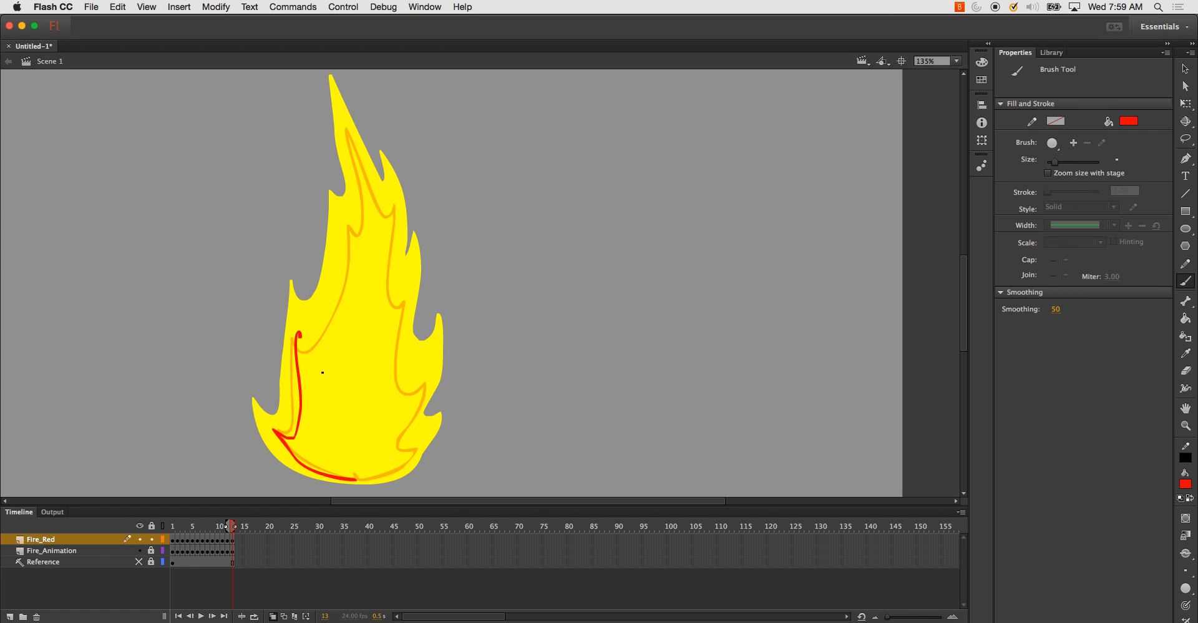
key("ctrl+z")
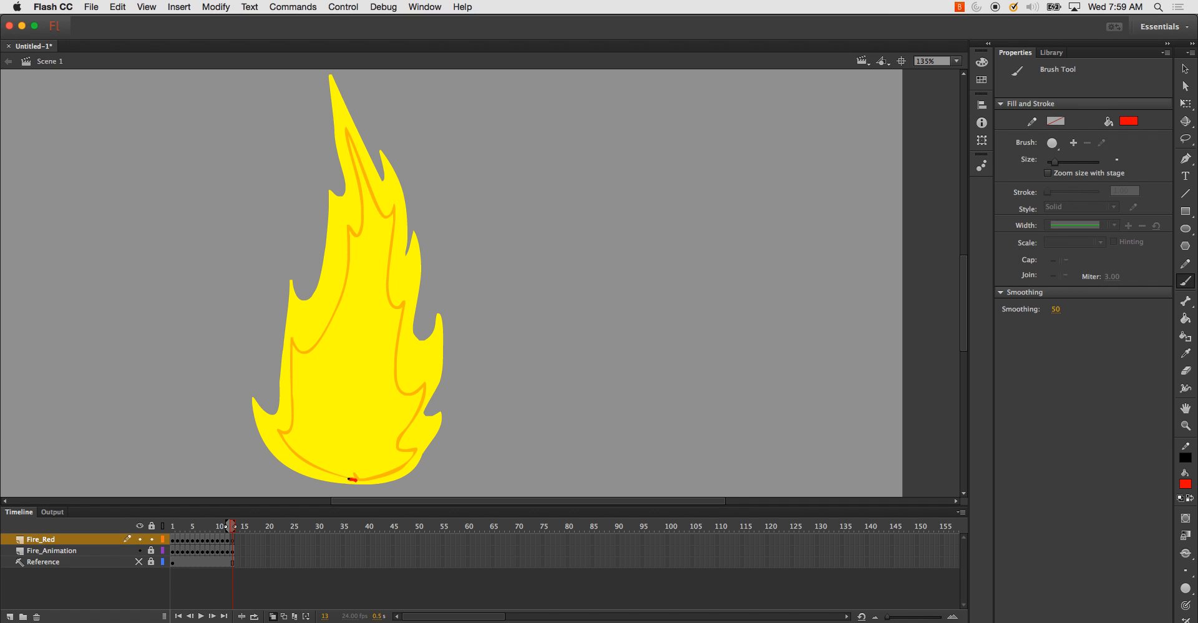
mouse_move(349, 479)
left_mouse_down()
mouse_move(294, 458)
mouse_move(274, 434)
left_mouse_up()
key("ctrl+z")
mouse_move(334, 472)
left_mouse_down()
mouse_move(276, 429)
mouse_move(295, 414)
mouse_move(296, 318)
left_mouse_up()
key("ctrl+z")
- Brush the closed red inner outline at frame 13 of Fire_Red and fill it with red
mouse_move(353, 478)
left_mouse_down()
mouse_move(277, 429)
mouse_move(288, 428)
mouse_move(299, 327)
mouse_move(313, 338)
mouse_move(323, 325)
mouse_move(343, 228)
mouse_move(359, 216)
mouse_move(345, 130)
mouse_move(388, 220)
mouse_move(390, 200)
mouse_move(407, 282)
left_mouse_up()
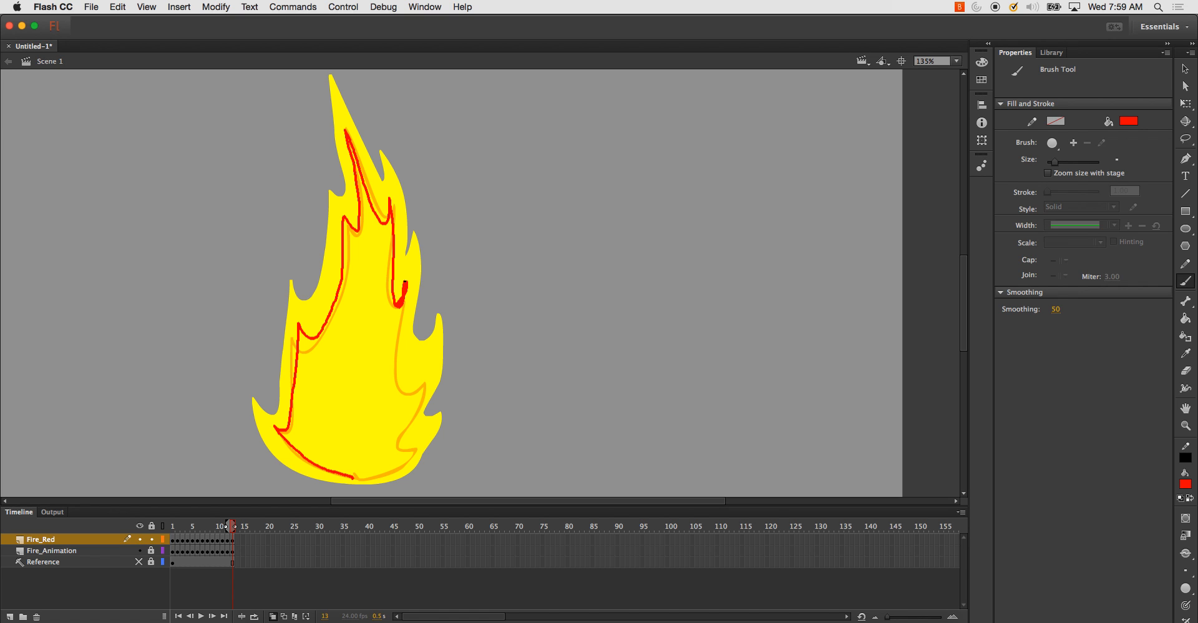
left_click_drag(394, 305, 393, 304)
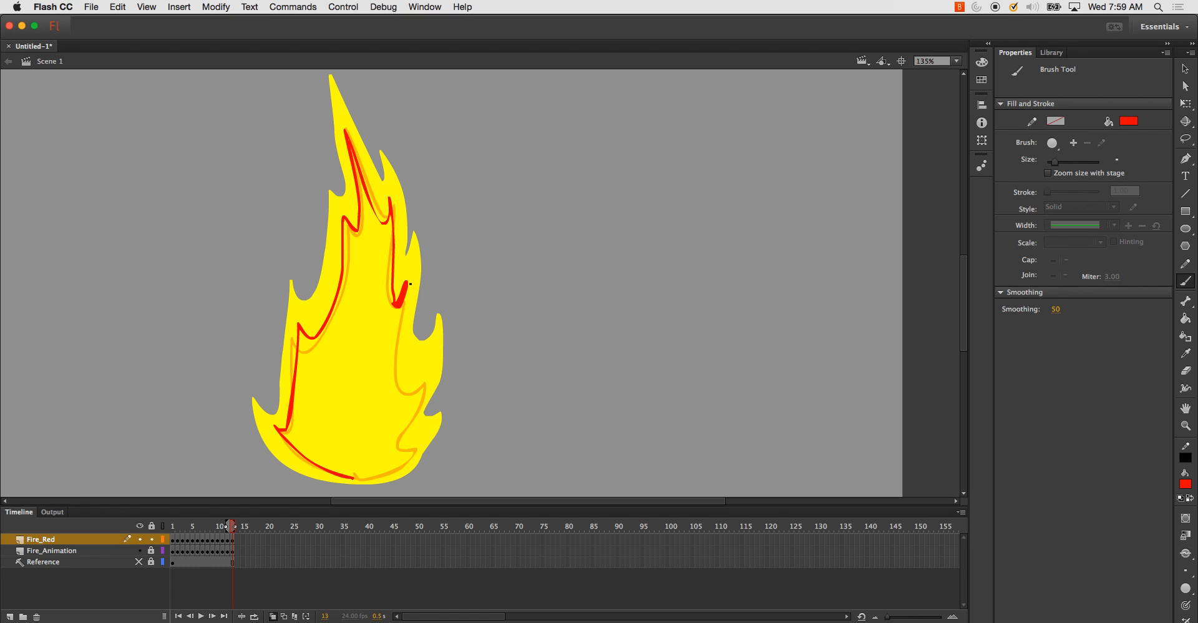
mouse_move(404, 320)
left_mouse_down()
mouse_move(409, 367)
mouse_move(423, 365)
mouse_move(400, 419)
mouse_move(417, 430)
mouse_move(360, 478)
left_mouse_up()
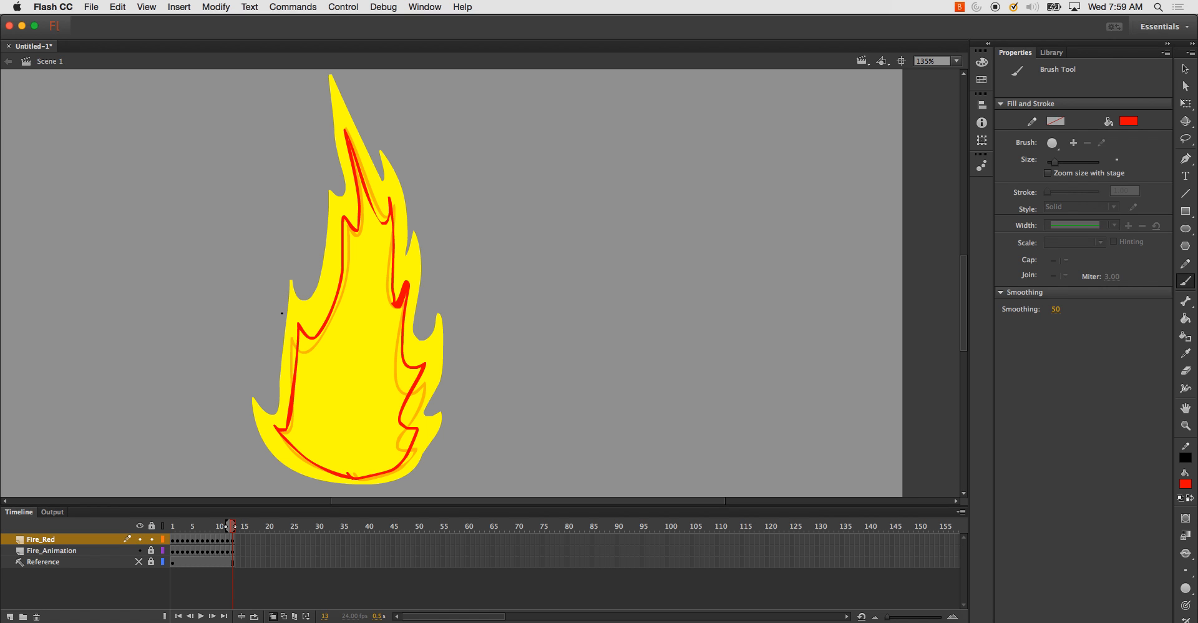
key("k")
left_click(337, 393)
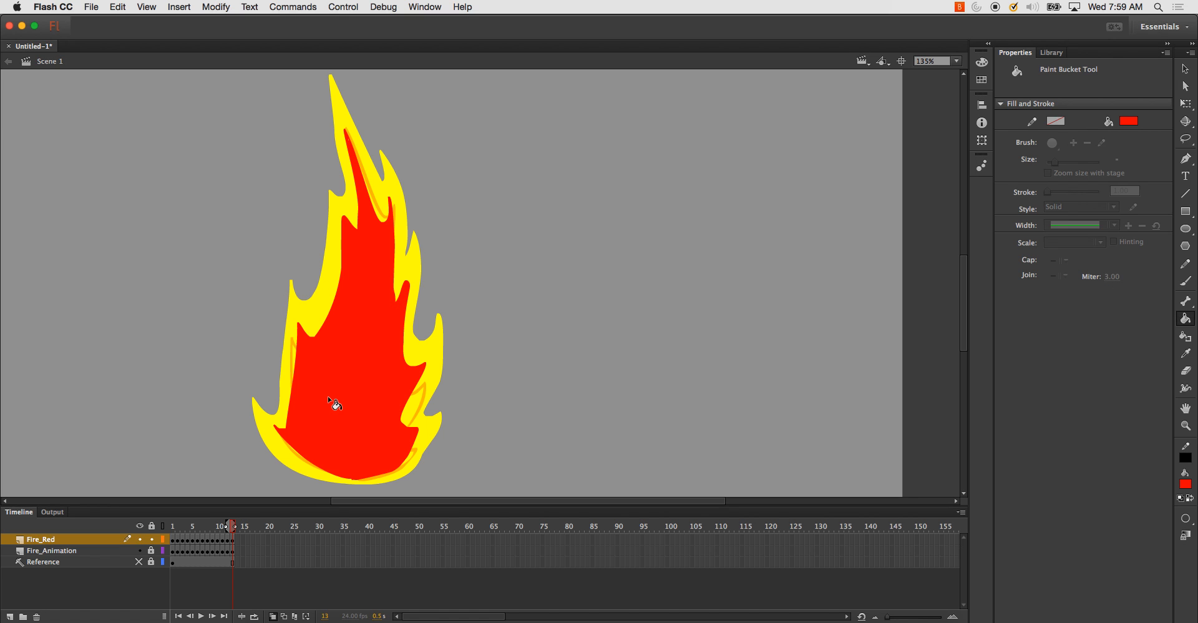
- Turn off onion skinning and fill the inner outlines with red on frames 12 back to 1 of Fire_Red
left_click(273, 616)
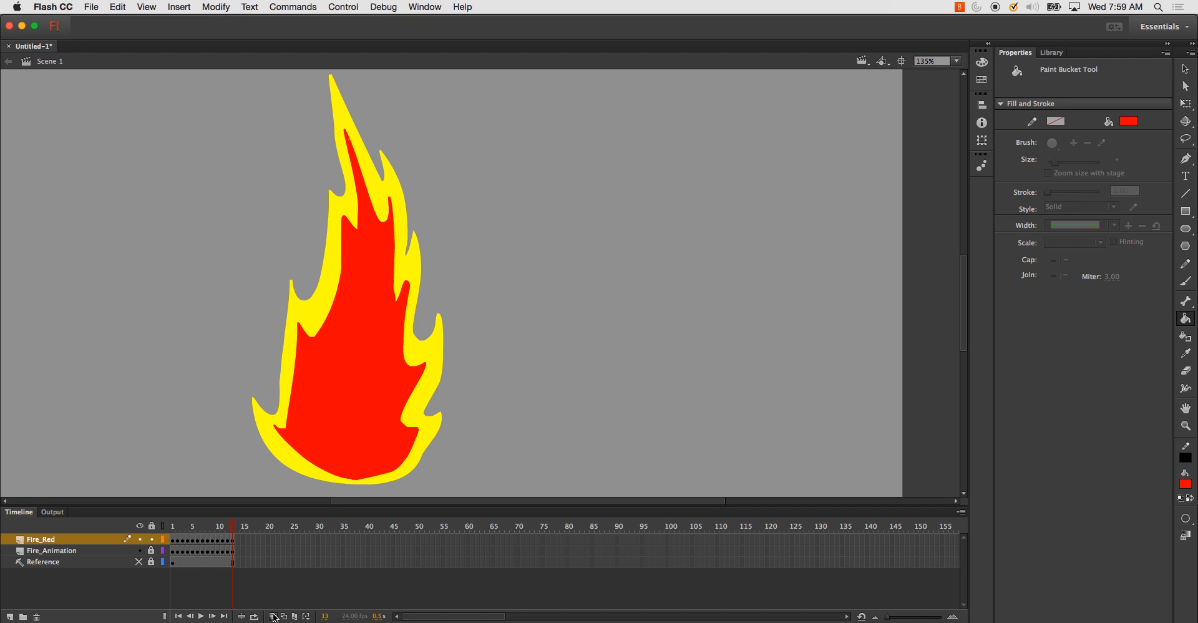
key("comma")
key("comma")
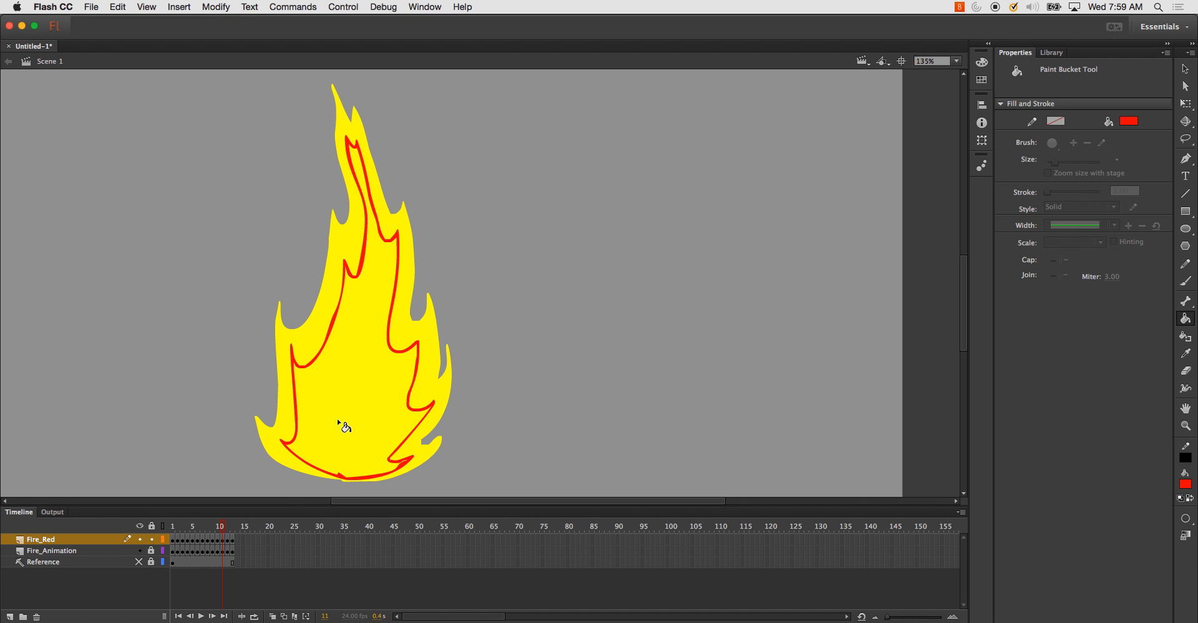
left_click(341, 423)
key("comma")
left_click(344, 426)
key("comma")
left_click(348, 427)
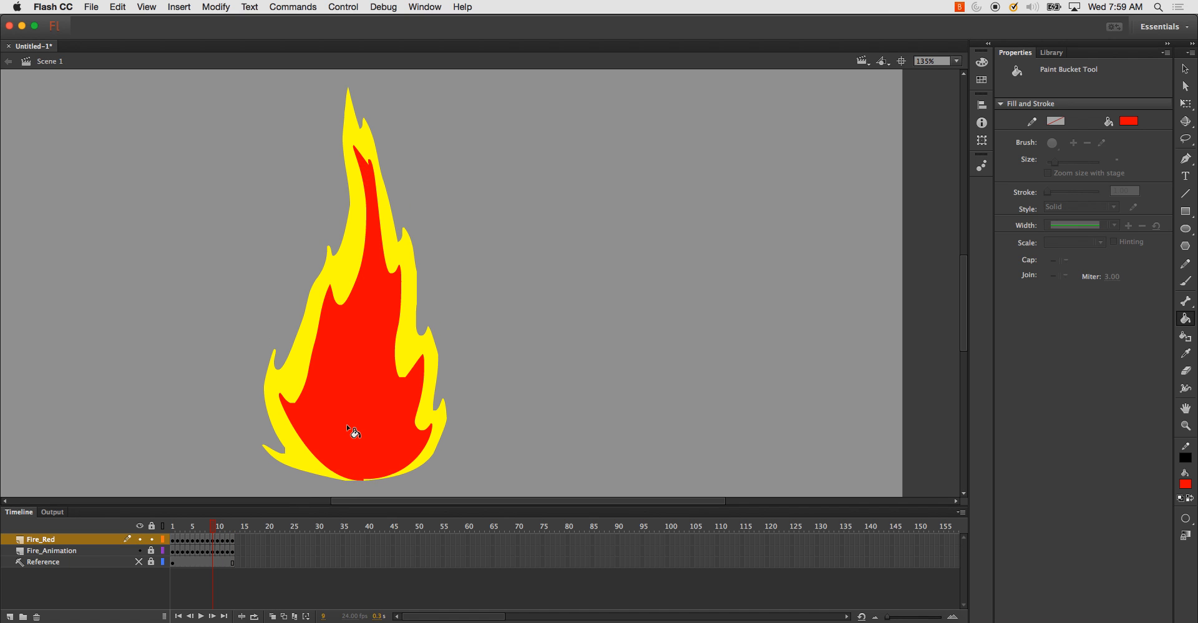
key("comma")
left_click(349, 429)
key("comma")
left_click(353, 425)
key("comma")
left_click(357, 423)
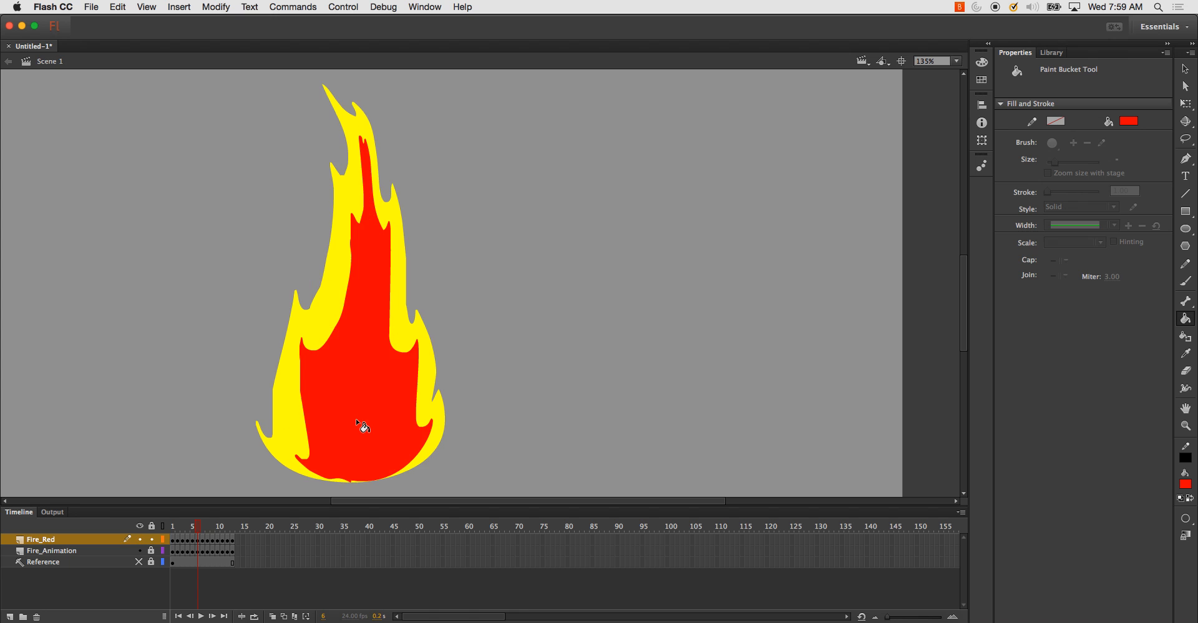
key("comma")
left_click(359, 424)
key("comma")
left_click(363, 422)
key("comma")
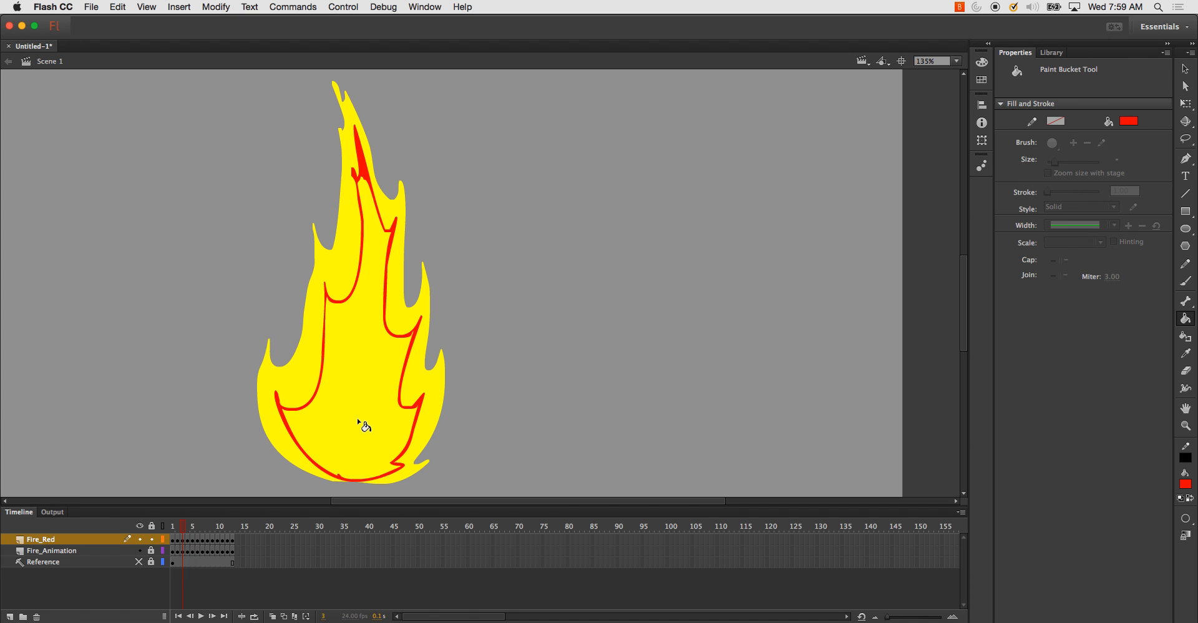
left_click(365, 426)
key("comma")
left_click(366, 424)
key("comma")
left_click(368, 429)
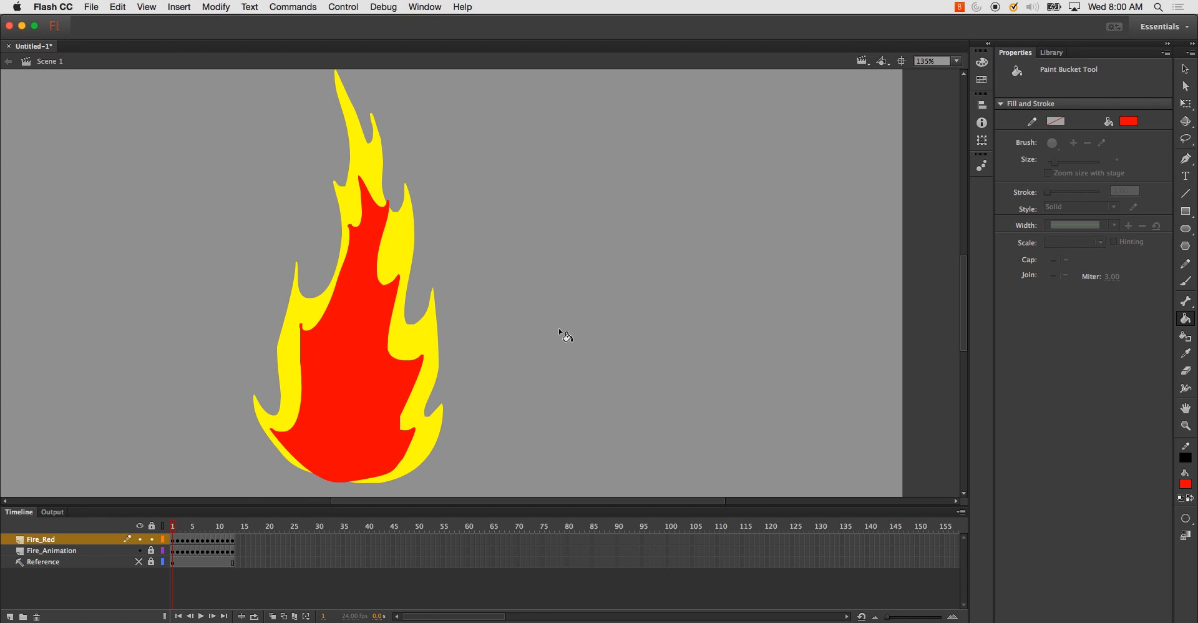
- On frame 1, erase the red flame's upper right tip and brush a taller, narrow double tip at its top
key("e")
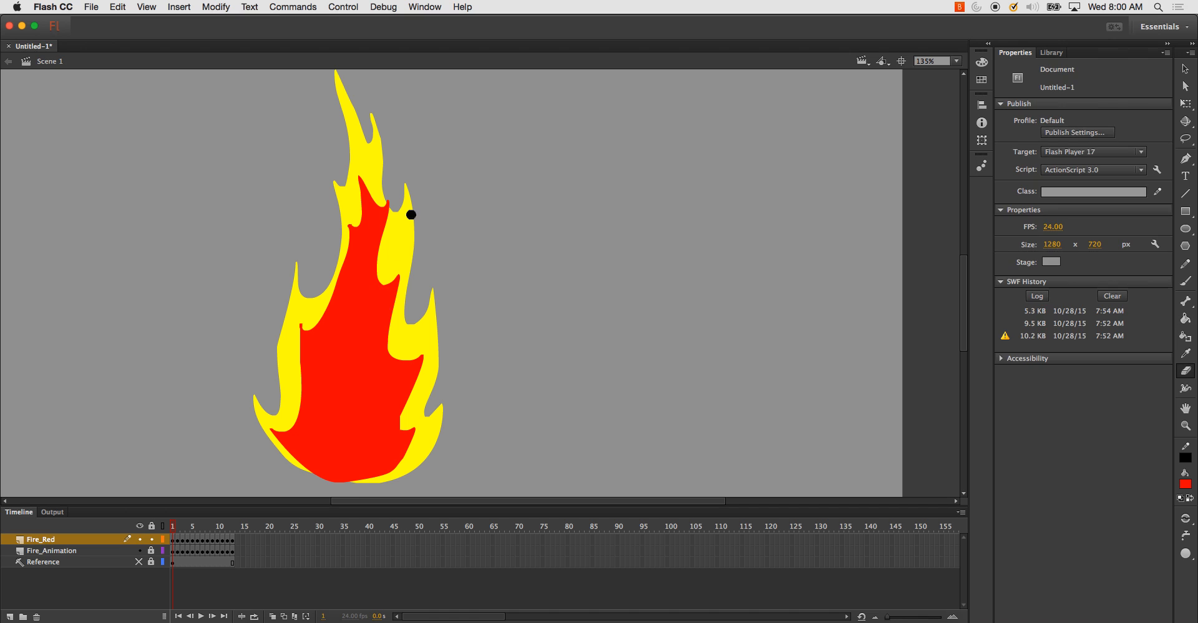
left_click_drag(382, 195, 385, 215)
key("b")
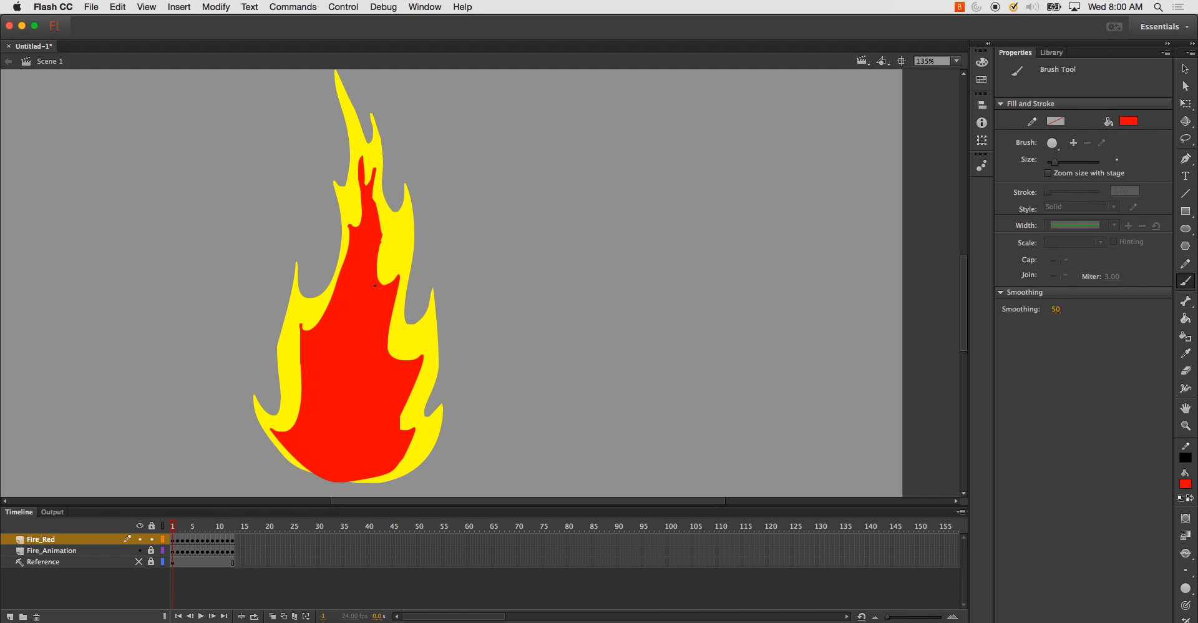
- Erase the red tip on the upper right side of frame 1, then brush a higher replacement tip and fill it red
key("e")
mouse_move(390, 268)
left_mouse_down()
mouse_move(391, 310)
mouse_move(386, 271)
left_mouse_up()
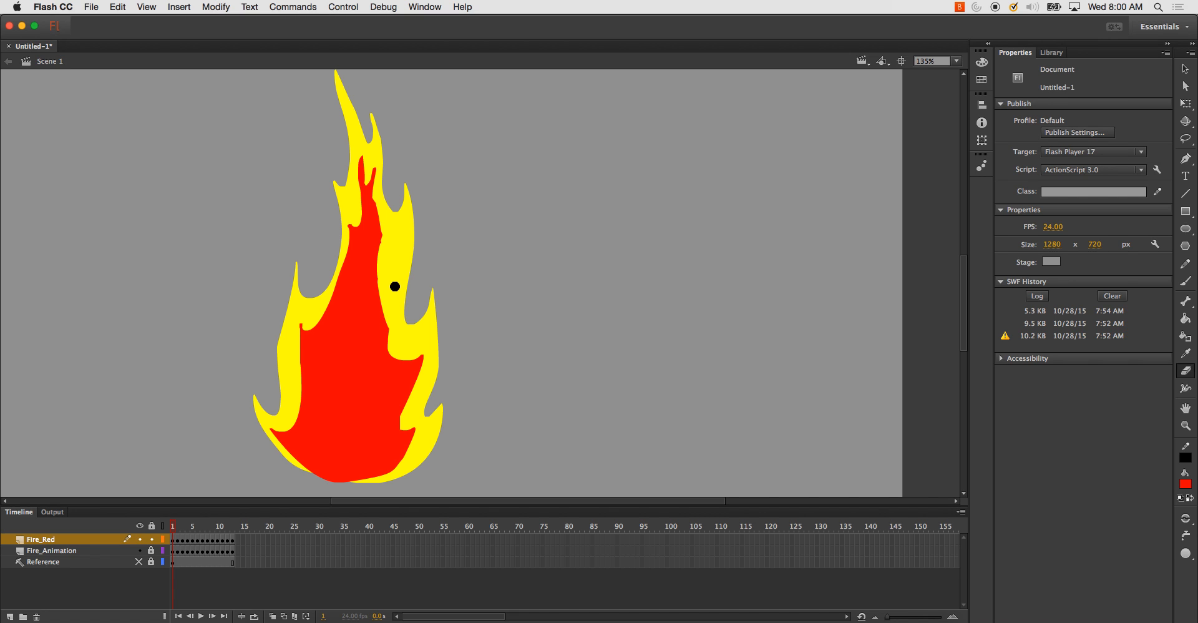
key("b")
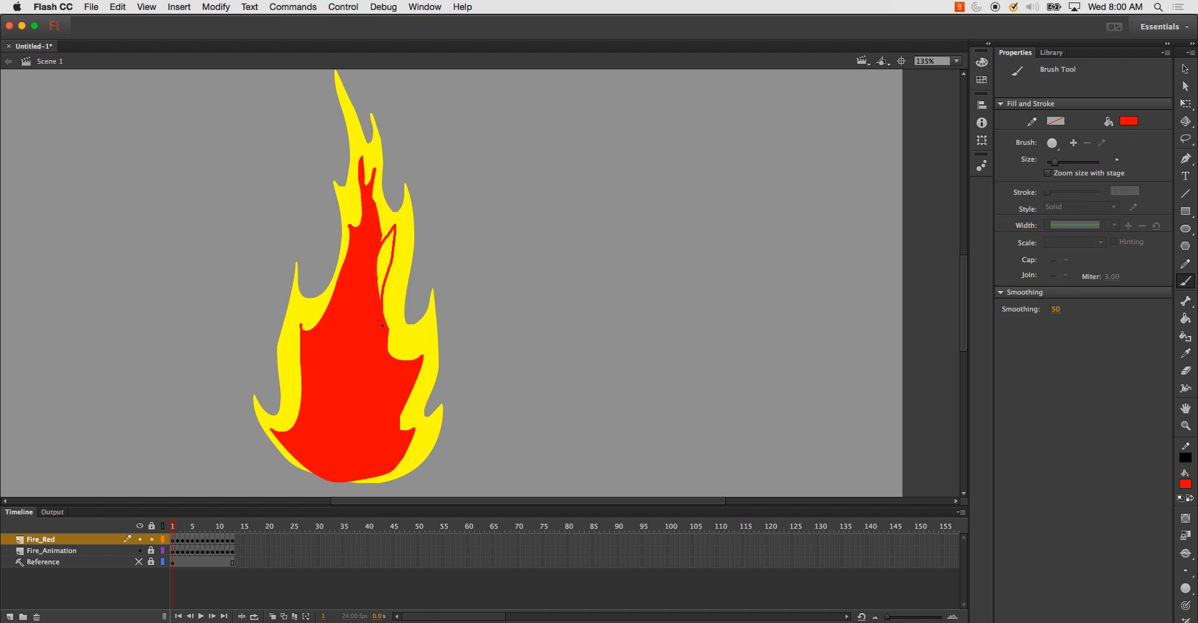
left_click_drag(383, 326, 376, 295)
key("k")
left_click(389, 265)
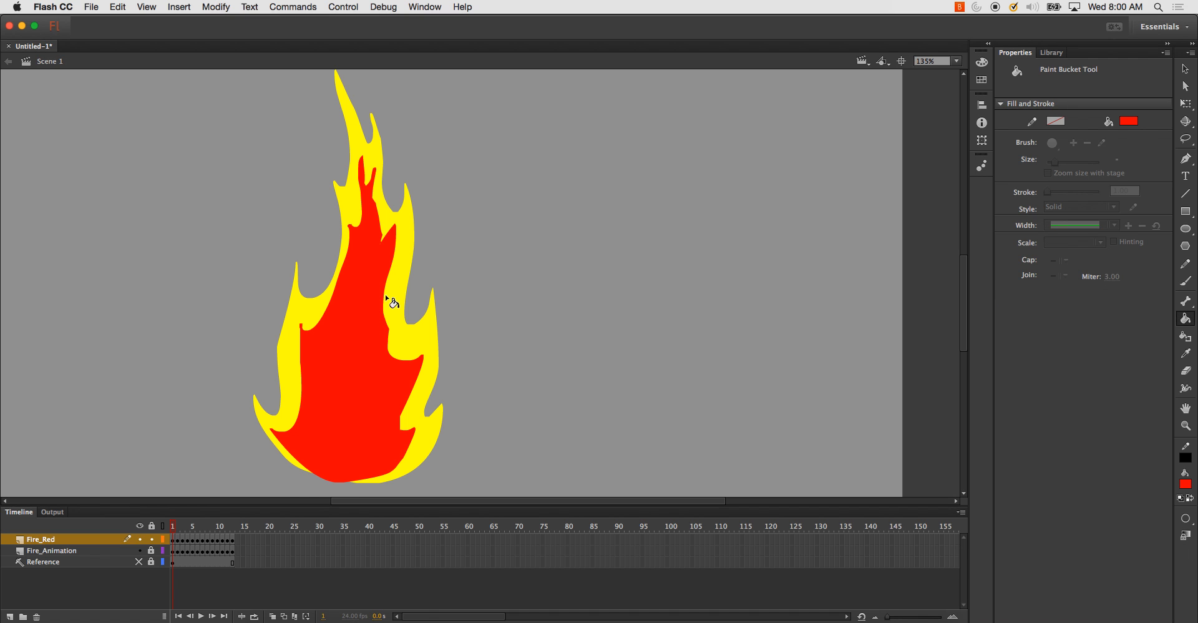
- Step through the frames from 2 onward to check how the red inner flame moves
key("period")
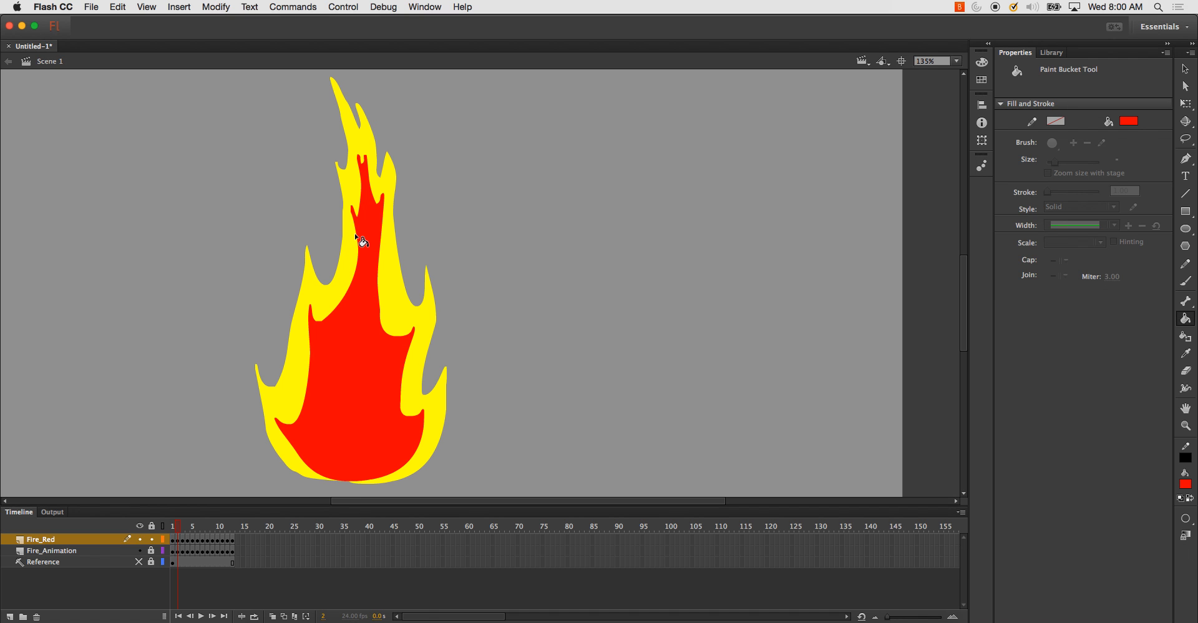
key("period")
key("period")
key("period")
key("period")
key("period")
key("period")
key("period")
key("period")
key("period")
key("period")
key("period")
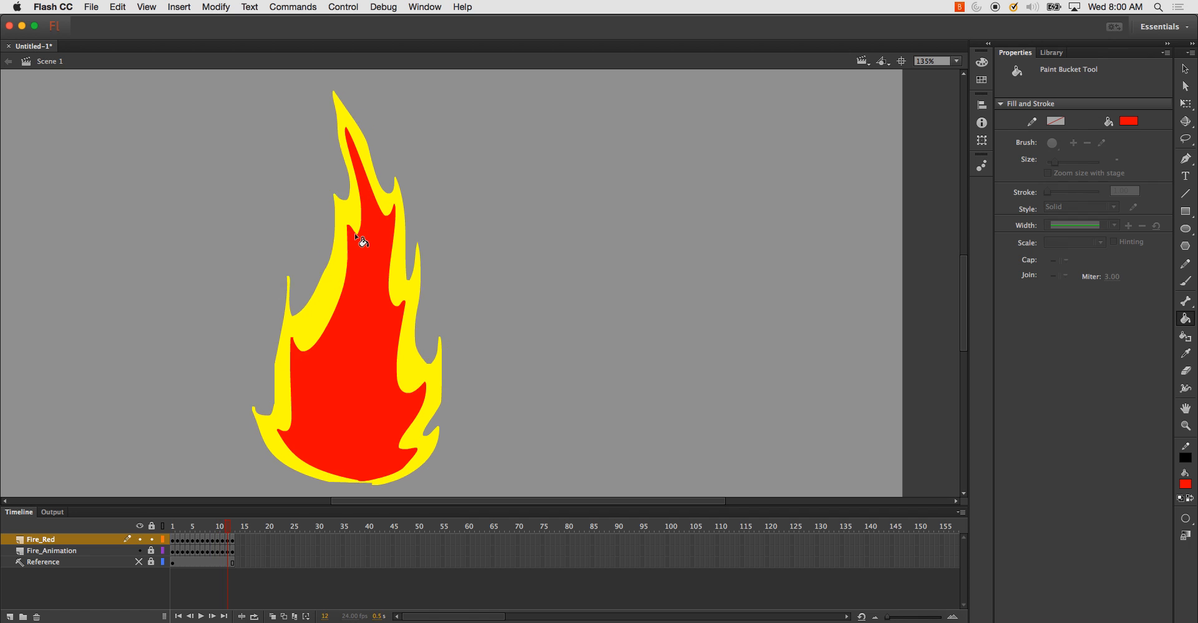
- Test the movie to check the looping fire, close the preview, and switch to the Selection tool
key("super+Return")
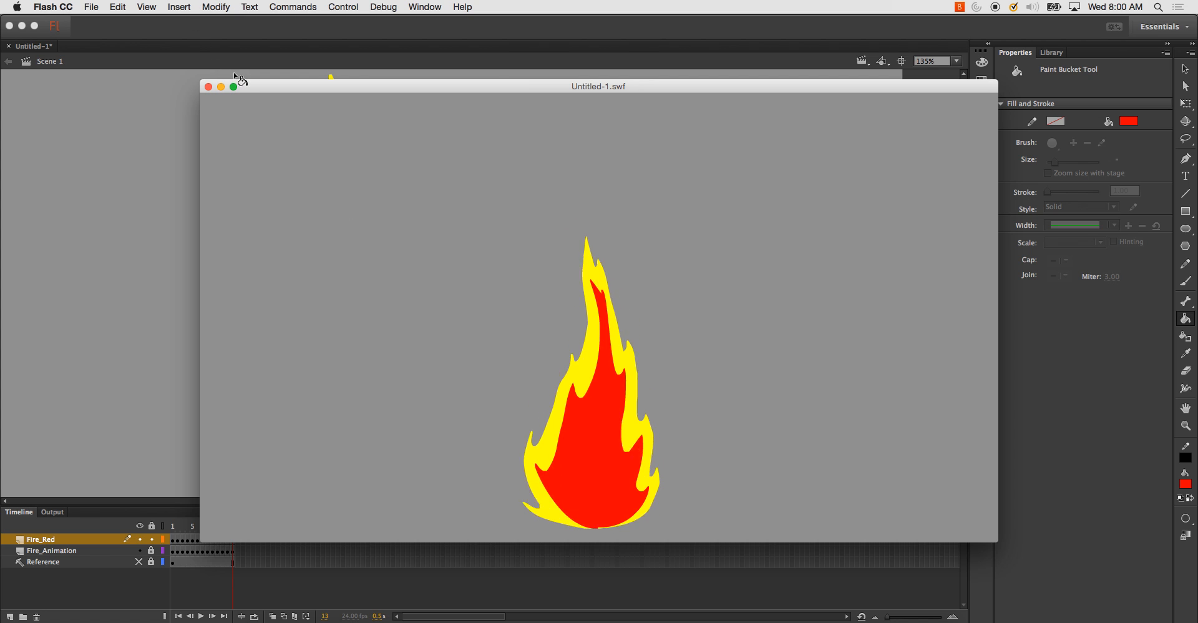
left_click(210, 87)
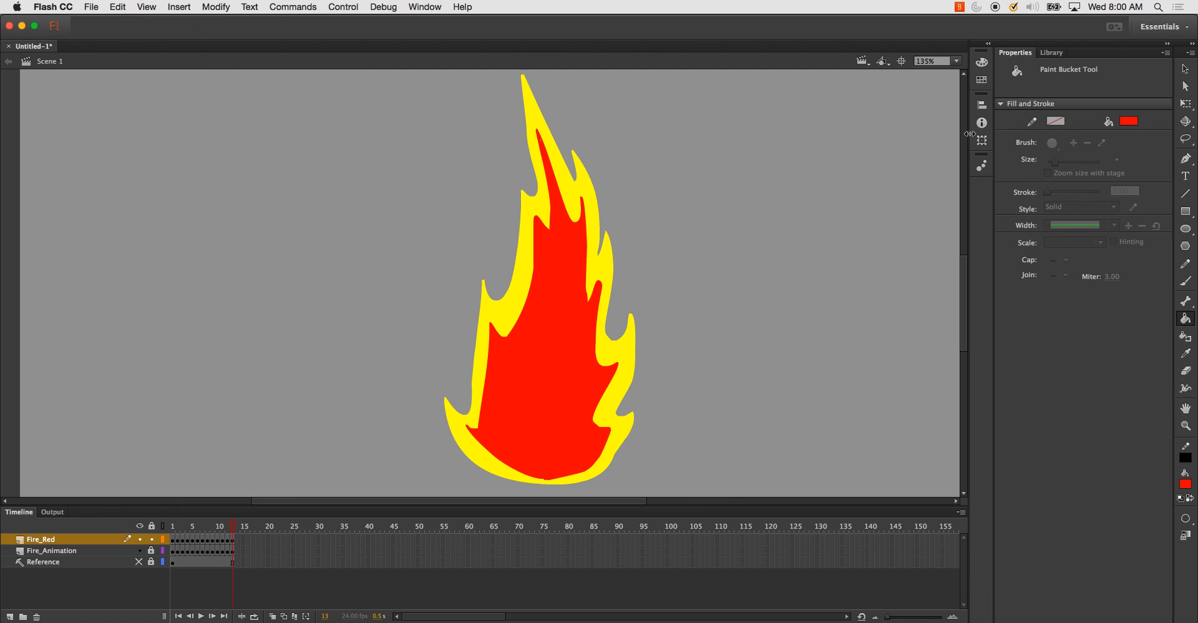
left_click(1186, 69)
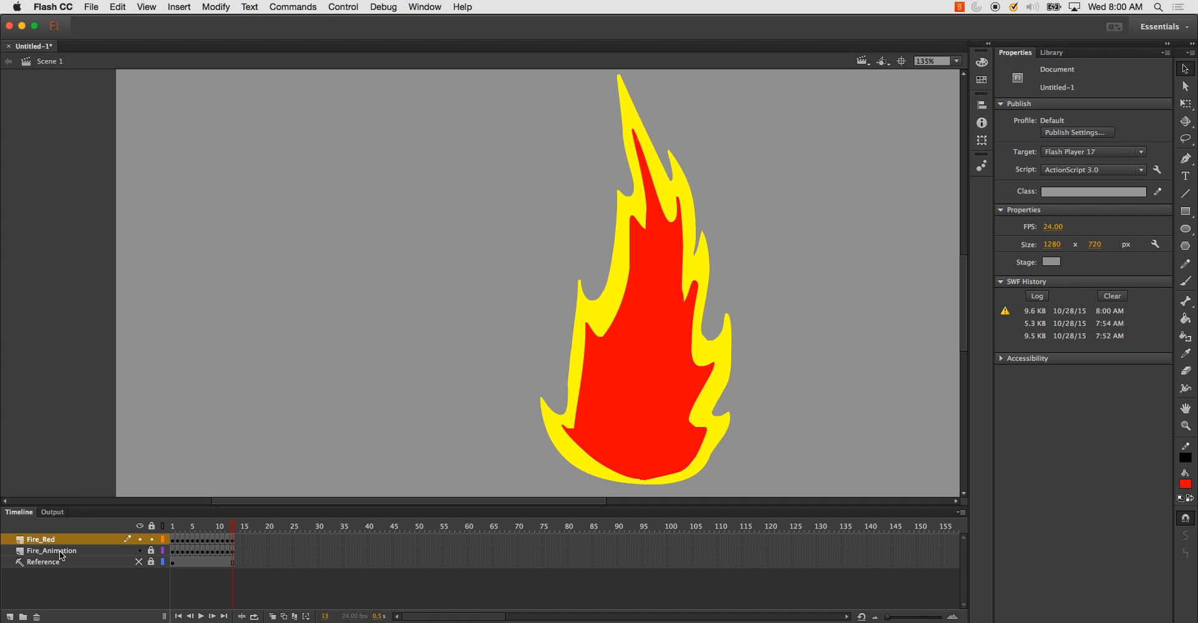
- Copy the Fire_Red and Fire_Animation layers and display the document's library
left_click(62, 552, "shift")
right_click(67, 549)
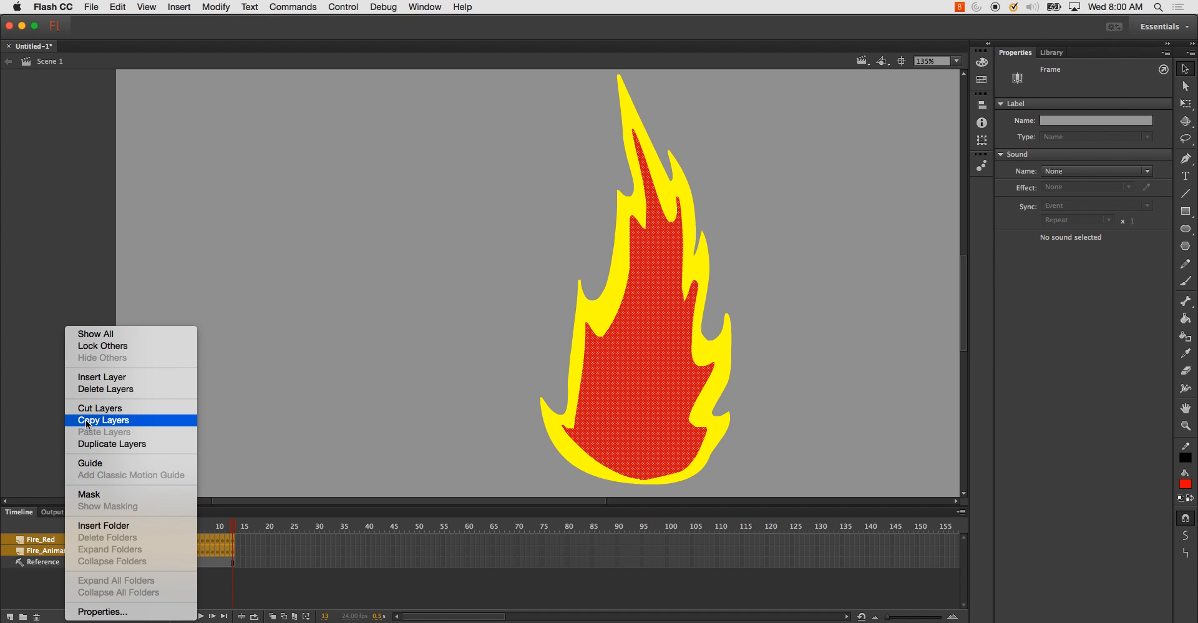
left_click(100, 421)
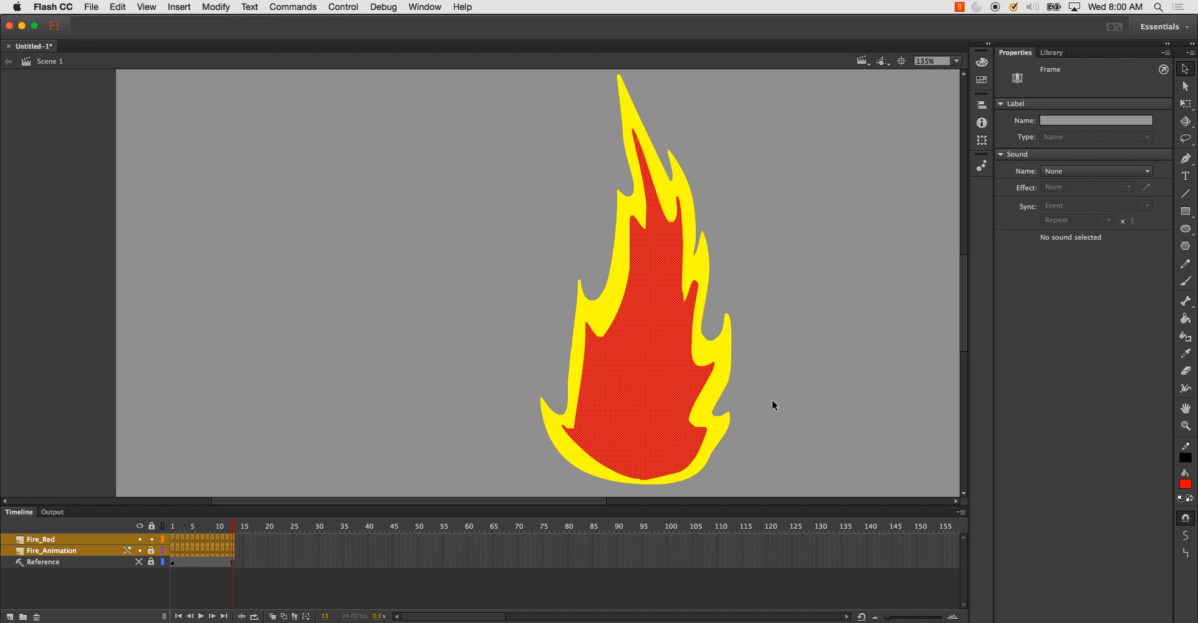
left_click(1048, 53)
left_click(433, 328)
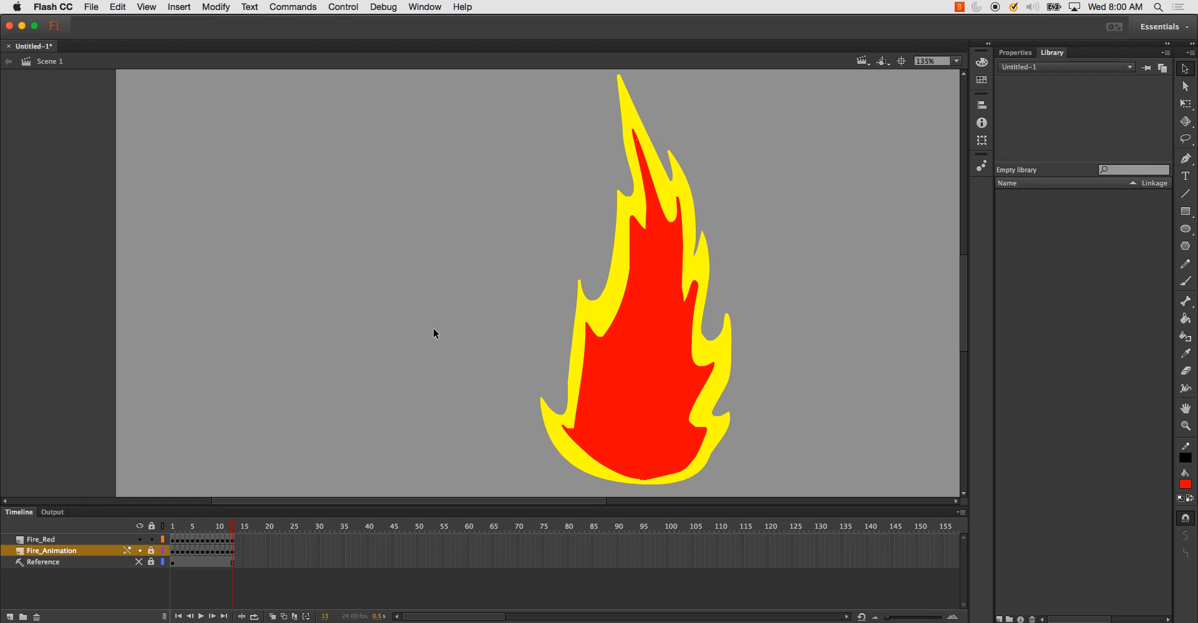
- Reselect the Fire_Red and Fire_Animation layers together and copy both again
left_click_drag(323, 502, 395, 502)
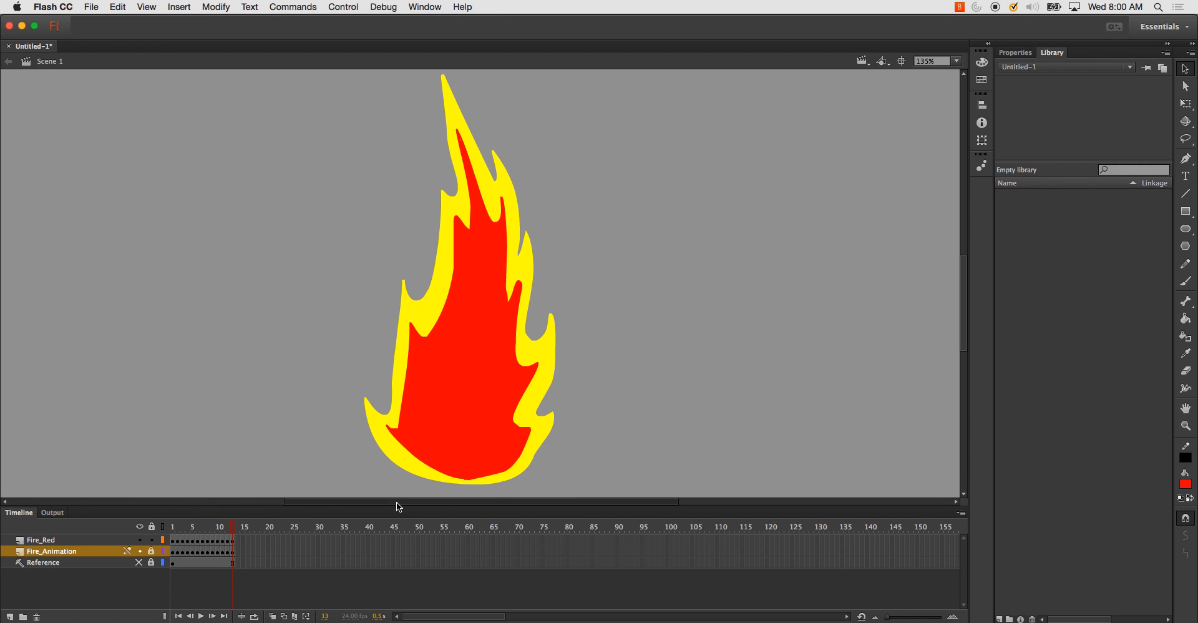
left_click(85, 541)
left_click(83, 548, "shift")
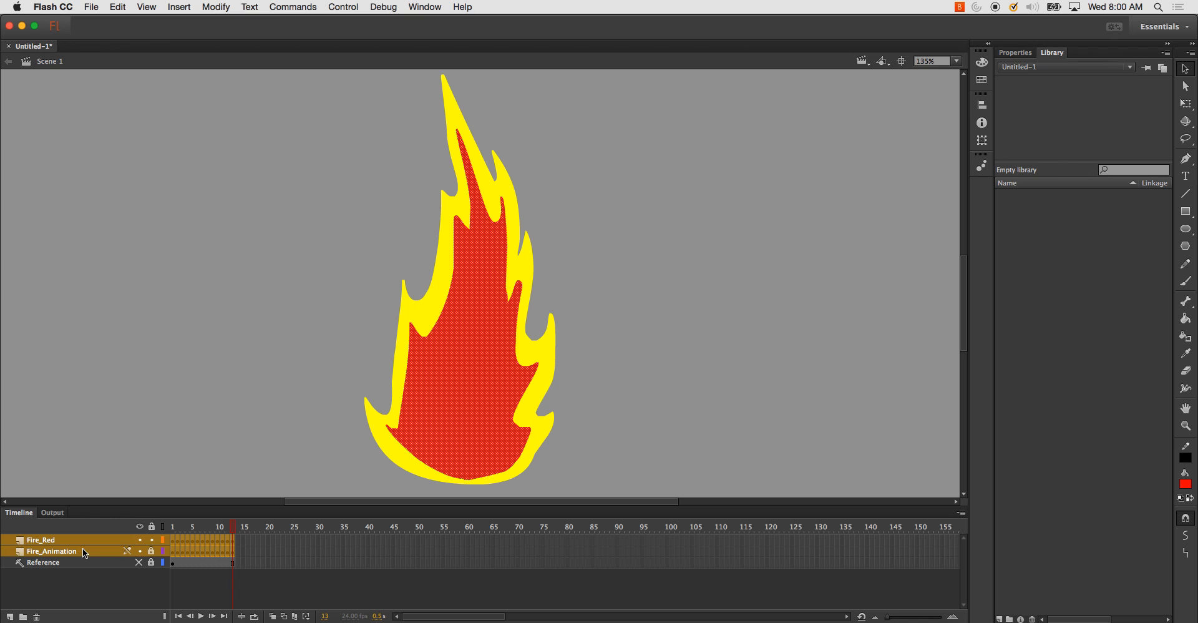
right_click(83, 548)
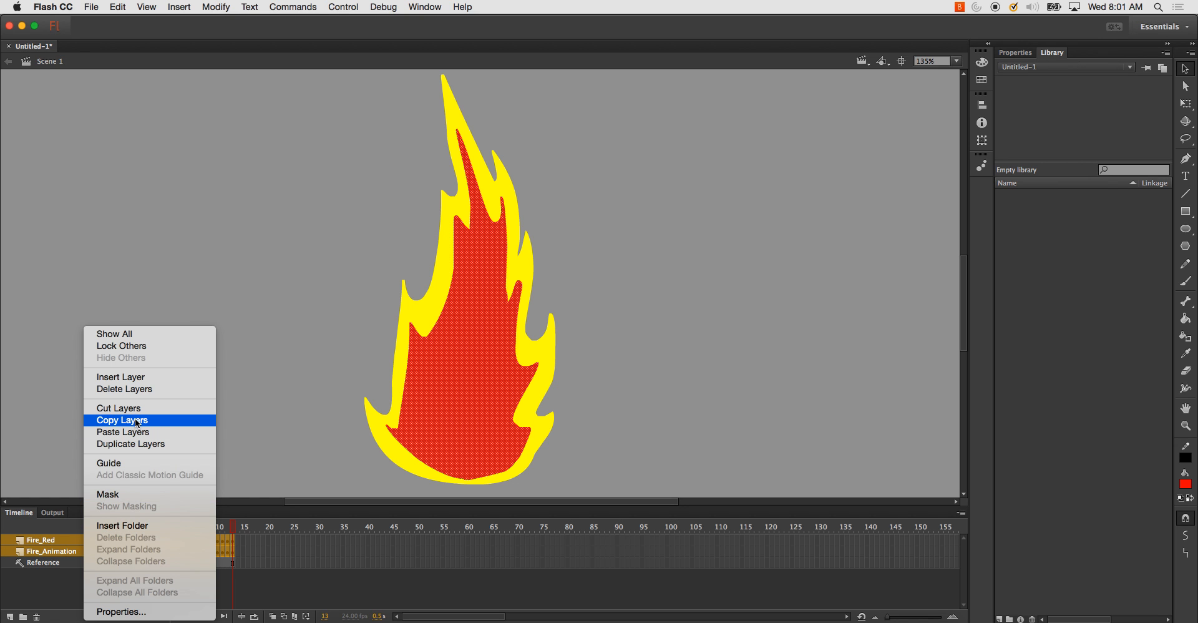
left_click(113, 418)
- Create a new Graphic symbol named Flame_Loop in the library
left_click(1085, 477)
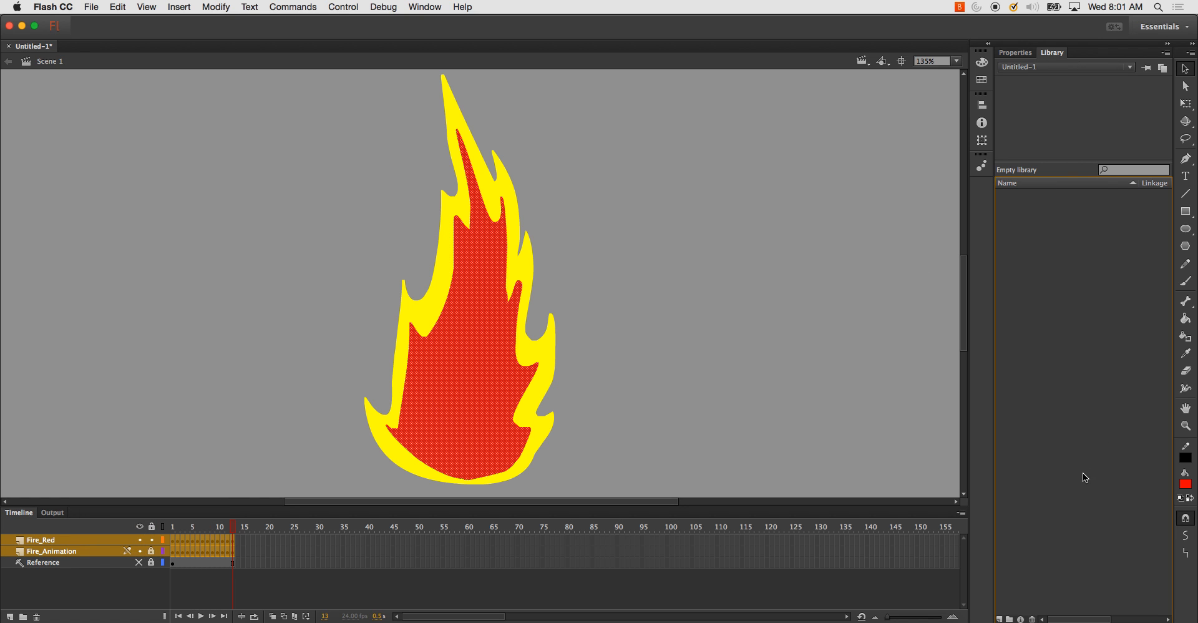
left_click(1000, 618)
type("Fire_Loop")
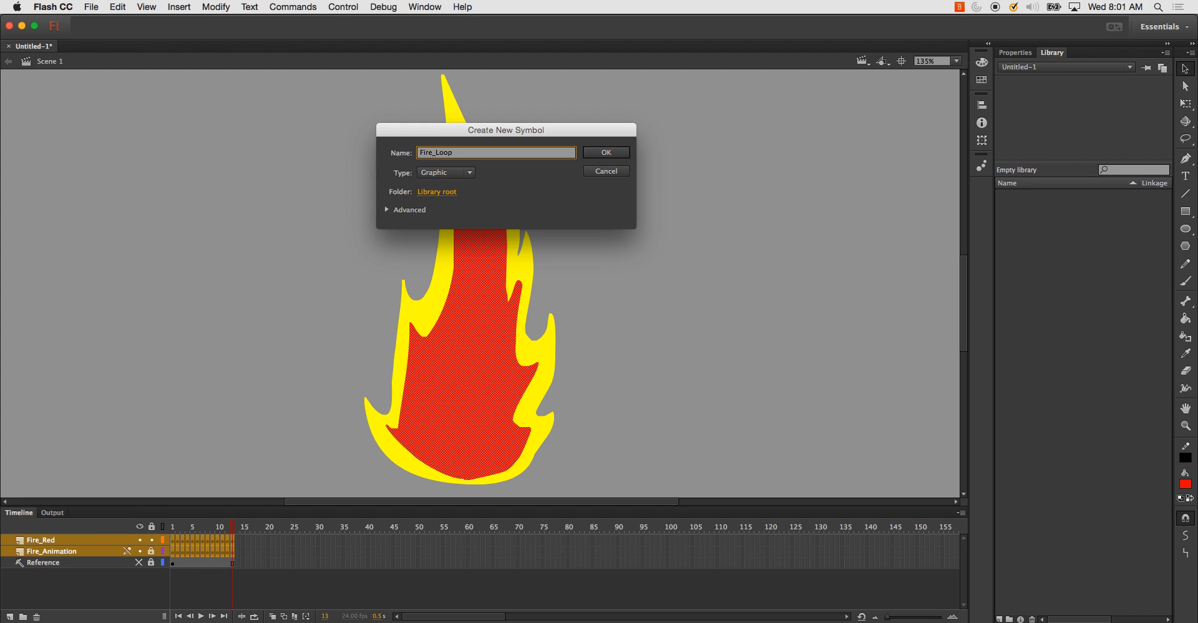
key("BackSpace")
key("BackSpace")
key("BackSpace")
type("lame")
key("Return")
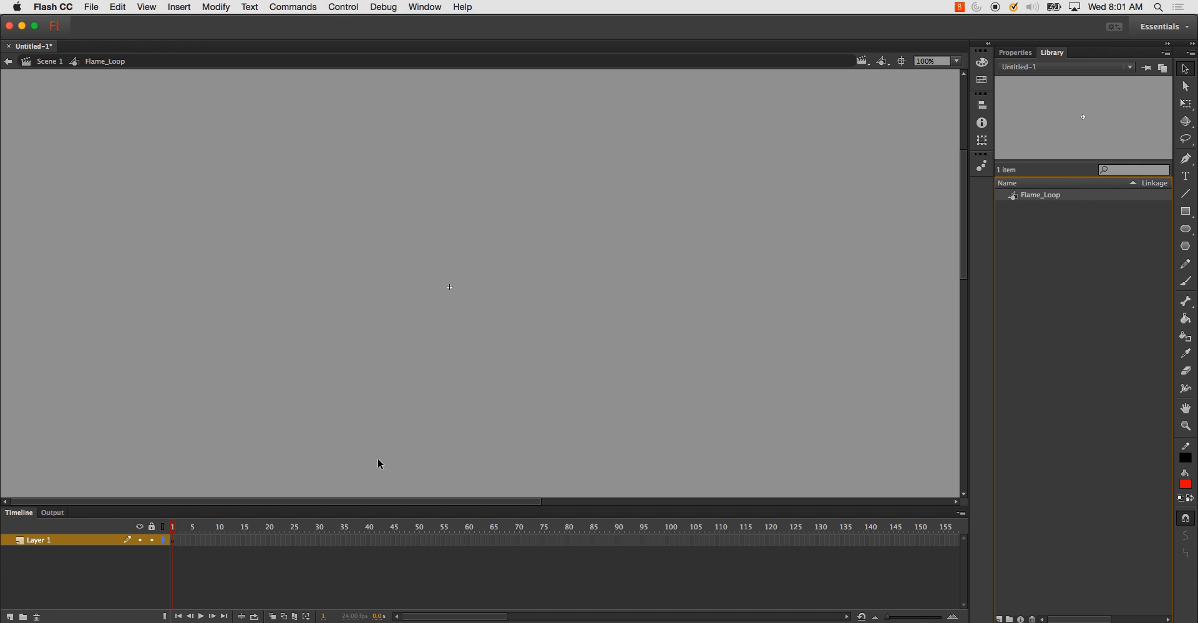
- Paste the copied fire layers into the Flame_Loop symbol's timeline and return to Scene 1
right_click(75, 539)
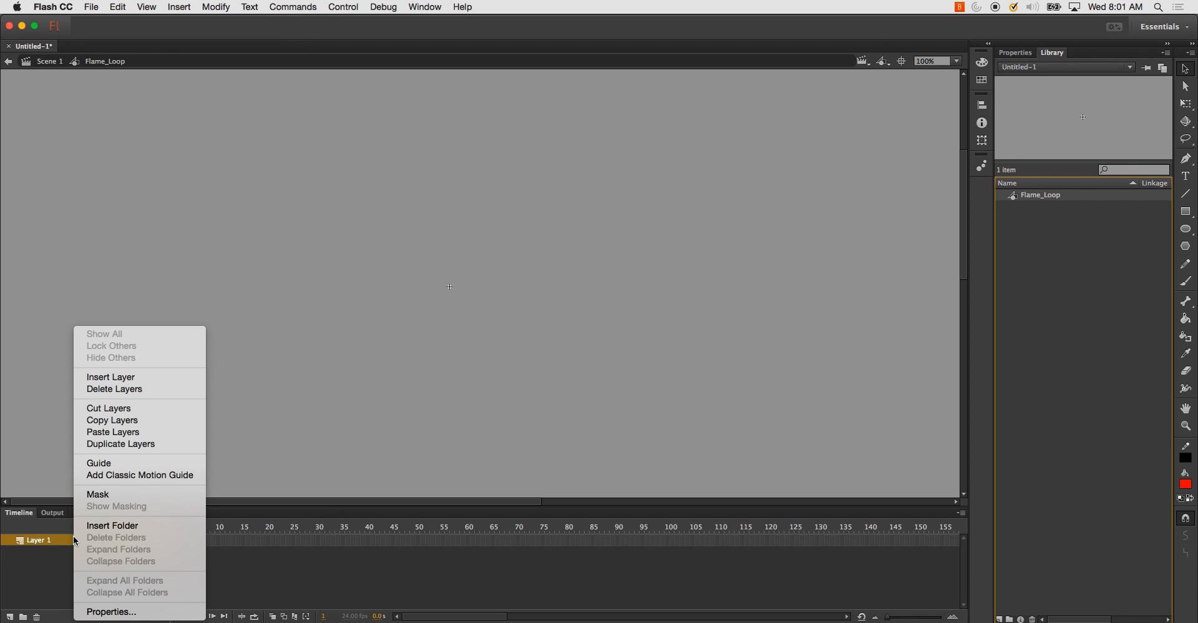
left_click(148, 435)
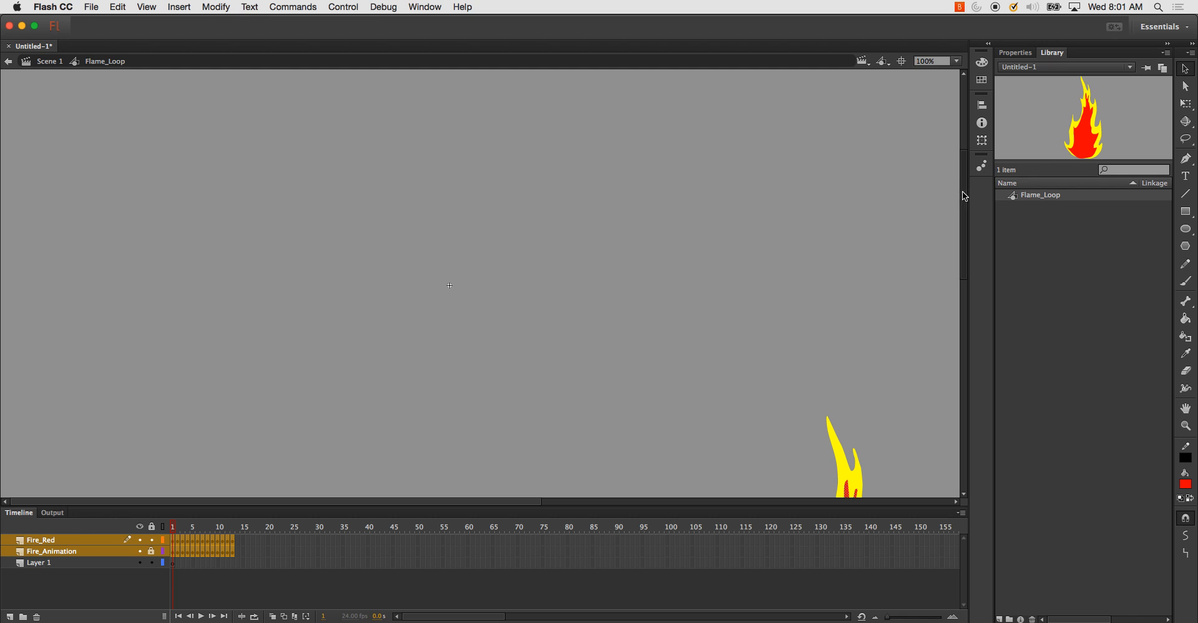
left_click_drag(962, 191, 967, 275)
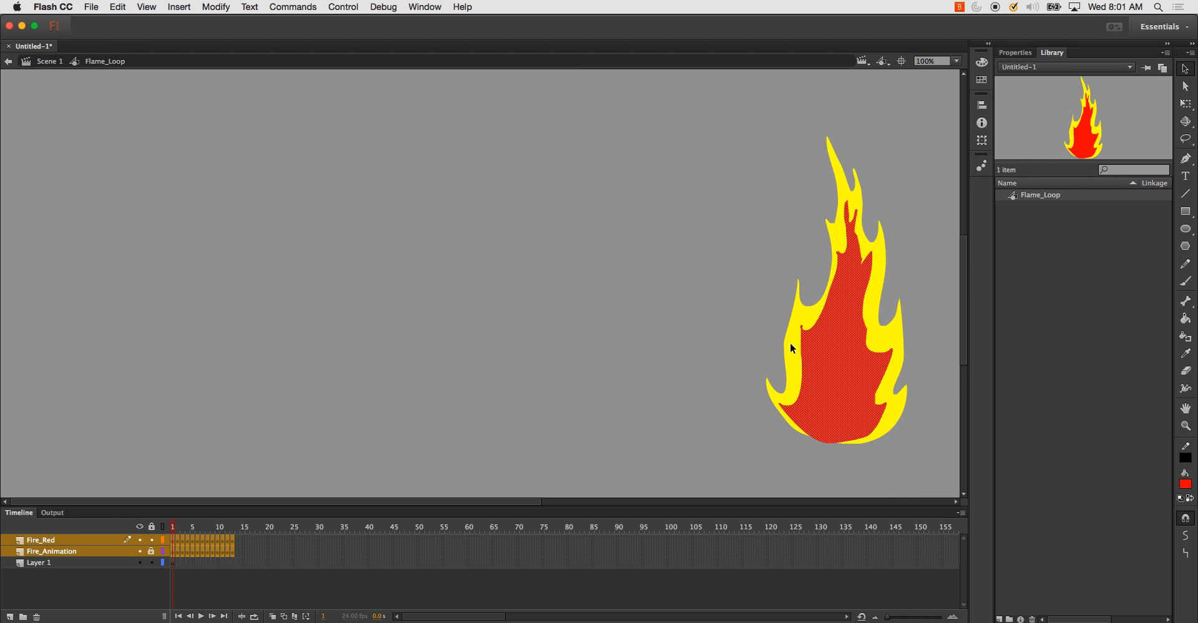
left_click(57, 66)
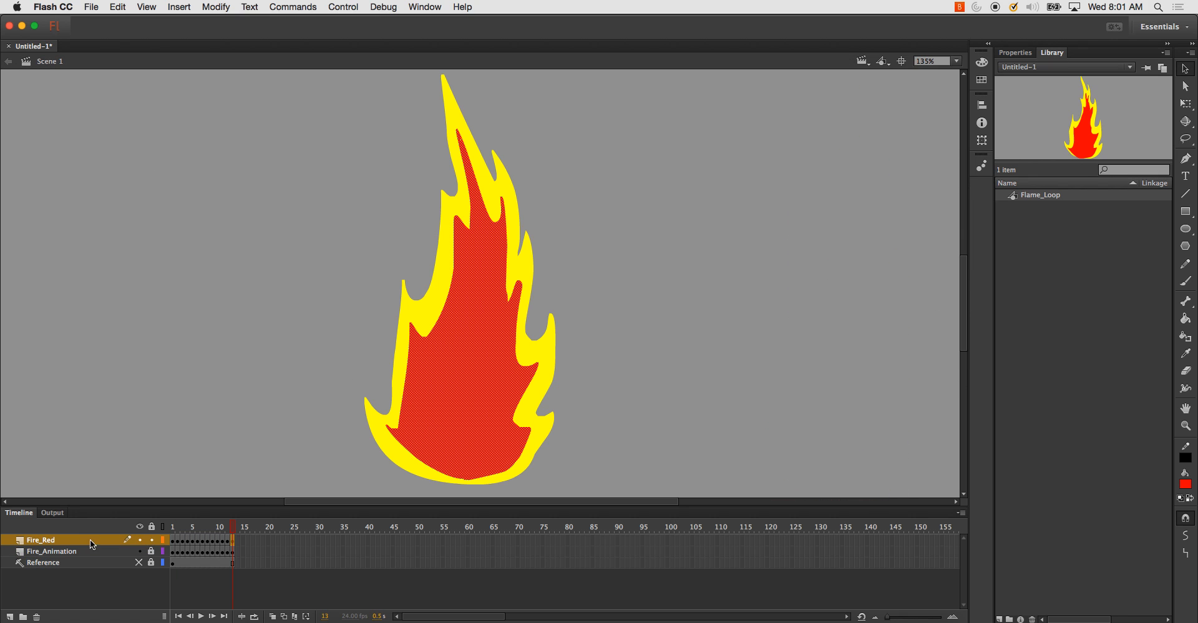
- Add a layer folder at the top of the layer stack and name it Original_Flame
left_click(57, 559, "shift")
left_click(23, 617)
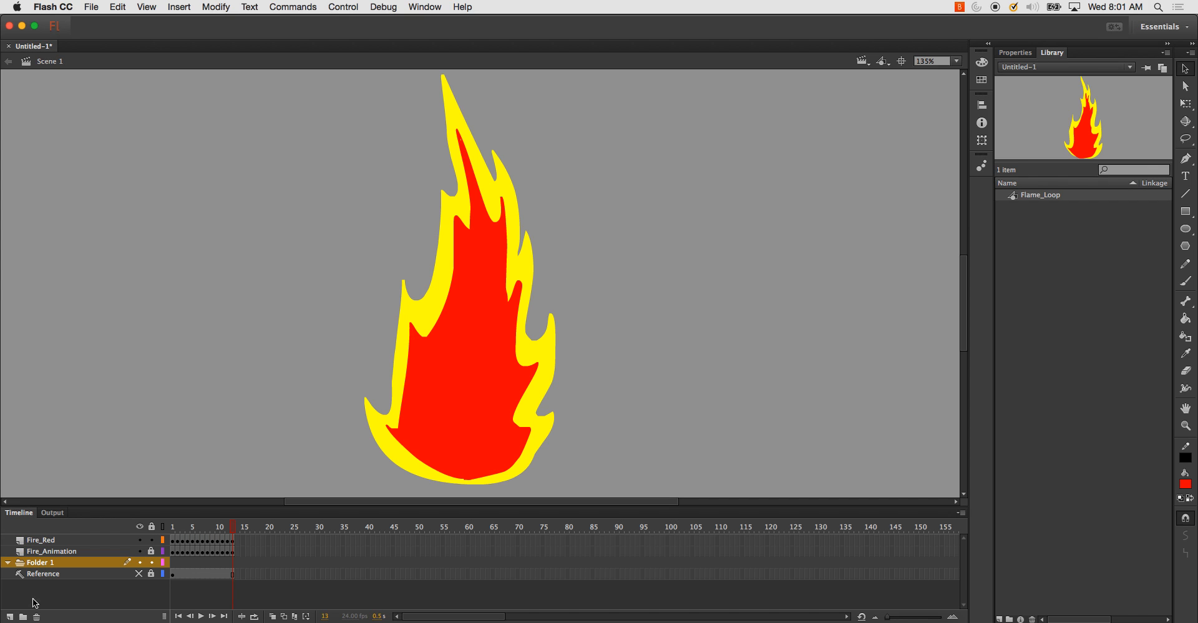
left_click_drag(42, 564, 38, 537)
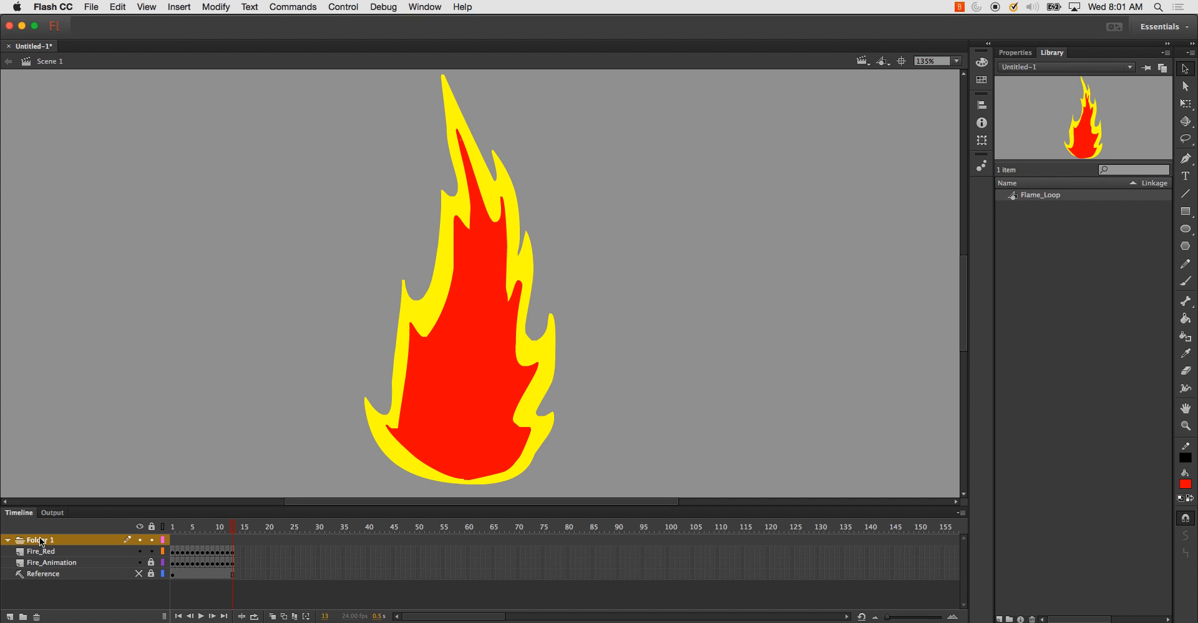
double_click(41, 540)
type("Flame")
key("Return")
double_click(55, 538)
key("Left")
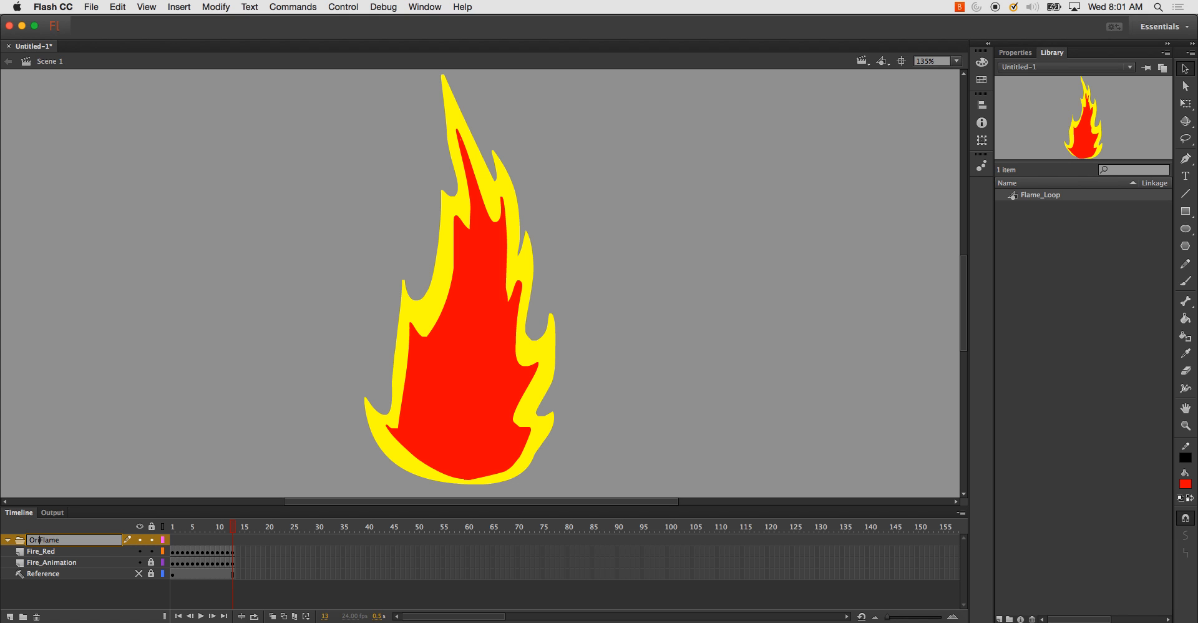
type("Original_")
key("Return")
- Move the Fire_Red, Fire_Animation and Reference layers into the Original_Flame folder
left_click(32, 553)
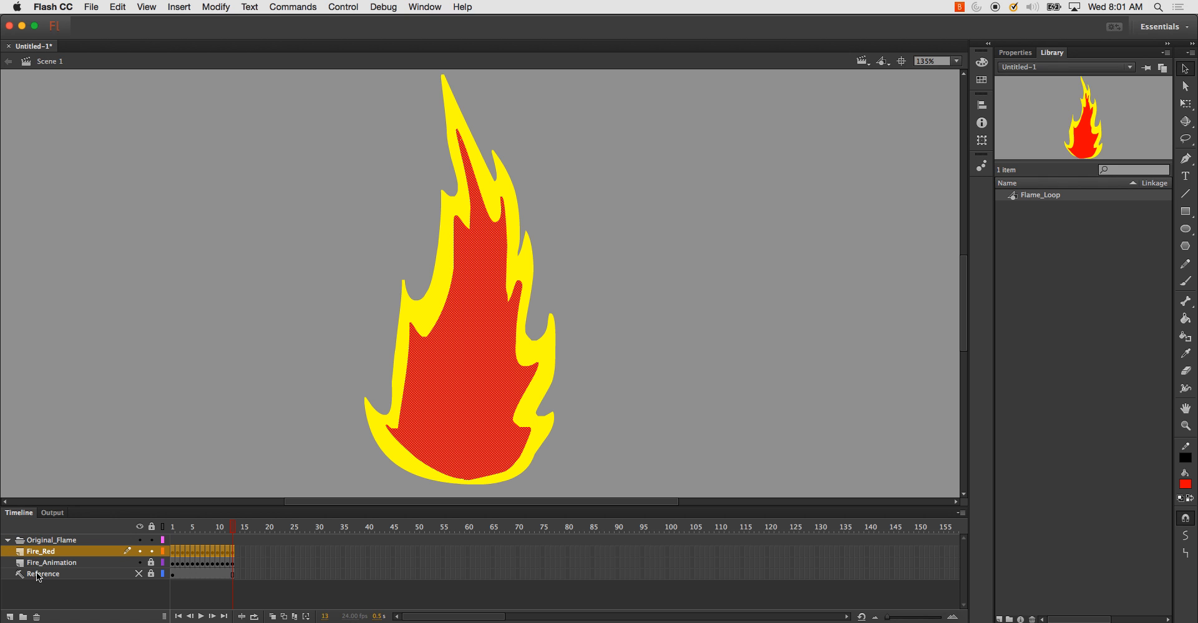
left_click(36, 572, "shift")
left_click_drag(36, 572, 27, 548)
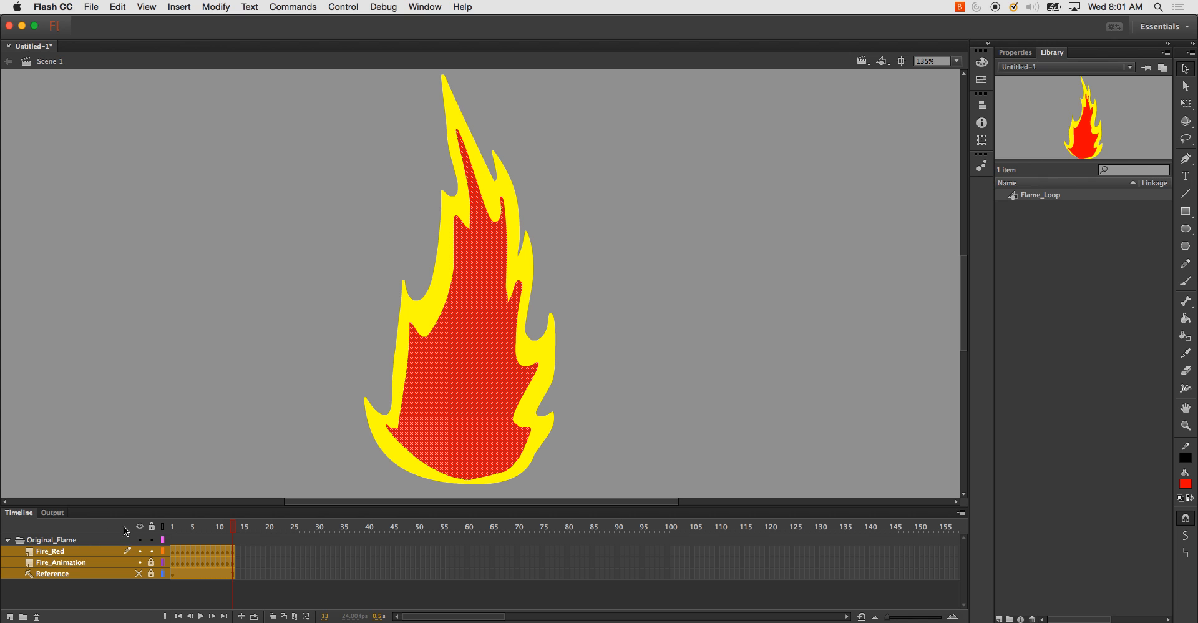
left_click(68, 561)
right_click(64, 563)
left_click(46, 563)
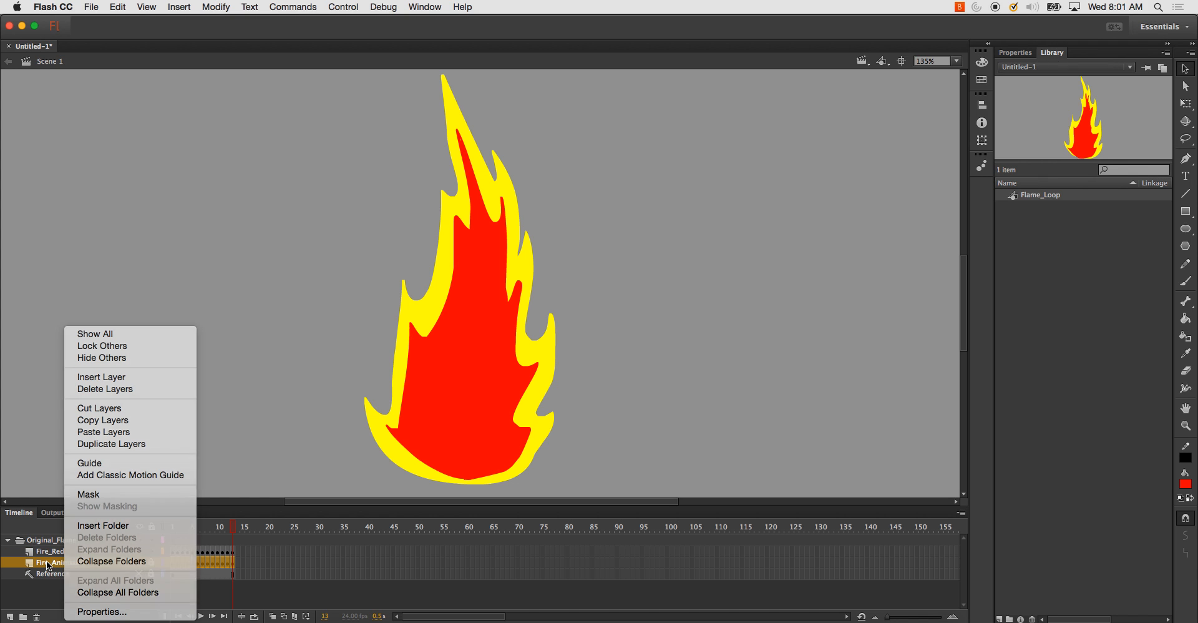
left_click(8, 540)
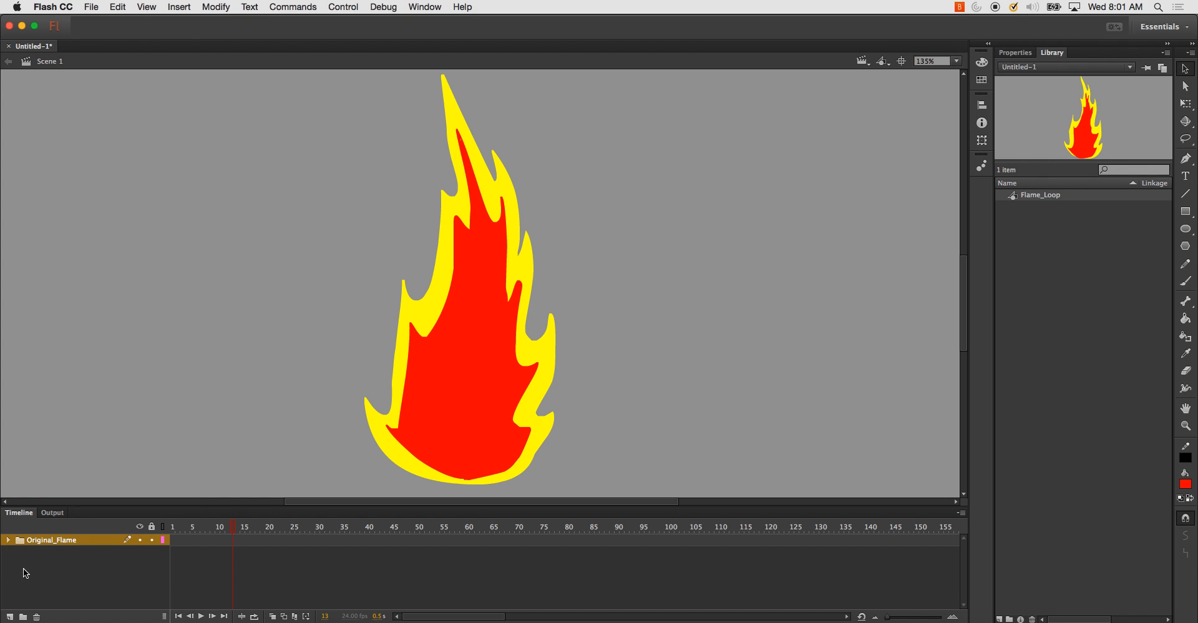
left_click(8, 540)
- Add a new layer, move it above and outside the Original_Flame folder, and collapse the folder
left_click(44, 563)
left_click(42, 552)
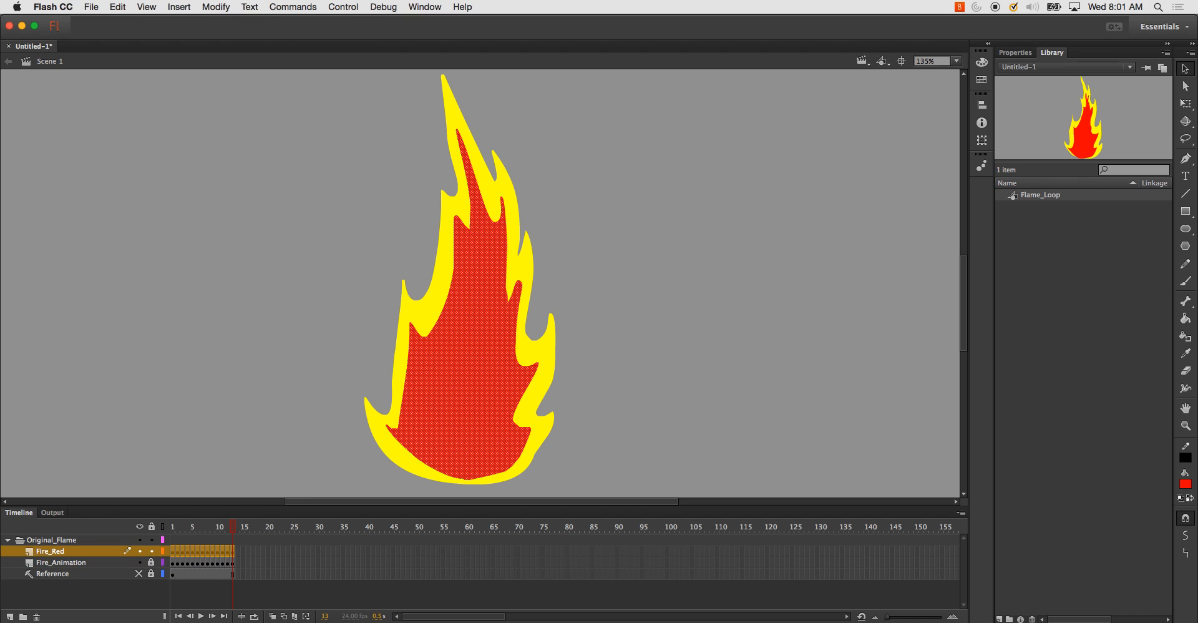
left_click(10, 617)
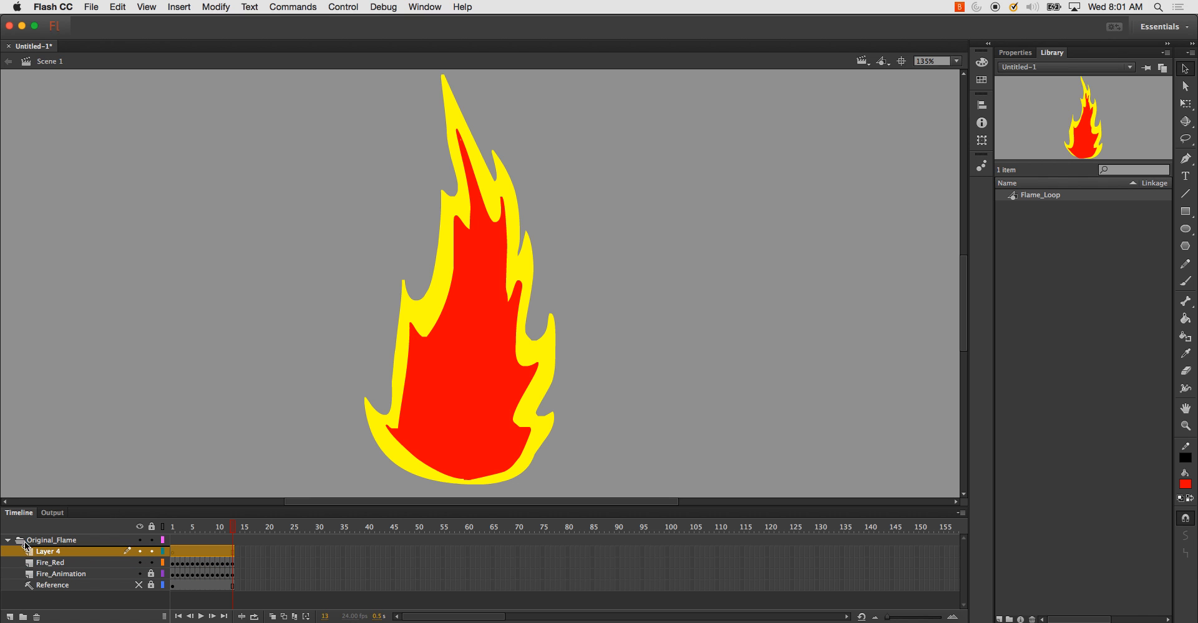
left_click_drag(14, 537, 14, 537)
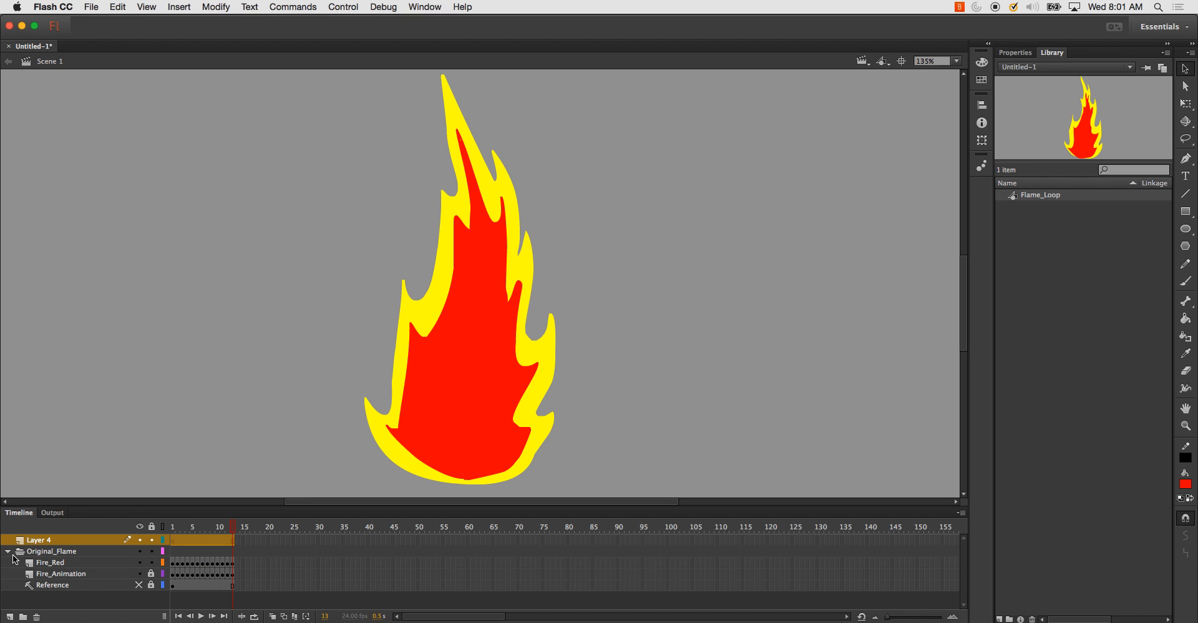
left_click(8, 552)
- Rename the new layer above the folder as Flame_Loop
double_click(50, 540)
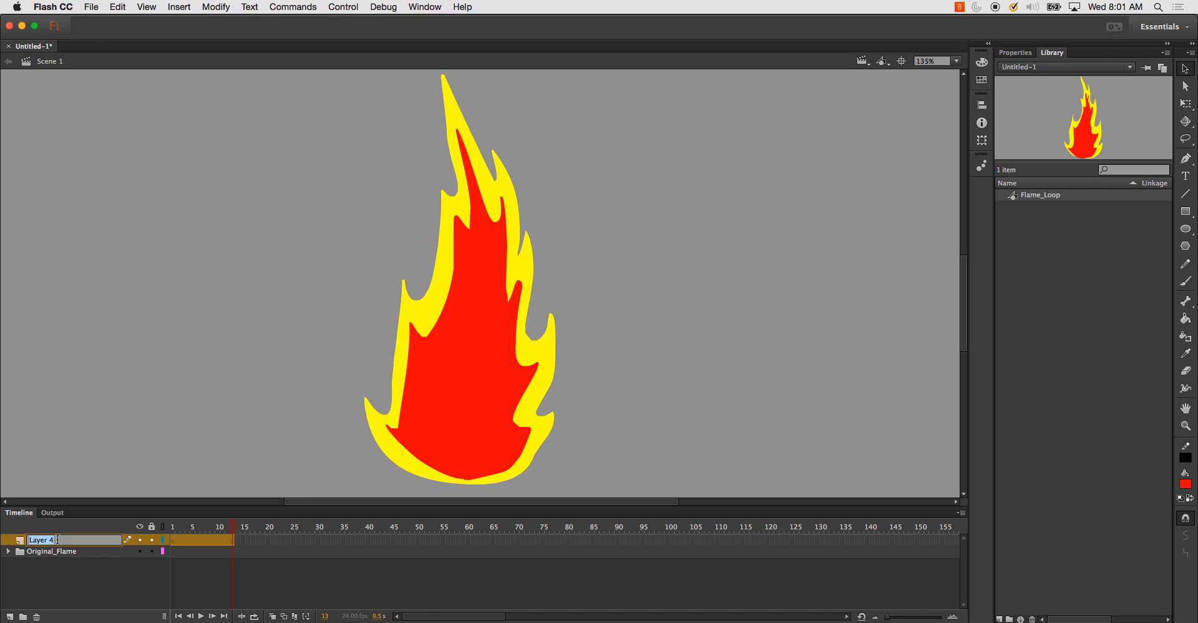
type("Flame_Loop")
key("Return")
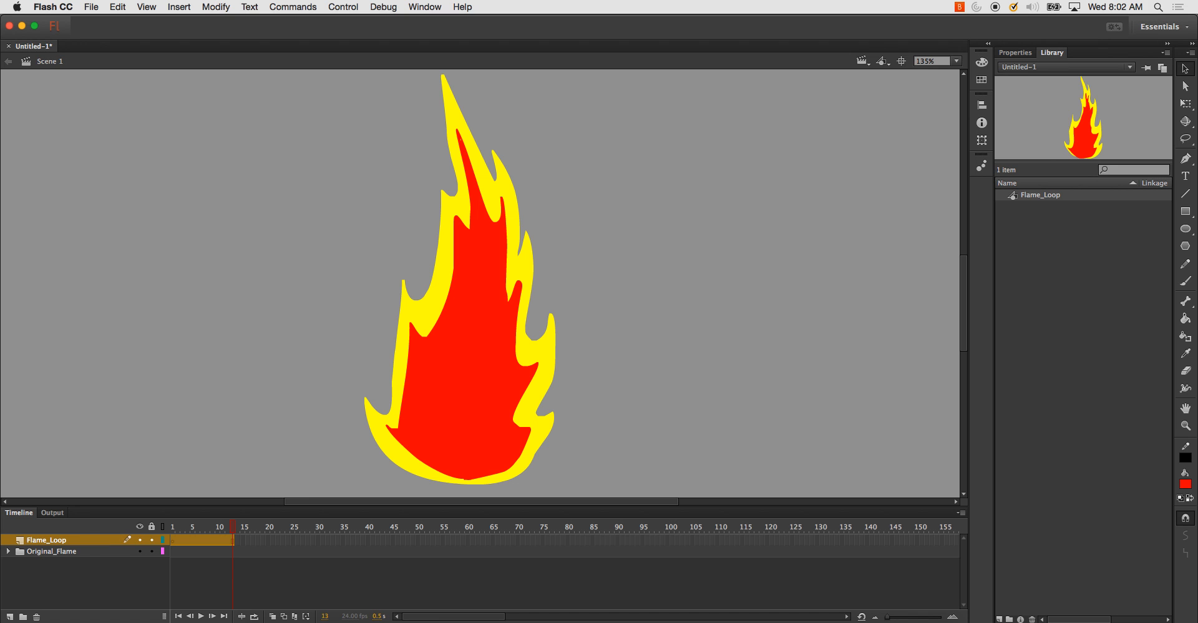
- Change the Flame_Loop library symbol's type to Movie Clip in its symbol properties
left_click(1023, 197)
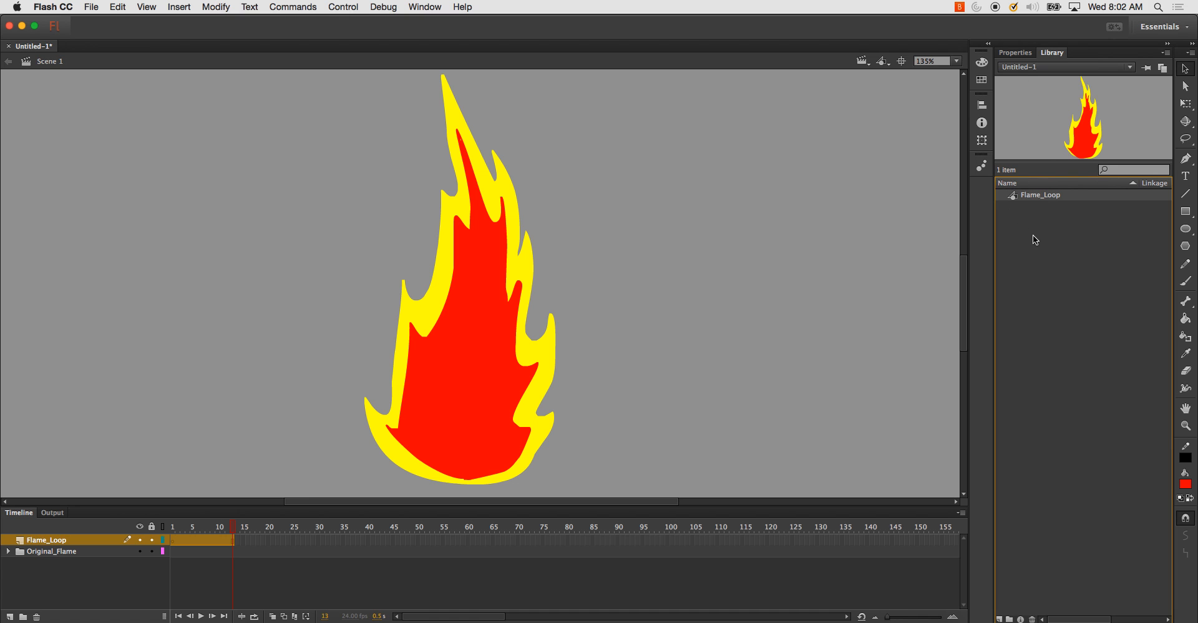
right_click(1042, 198)
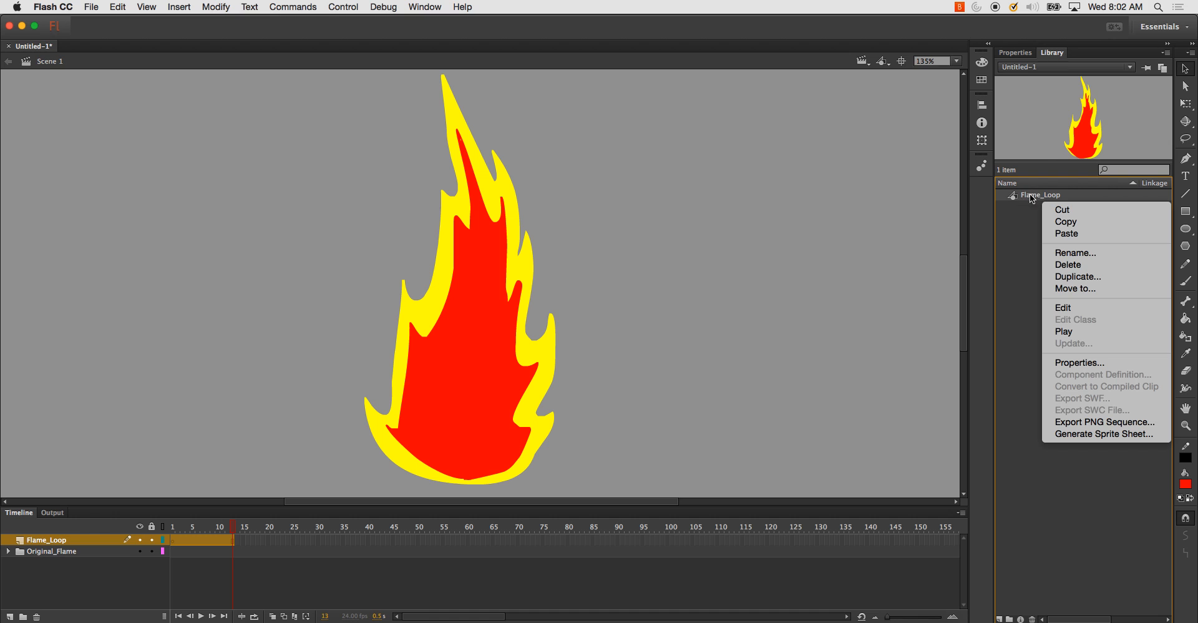
left_click(1076, 362)
left_click(468, 173)
left_click(459, 186)
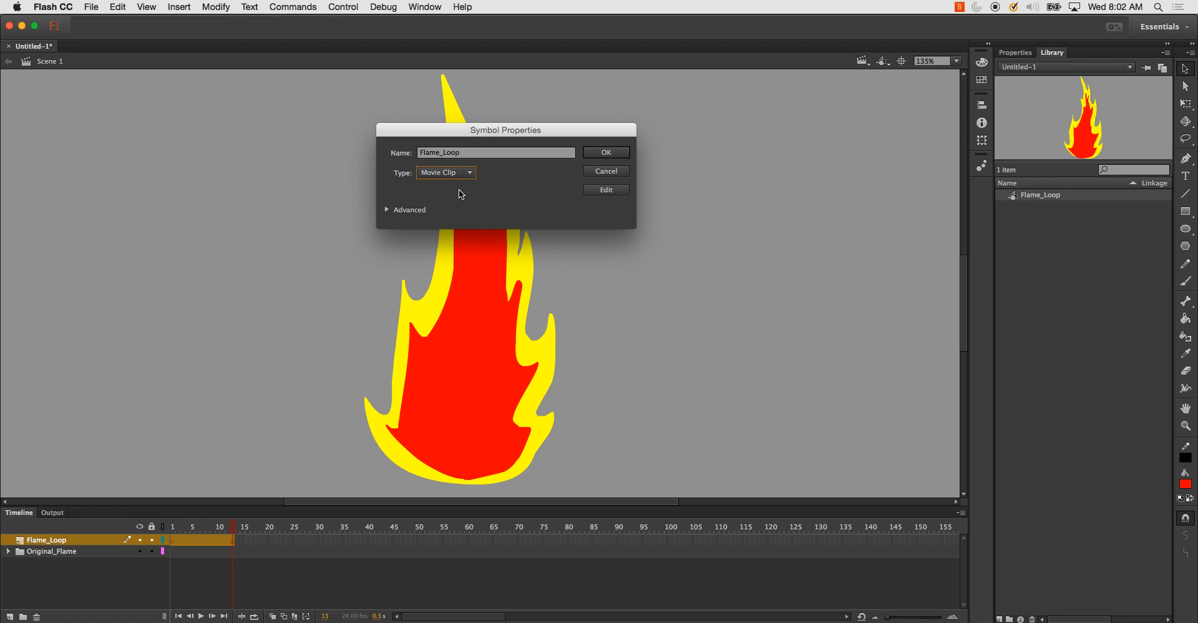
left_click(600, 154)
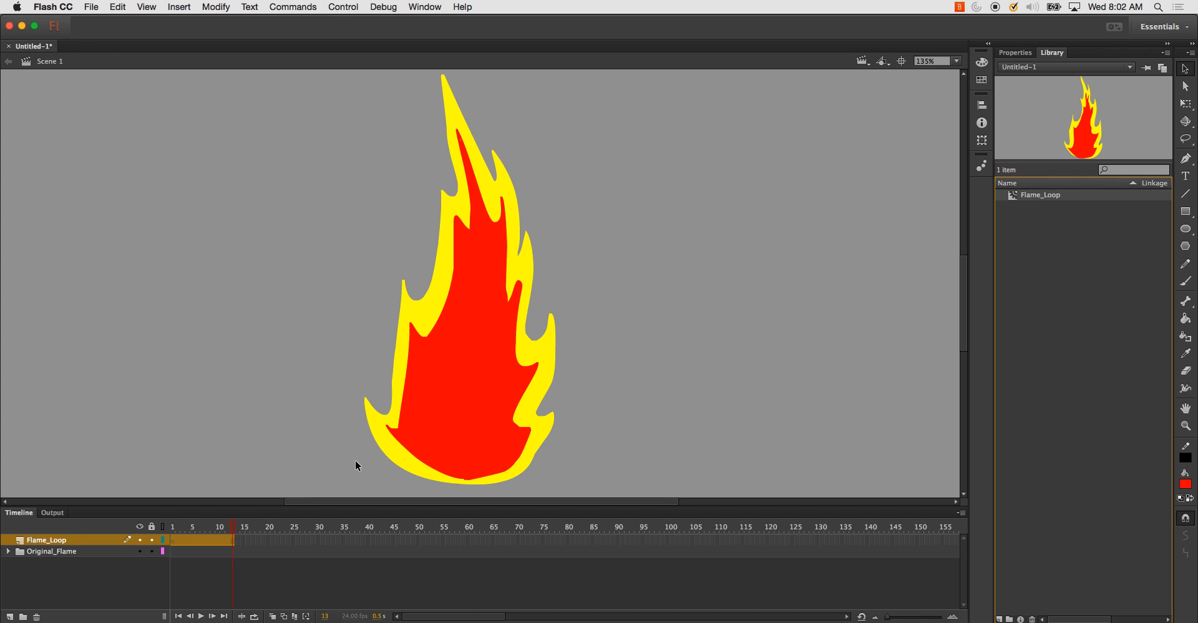
- Place a Flame_Loop instance on the stage to the right of the original flame and test the movie
scroll(356, 464, "left", 3)
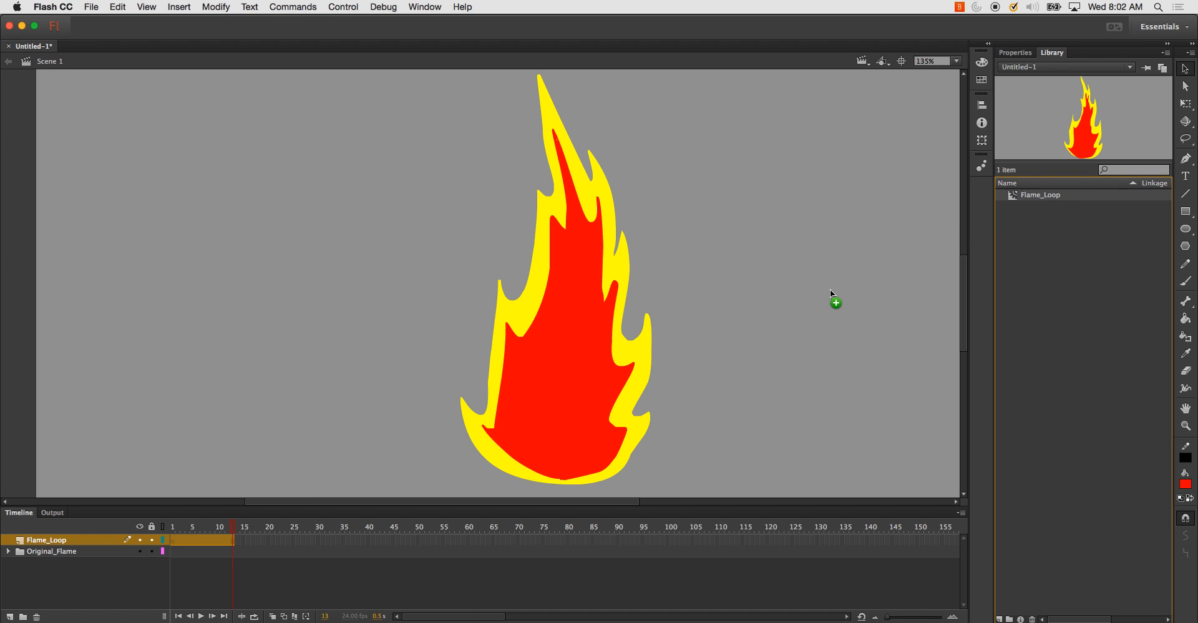
left_click_drag(830, 289, 824, 319)
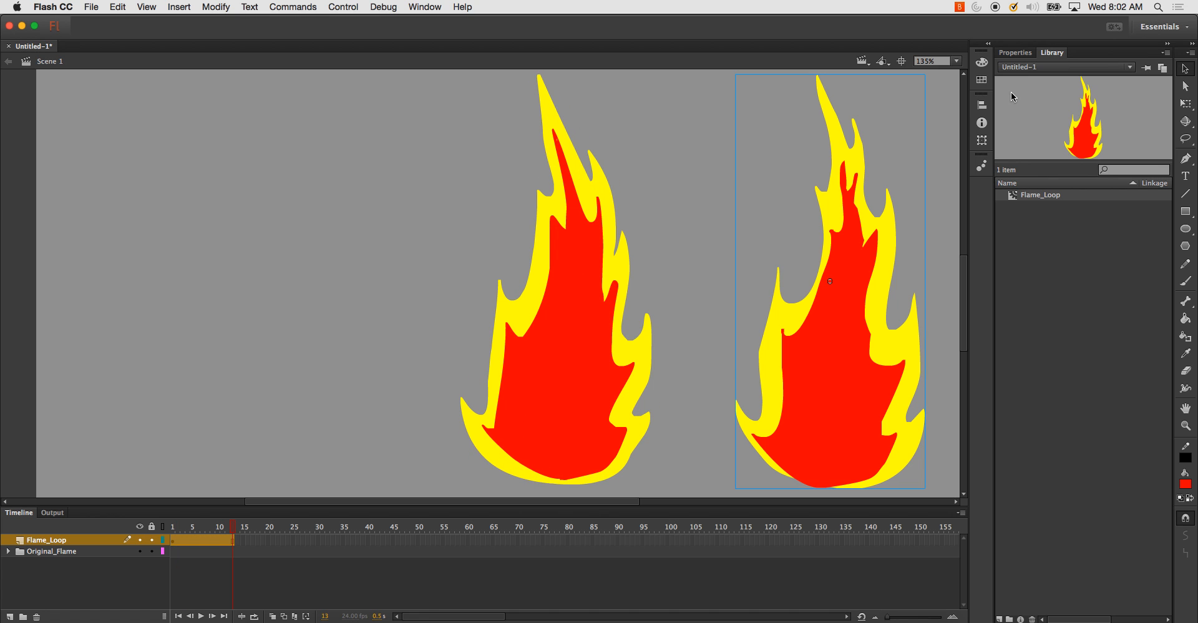
key("super+Return")
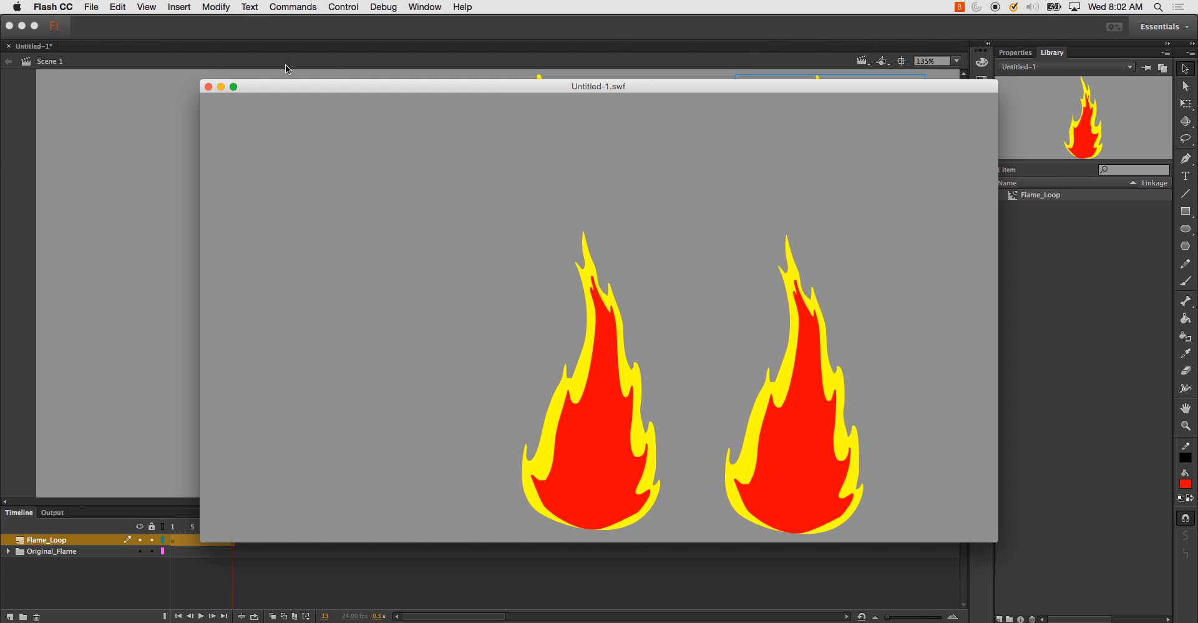
key("super+w")
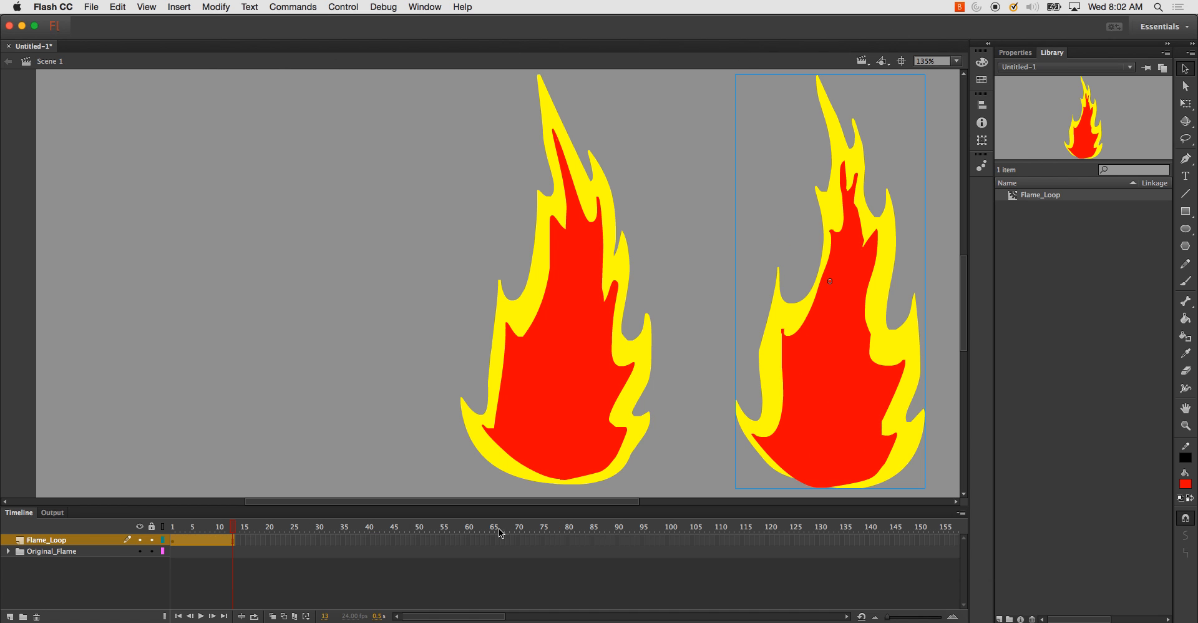
- Open the Flame_Loop instance on the stage for in-place editing
left_click_drag(457, 502, 513, 502)
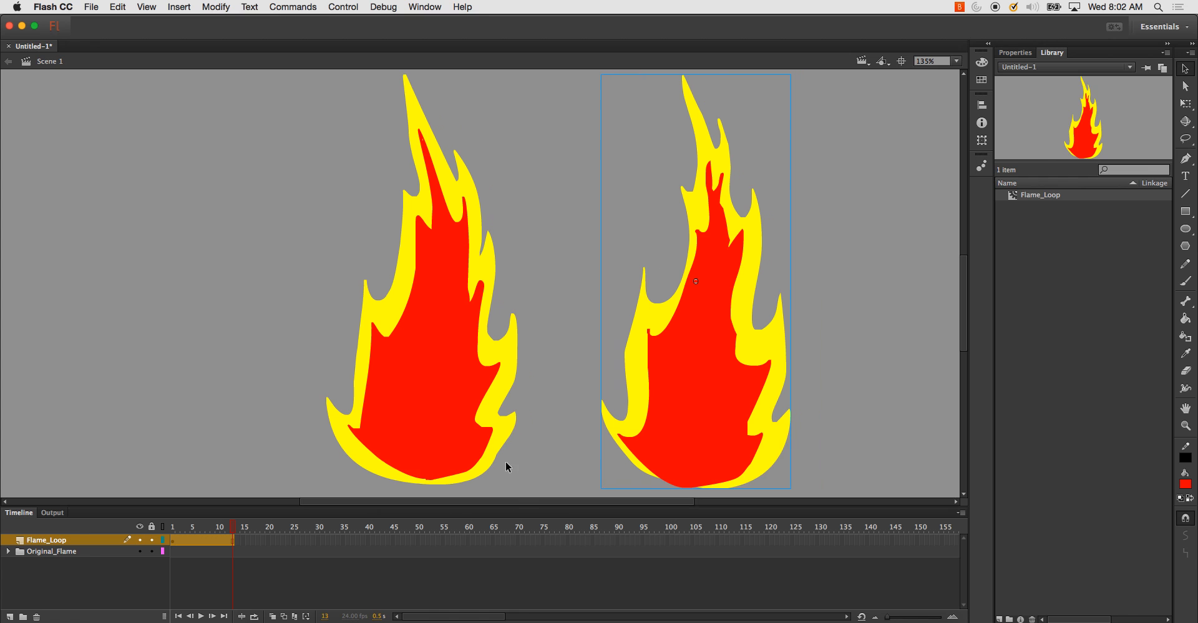
double_click(686, 336)
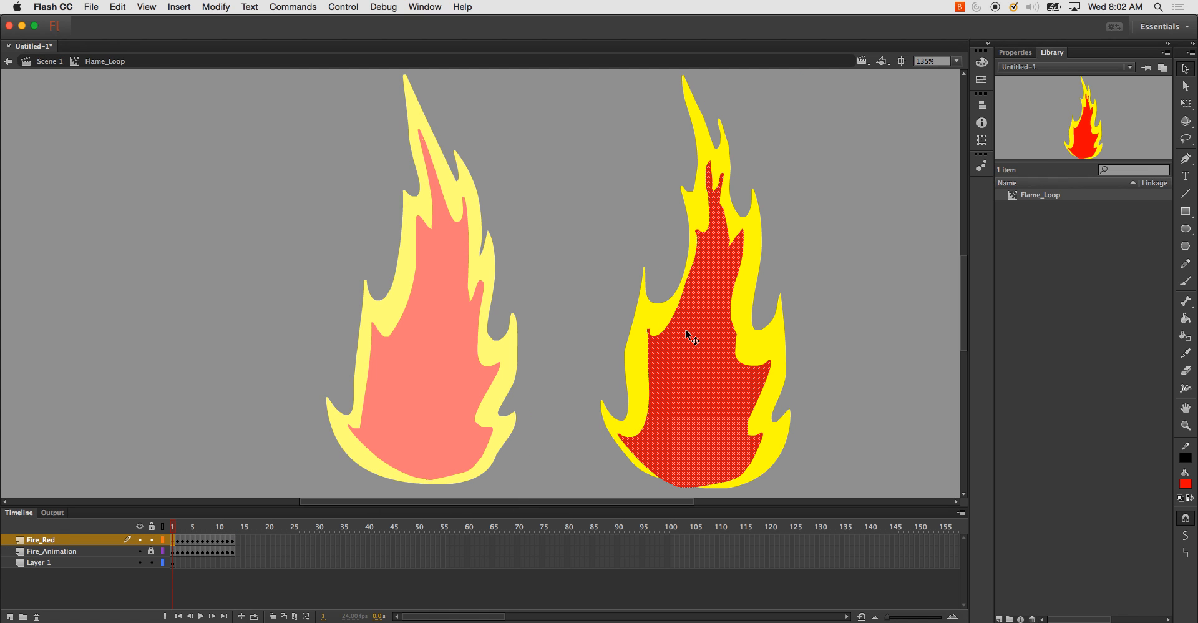
- Play the animation inside the Flame_Loop symbol, return to Scene 1 and test the movie
key("Return")
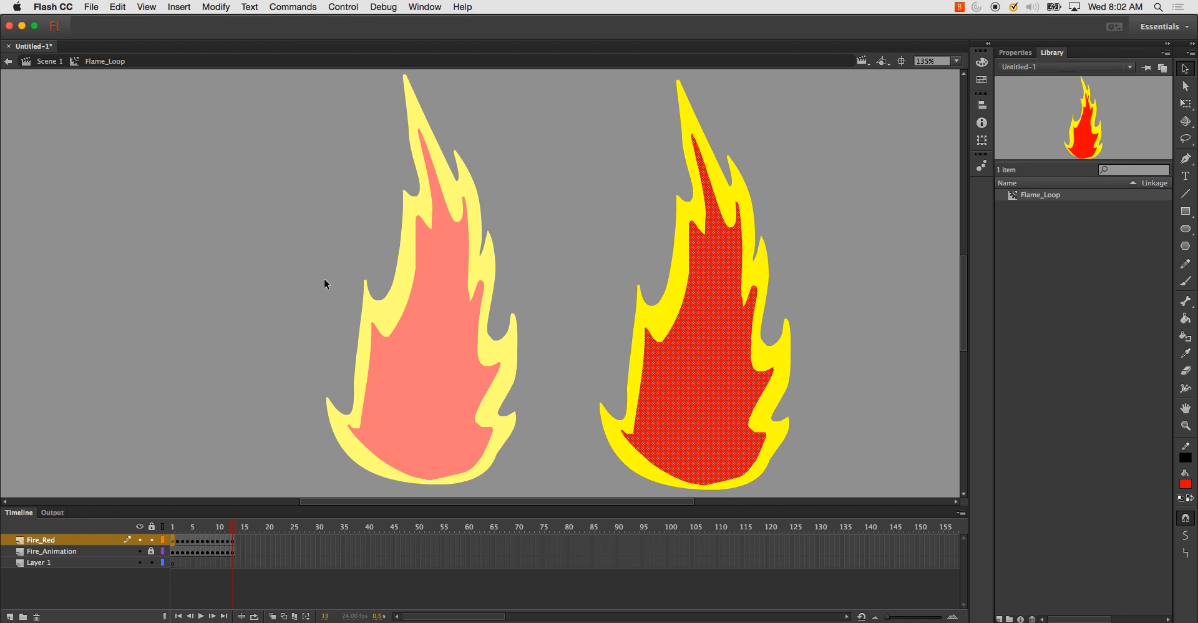
double_click(324, 279)
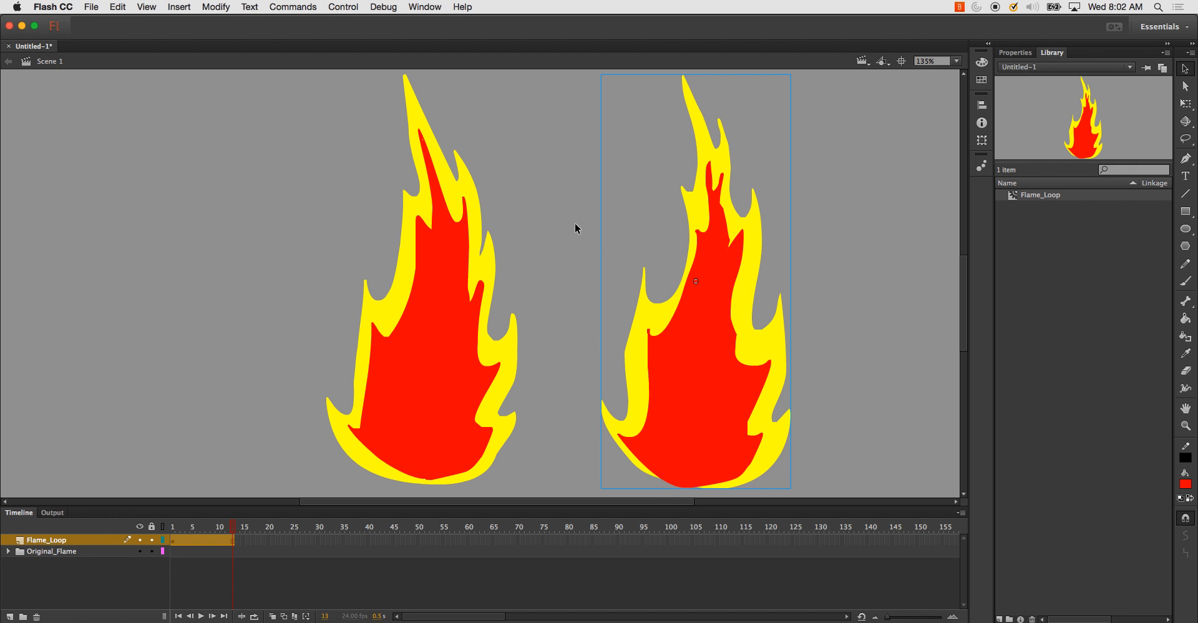
key("super+Return")
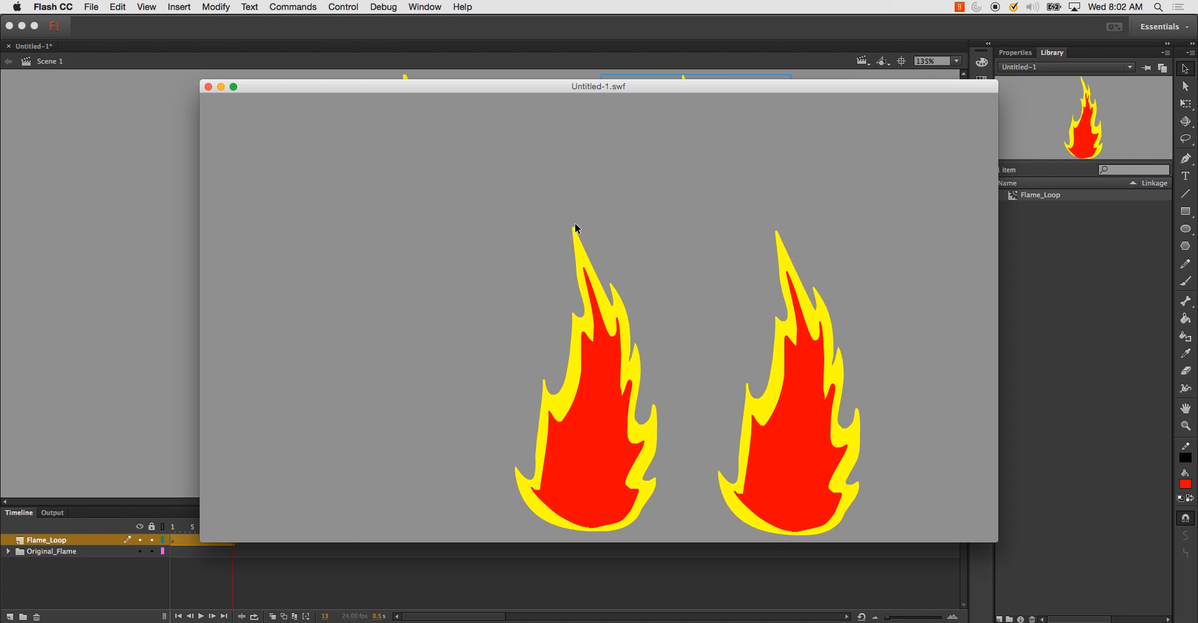
left_click(208, 86)
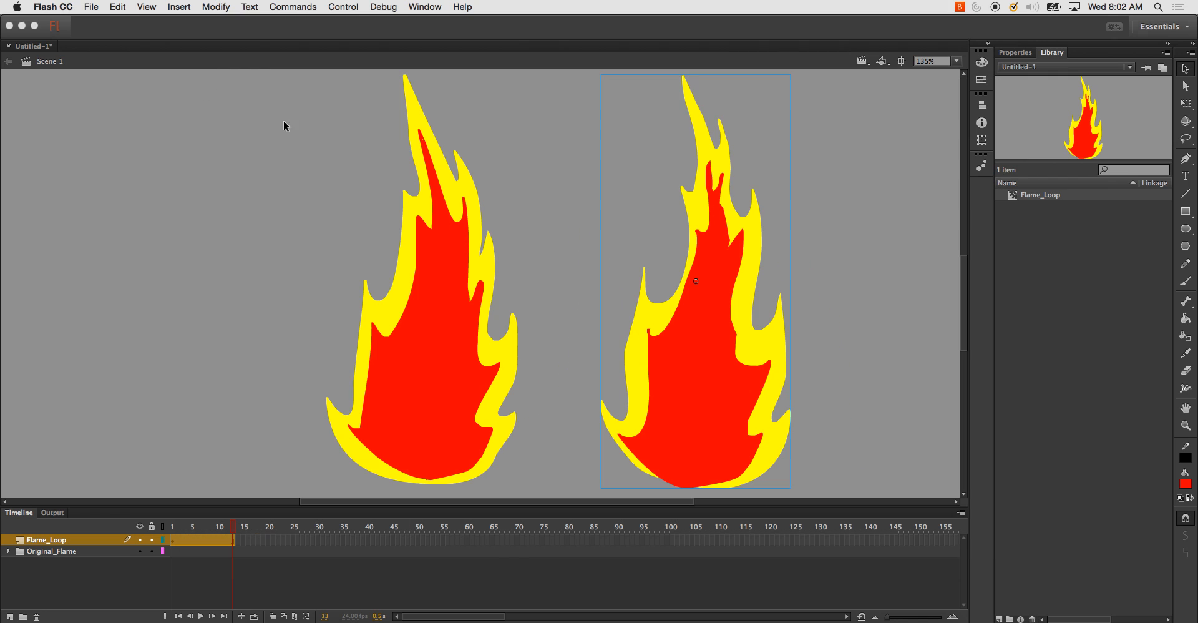
left_click(562, 211)
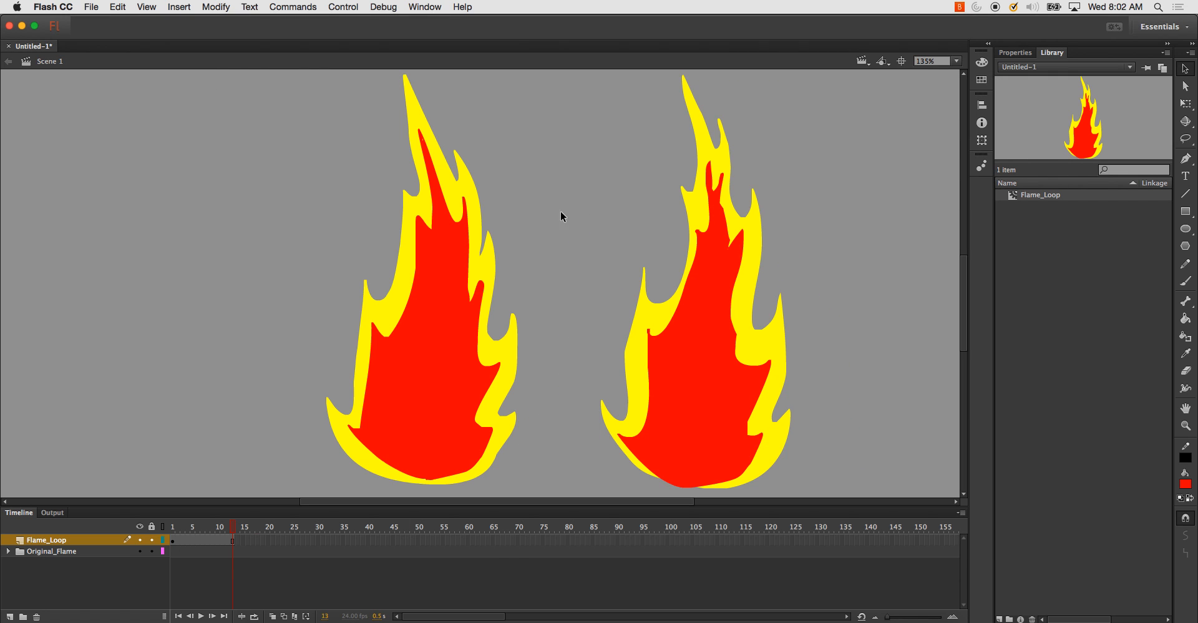
- Add a Glow filter to the Flame_Loop instance on the stage
left_click(718, 288)
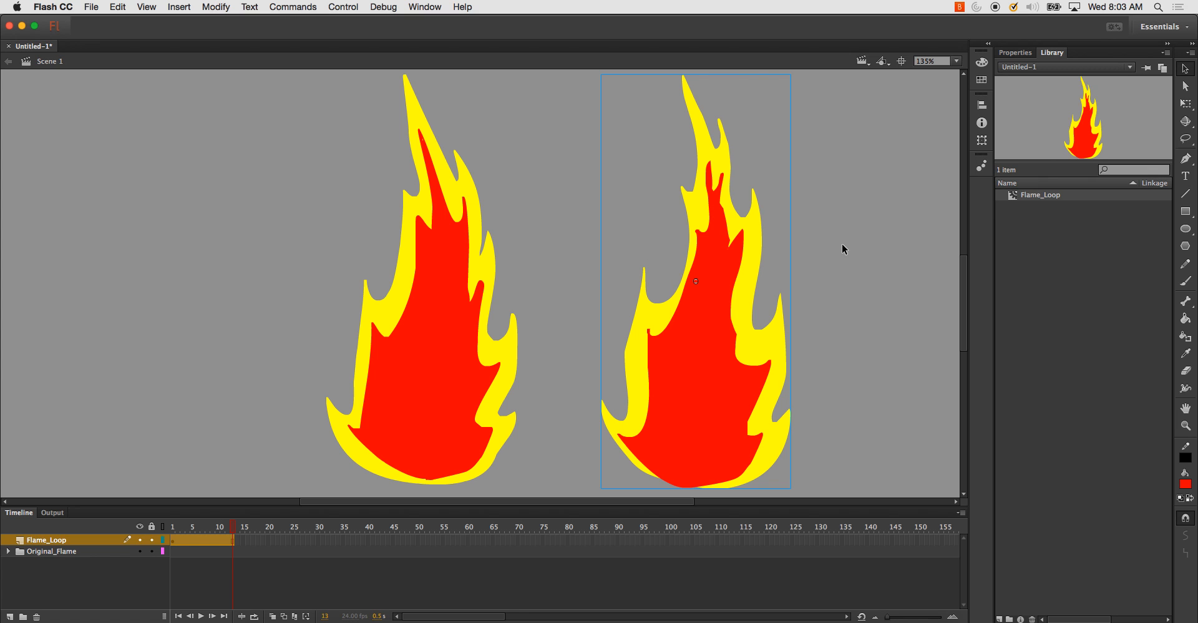
left_click(1015, 52)
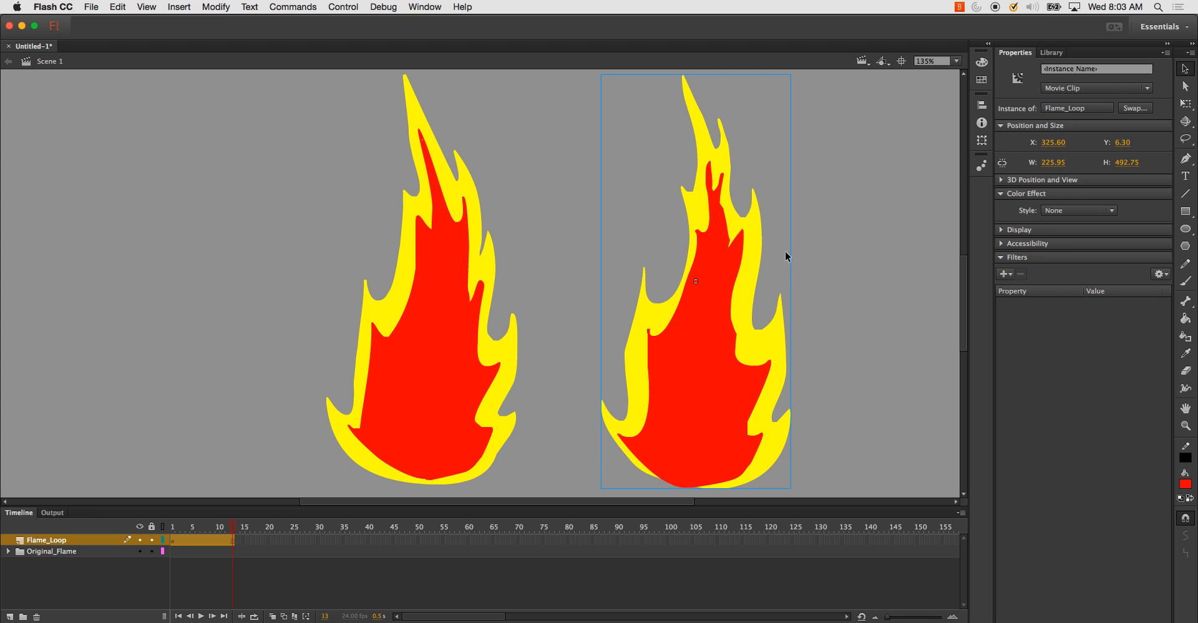
left_click(1012, 277)
left_click(1013, 279)
left_click(1004, 279)
left_click(1016, 315)
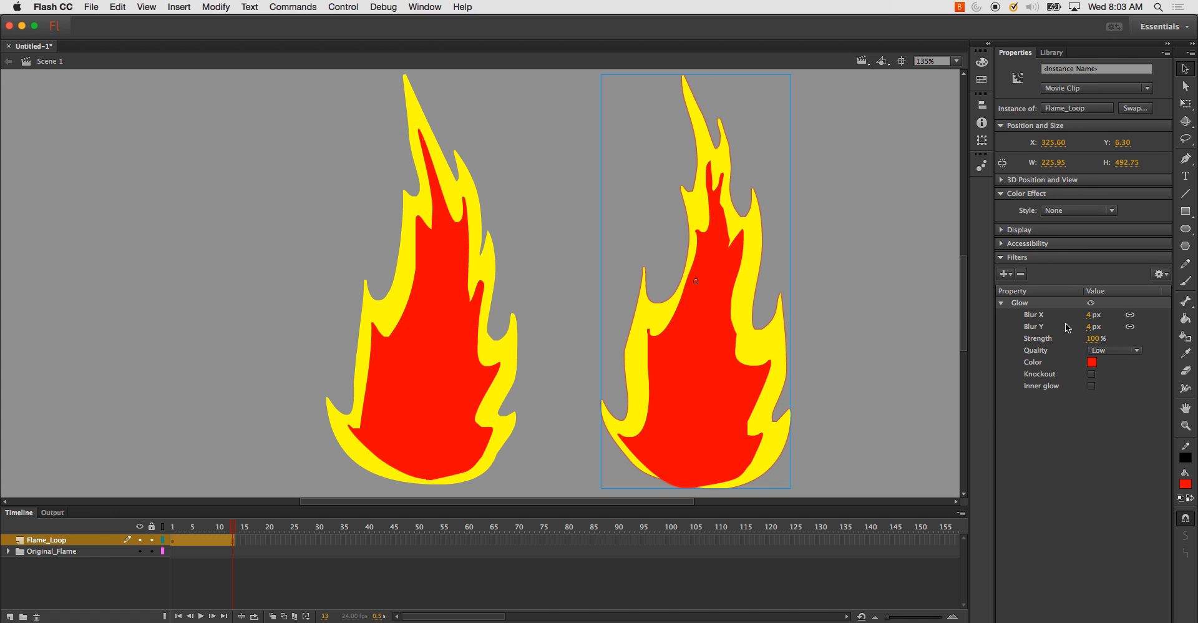
- Set the glow's quality to High and its color to orange #FF9933
key("super+equal")
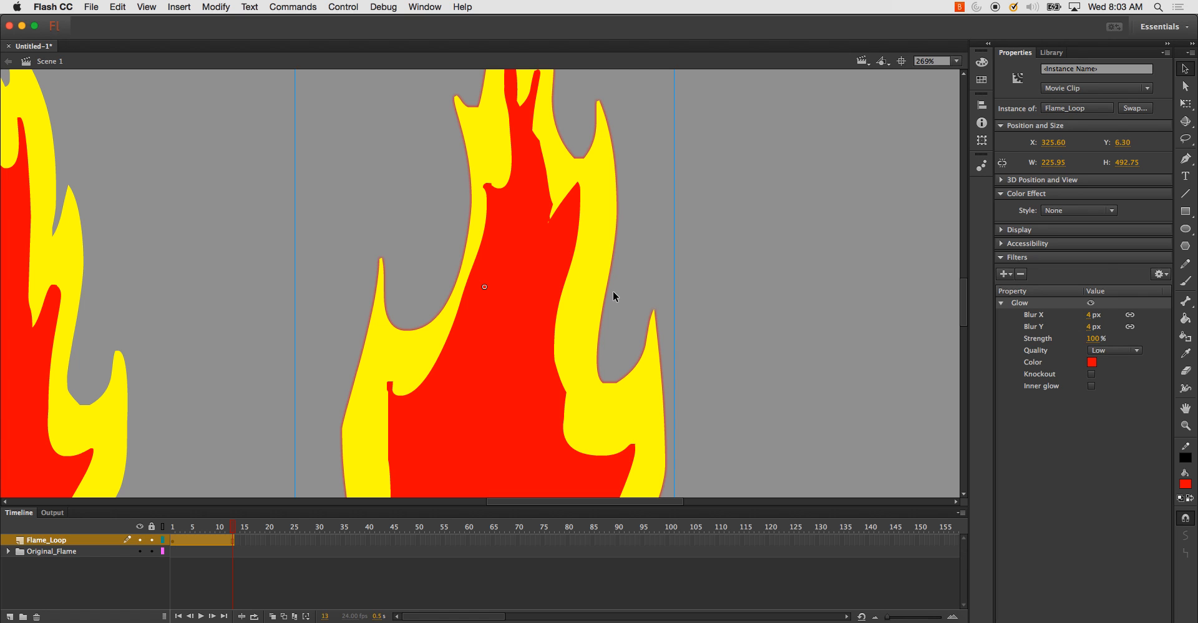
left_click(1101, 350)
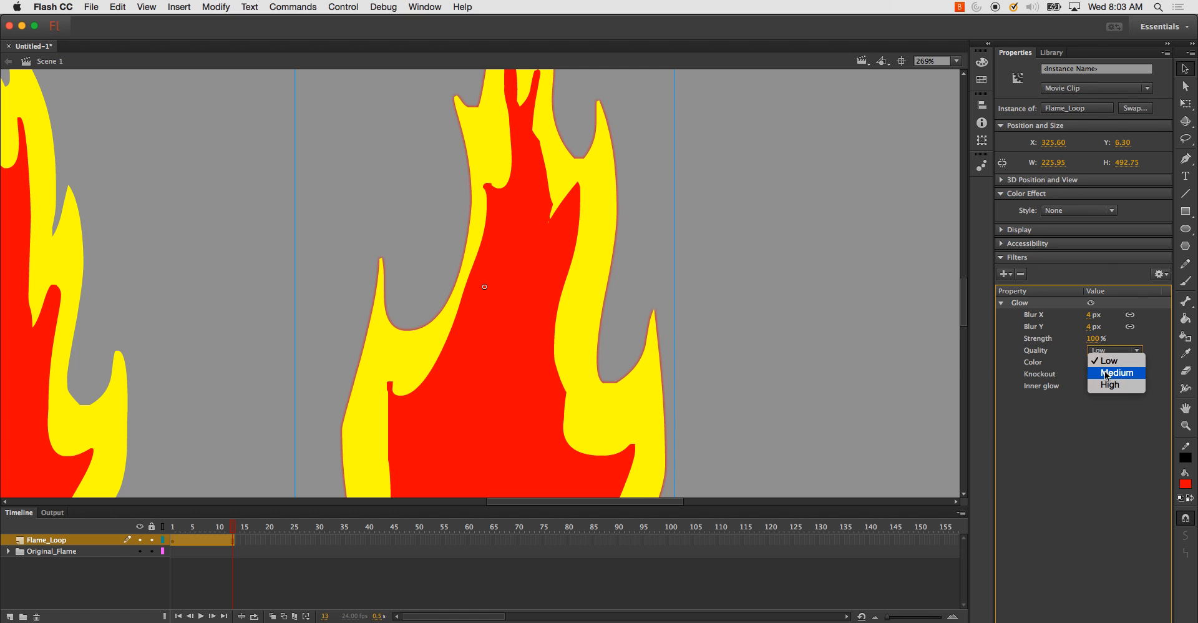
left_click(1110, 384)
left_click(1093, 364)
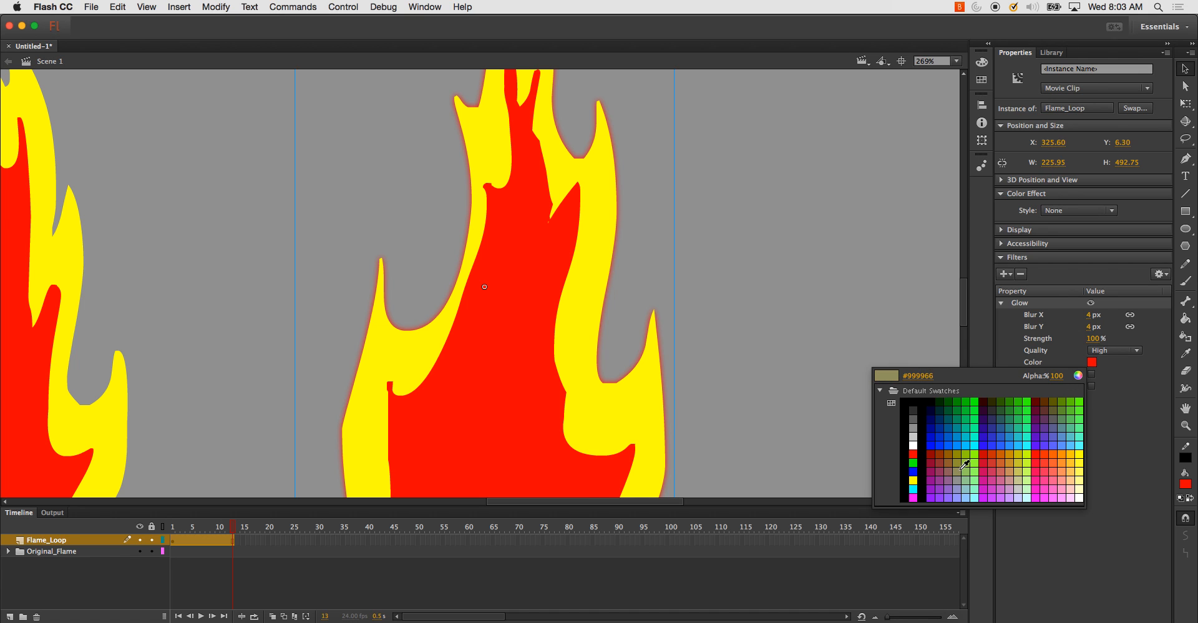
left_click(1064, 453)
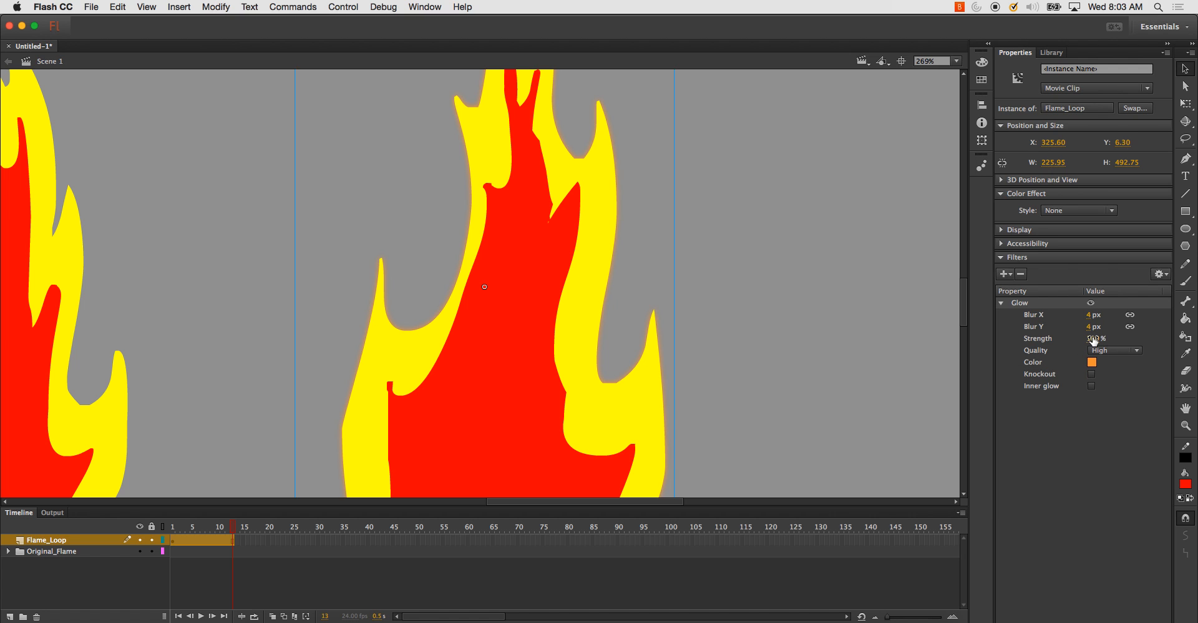
- Set the glow's strength to 210% and its horizontal and vertical blur to 125 px
left_click_drag(1093, 339, 1186, 337)
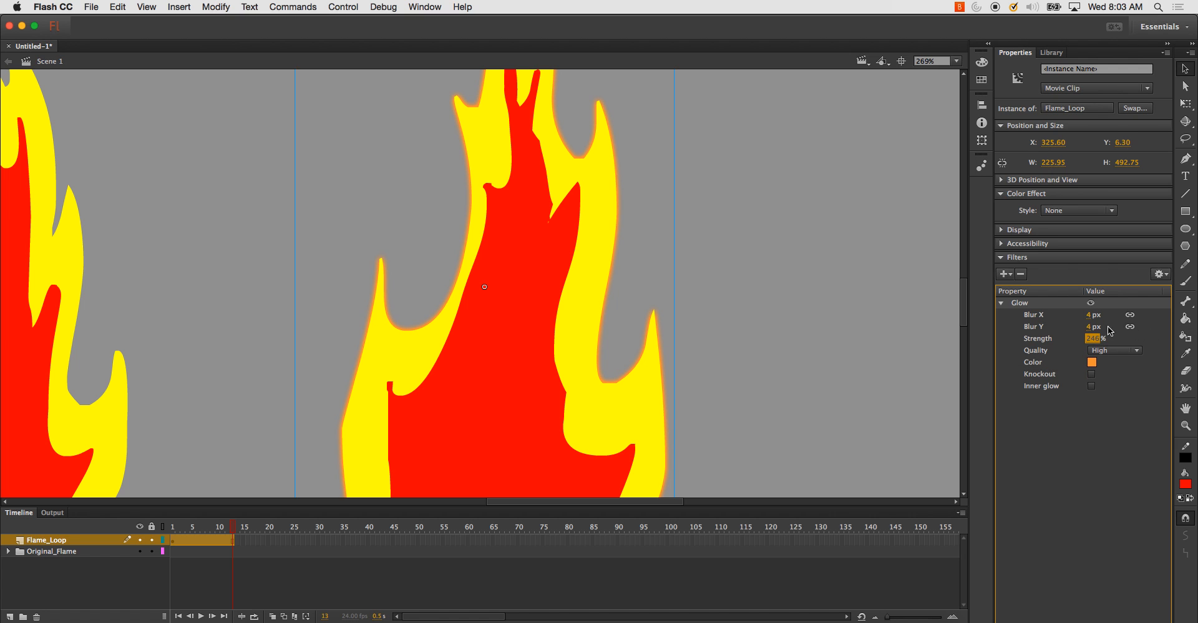
left_click_drag(1090, 326, 1130, 341)
mouse_move(1114, 342)
left_mouse_down()
mouse_move(1061, 344)
mouse_move(1124, 325)
left_mouse_up()
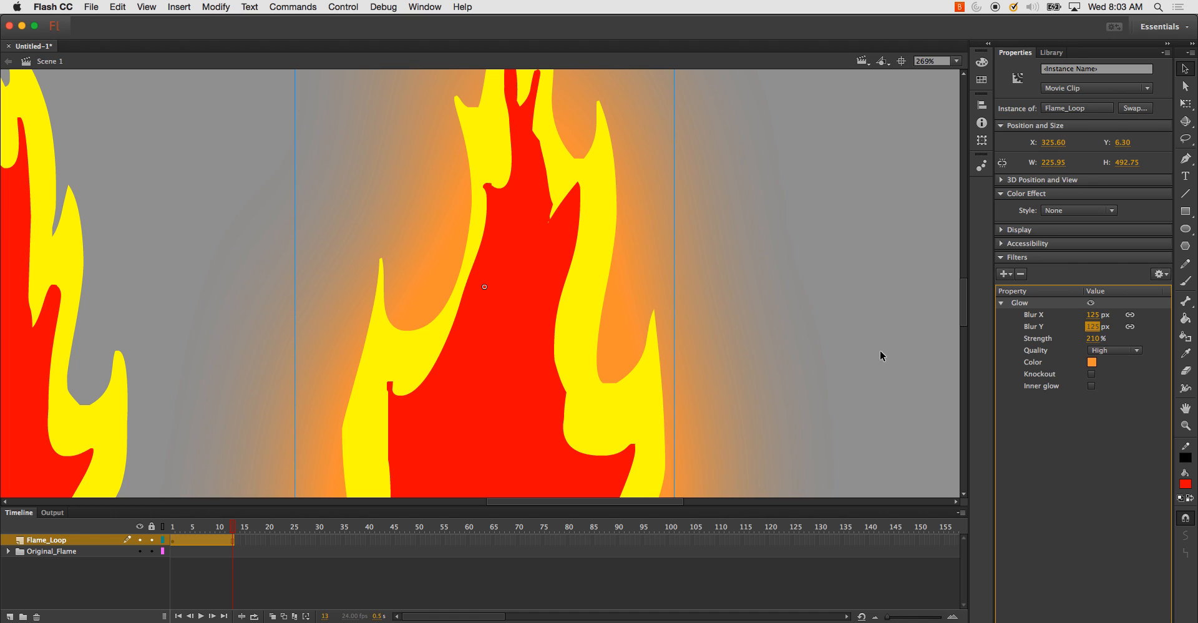
key("super+minus")
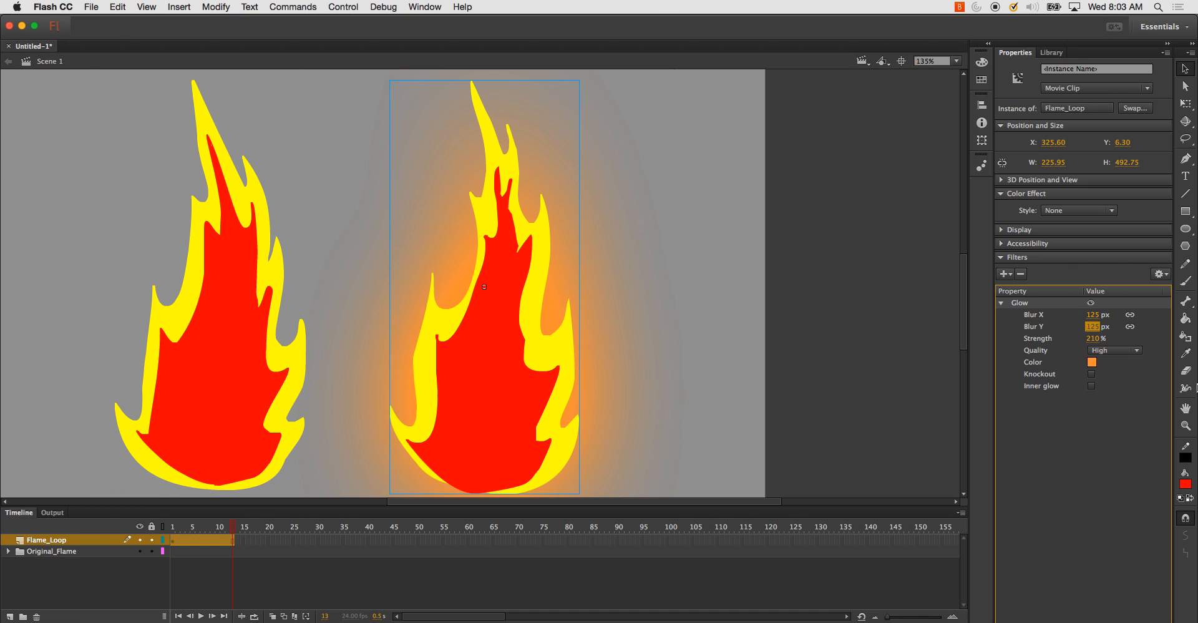
- Try yellow and white as the glow color before restoring orange, and test the movie
left_click(1092, 362)
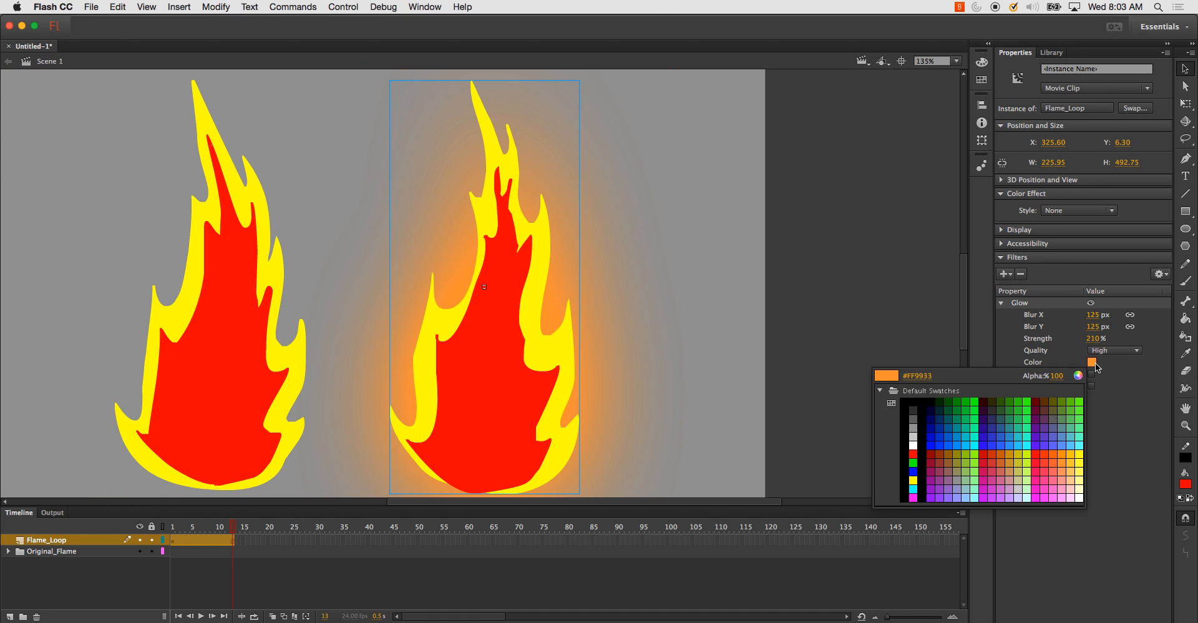
left_click(914, 480)
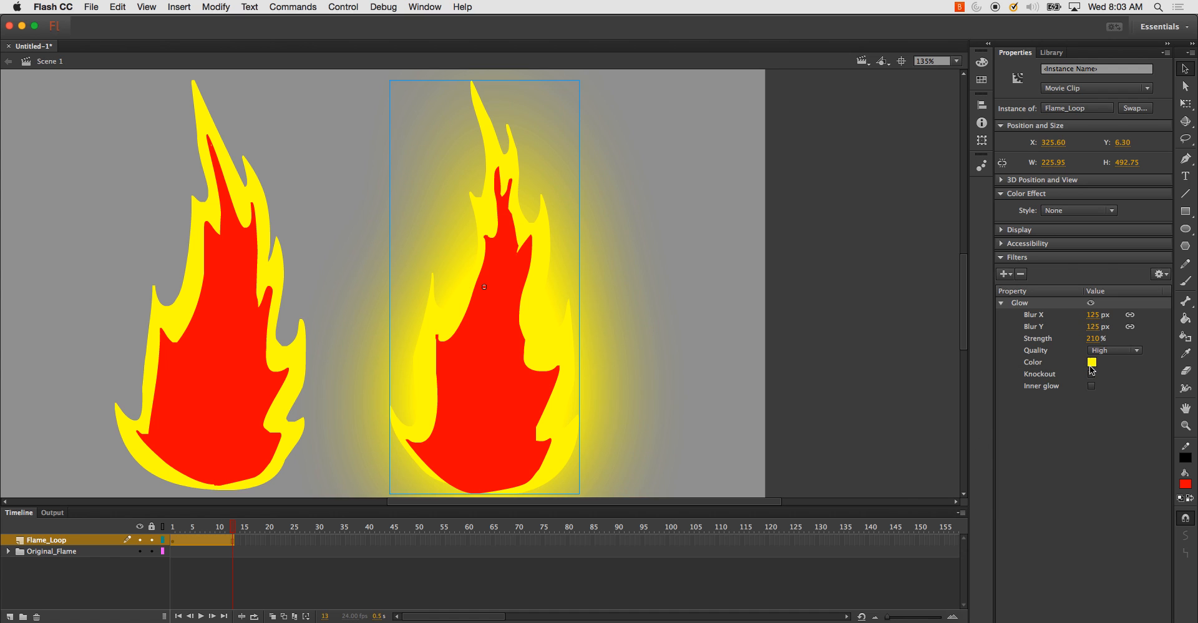
left_click(1091, 363)
left_click(915, 453)
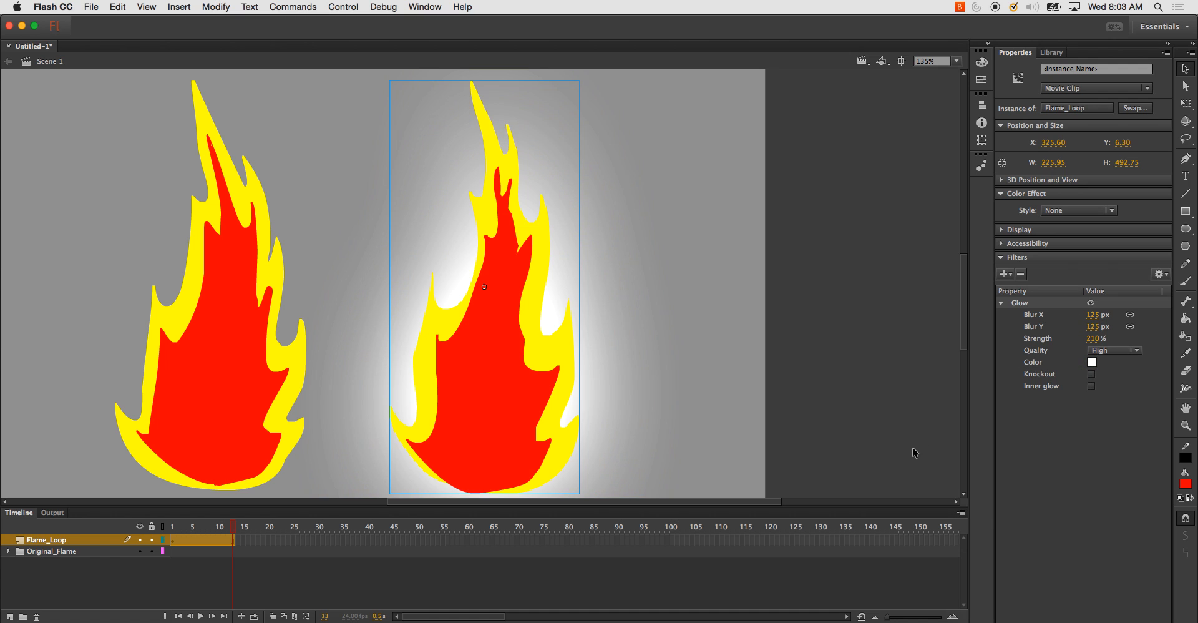
left_click(1091, 362)
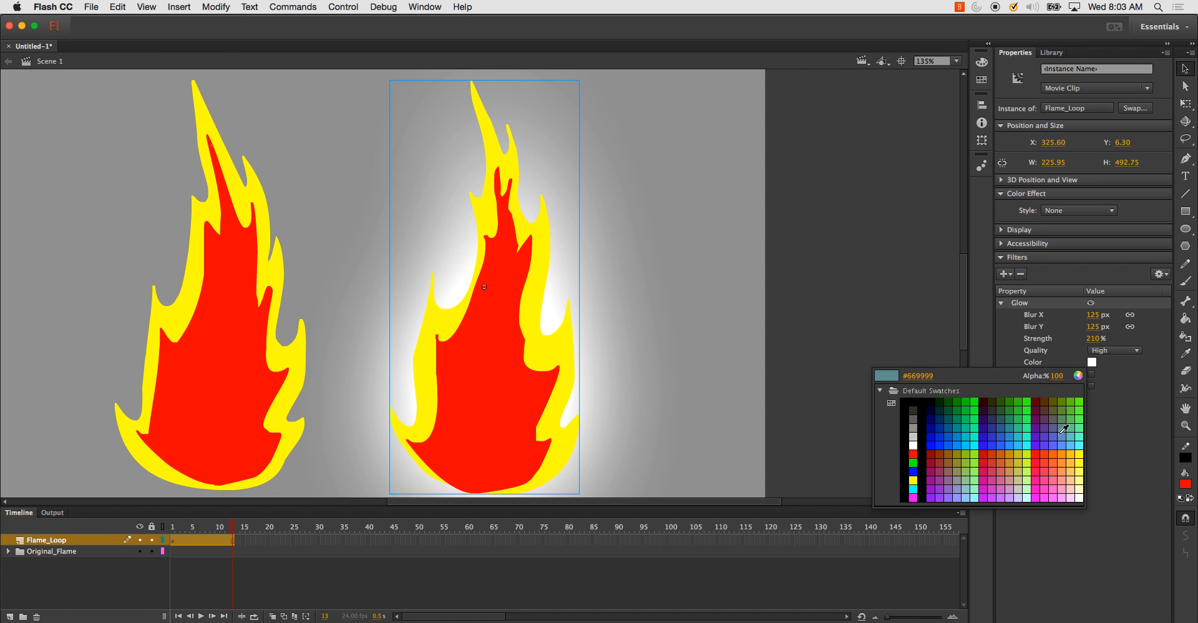
left_click(1066, 462)
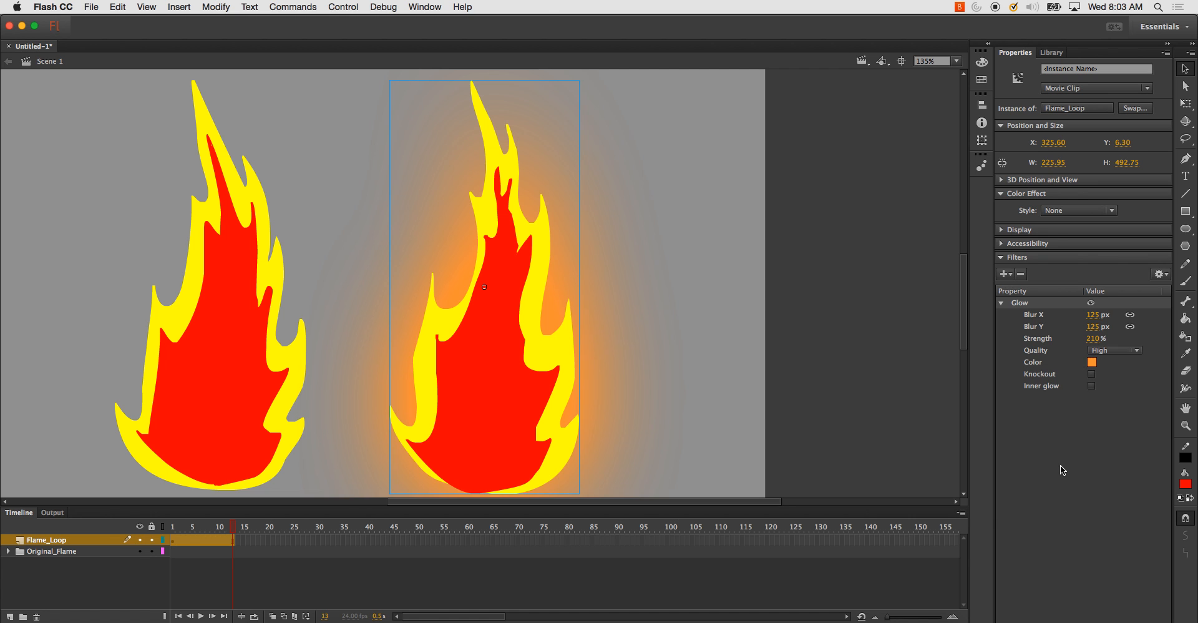
key("super+Return")
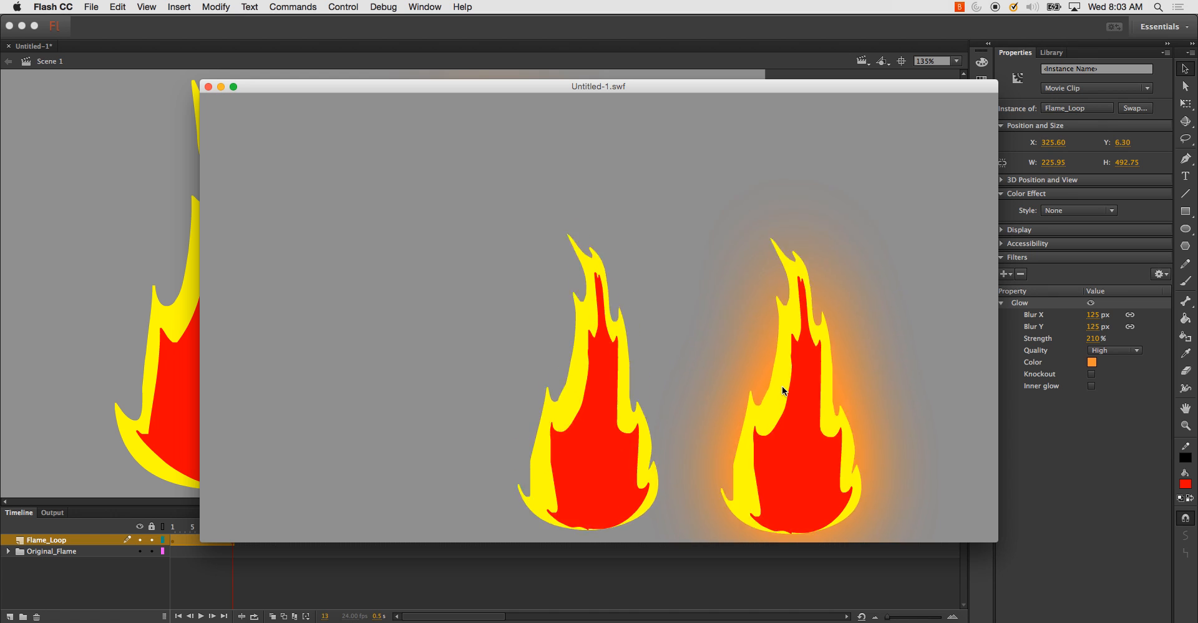
left_click(209, 87)
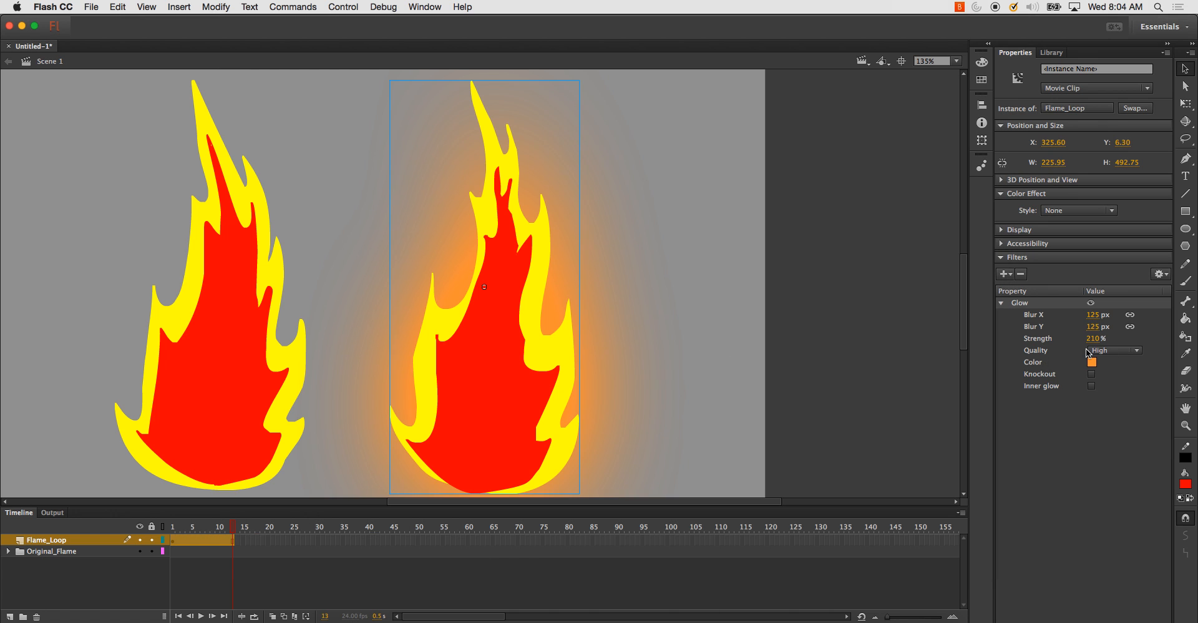
- Add a 6 px Blur filter at High quality to the Flame_Loop instance and test the movie
left_click(1004, 276)
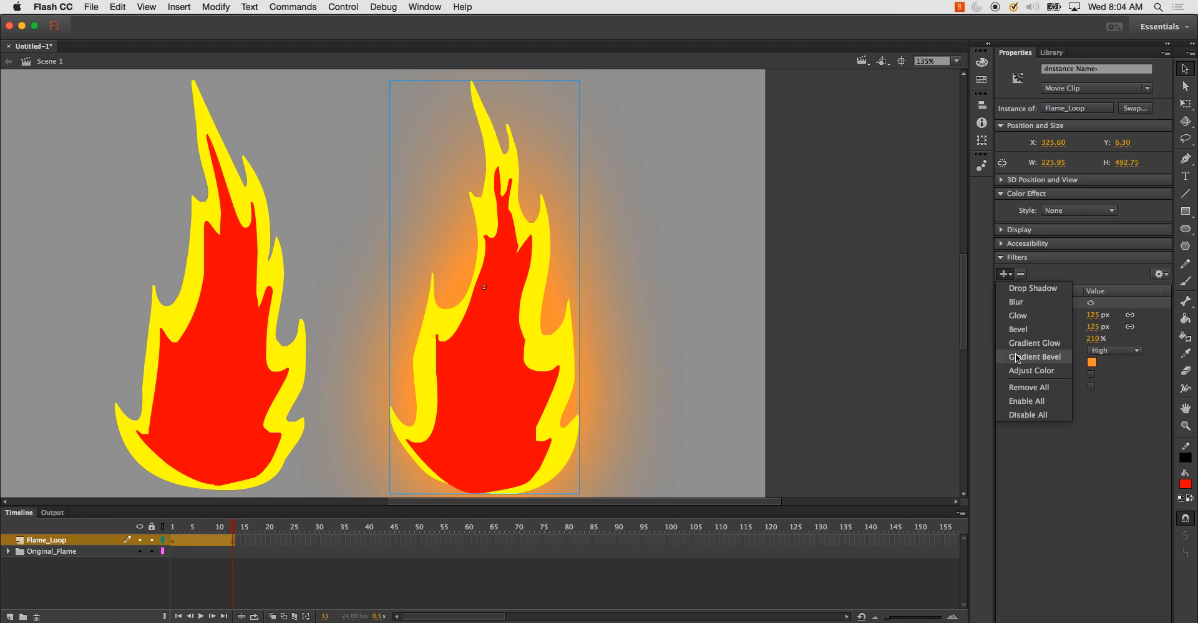
left_click(1028, 303)
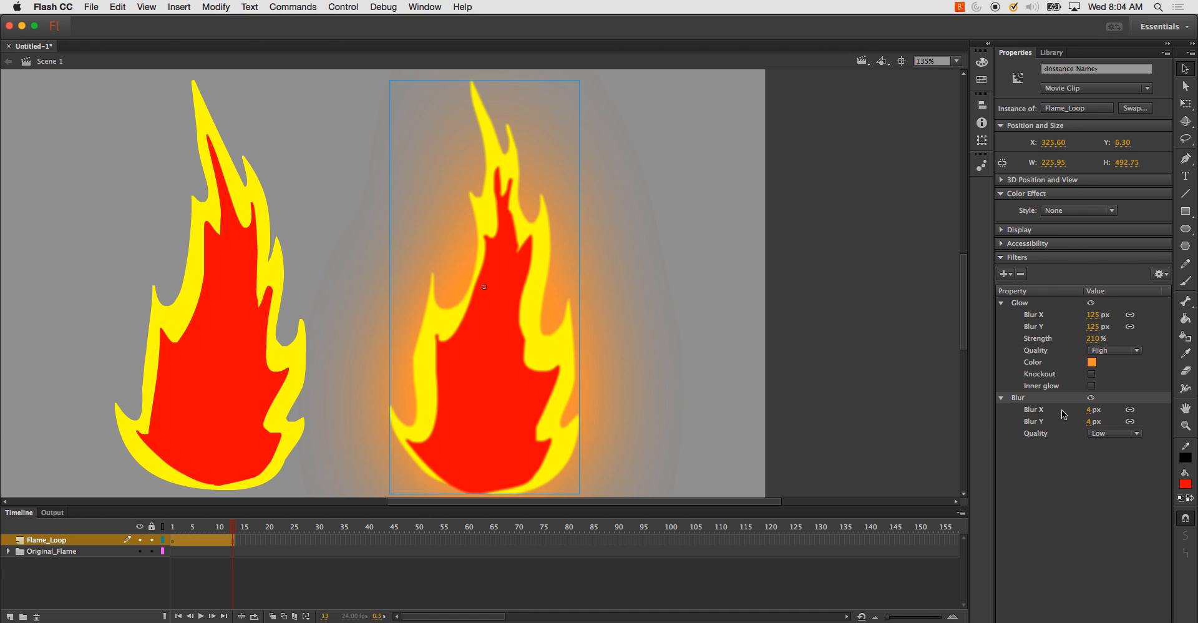
left_click_drag(1091, 410, 1095, 412)
left_click(1116, 433)
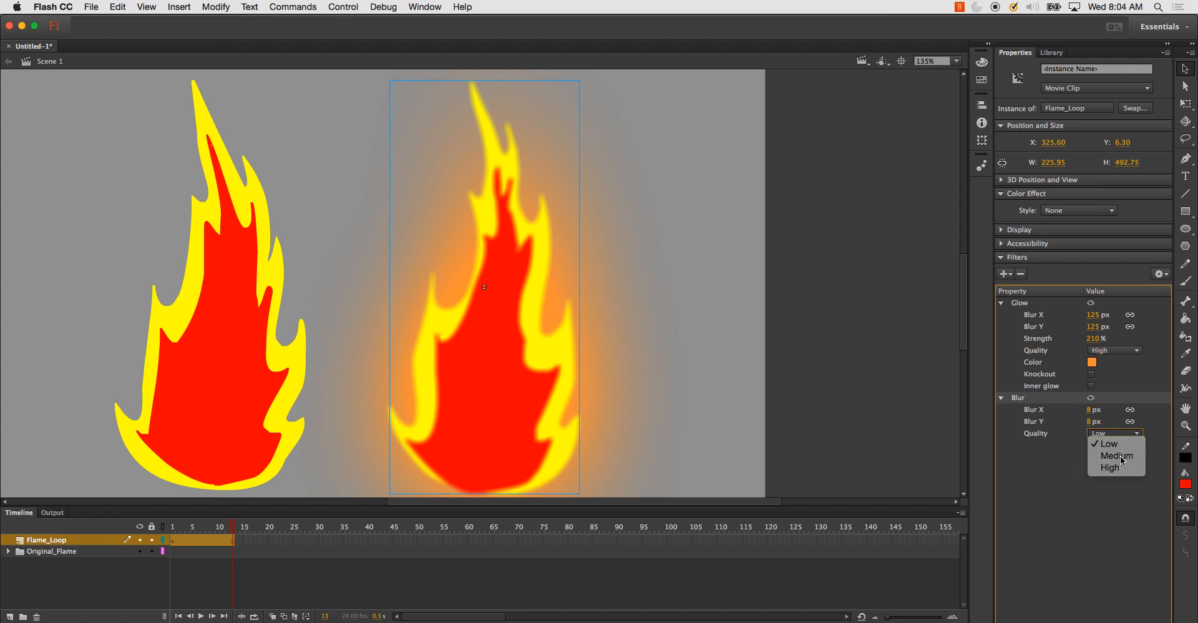
left_click(1117, 467)
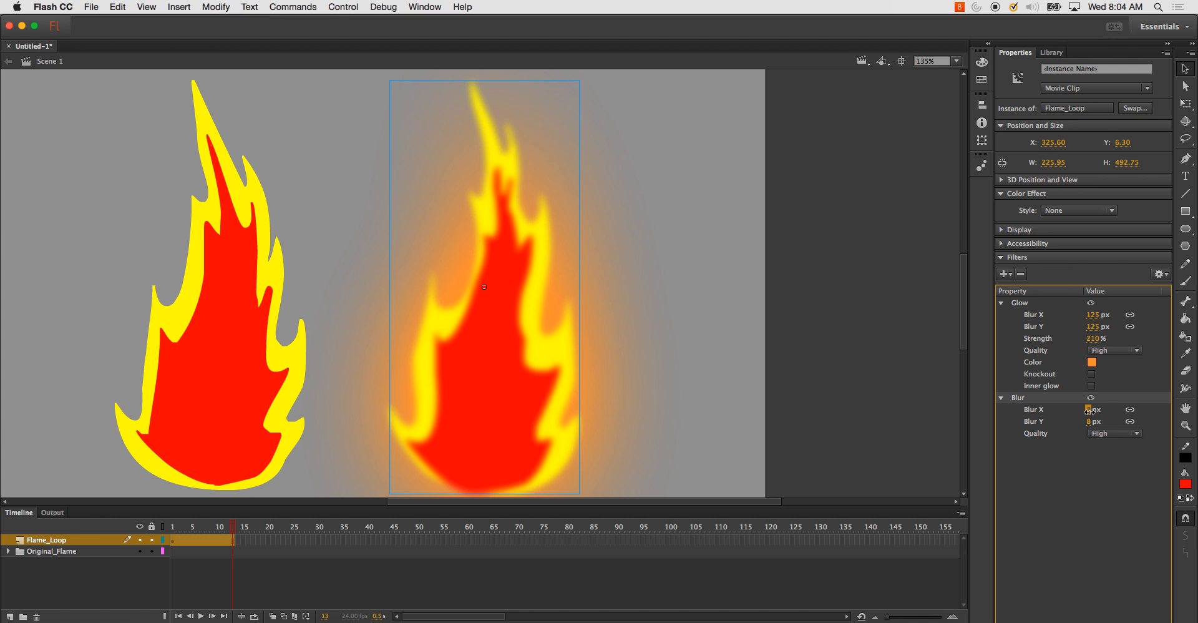
left_click_drag(1089, 410, 1089, 410)
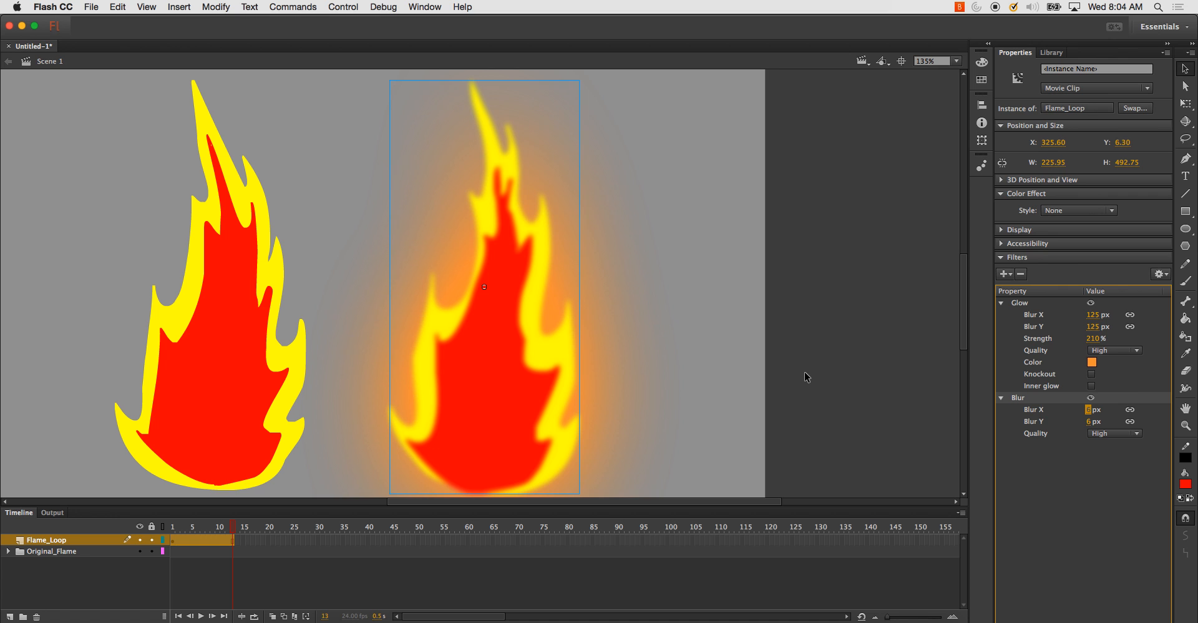
key("super+Return")
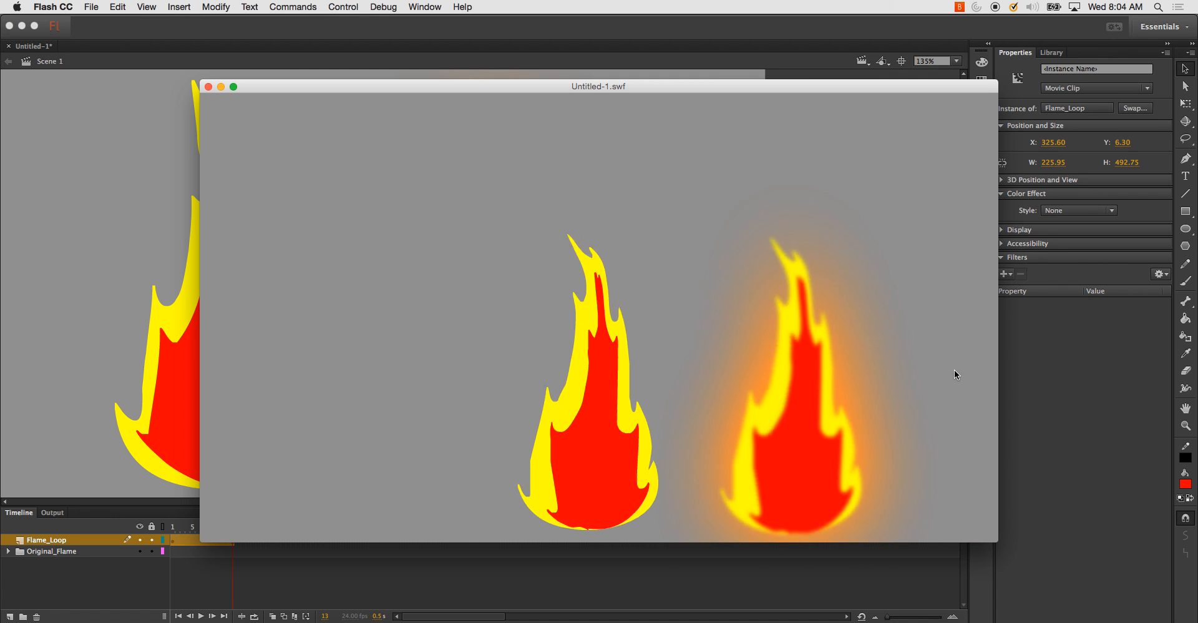
left_click(208, 87)
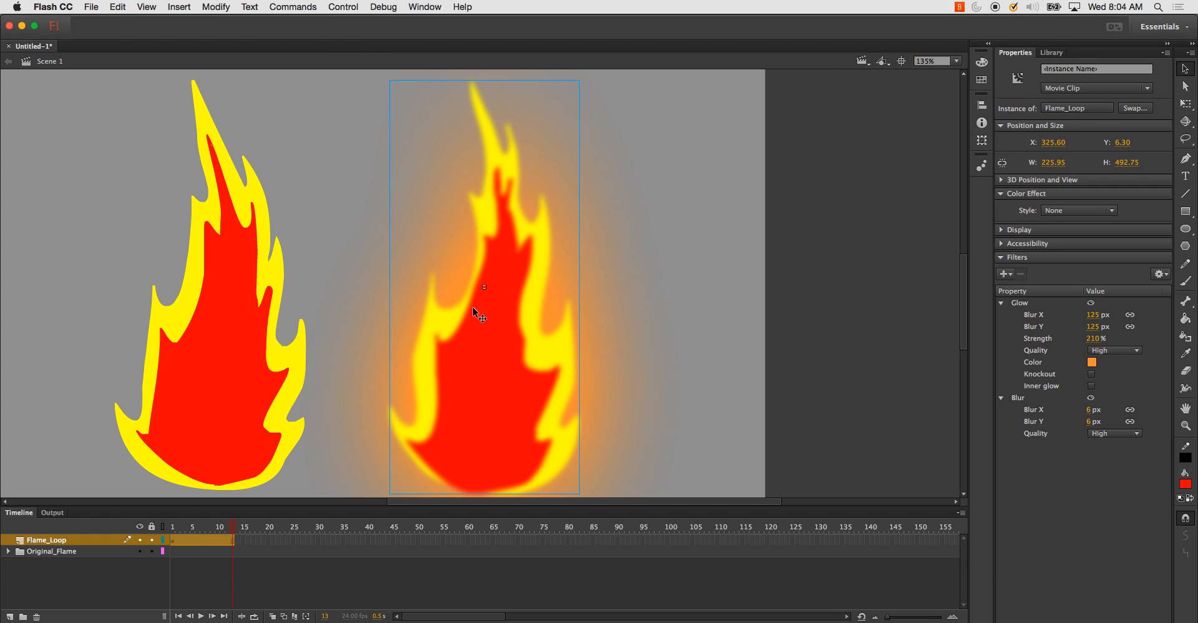
- Remove the Blur filter from the Flame_Loop instance, keeping the Glow filter
left_click(1019, 398)
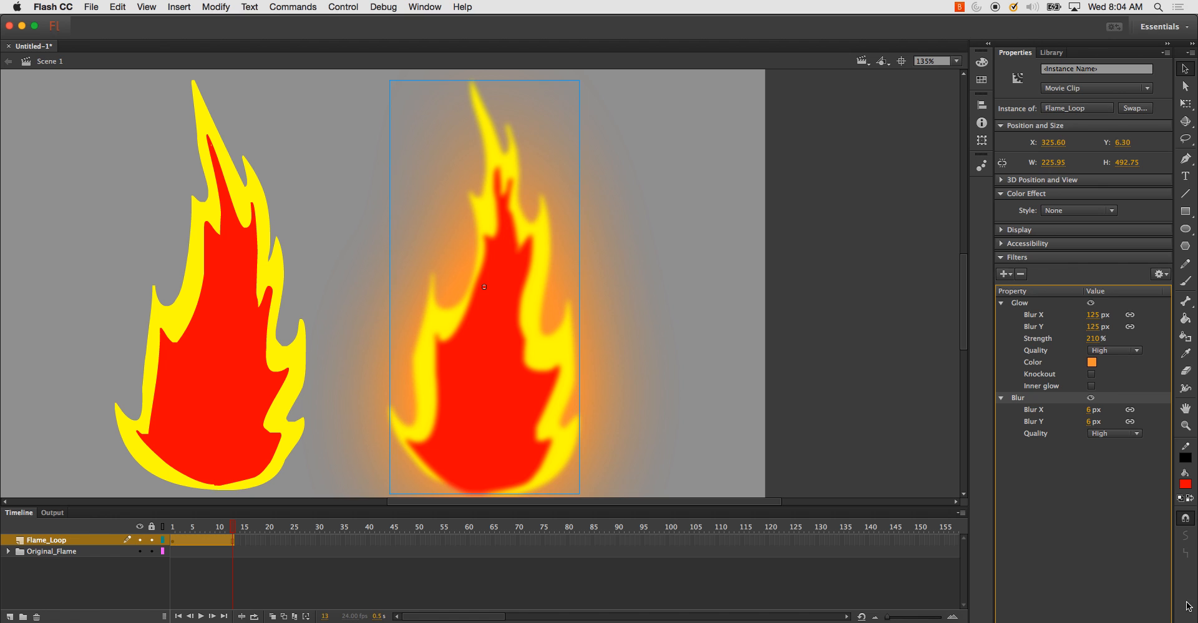
mouse_move(1194, 618)
left_mouse_down()
mouse_move(1162, 612)
mouse_move(1196, 615)
left_mouse_up()
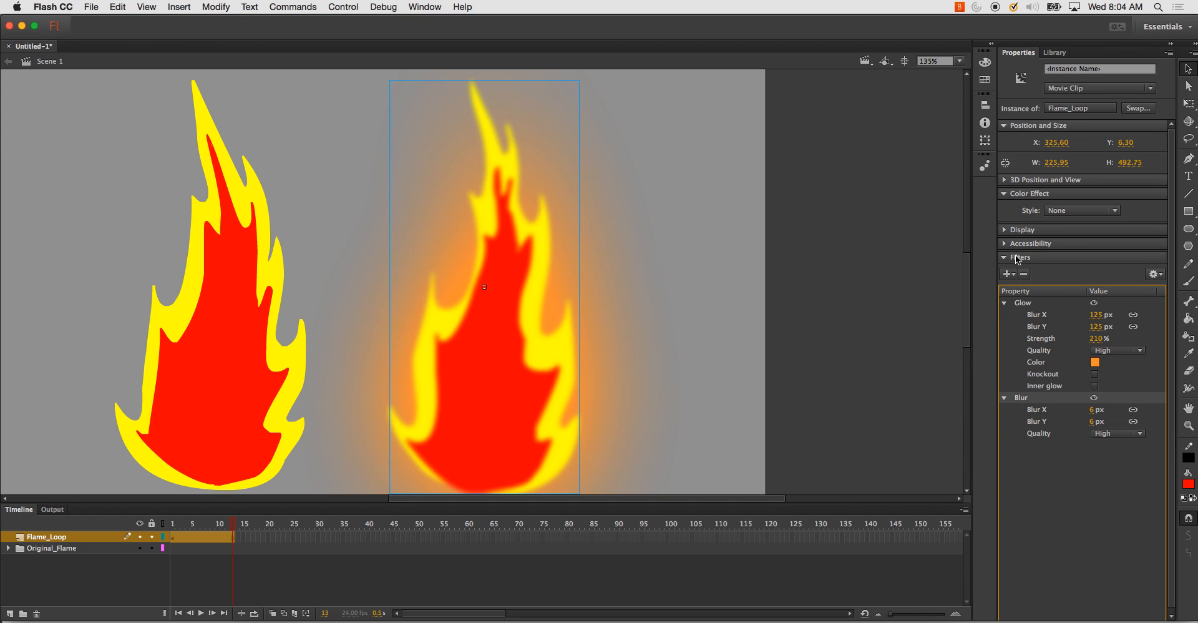
left_click(1024, 274)
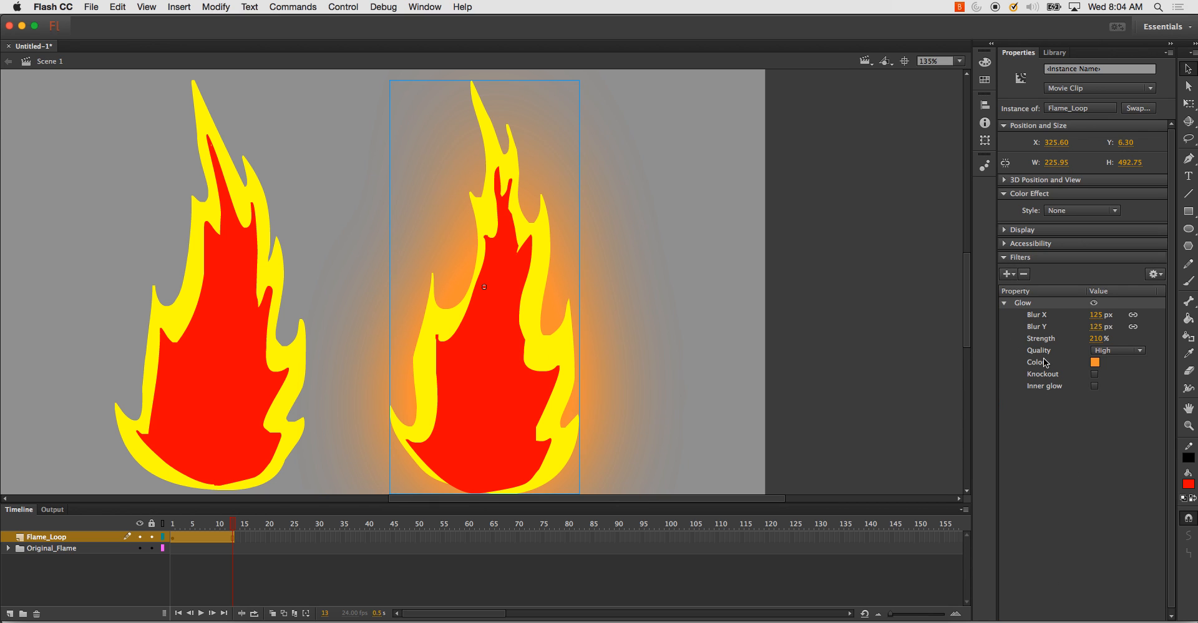
- Copy the Fire_Red layer from inside the Flame_Loop movie clip
double_click(510, 361)
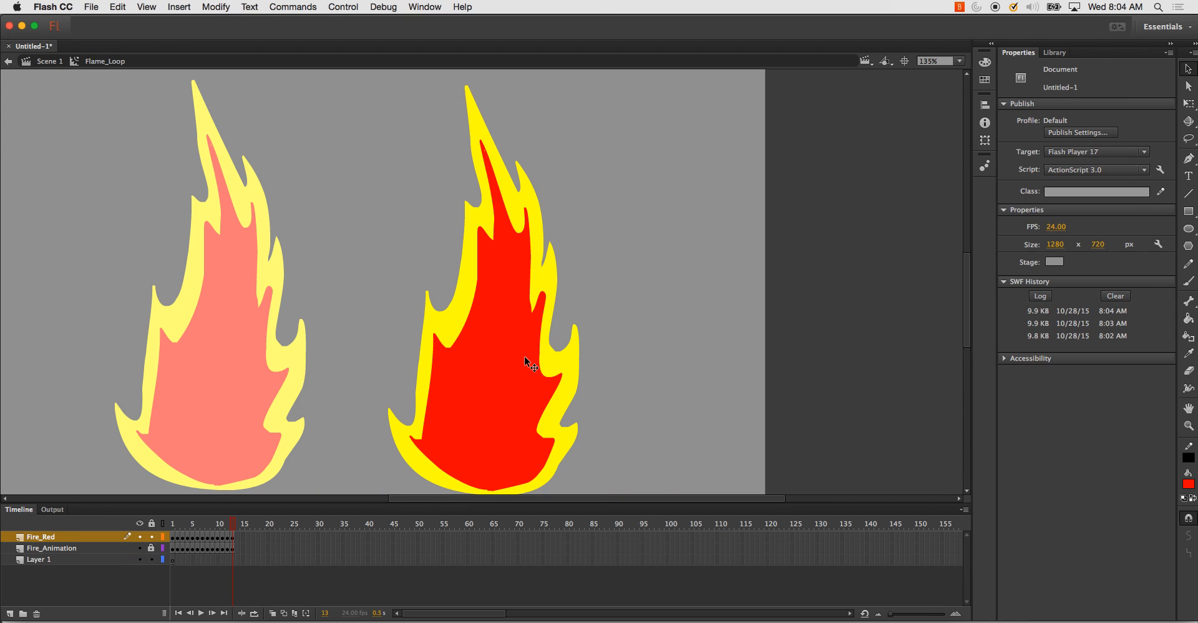
left_click(65, 538)
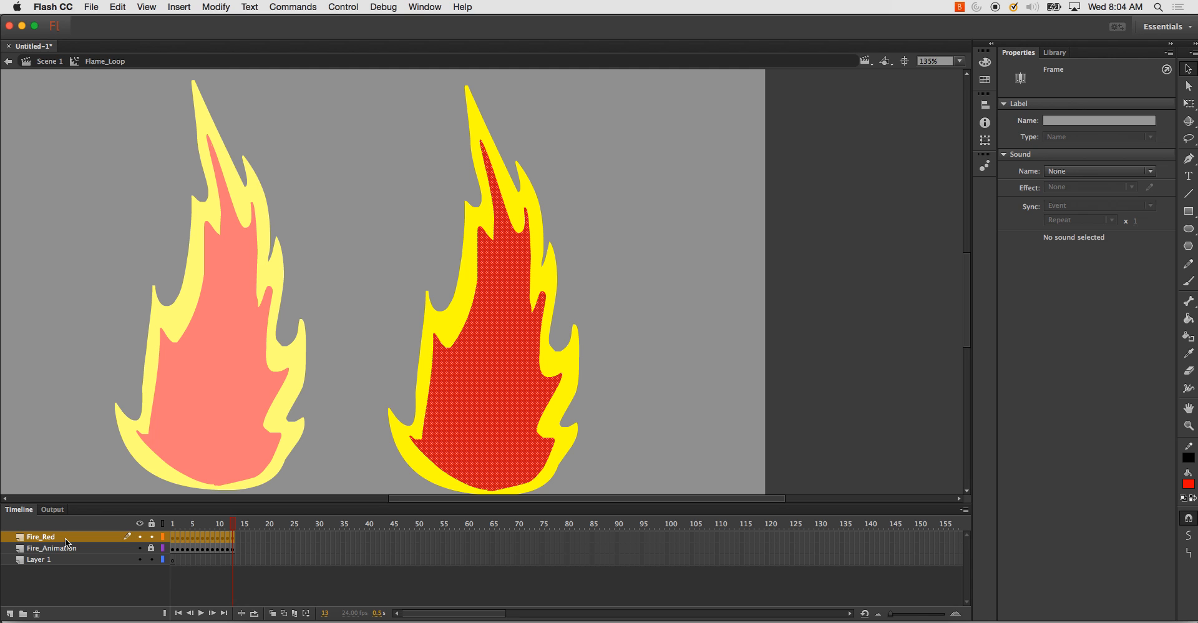
right_click(65, 538)
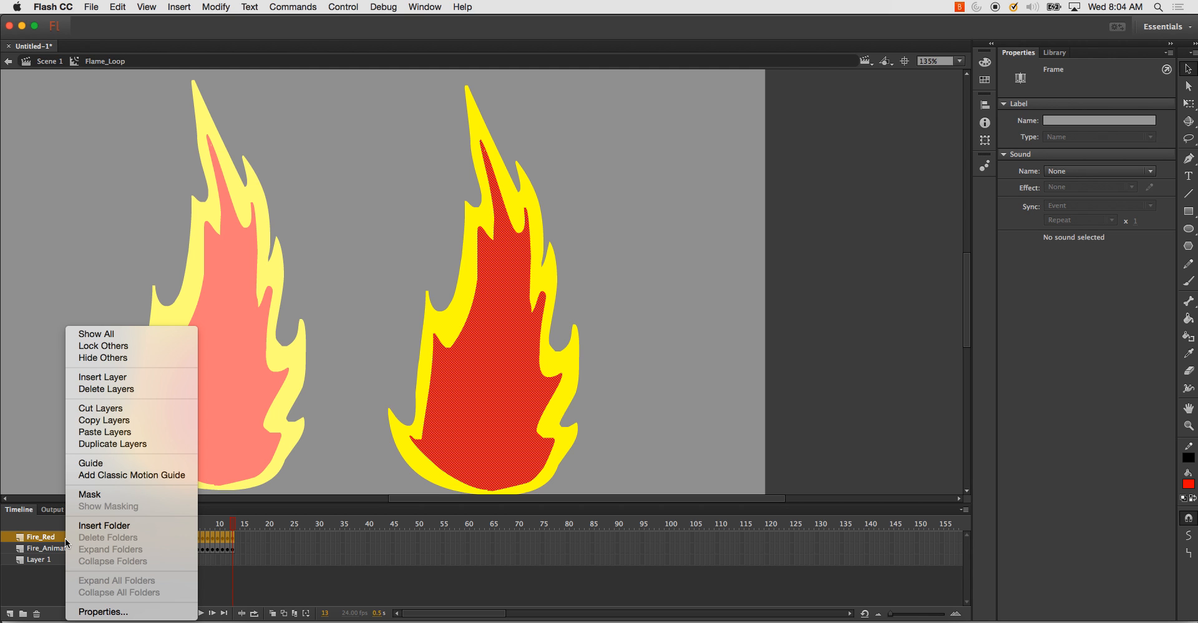
left_click(122, 419)
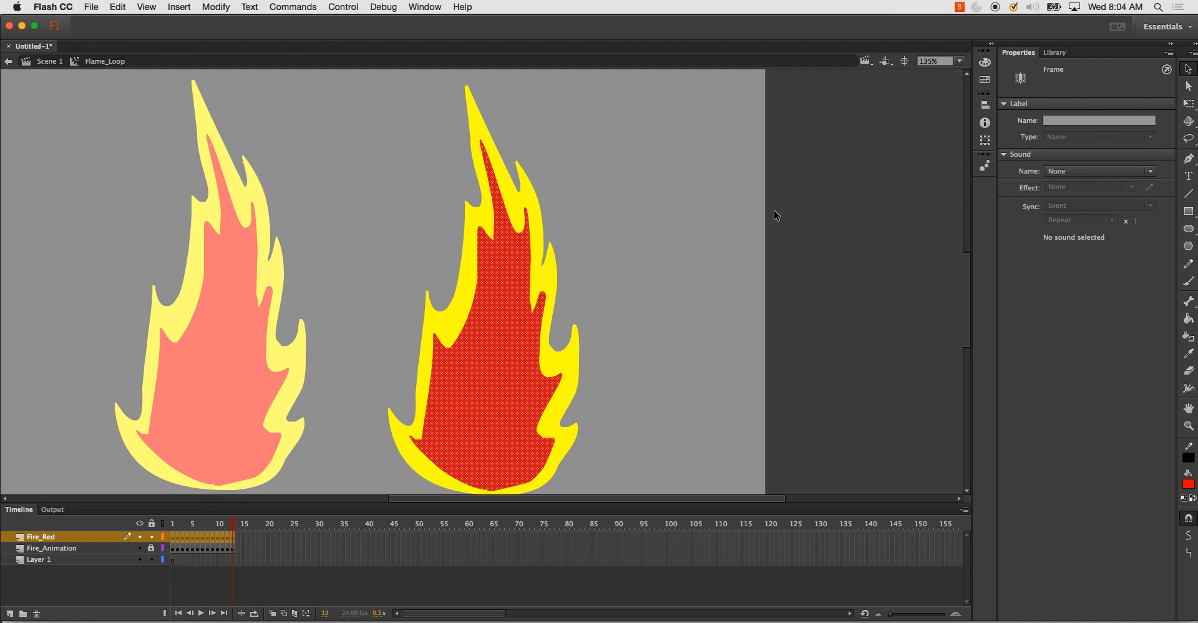
- Create a new Graphic symbol named Red_Flame in the library
left_click(1055, 52)
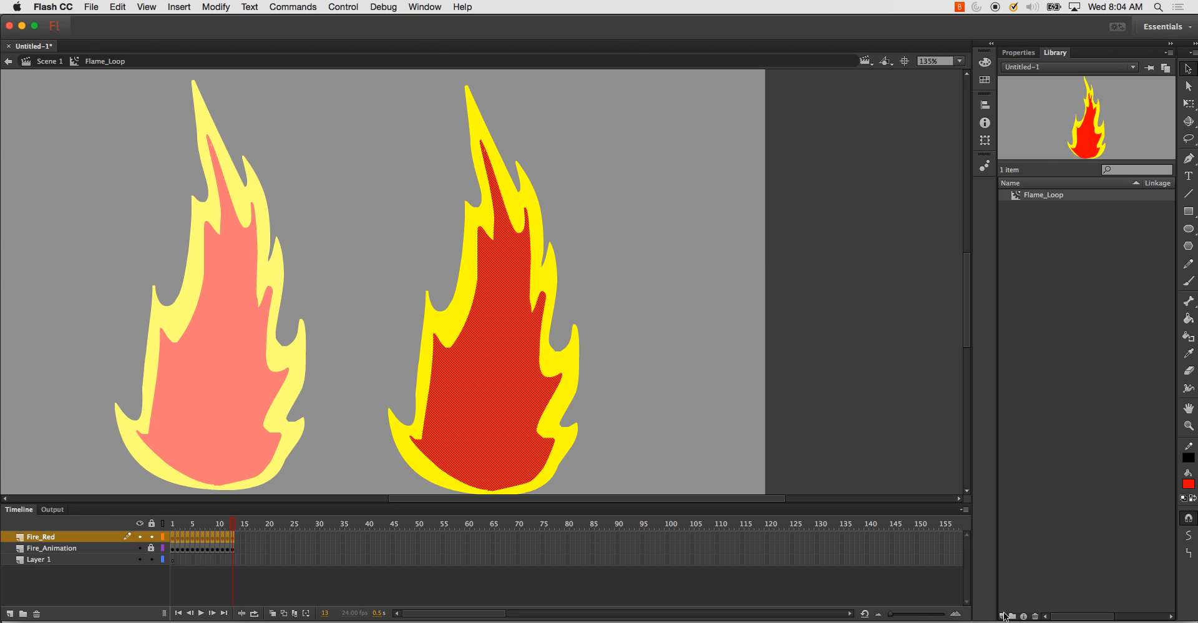
left_click(1003, 616)
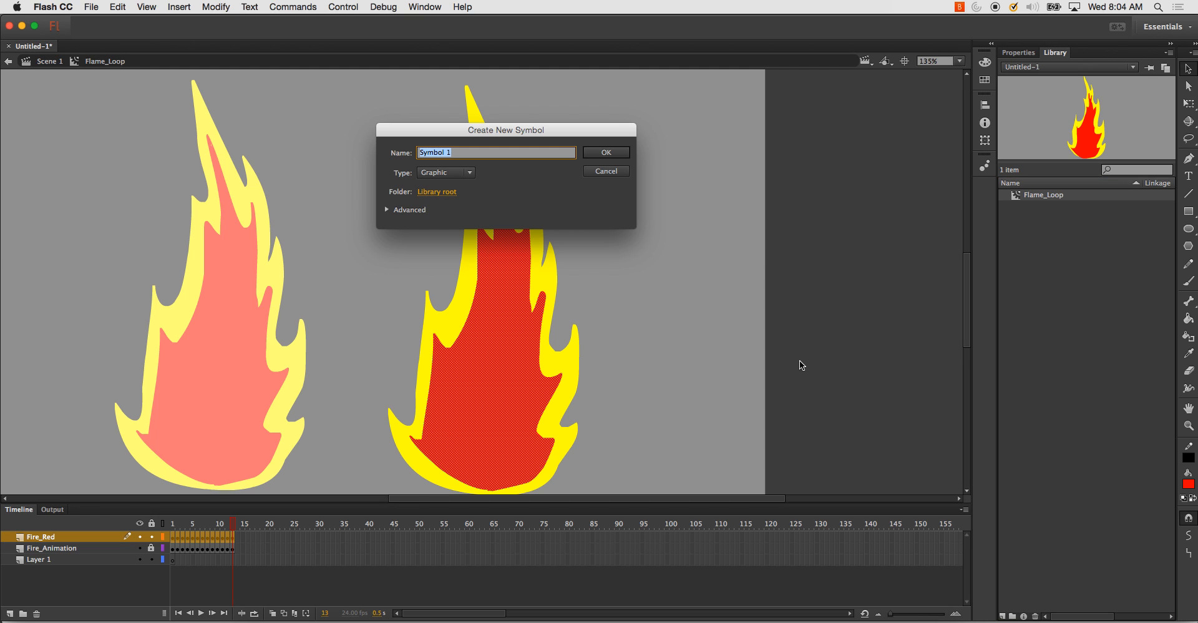
type("Flame")
key("Return")
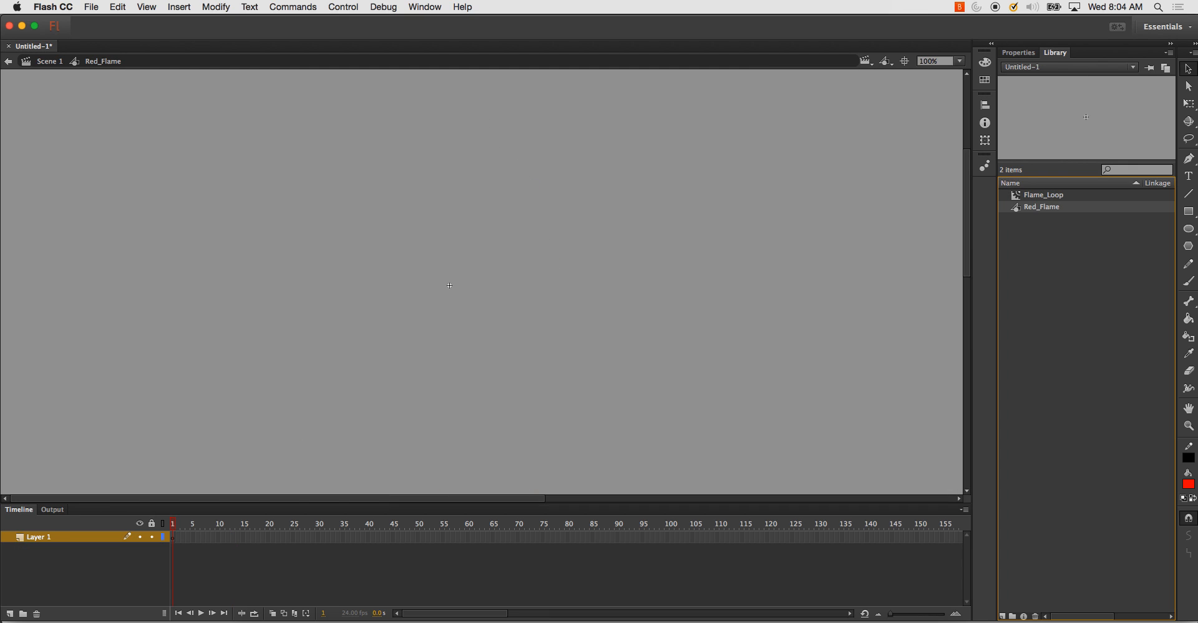
- Change the Red_Flame symbol's type to Movie Clip
right_click(1066, 211)
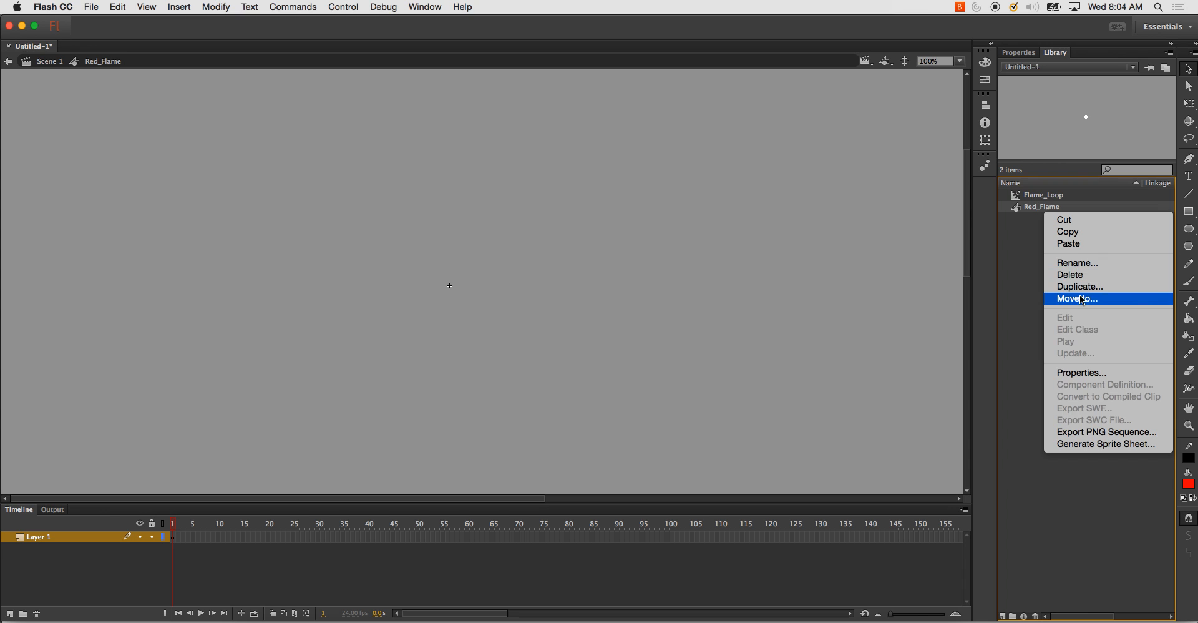
left_click(1099, 374)
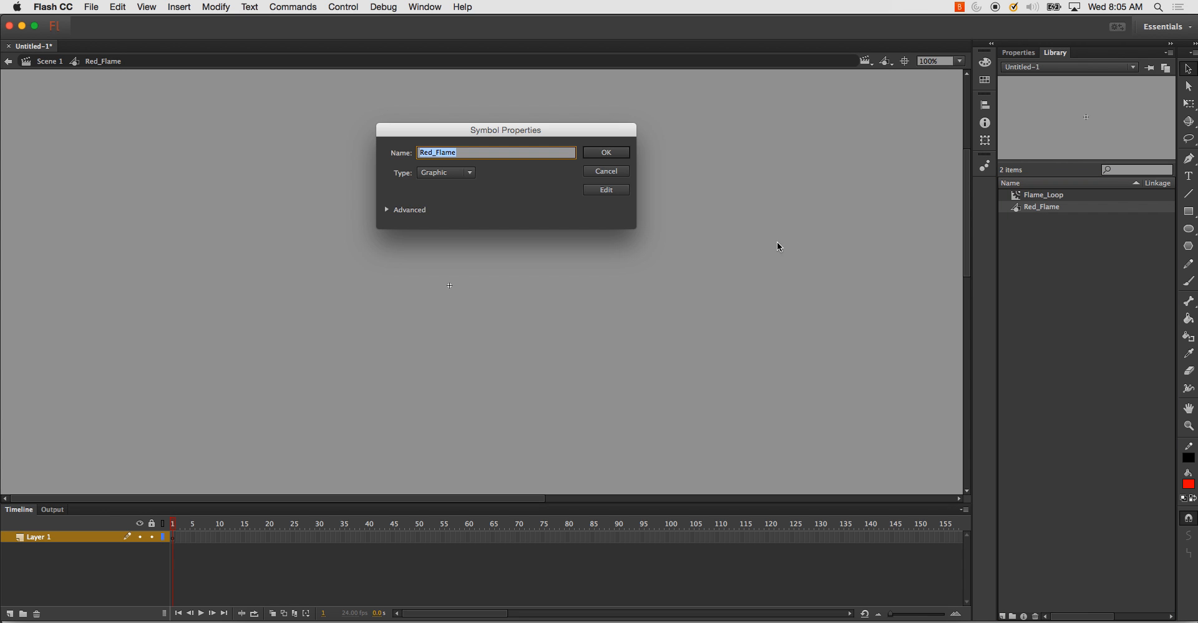
left_click(458, 173)
left_click(458, 187)
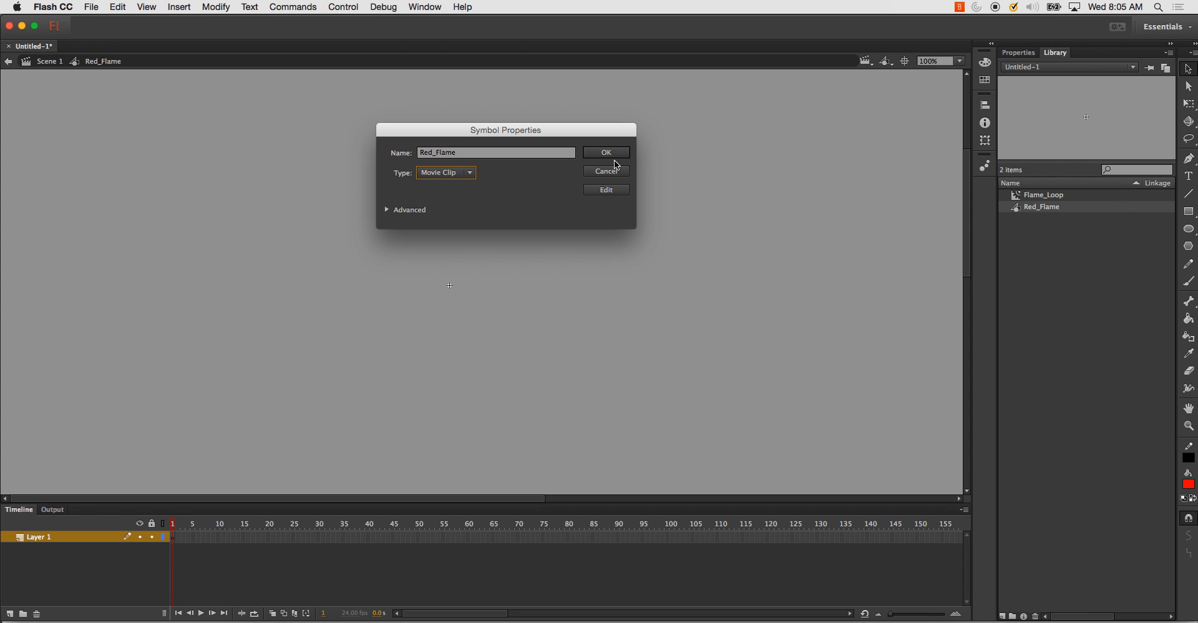
left_click(607, 153)
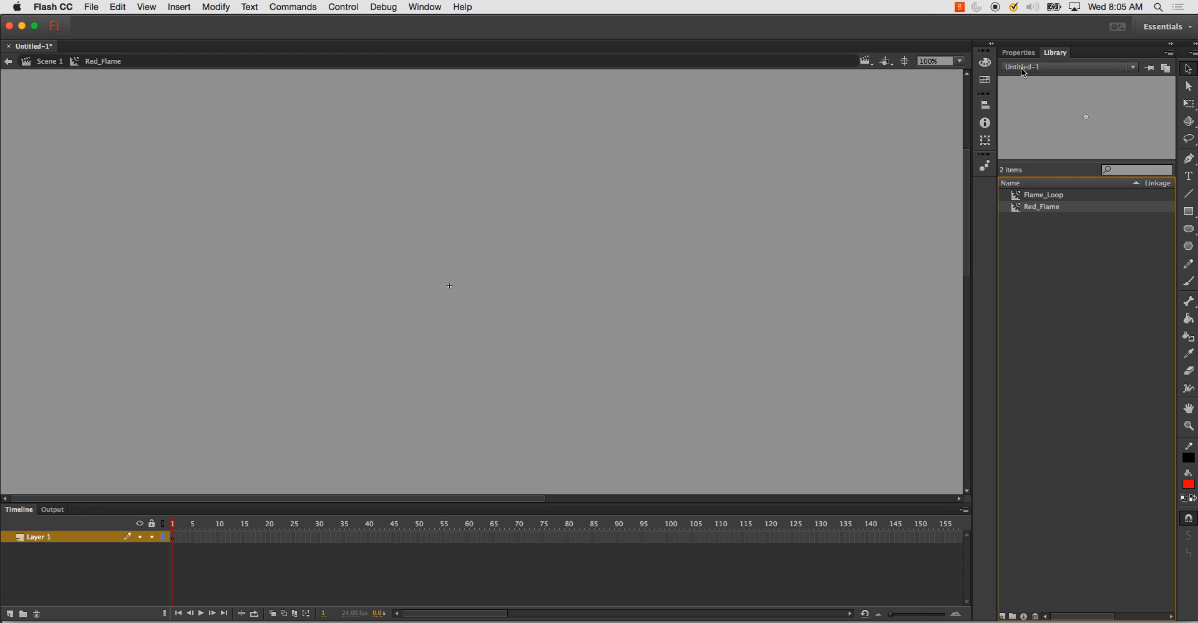
- Paste the copied Fire_Red layer into the Red_Flame symbol's timeline
right_click(53, 541)
left_click(101, 433)
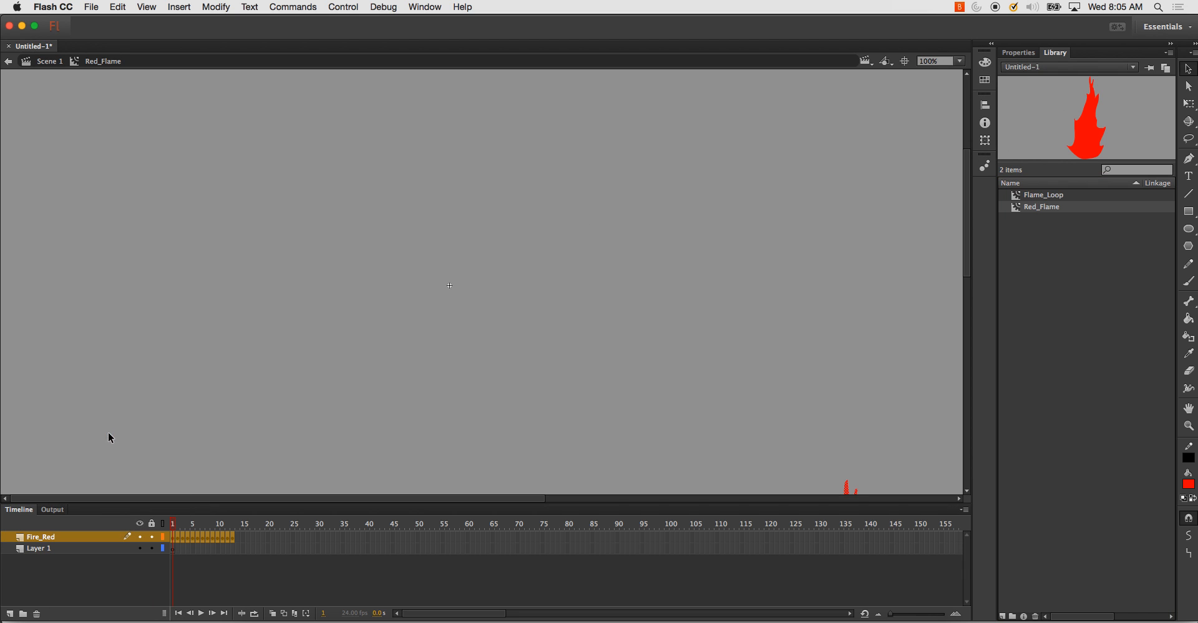
key("super+minus")
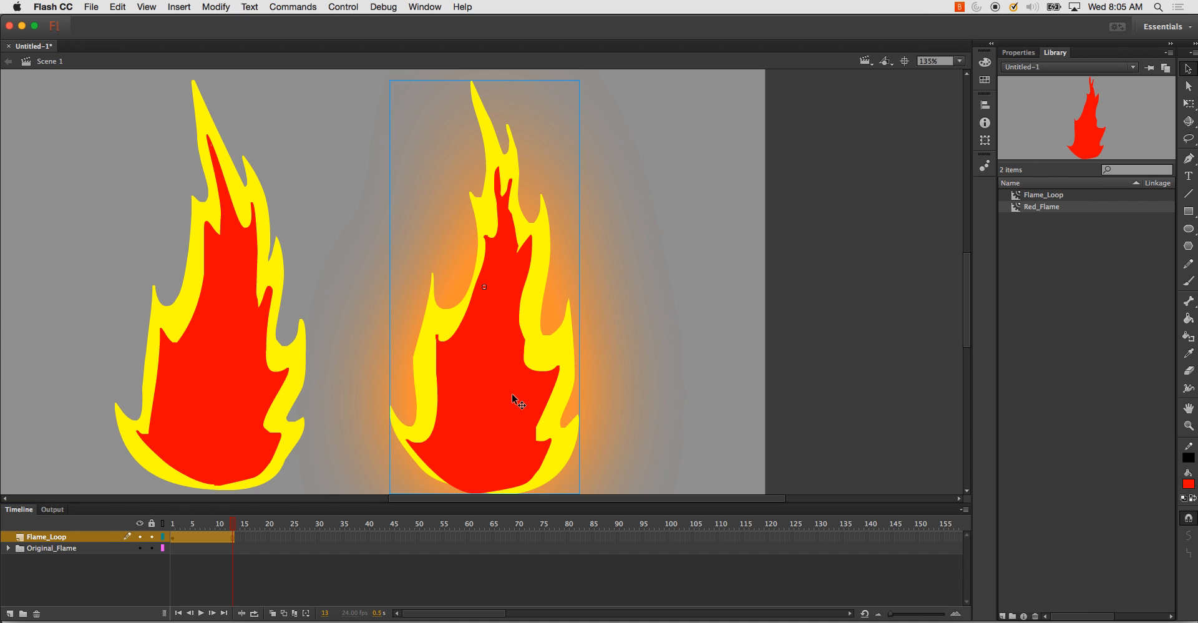
- Inside the Flame_Loop movie clip, hide the Fire_Red layer and delete the empty Layer 1
left_click(513, 394)
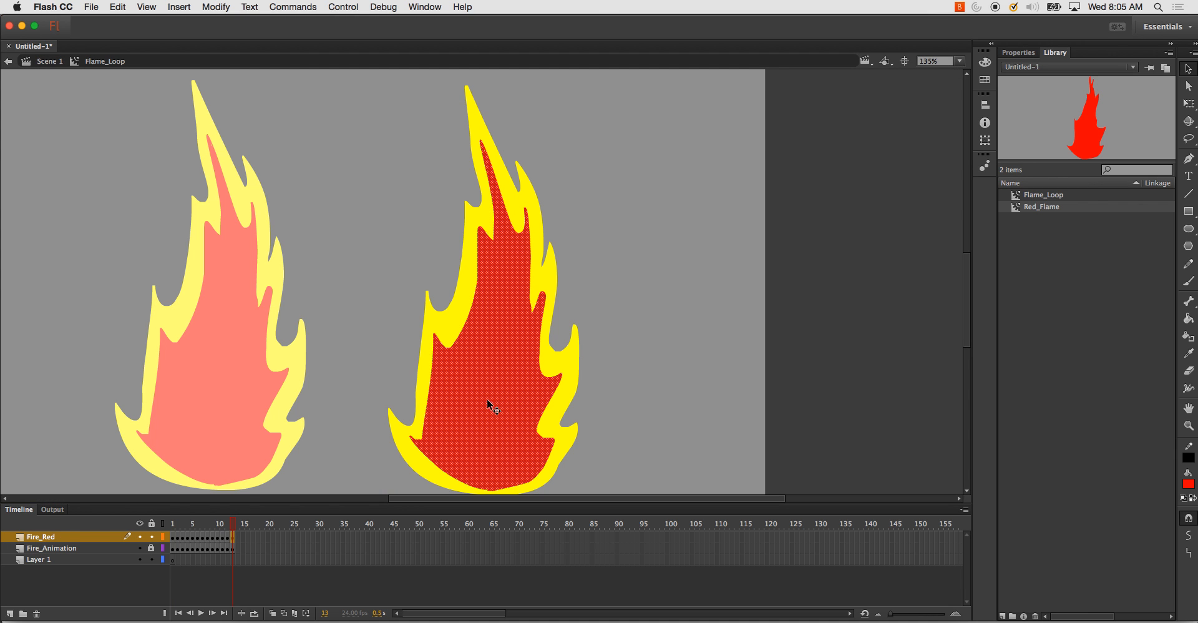
left_click(138, 536)
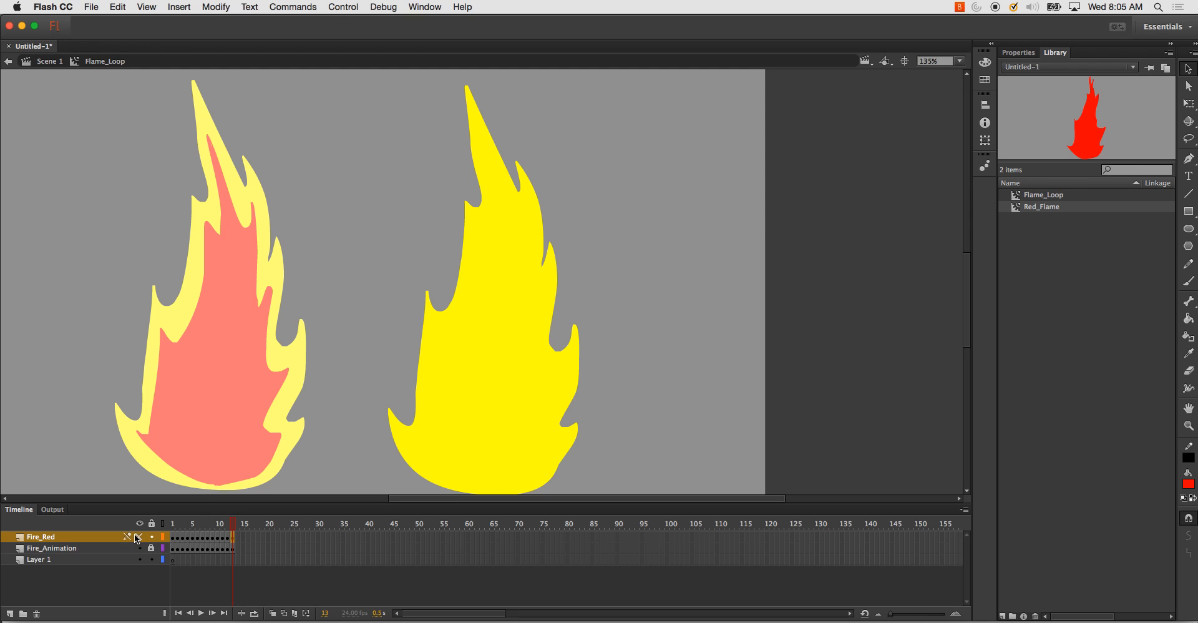
left_click(78, 561)
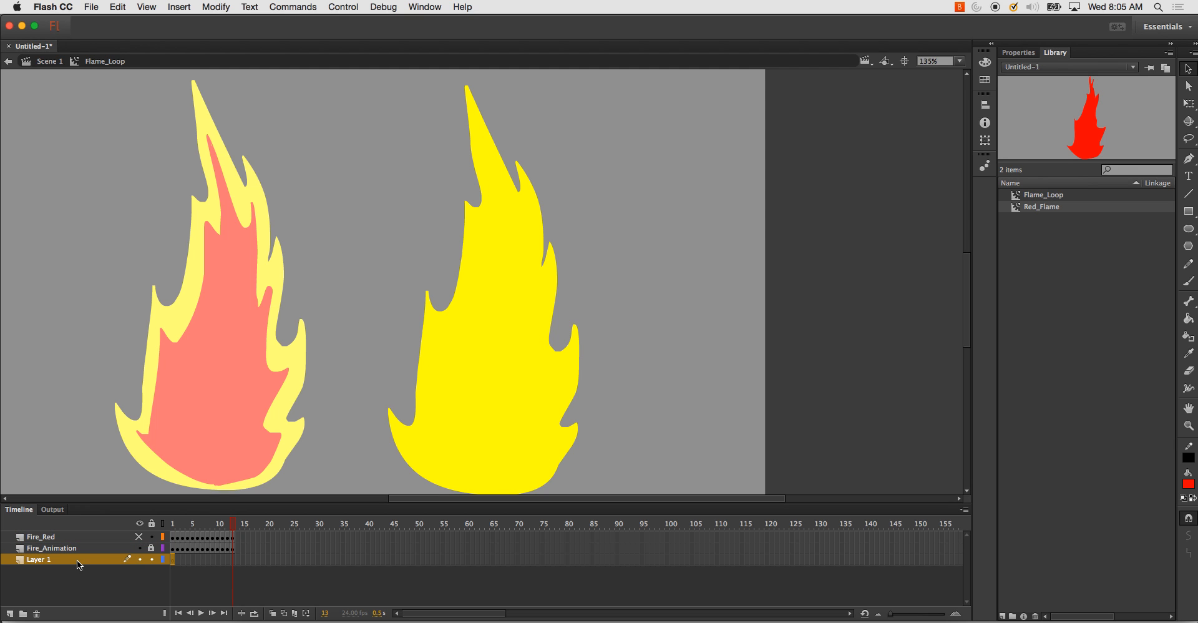
left_click(37, 614)
- Add a layer named Red_Flame above Fire_Red and place the Red_Flame movie clip on it over the yellow flame
left_click(55, 538)
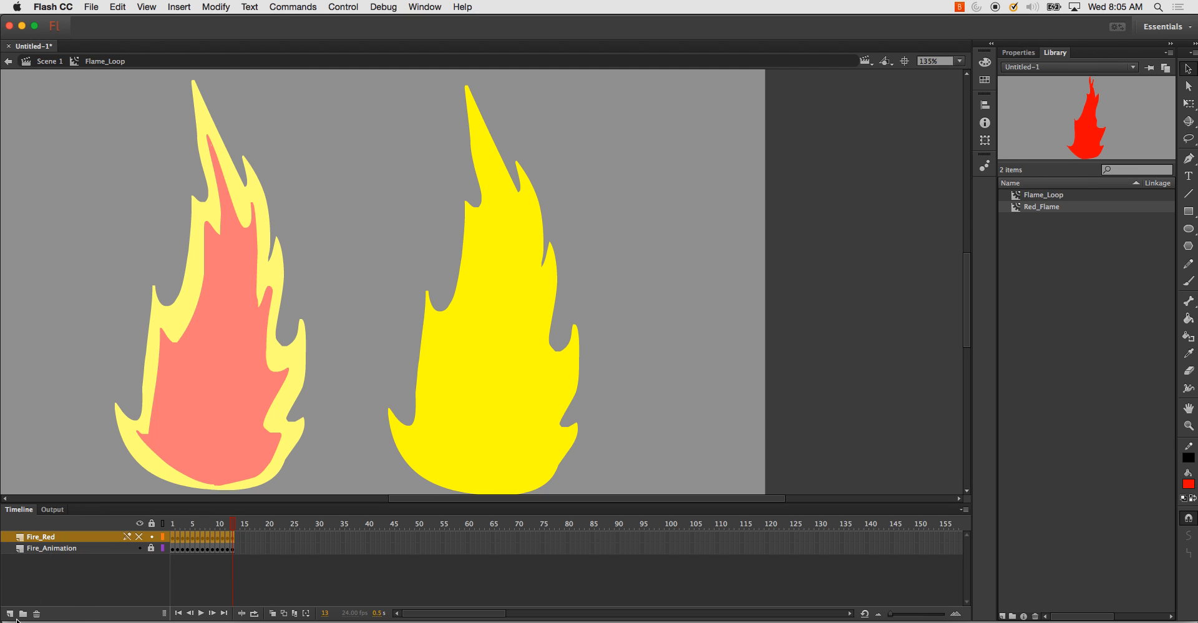
left_click(10, 614)
double_click(48, 538)
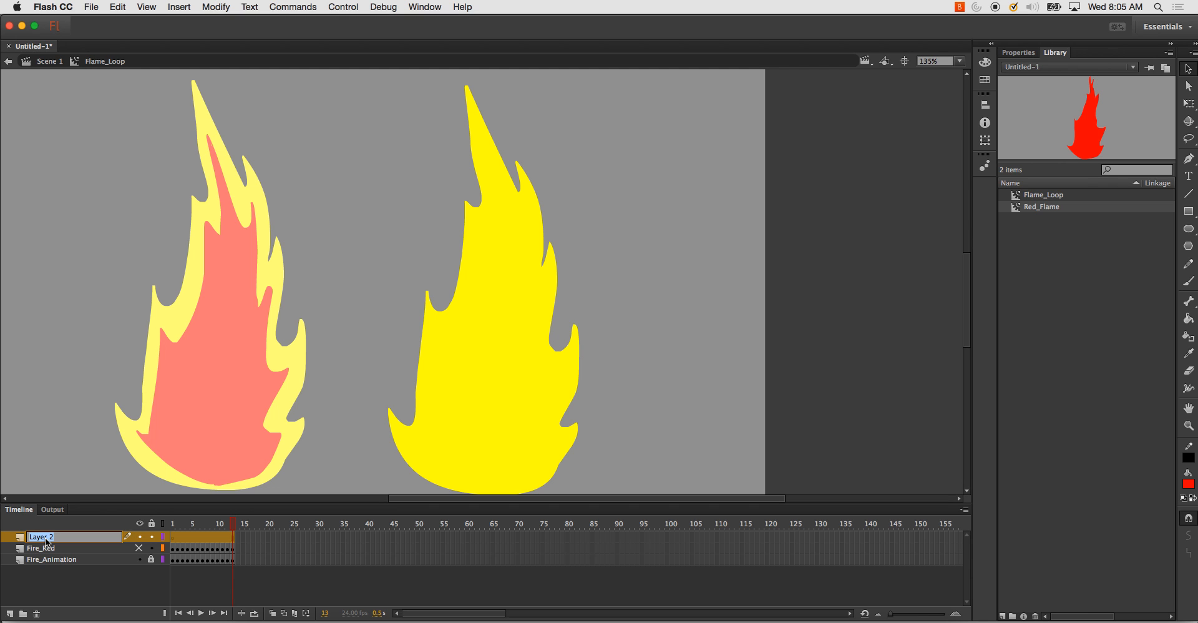
type("Flam")
type("e")
key("Return")
scroll(424, 443, "left", 3)
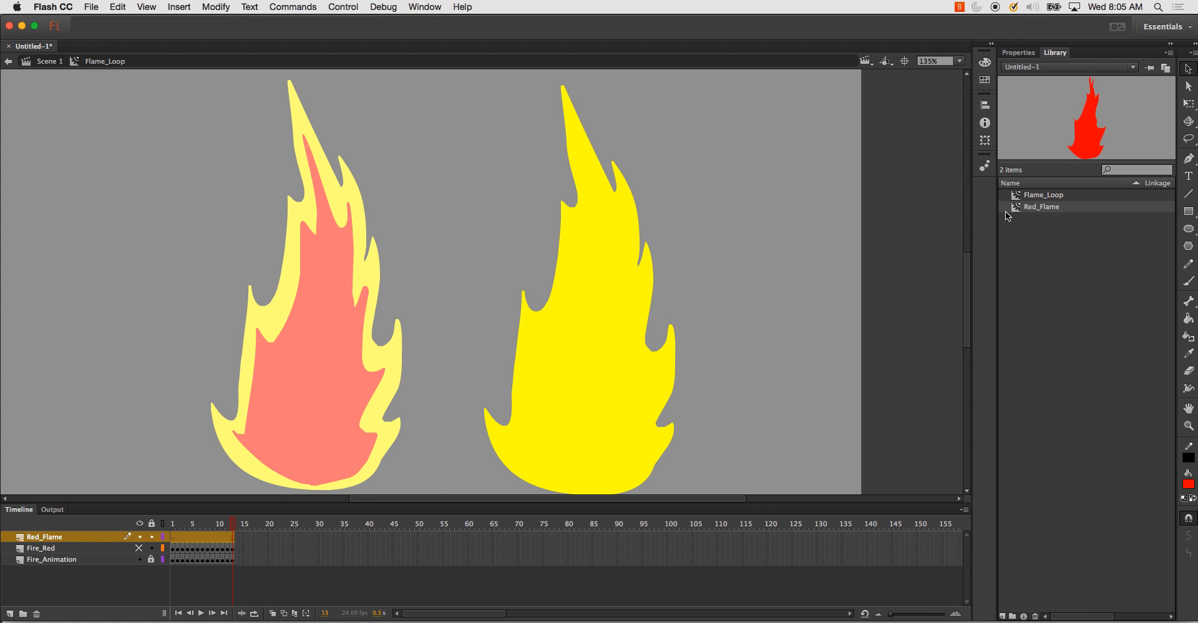
left_click_drag(1031, 212, 587, 347)
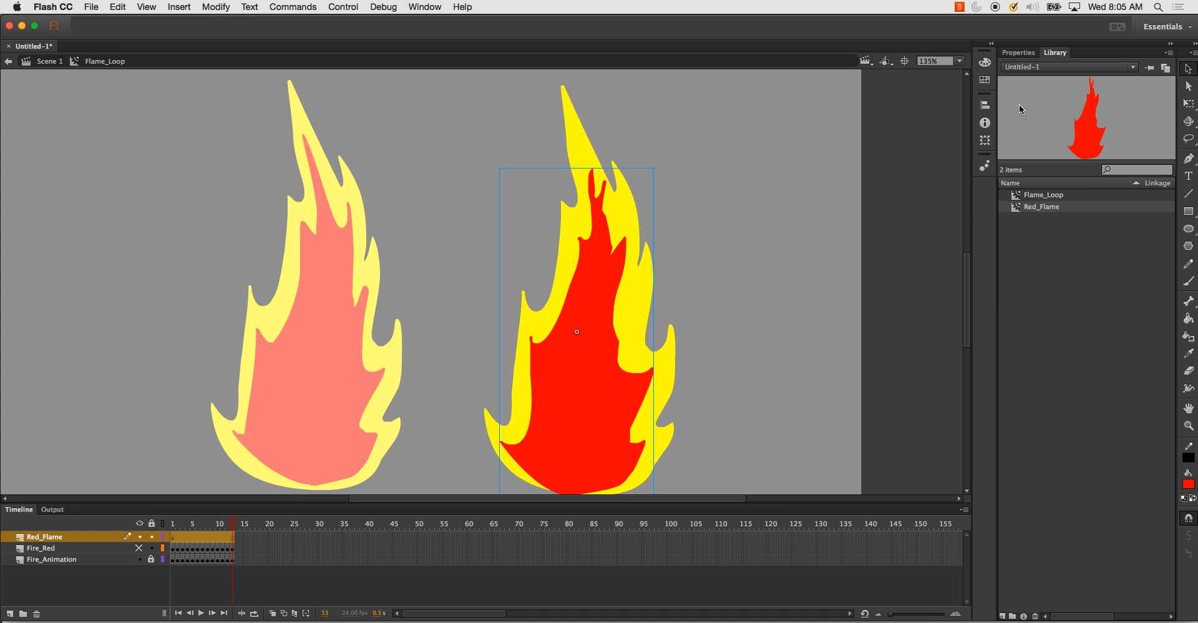
- Add a Blur filter to the Red_Flame instance with High quality and 10 px horizontal and vertical blur
left_click(1013, 54)
left_click(1008, 274)
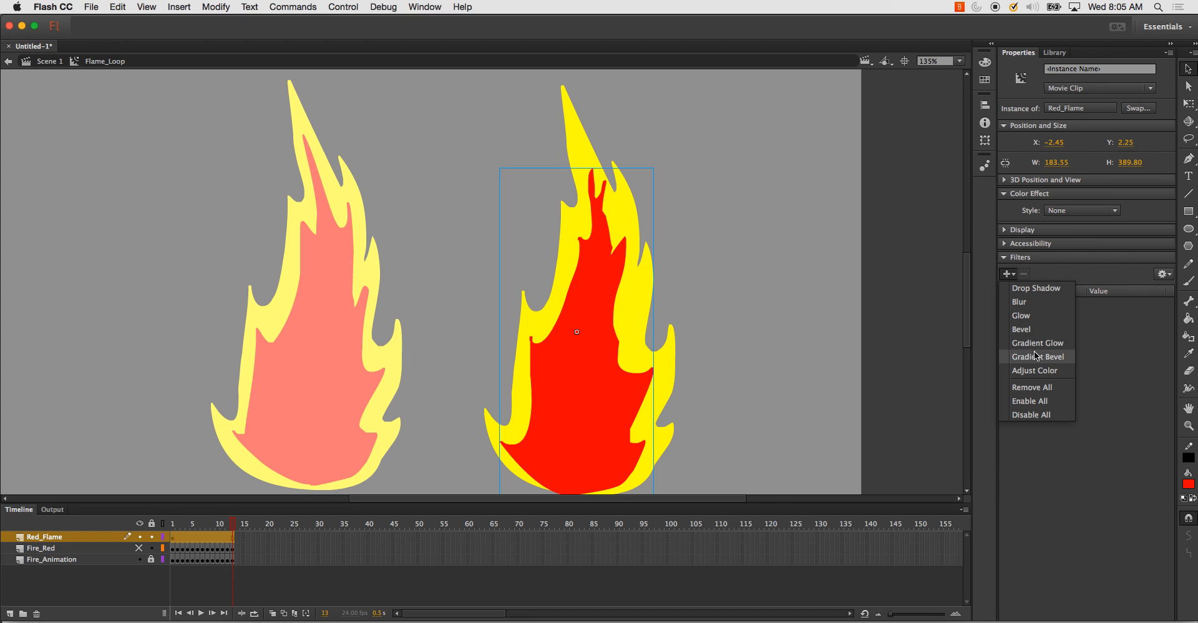
left_click(1043, 301)
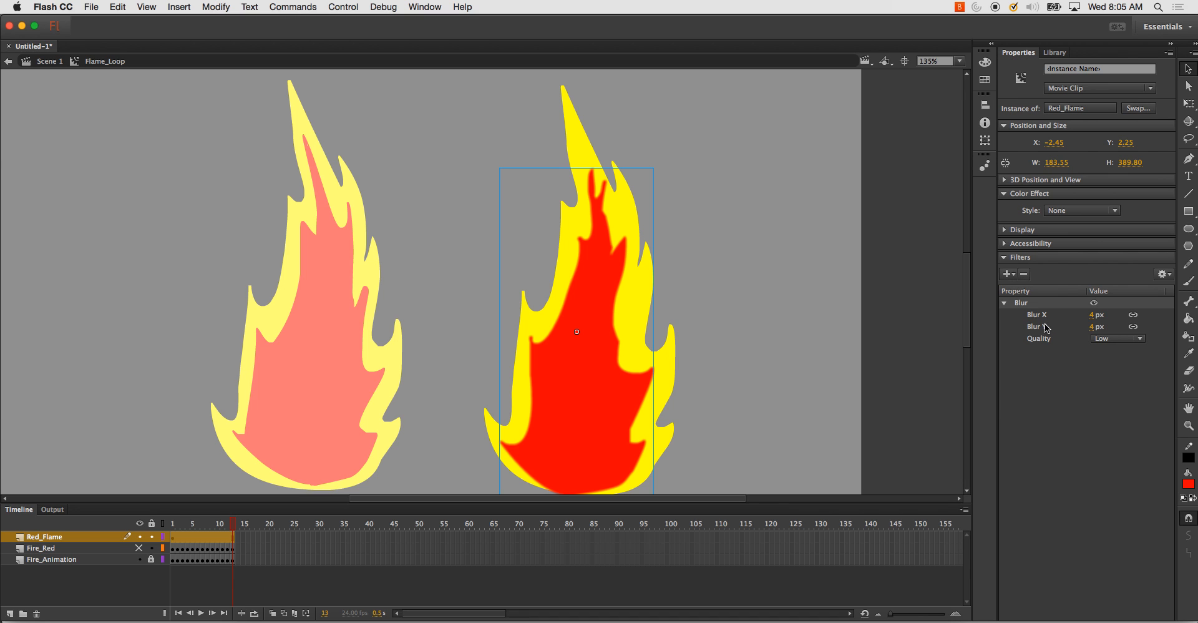
left_click(1106, 339)
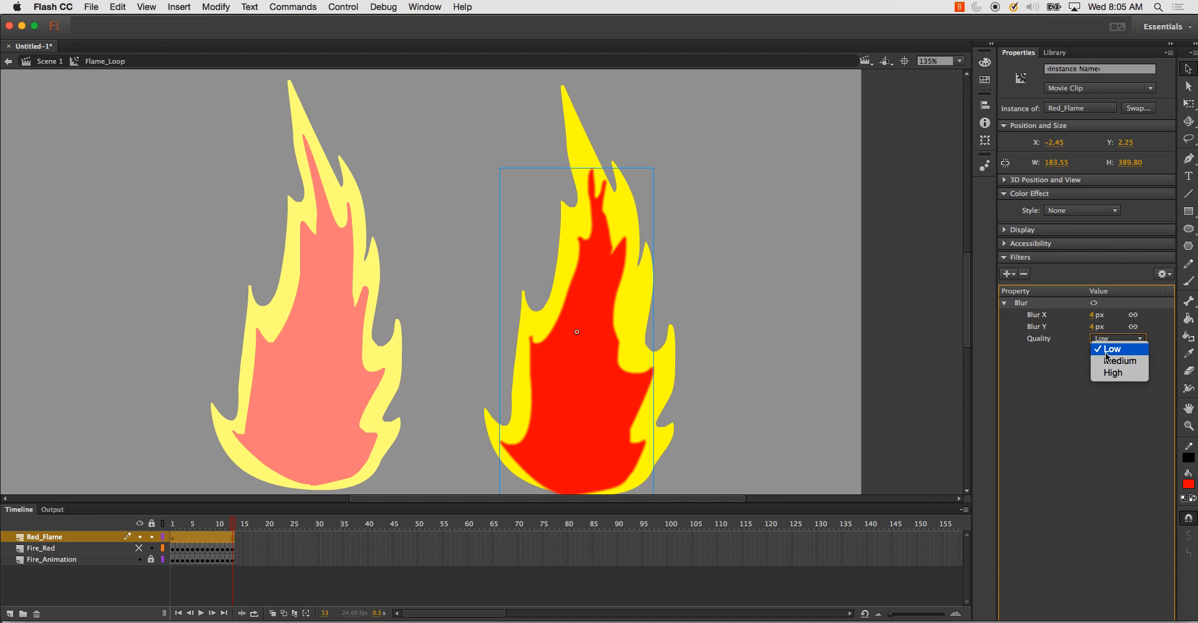
left_click(1114, 373)
left_click(1096, 327)
type("10")
key("Return")
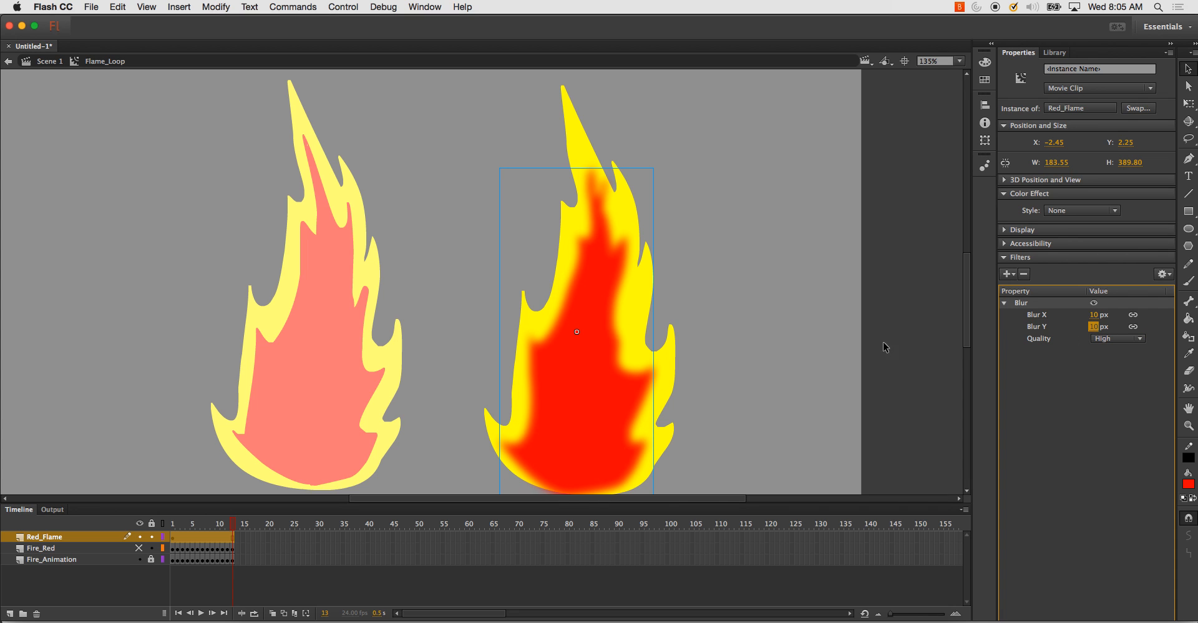
- Undo the Blur filter, the Red_Flame instance placement and the added Red_Flame layer in Flame_Loop
scroll(256, 388, "left", 3)
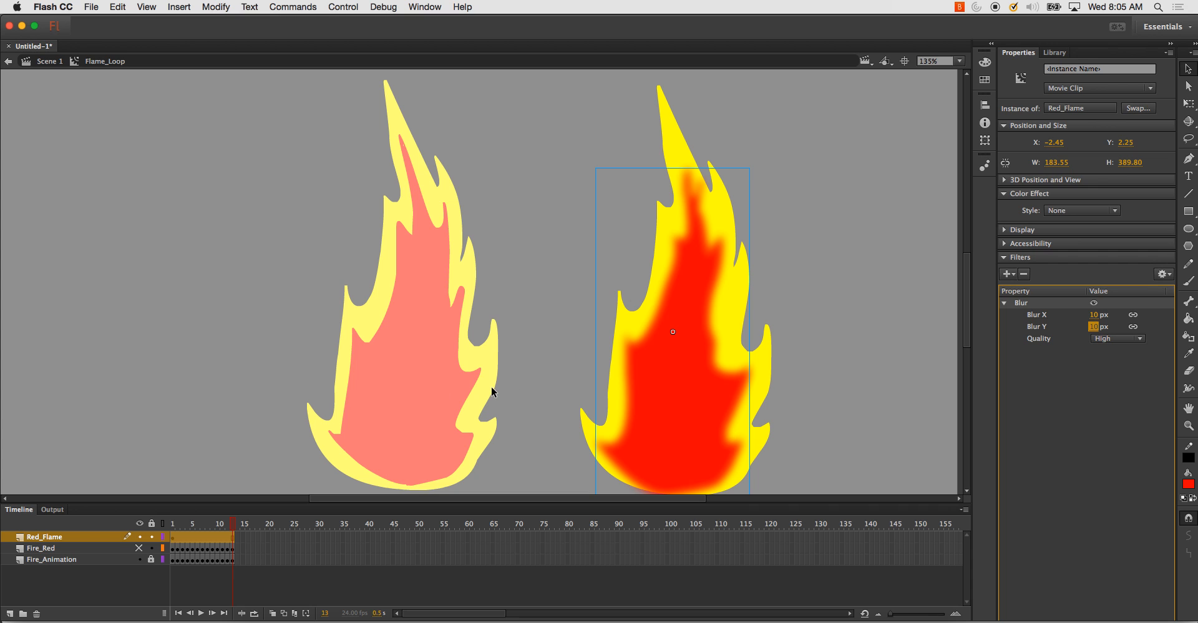
key("super+z")
key("super+z")
key("super+z")
key("super+z")
key("super+z")
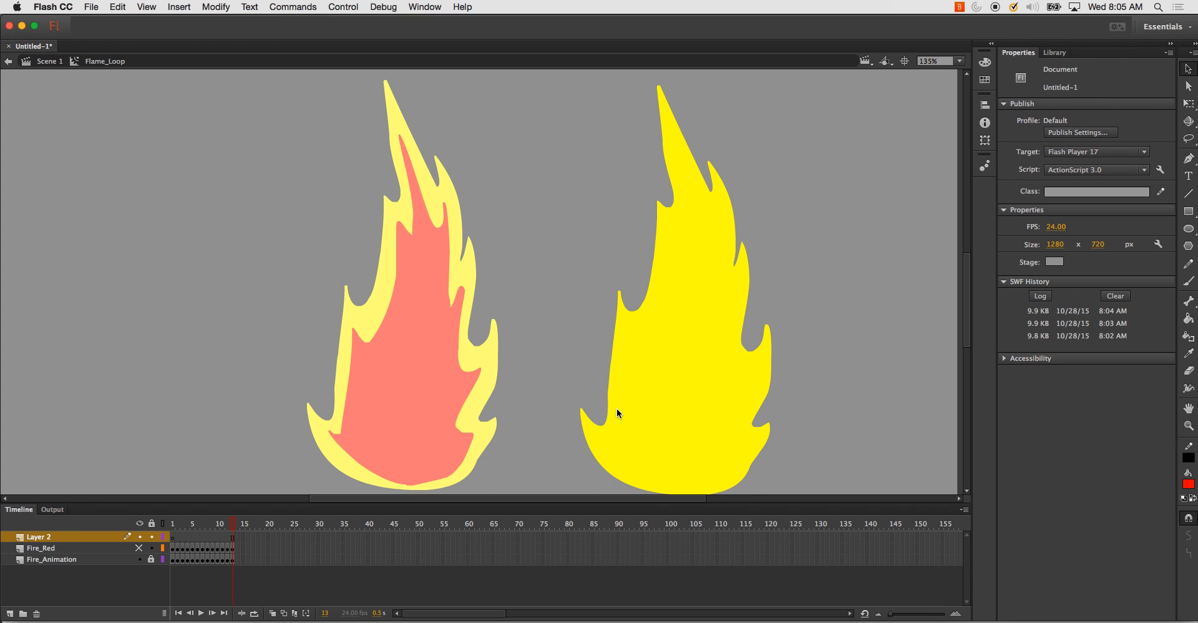
key("super+z")
- Return to Scene 1 and test the movie to compare the plain and glowing flames
scroll(294, 417, "left", 3)
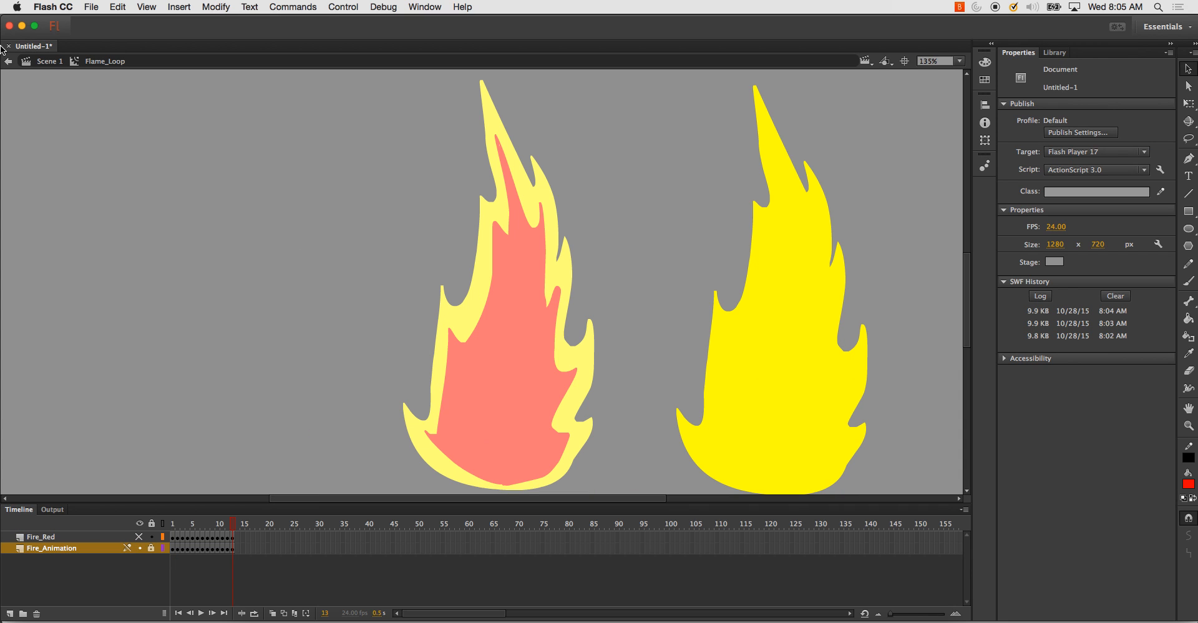
left_click(47, 63)
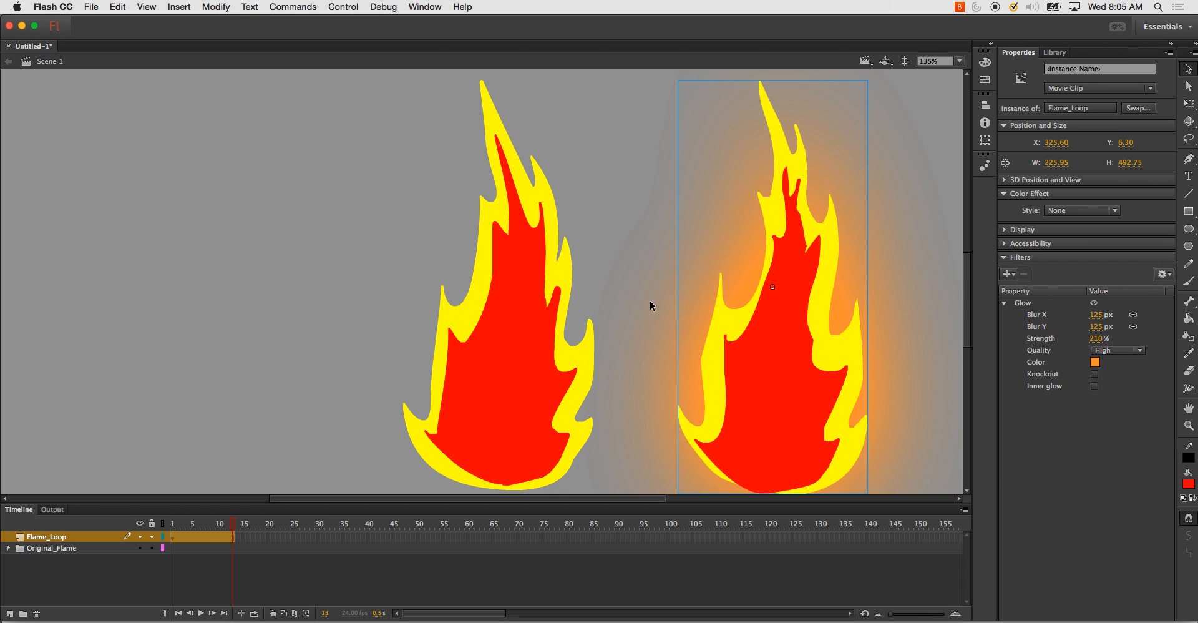
left_click(657, 250)
mouse_move(657, 225)
left_mouse_down()
mouse_move(559, 211)
mouse_move(653, 211)
left_mouse_up()
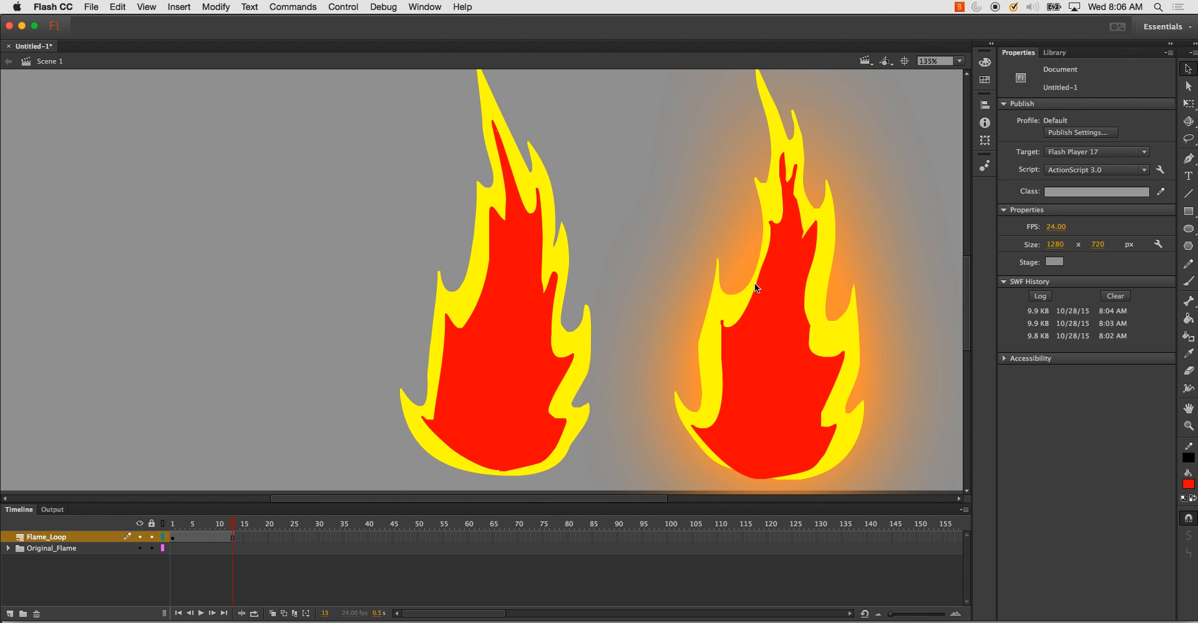
scroll(743, 287, "right", 3)
key("super+minus")
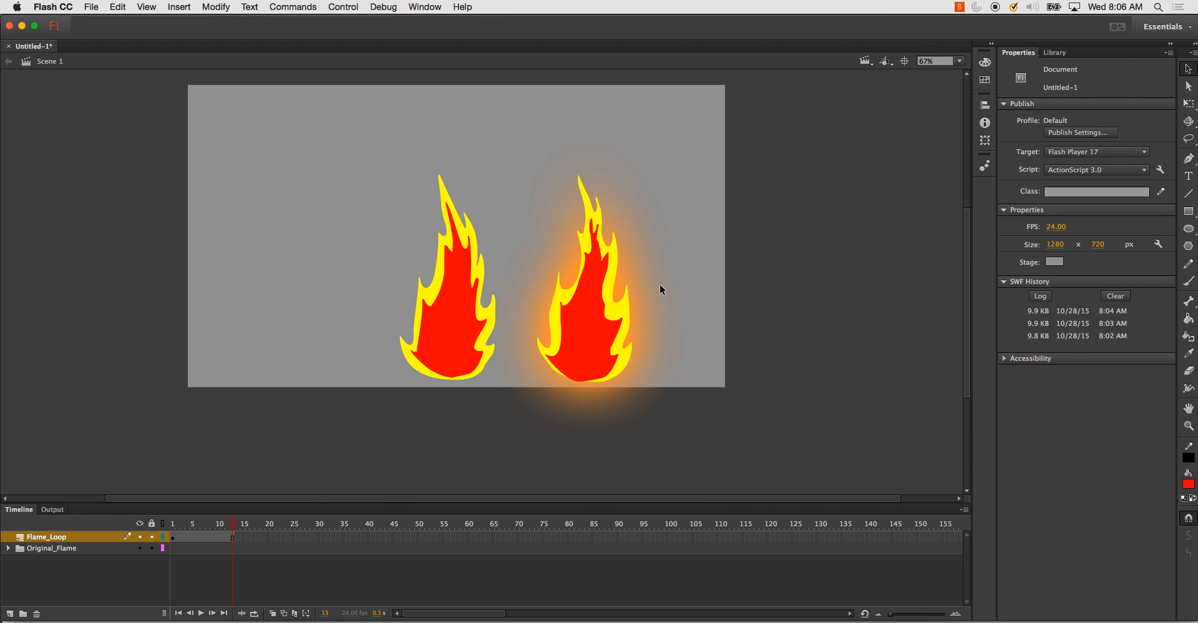
key("super+Return")
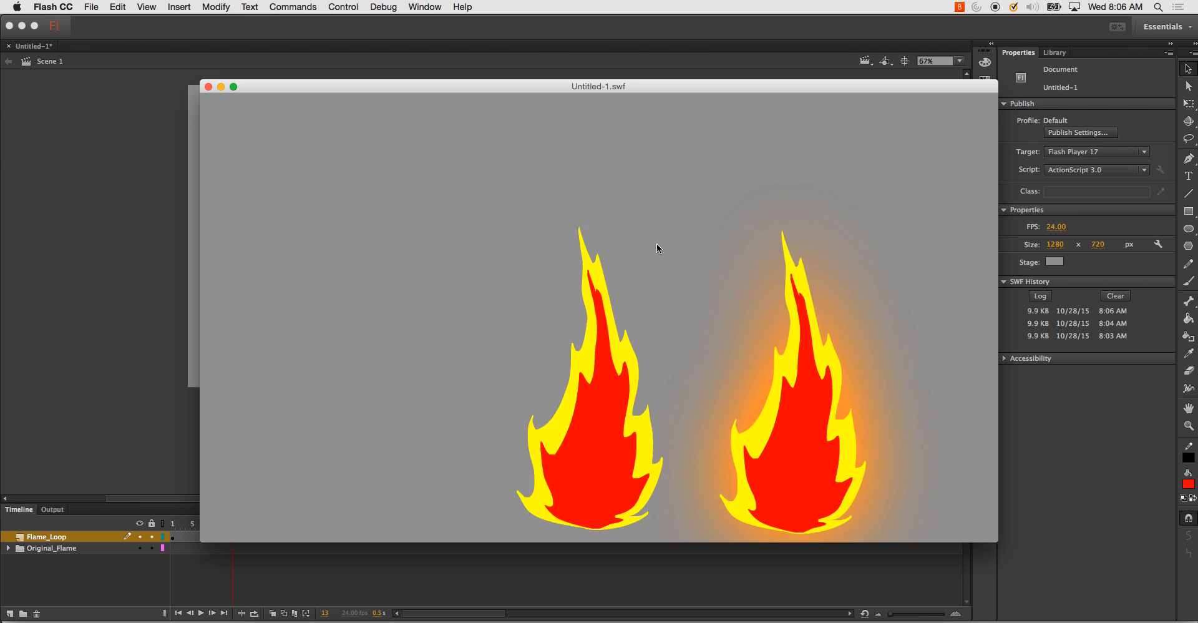
key("super+w")
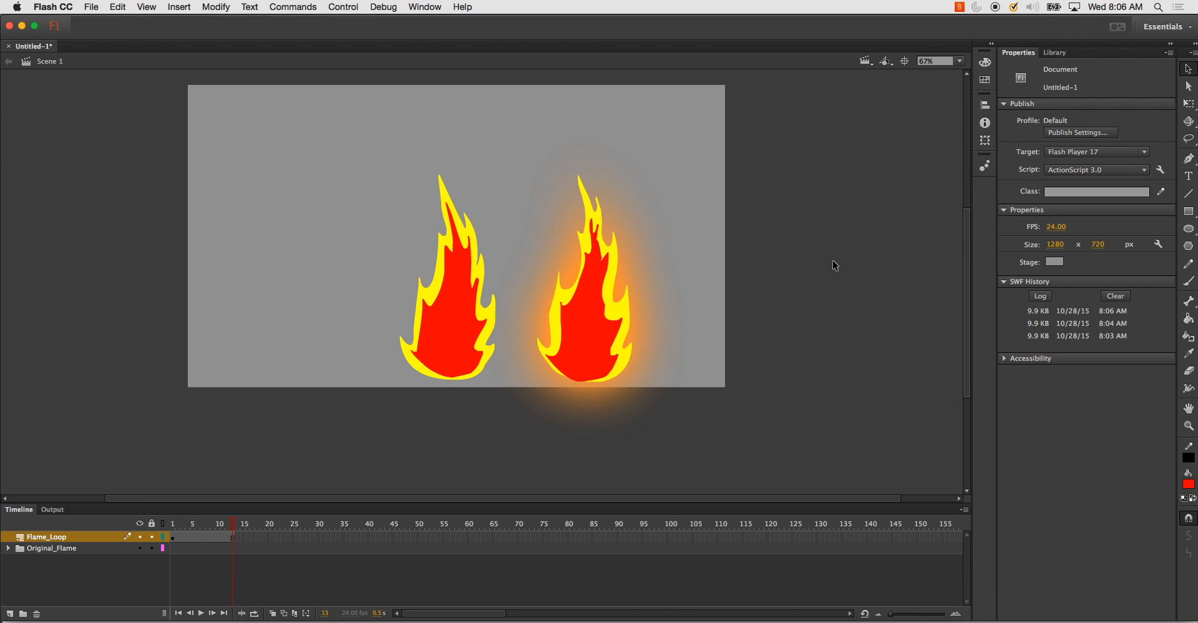
- Set the stage color to black (#000000)
left_click(1059, 261)
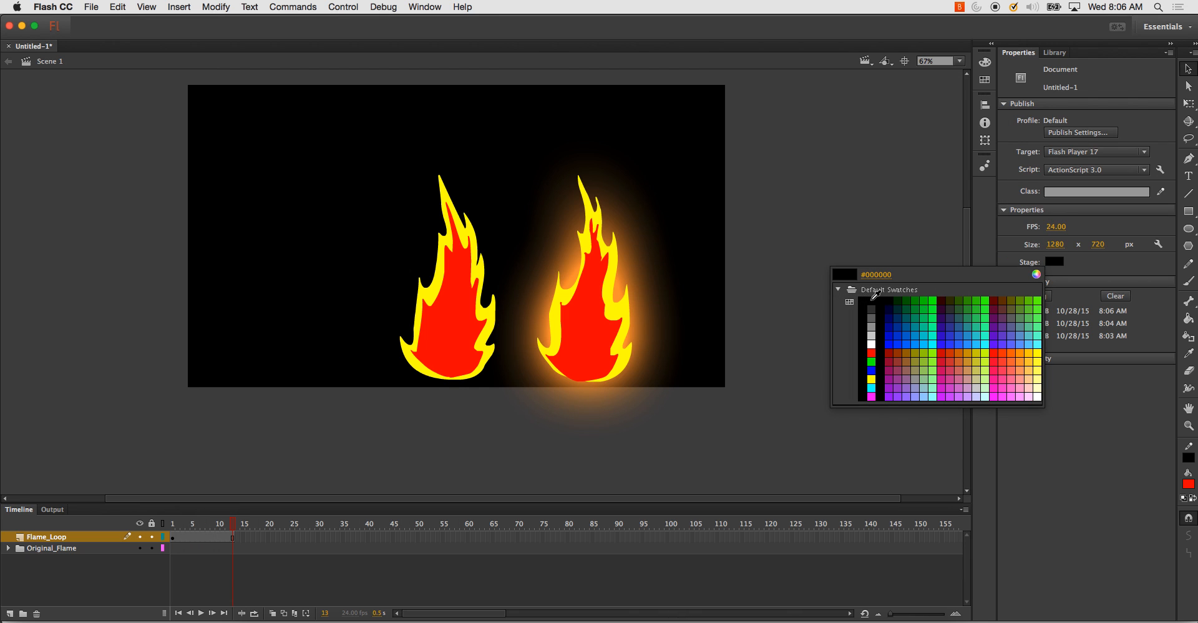
left_click(872, 297)
- Add a Blur filter to the glowing Flame_Loop instance with High quality and 8 px horizontal and vertical blur, and test the movie
left_click(581, 334)
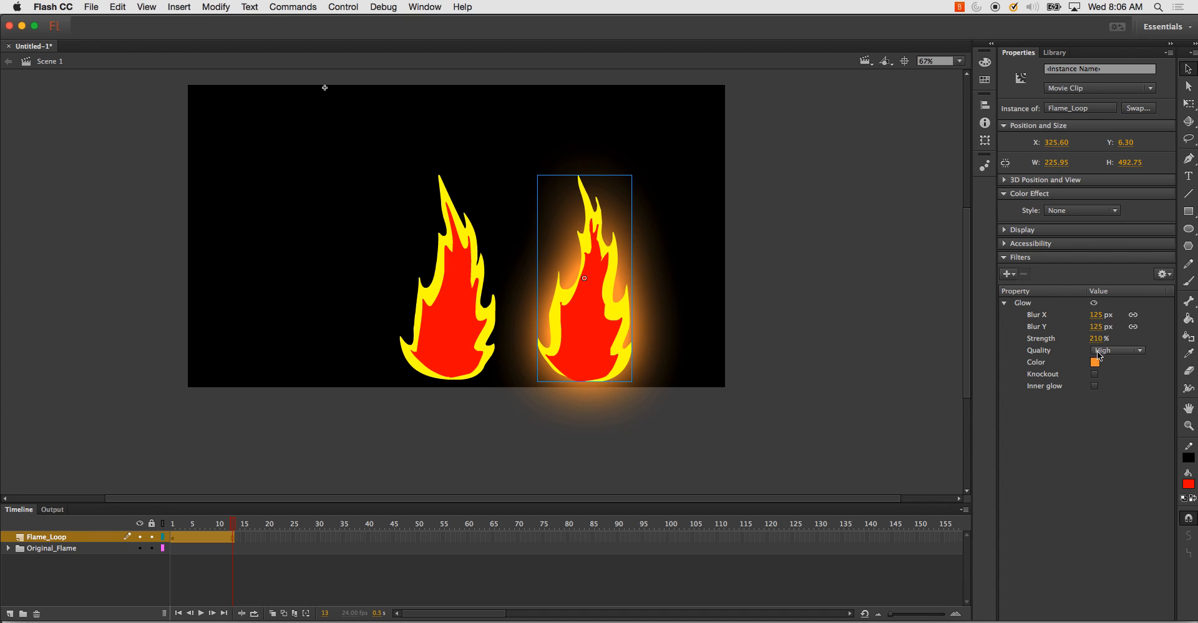
left_click(1011, 275)
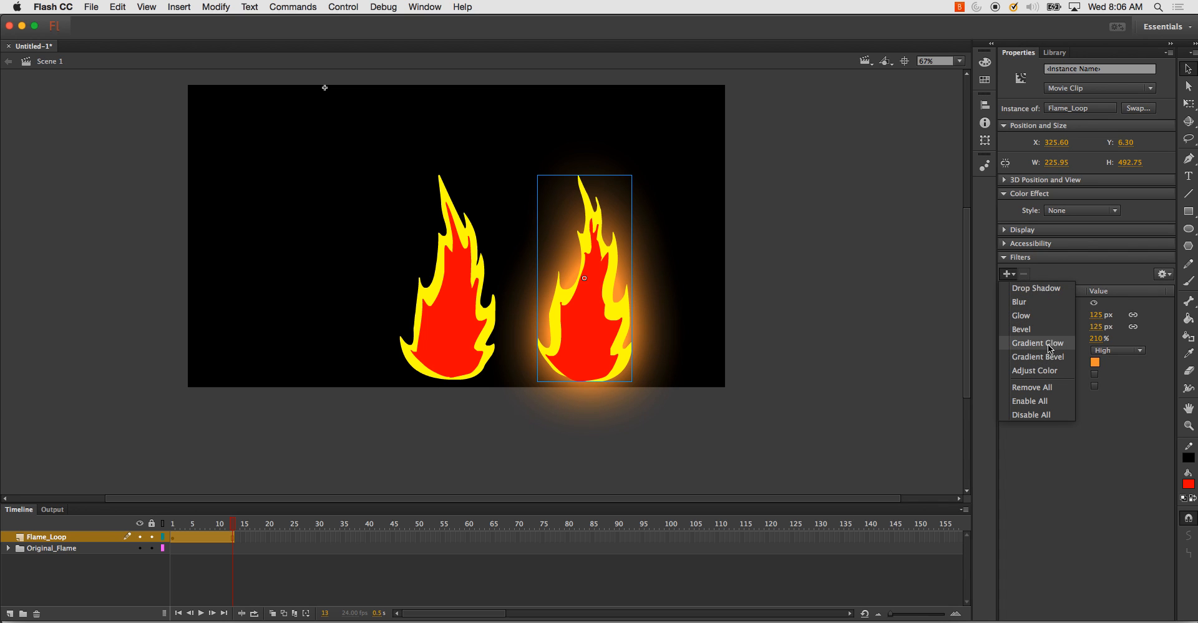
left_click(1031, 302)
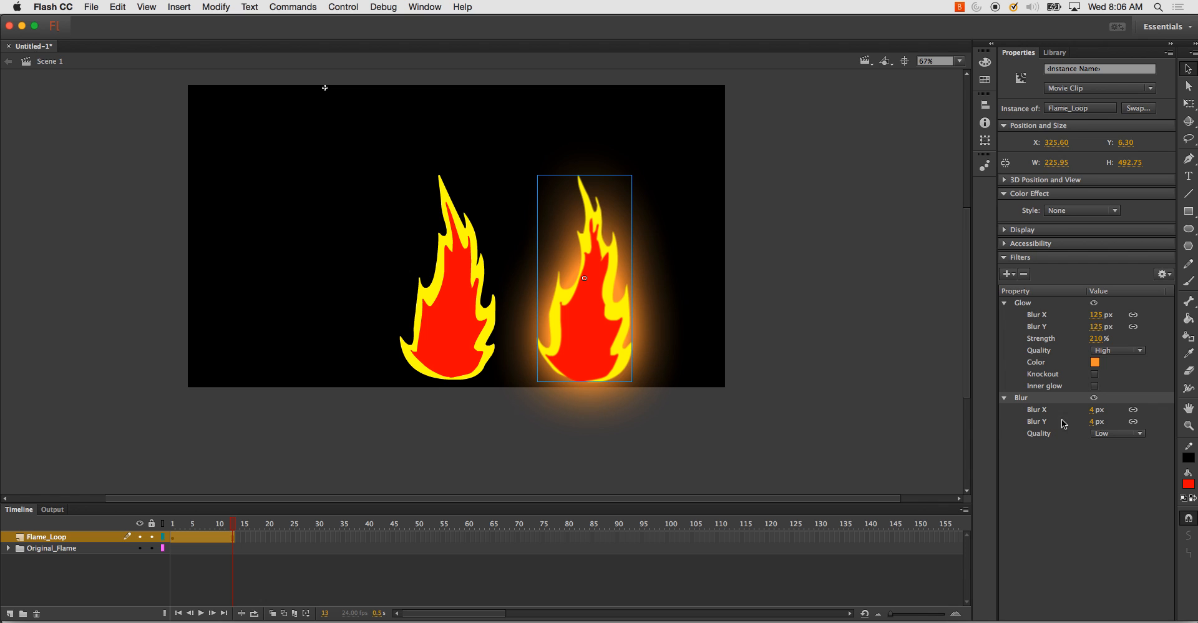
left_click_drag(1096, 409, 1112, 414)
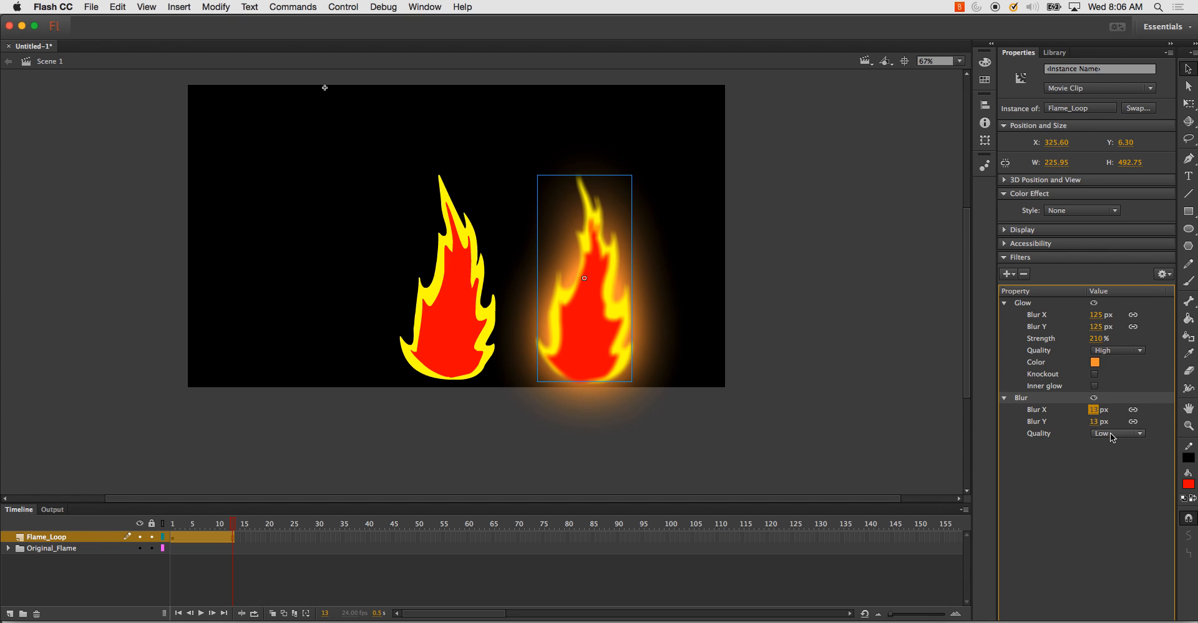
left_click(1113, 435)
left_click(1108, 469)
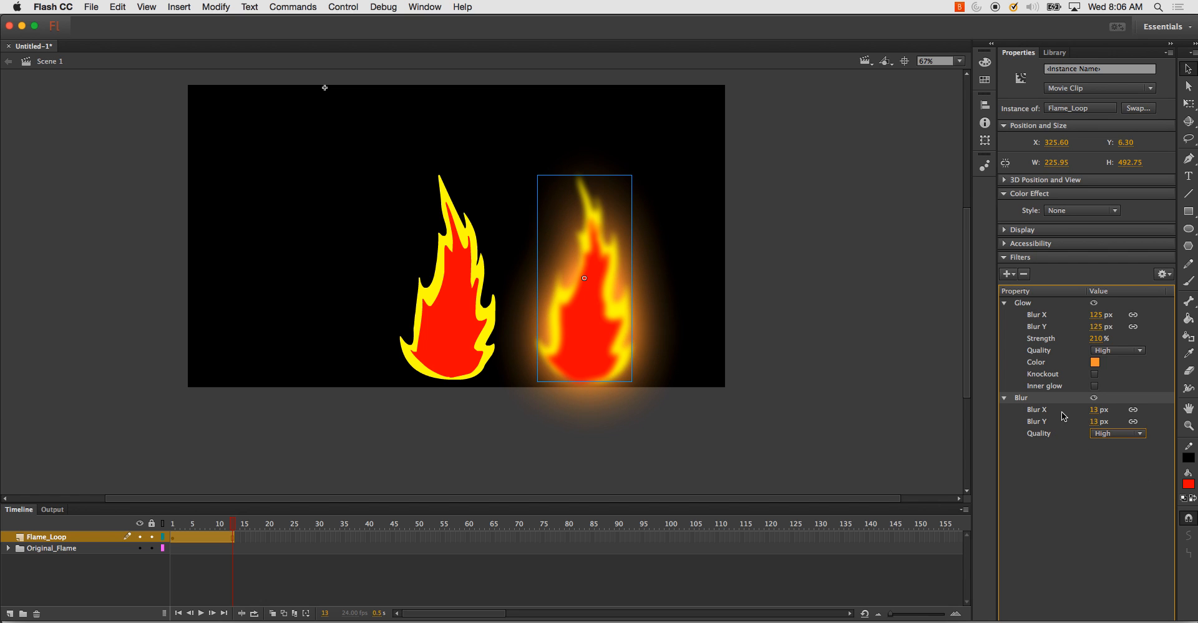
left_click_drag(1093, 410, 1089, 412)
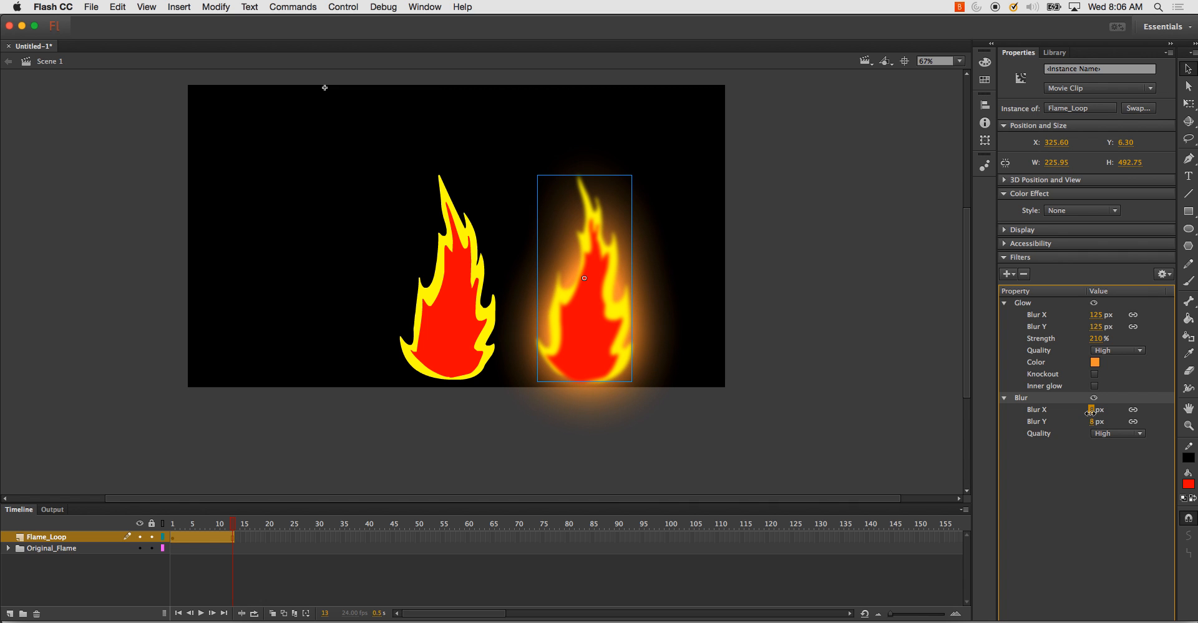
key("super+Return")
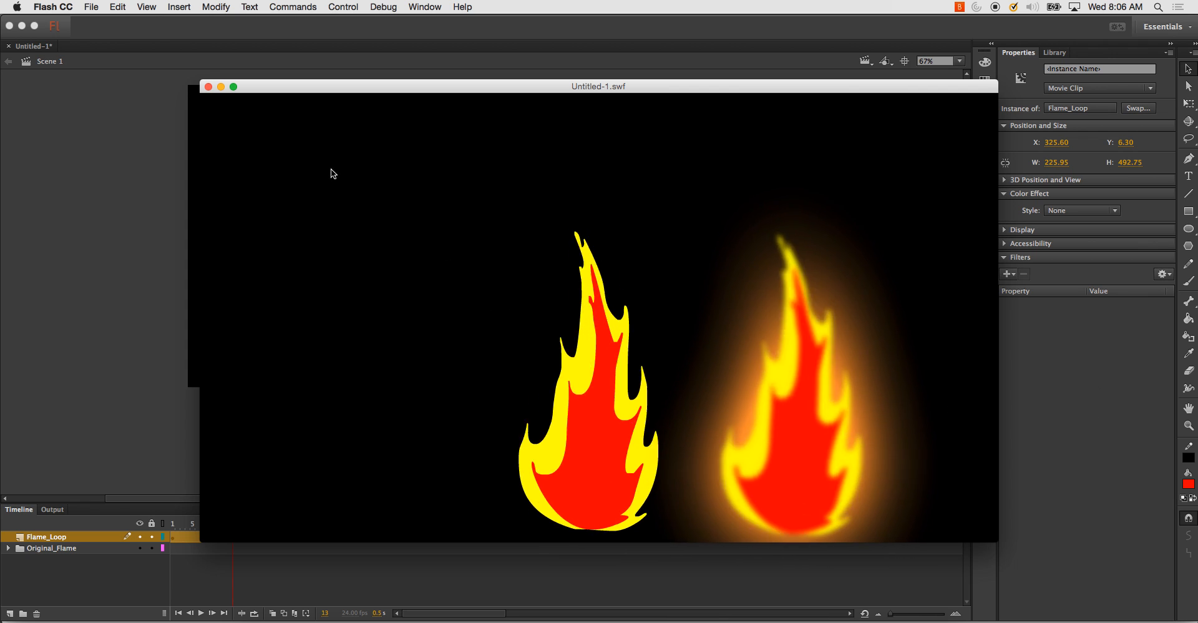
left_click(208, 87)
- Convert the Fire_Red layer inside the Original_Flame folder to a guide layer and test the movie
left_click(7, 550)
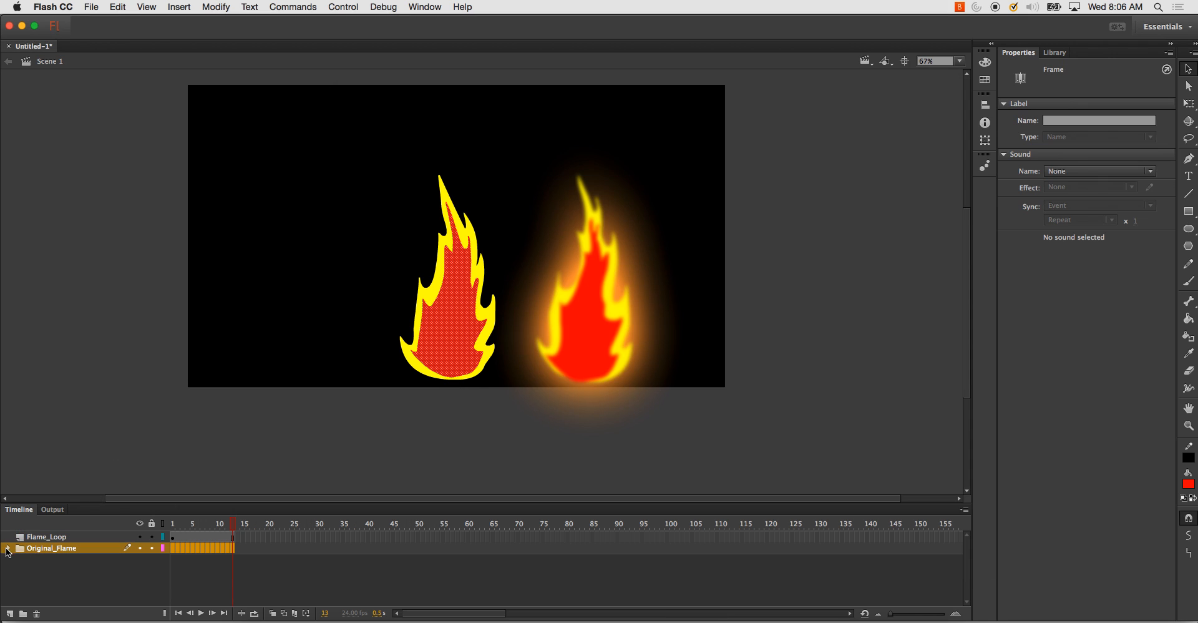
left_click(8, 548)
left_click(47, 571)
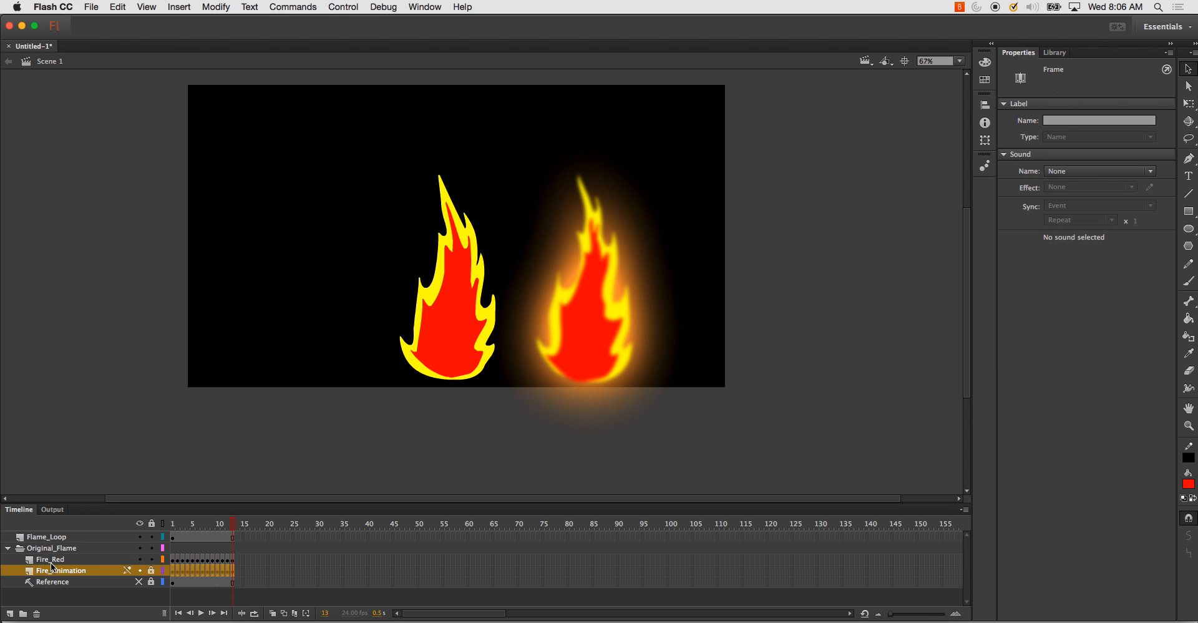
left_click(57, 560)
right_click(65, 561)
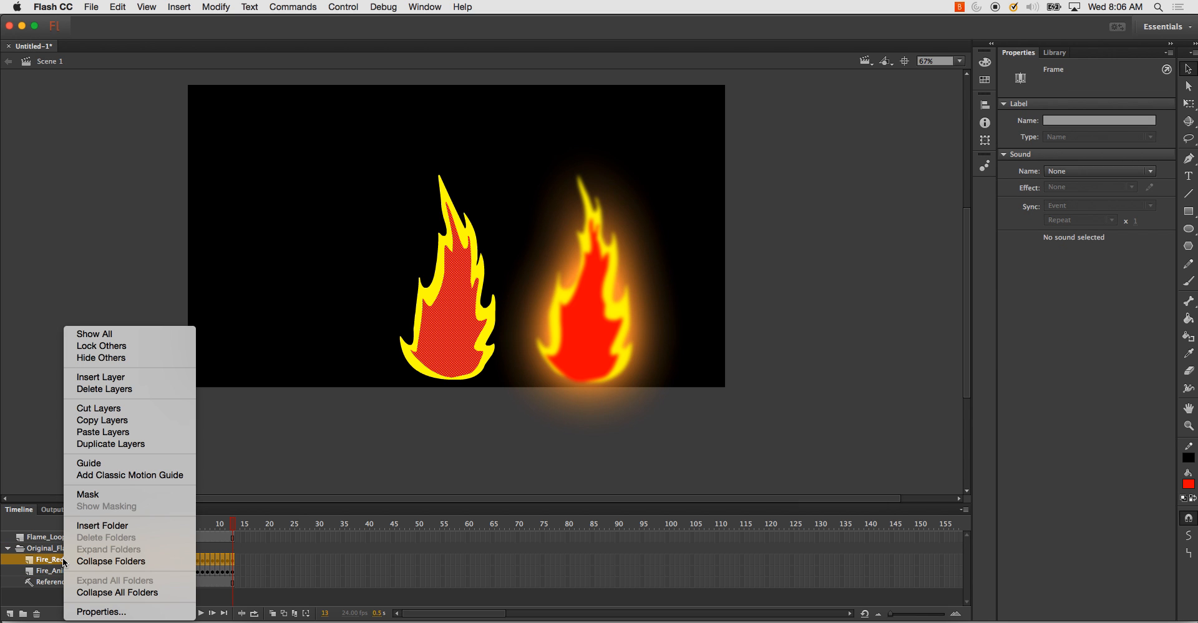
left_click(101, 462)
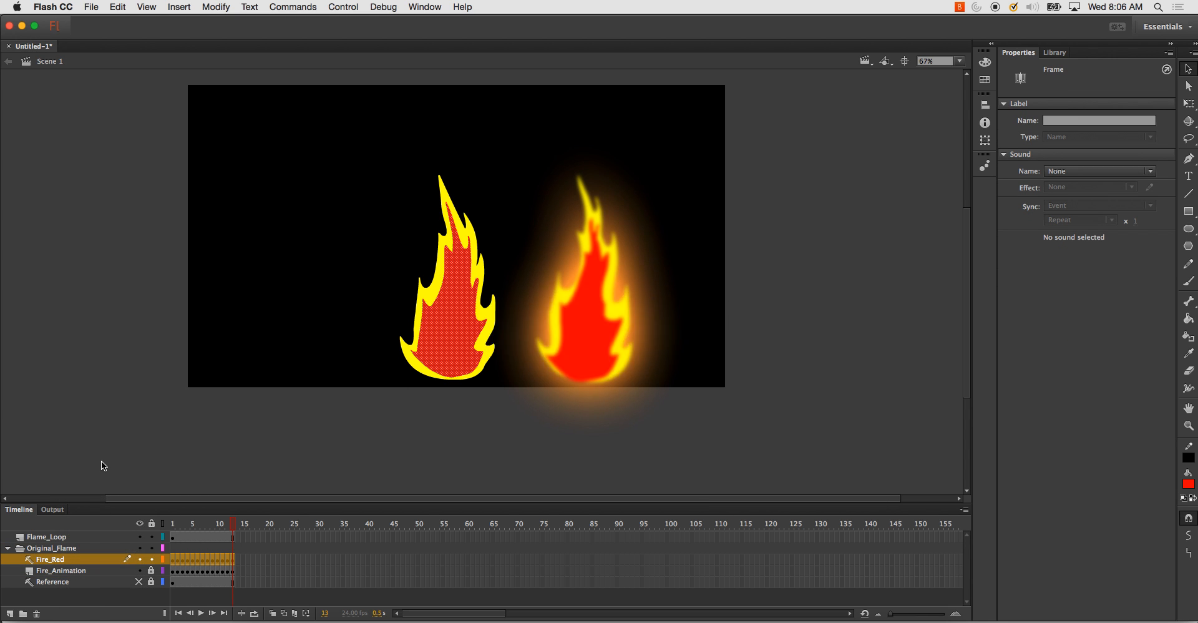
key("super+Return")
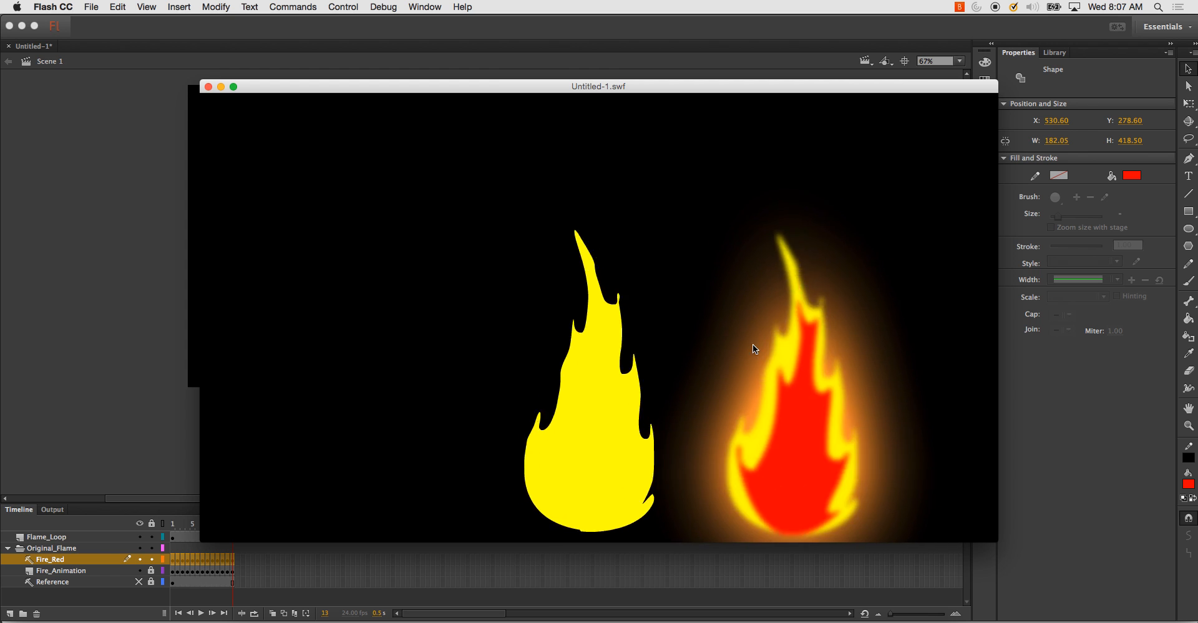
left_click(208, 86)
- Preview the Flame_Loop and Red_Flame symbols in the document's library
left_click(299, 283)
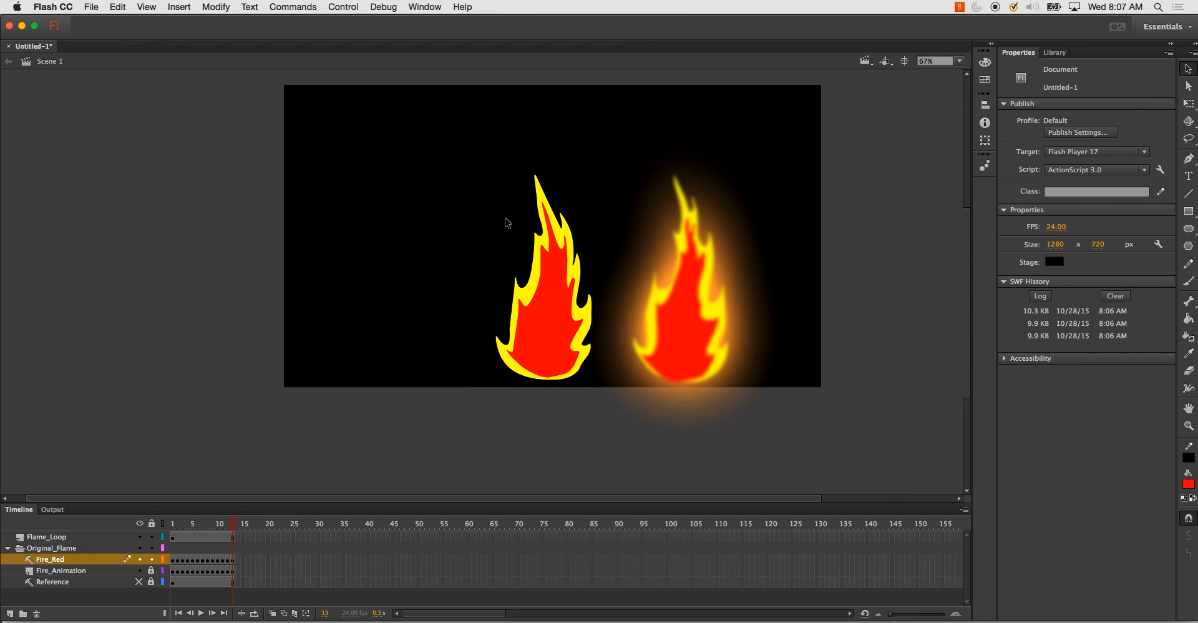
left_click_drag(966, 378, 964, 352)
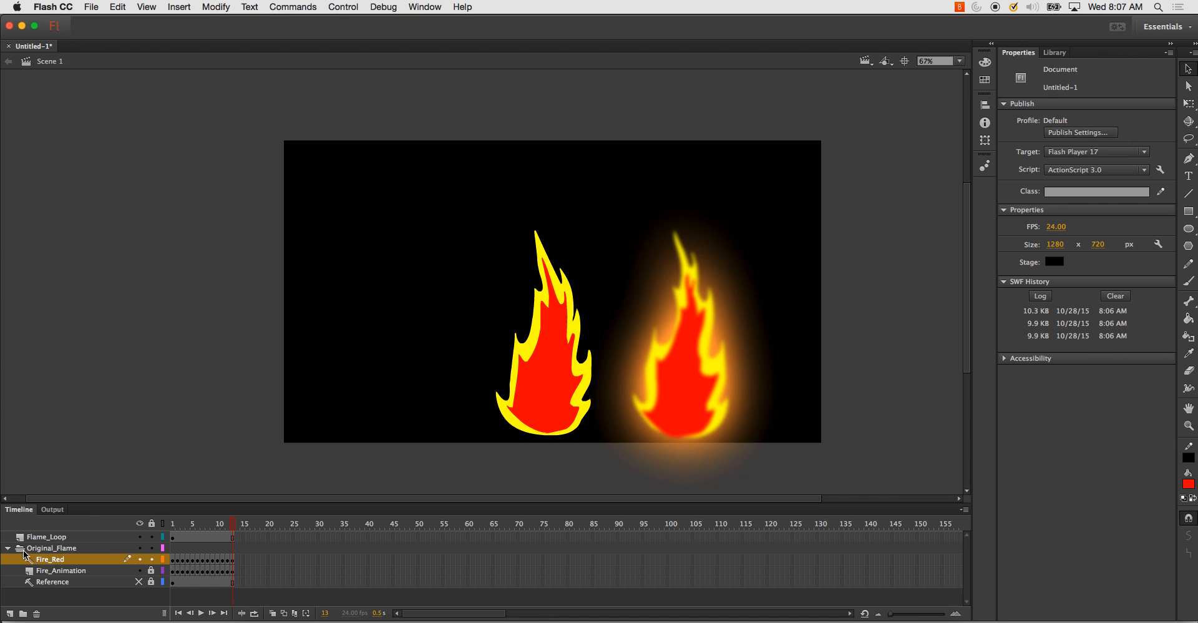
left_click(633, 396)
left_click(397, 346)
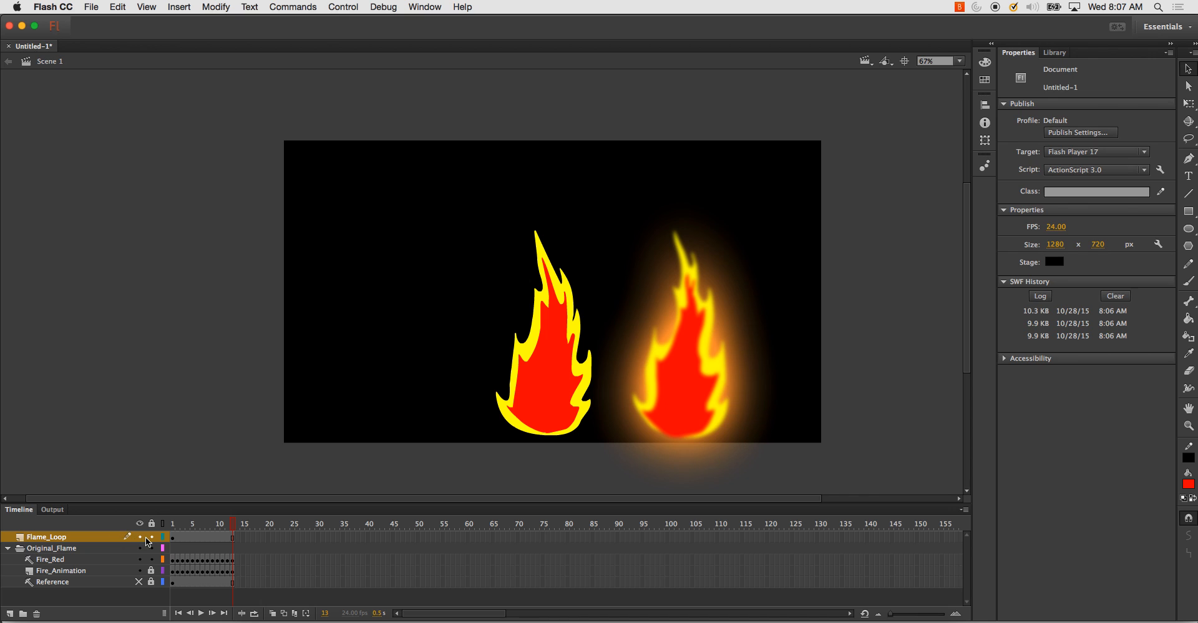
left_click(1054, 54)
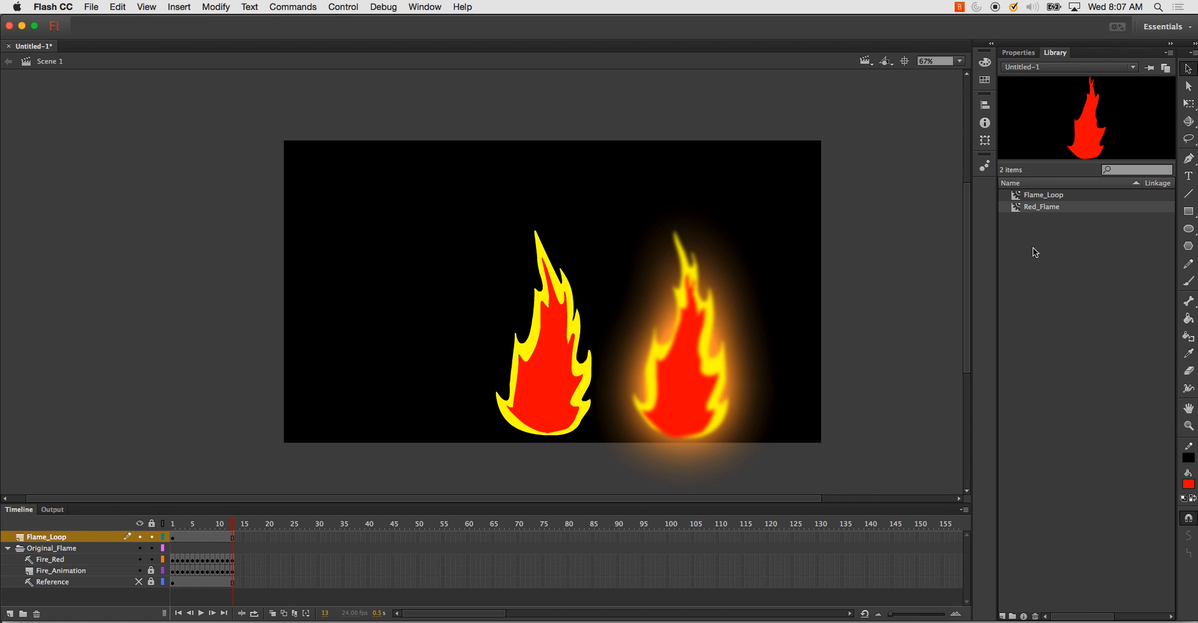
left_click(1045, 196)
left_click(1040, 208)
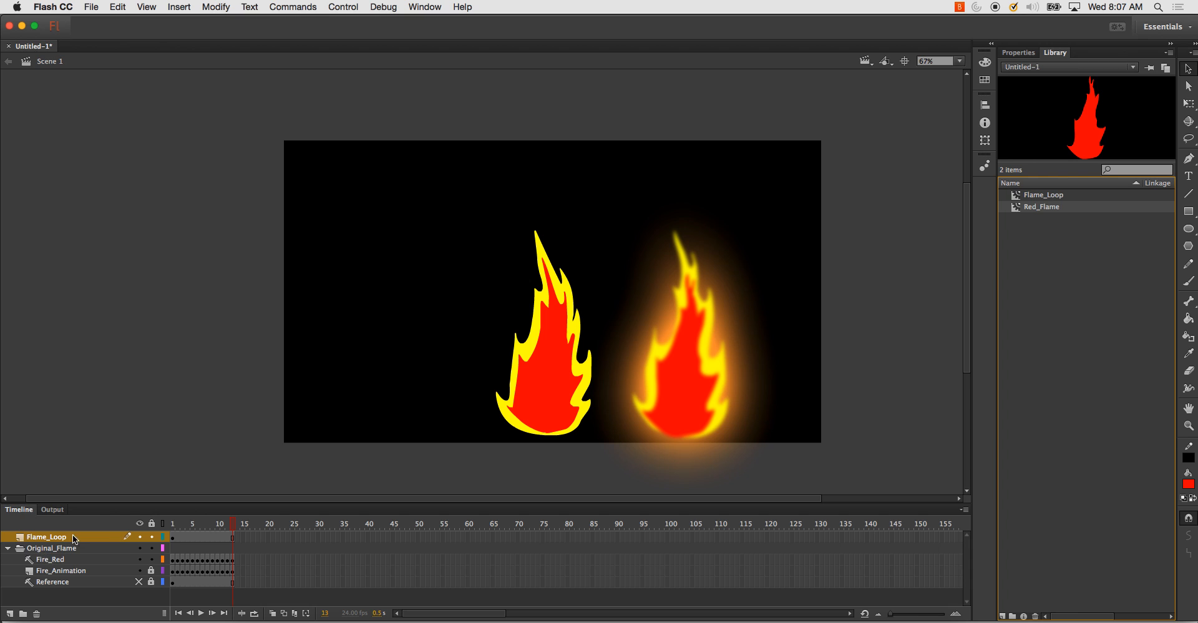
- Hide the Flame_Loop layer in Scene 1 and convert it to a guide layer
left_click(139, 538)
right_click(48, 541)
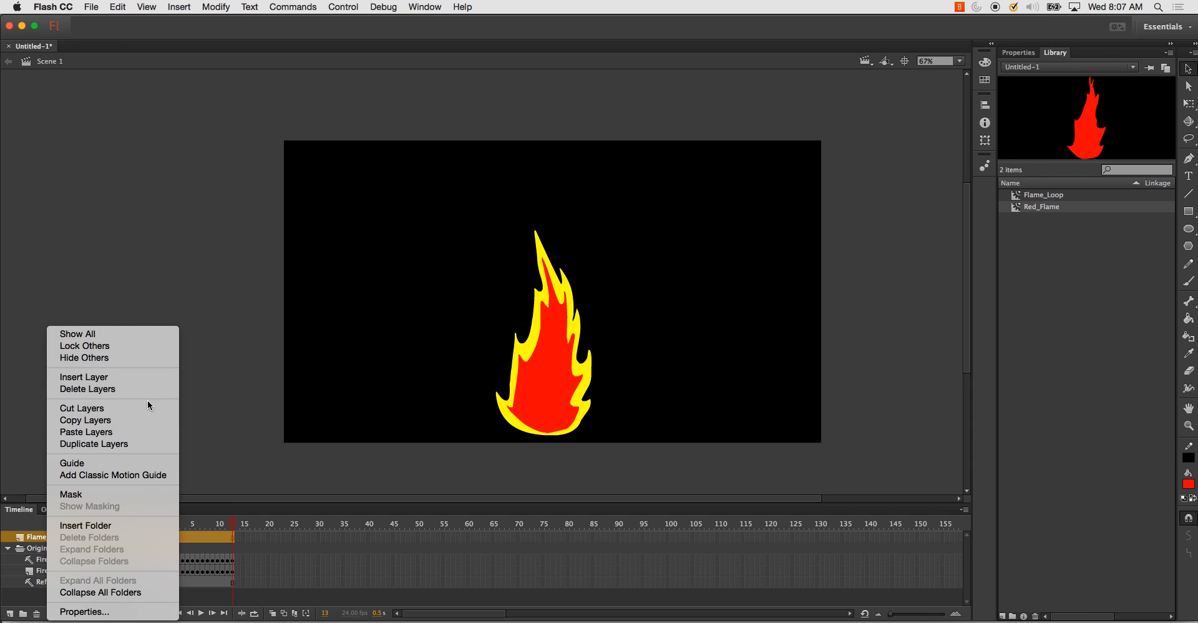
left_click(133, 463)
left_click(62, 549)
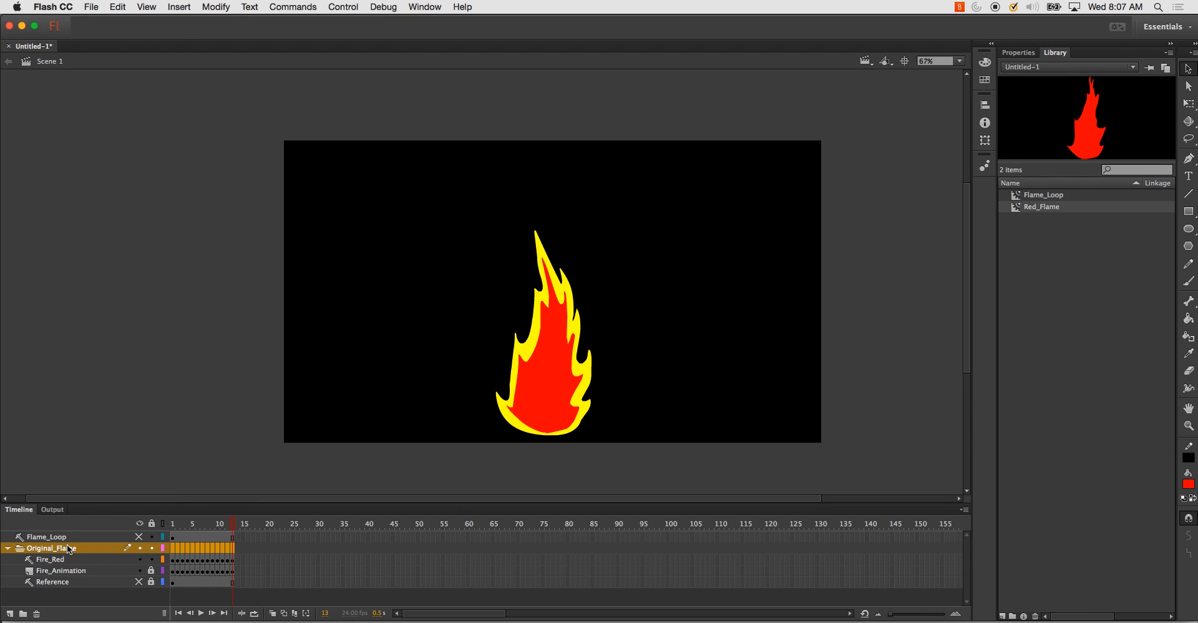
- Add a new layer above the Flame_Loop layer in Scene 1
left_click(66, 539)
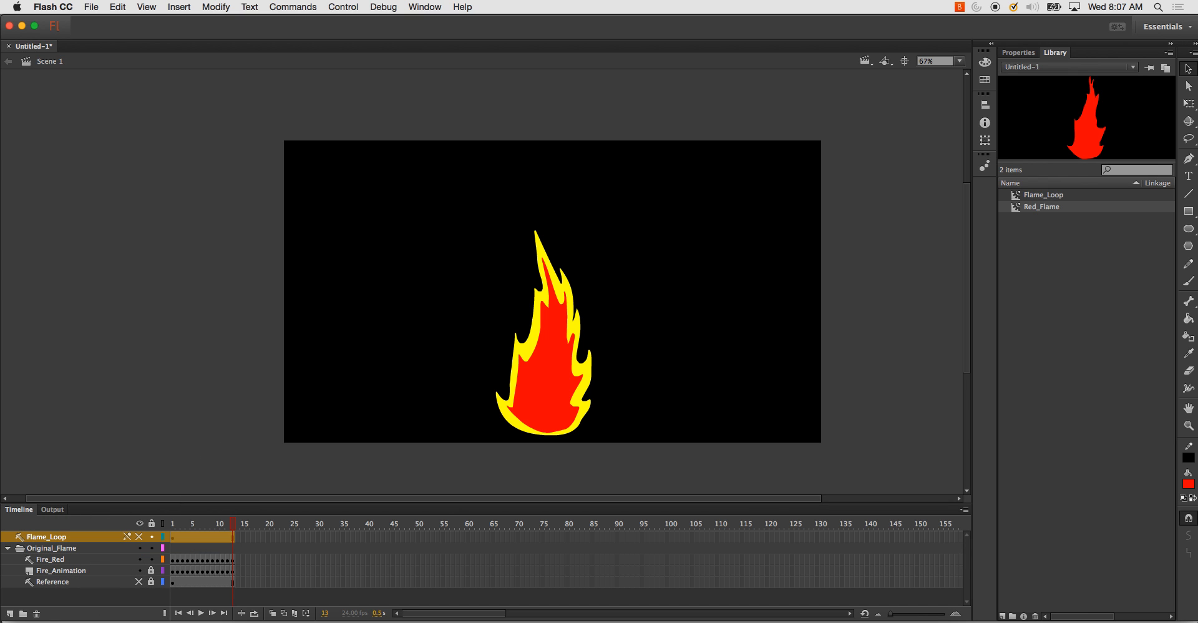
left_click(9, 613)
key("super+equal")
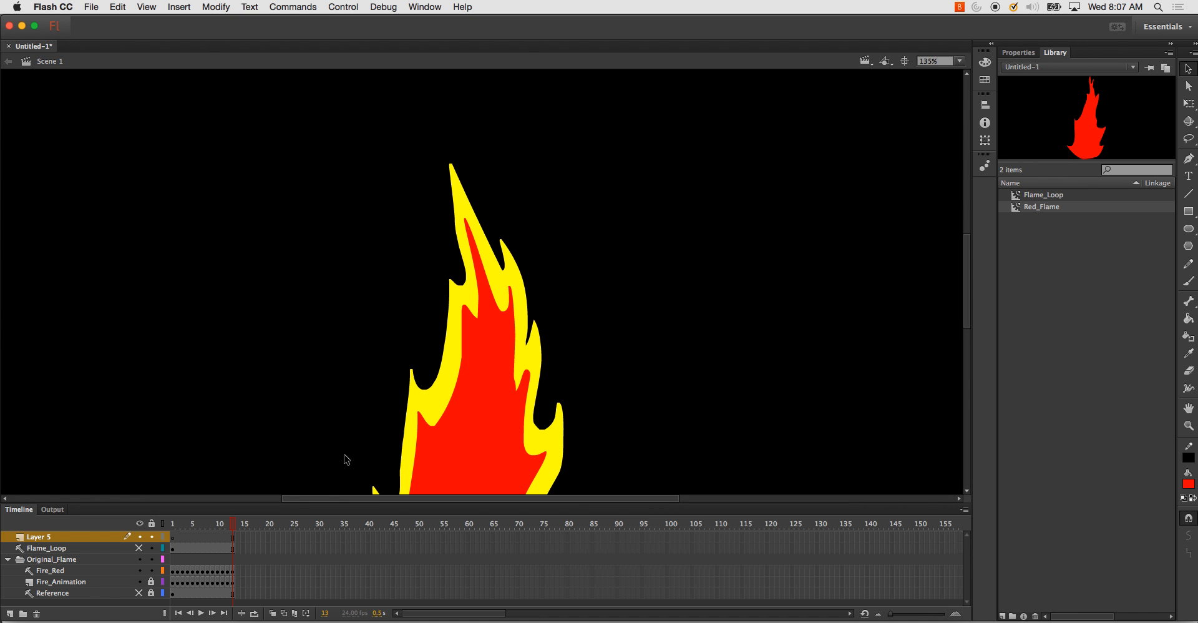
key("super+minus")
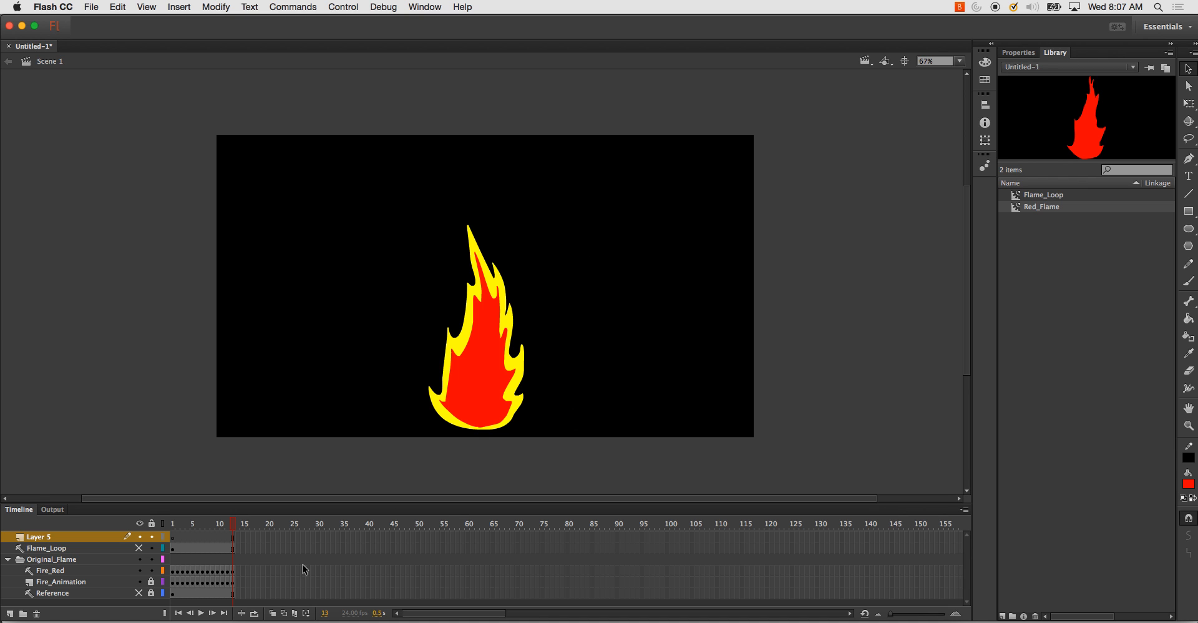
- Show the Flame_Loop layer again and open its symbol for editing with the Fire_Red layer visible
left_click(139, 547)
double_click(606, 355)
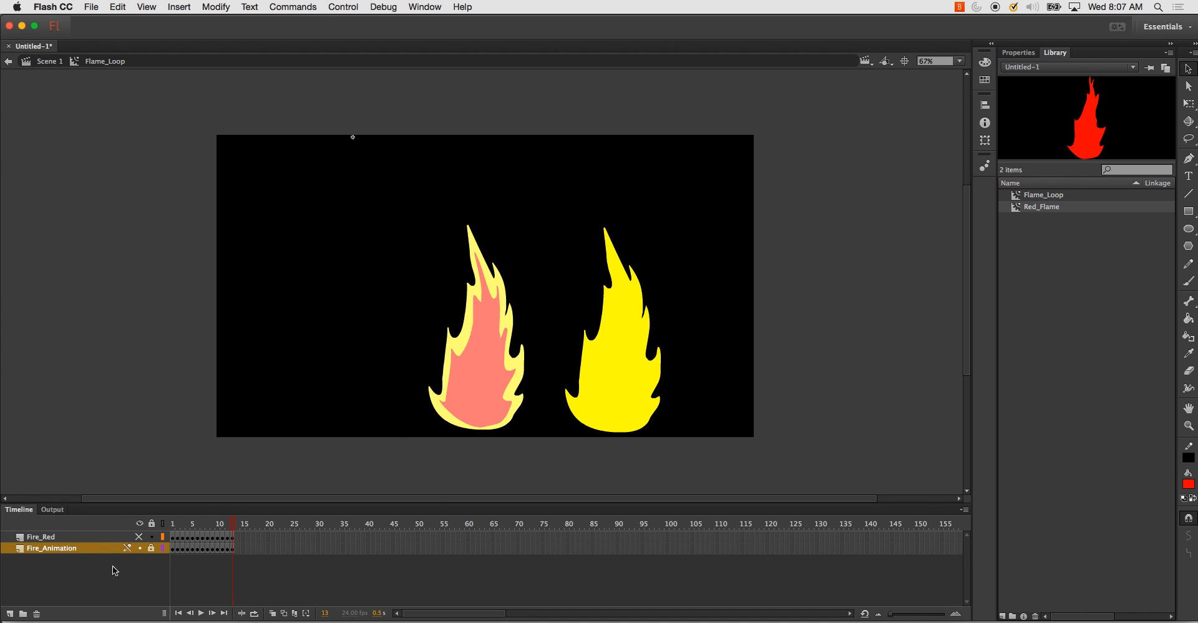
left_click(140, 537)
- Add a layer named Sparks above Fire_Red in the Flame_Loop symbol
left_click(72, 548)
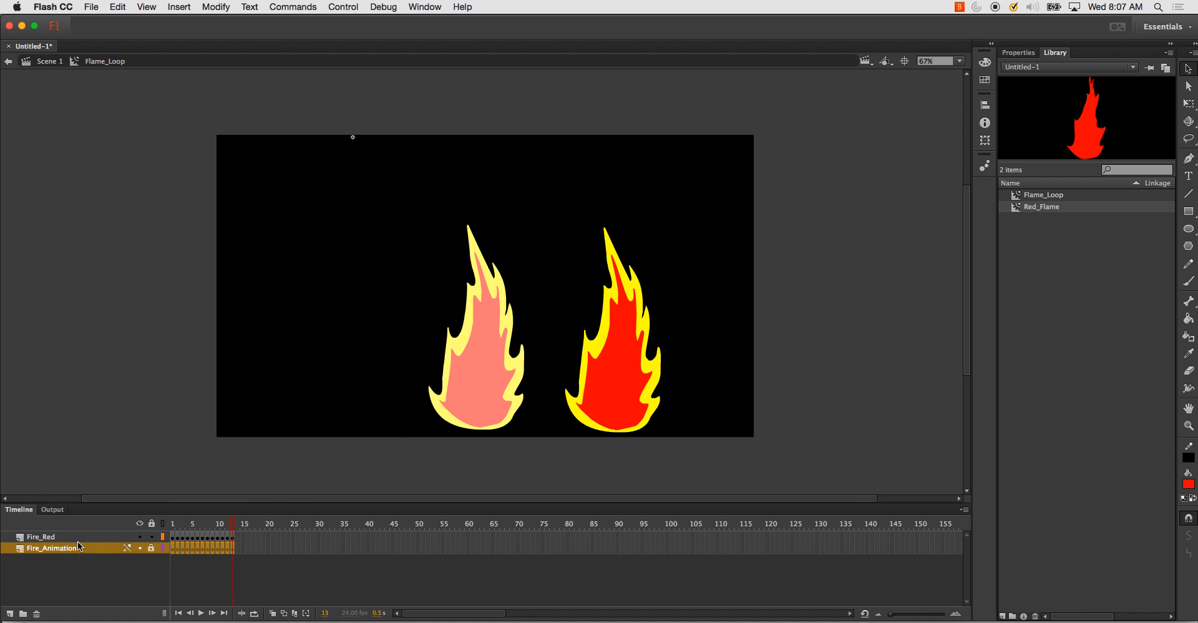
left_click(76, 538)
left_click(10, 613)
double_click(52, 538)
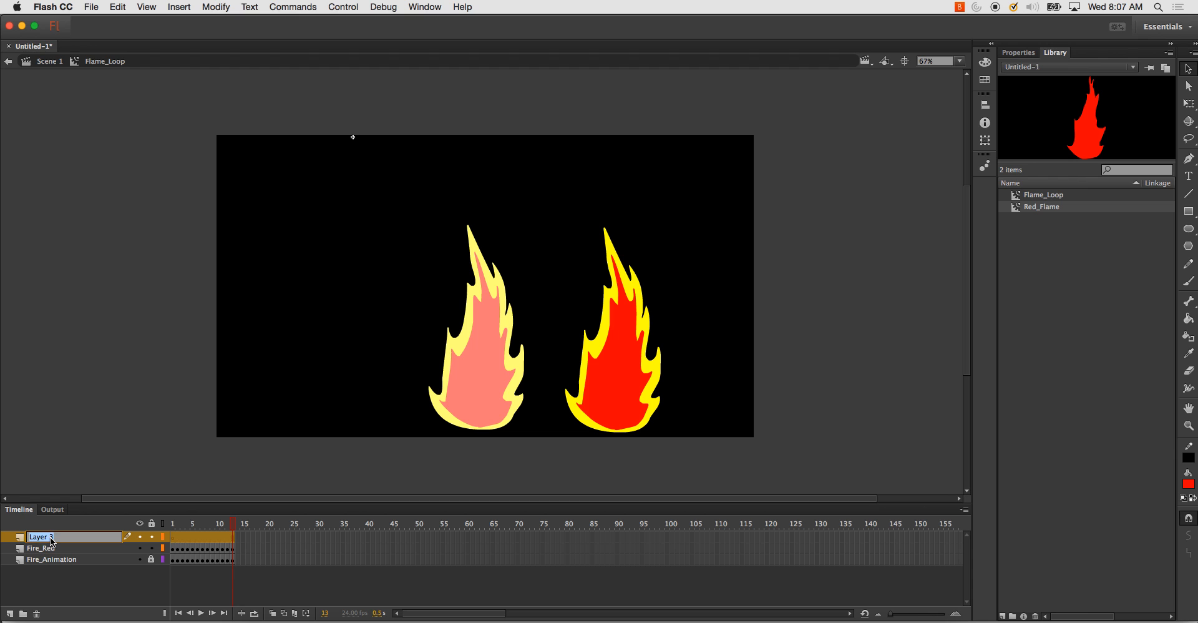
type("Sparks")
key("Return")
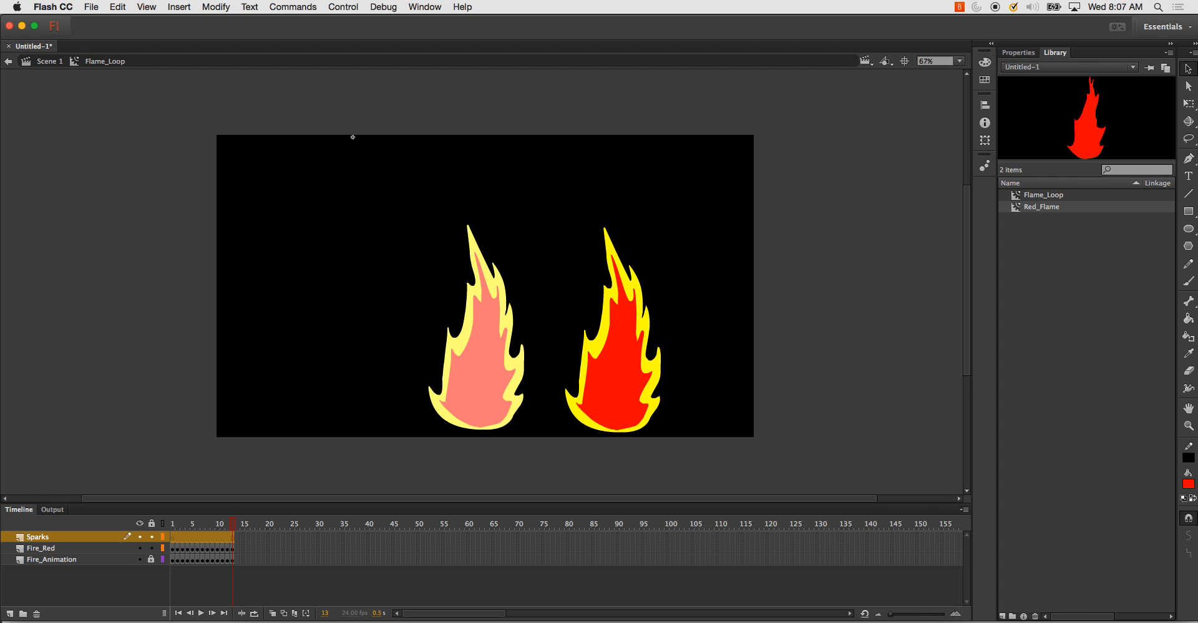
- Turn on onion skinning in the Flame_Loop symbol's timeline
key("super+equal")
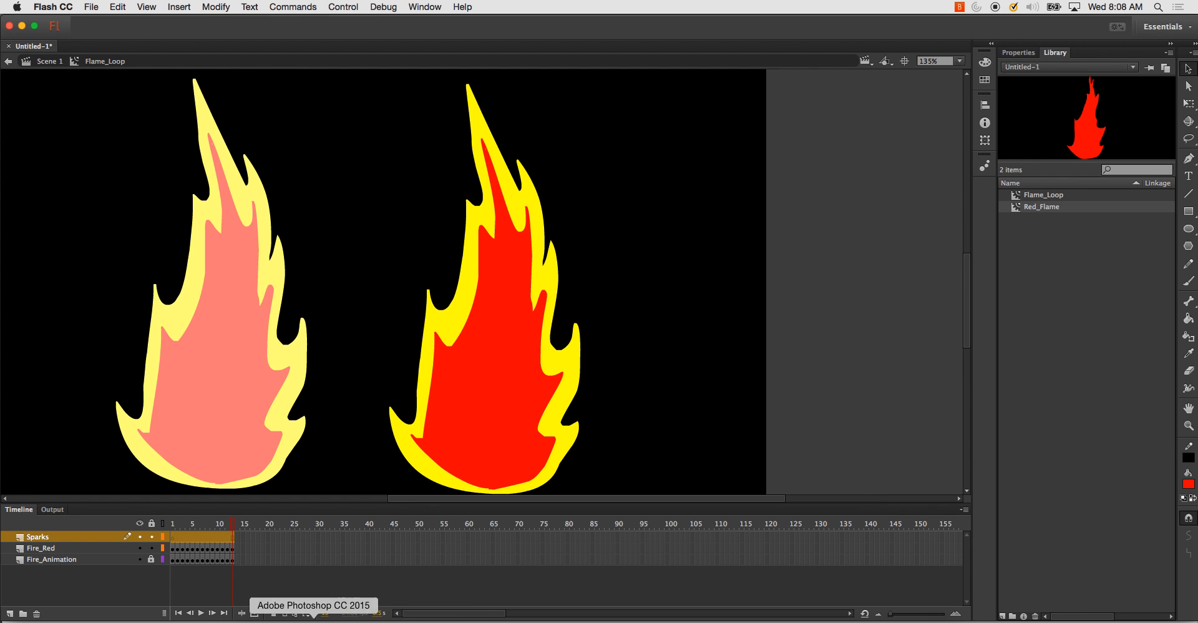
left_click(273, 614)
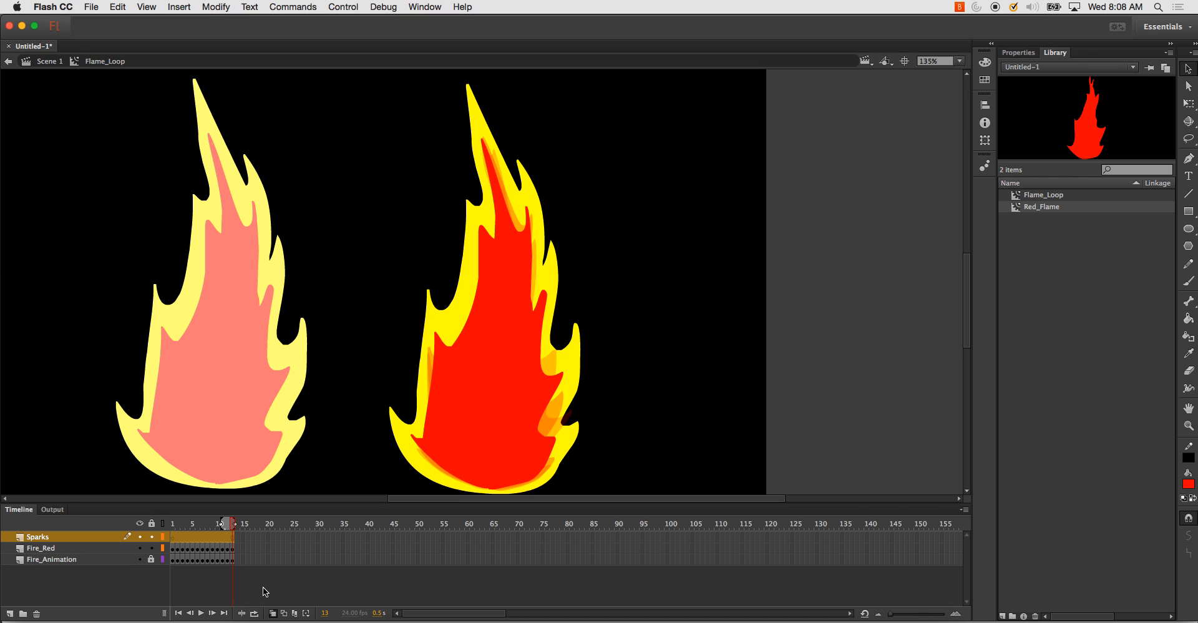
key("super+minus")
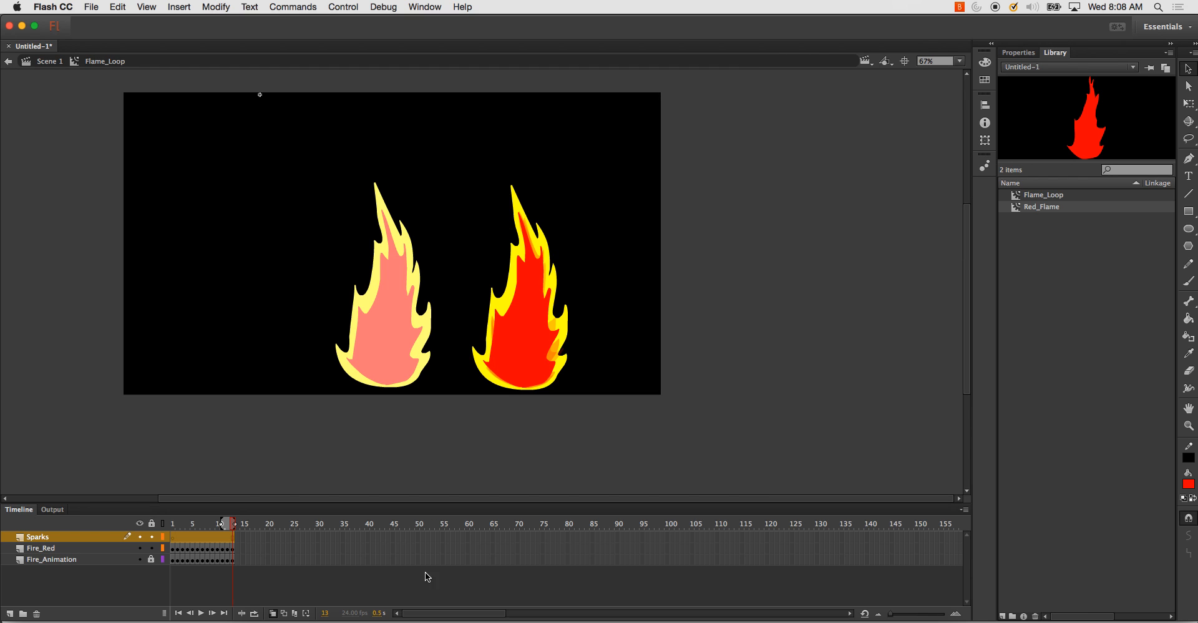
left_click(1189, 426)
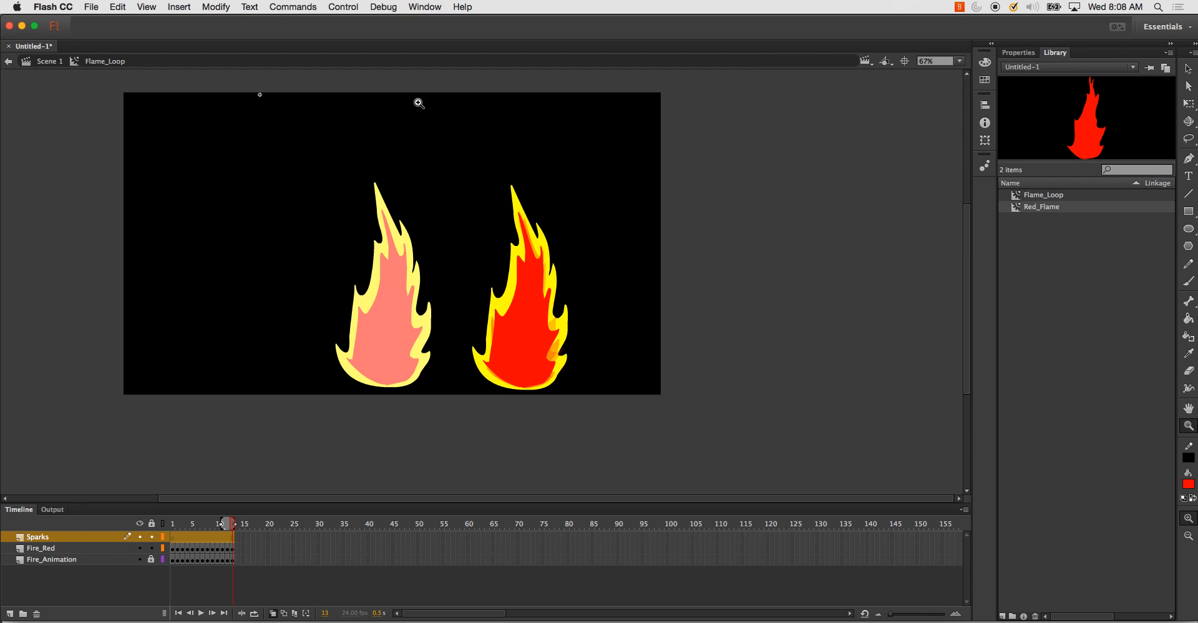
left_click_drag(441, 131, 620, 404)
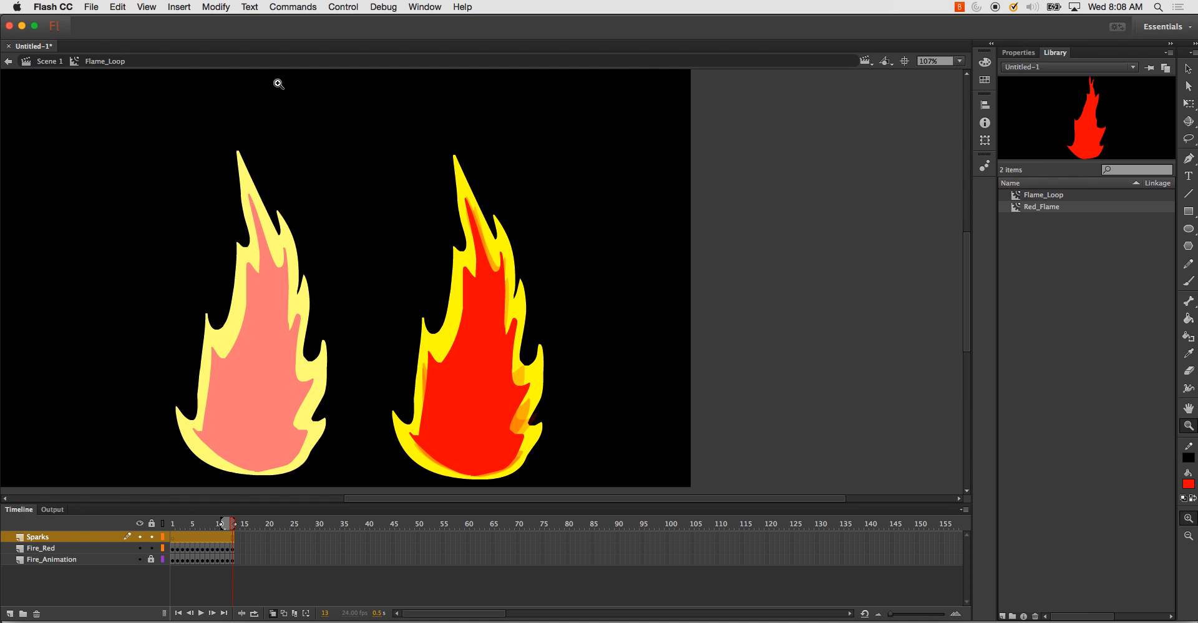
- Return to Scene 1, hide the Original_Flame folder and reopen the Flame_Loop symbol for editing
left_click(47, 62)
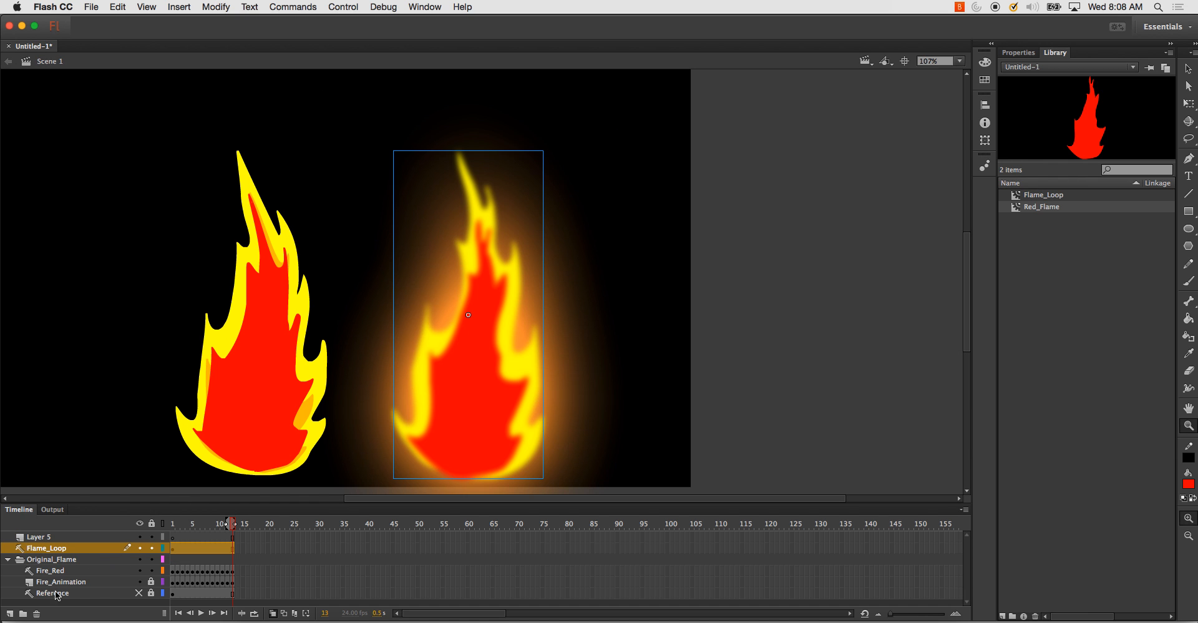
left_click(139, 559)
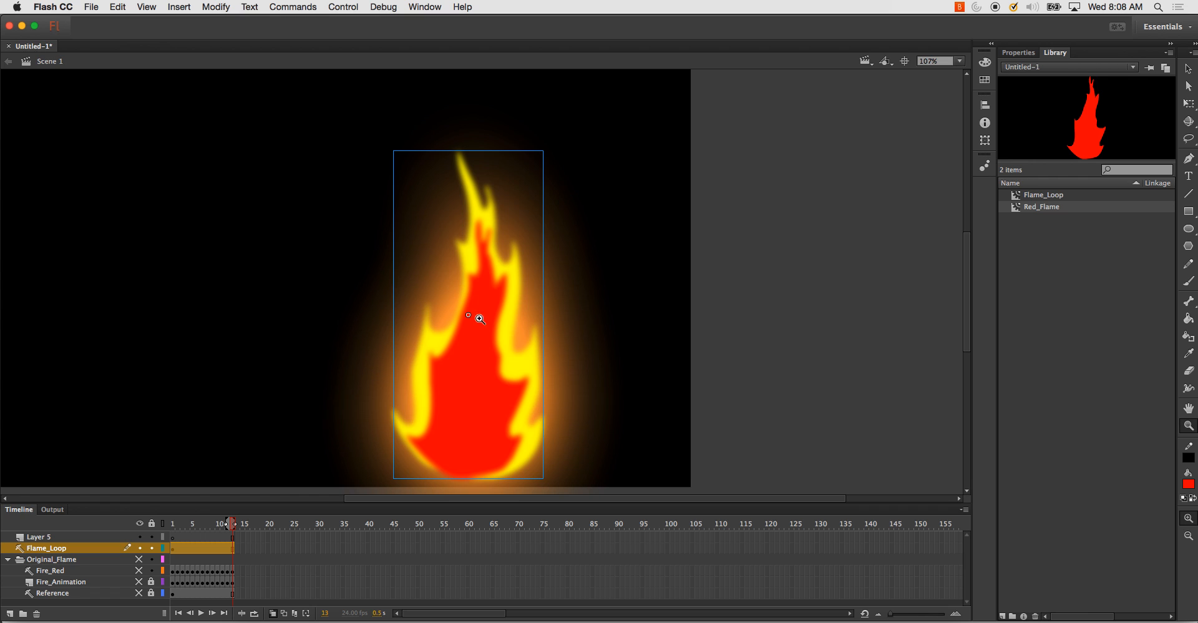
key("v")
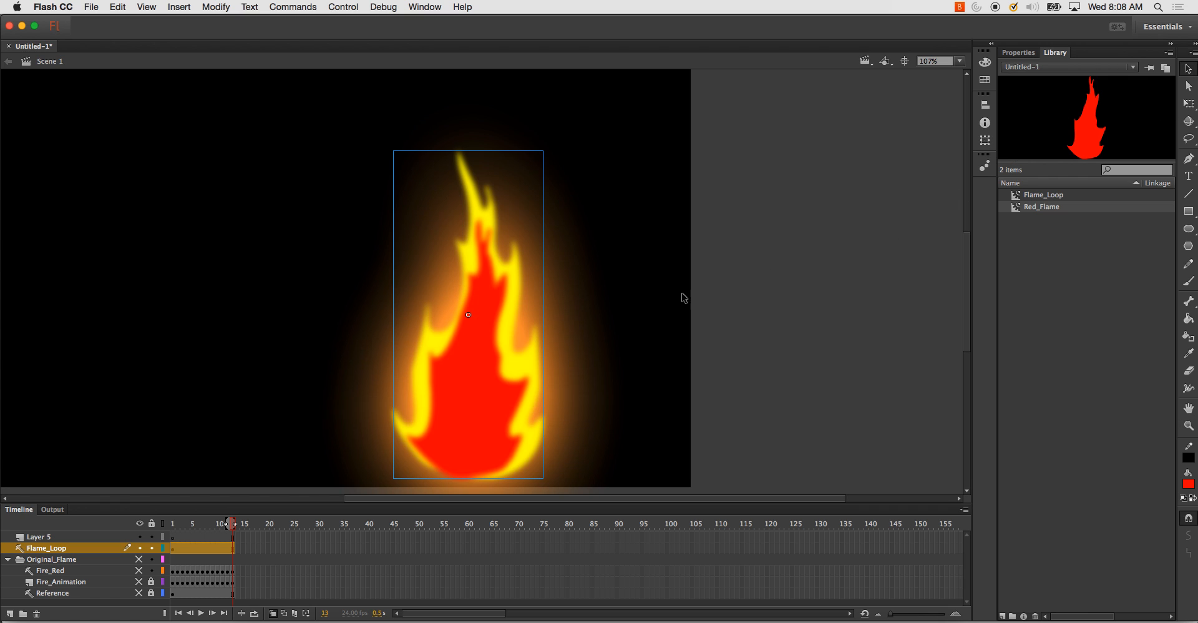
double_click(499, 344)
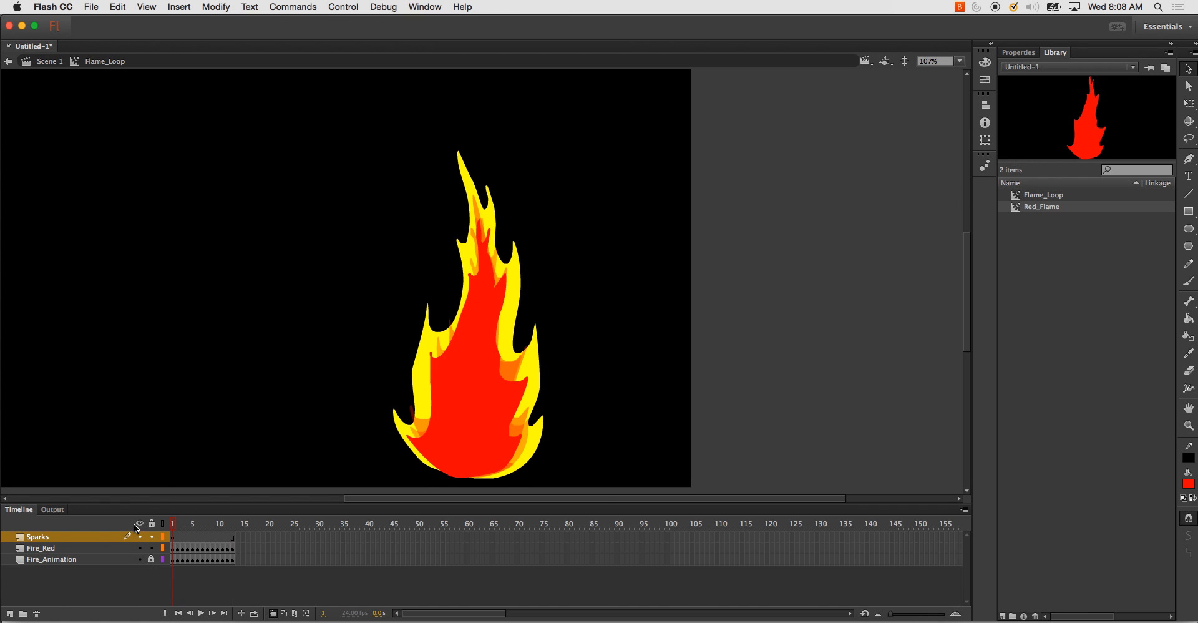
- Activate the Brush tool and set its fill colour to yellow for painting sparks
left_click_drag(133, 524, 135, 524)
key("b")
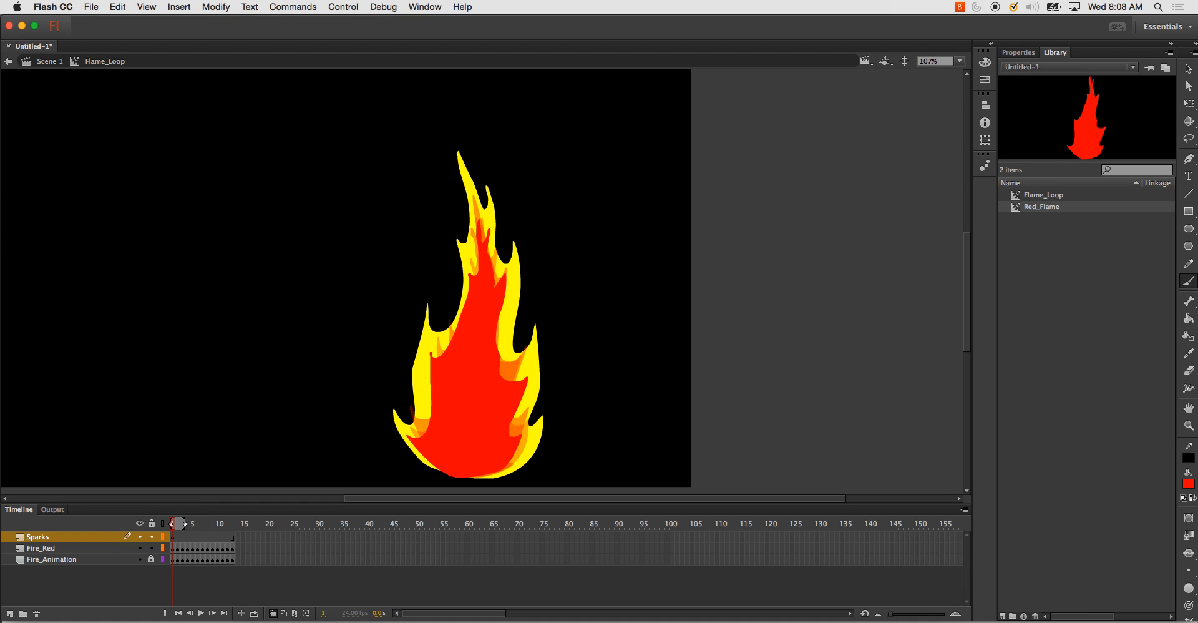
left_click(1189, 484)
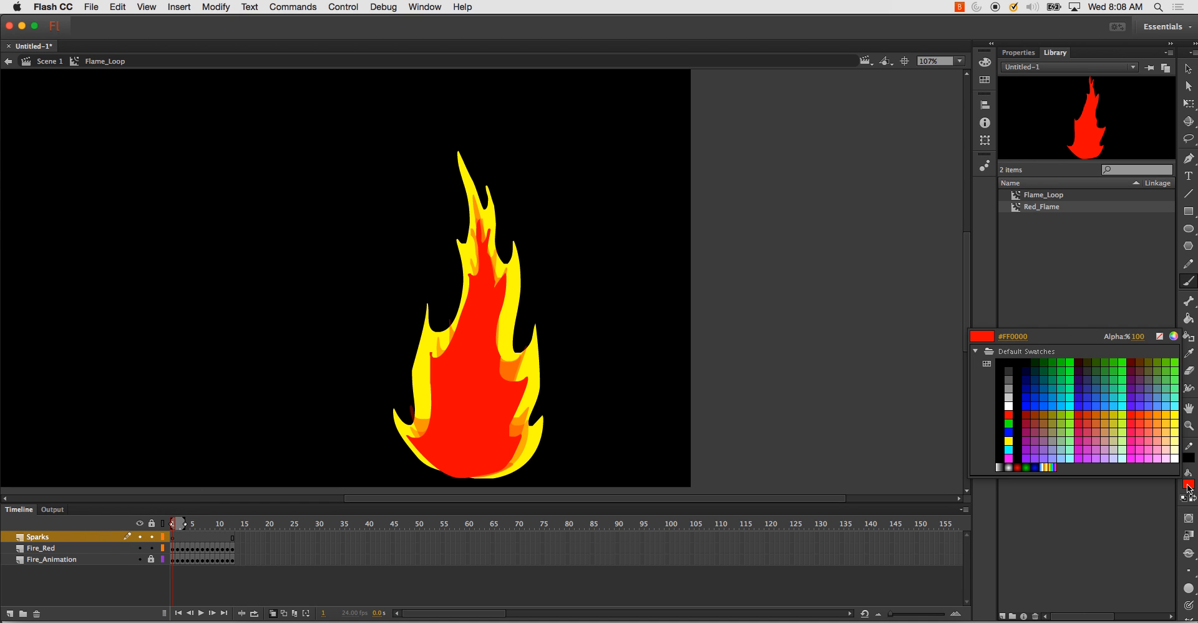
left_click(1015, 439)
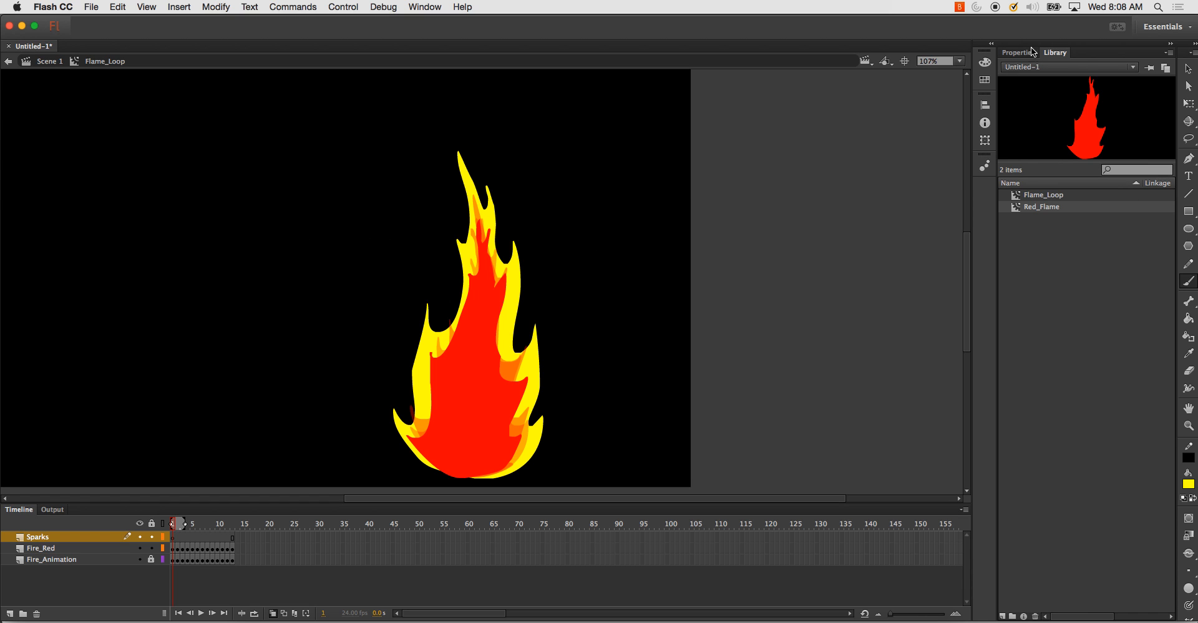
- Set the document's stage colour to grey #999999
left_click(1188, 69)
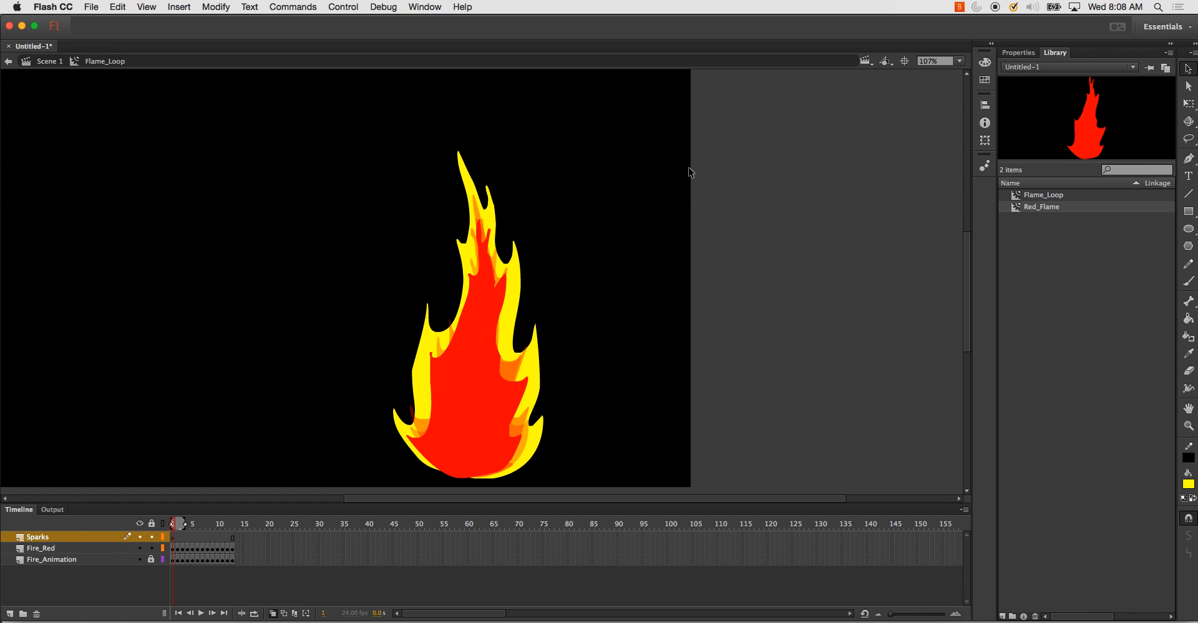
left_click(1018, 52)
left_click(1055, 261)
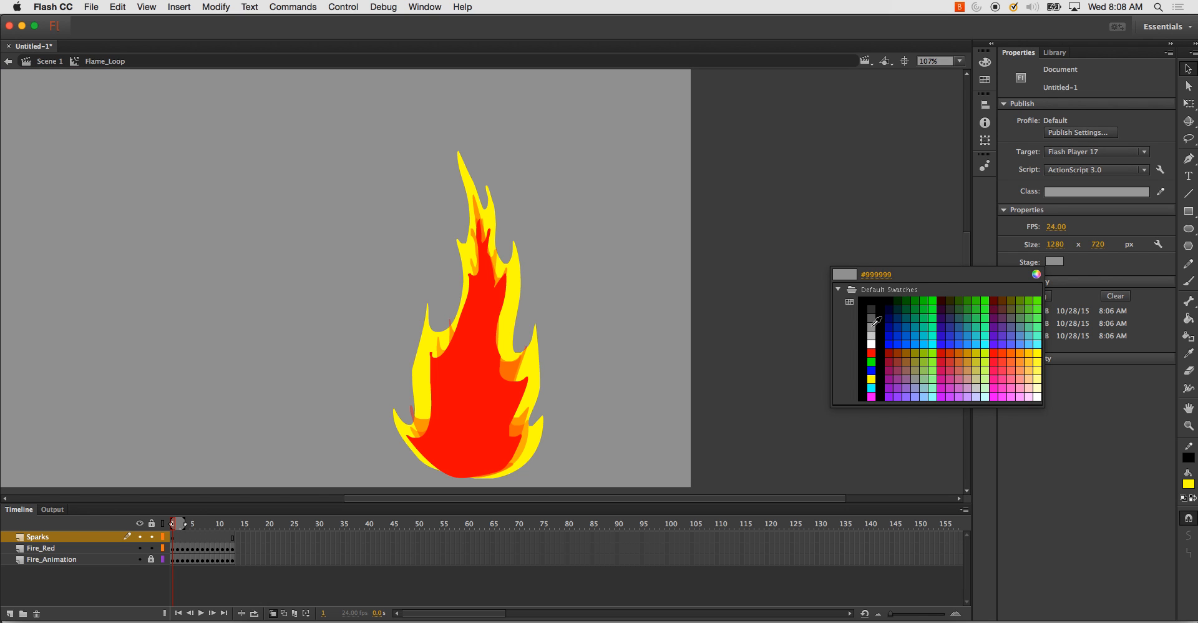
left_click(871, 327)
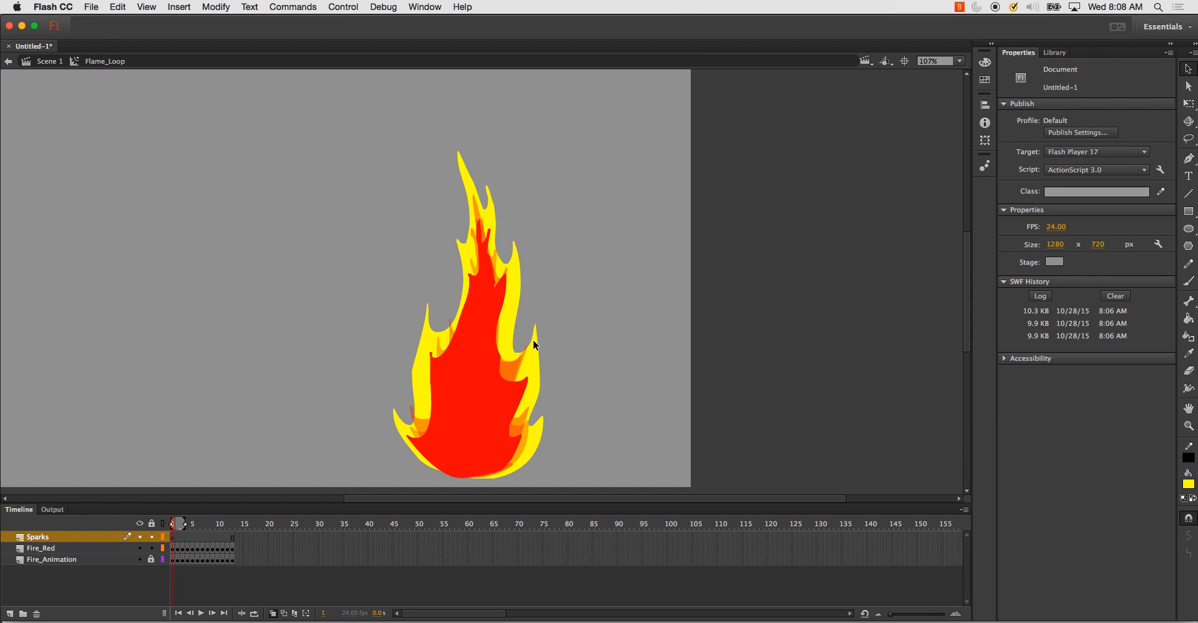
key("b")
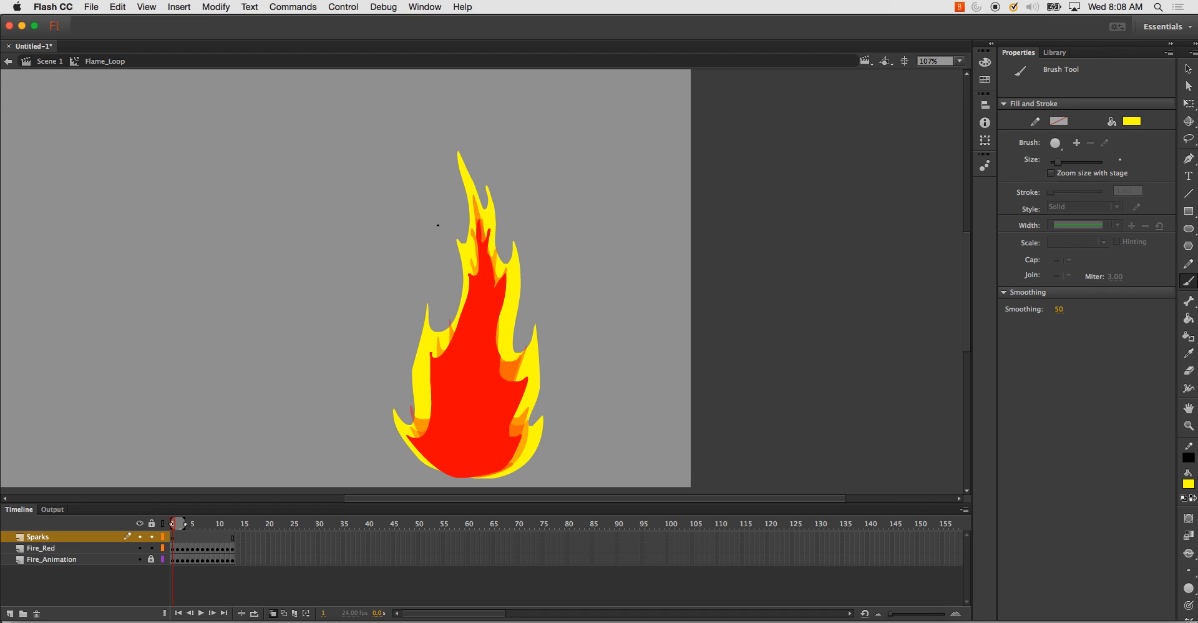
left_click_drag(438, 224, 438, 229)
key("super+z")
left_click(1187, 69)
left_click_drag(578, 283, 588, 305)
key("b")
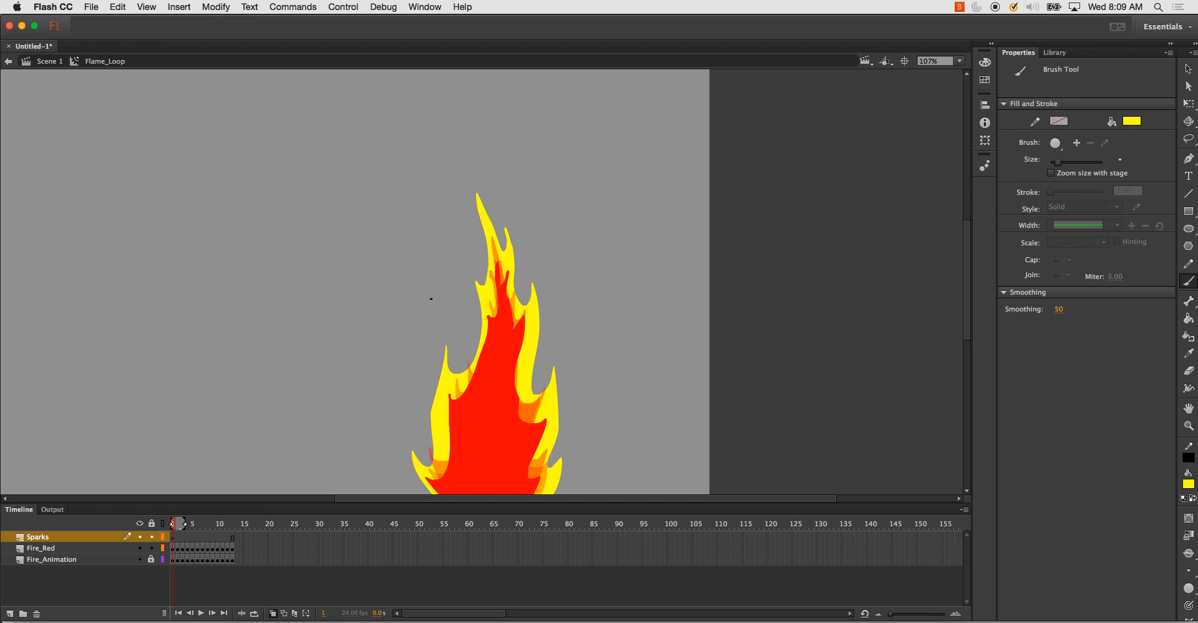
mouse_move(431, 299)
left_mouse_down()
mouse_move(426, 281)
mouse_move(430, 302)
mouse_move(434, 281)
mouse_move(441, 299)
left_mouse_up()
key("super+z")
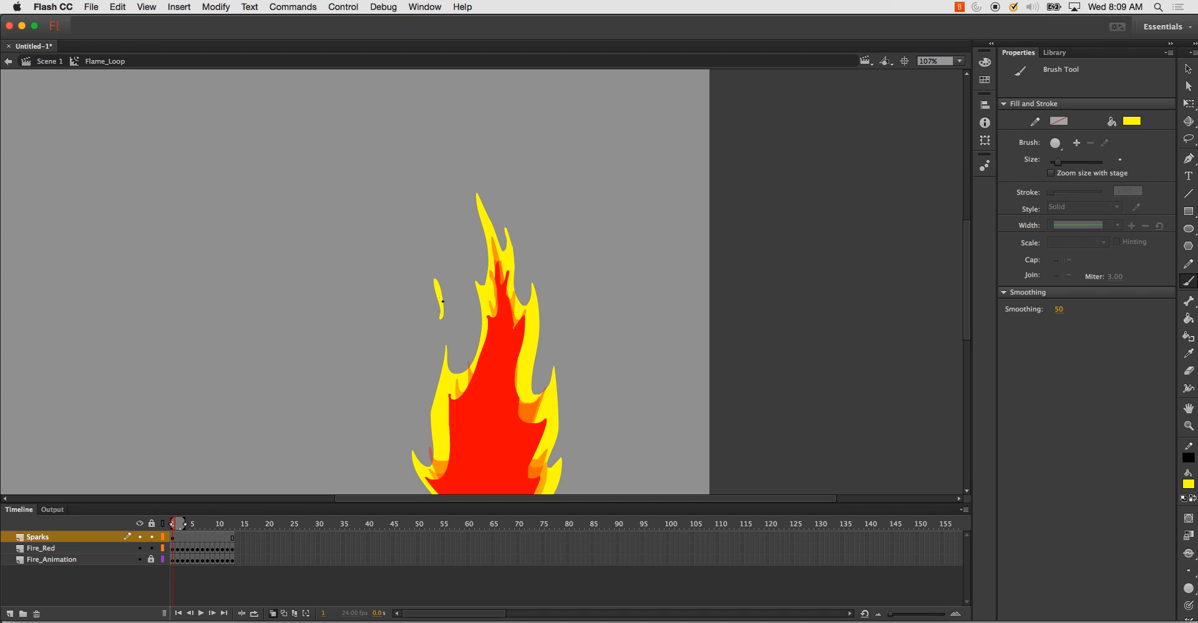
key("super+z")
- Paint six small yellow sparks beside and above the flame tip in frame 1 of the Sparks layer
left_click_drag(433, 306, 425, 280)
mouse_move(405, 278)
left_mouse_down()
mouse_move(378, 255)
mouse_move(393, 265)
left_mouse_up()
mouse_move(516, 174)
left_mouse_down()
mouse_move(528, 121)
mouse_move(520, 162)
left_mouse_up()
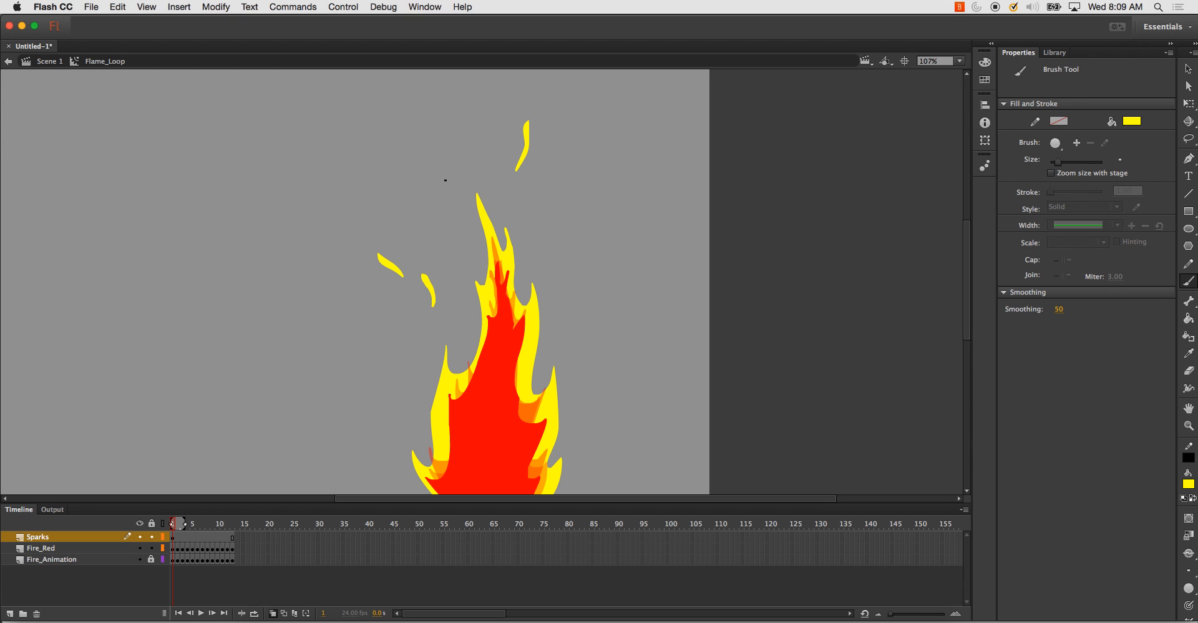
mouse_move(444, 168)
left_mouse_down()
mouse_move(416, 132)
mouse_move(436, 161)
mouse_move(426, 150)
left_mouse_up()
key("super+z")
key("super+z")
left_click_drag(476, 140, 496, 110)
left_click_drag(495, 96, 500, 87)
mouse_move(512, 185)
left_mouse_down()
mouse_move(523, 158)
mouse_move(513, 191)
left_mouse_up()
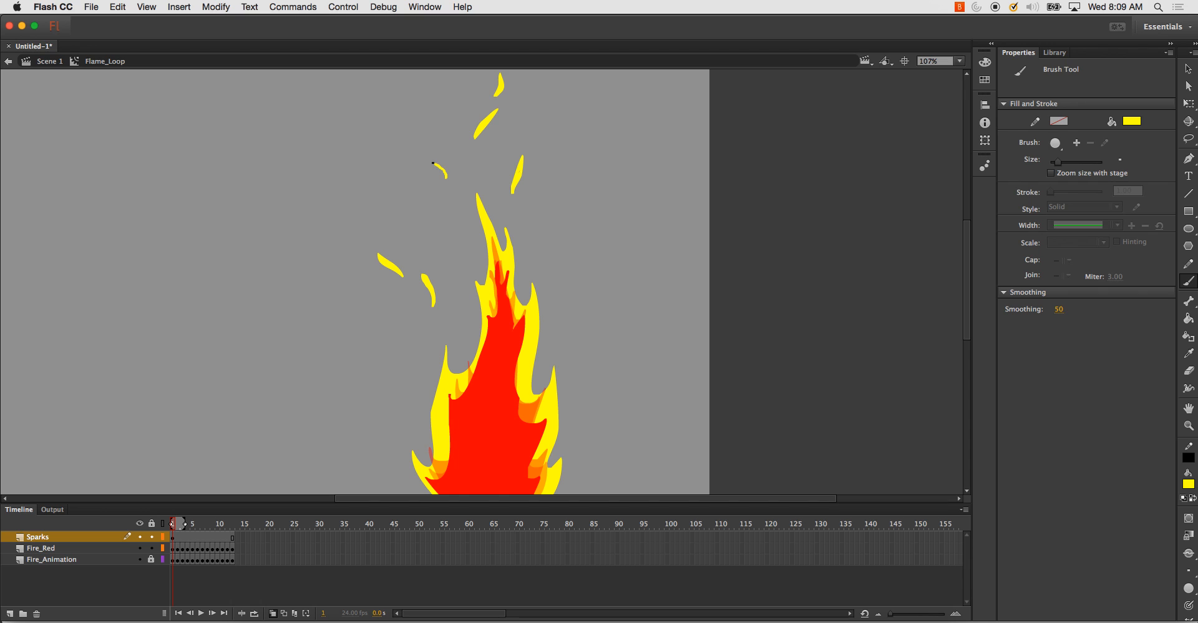
mouse_move(448, 176)
left_mouse_down()
mouse_move(427, 151)
mouse_move(450, 173)
left_mouse_up()
- Insert a blank keyframe at frame 2 of the Sparks layer and paint seven sparks slightly higher than the onion-skinned ones
key("F7")
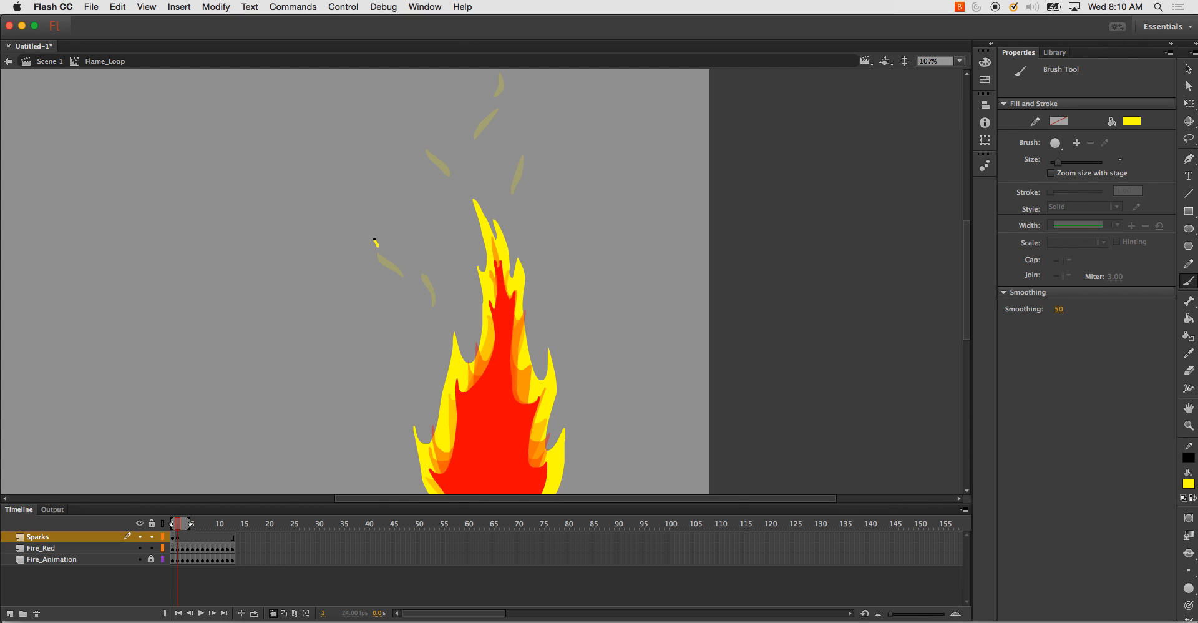
mouse_move(378, 247)
left_mouse_down()
mouse_move(374, 219)
mouse_move(378, 247)
mouse_move(375, 229)
mouse_move(400, 260)
left_mouse_up()
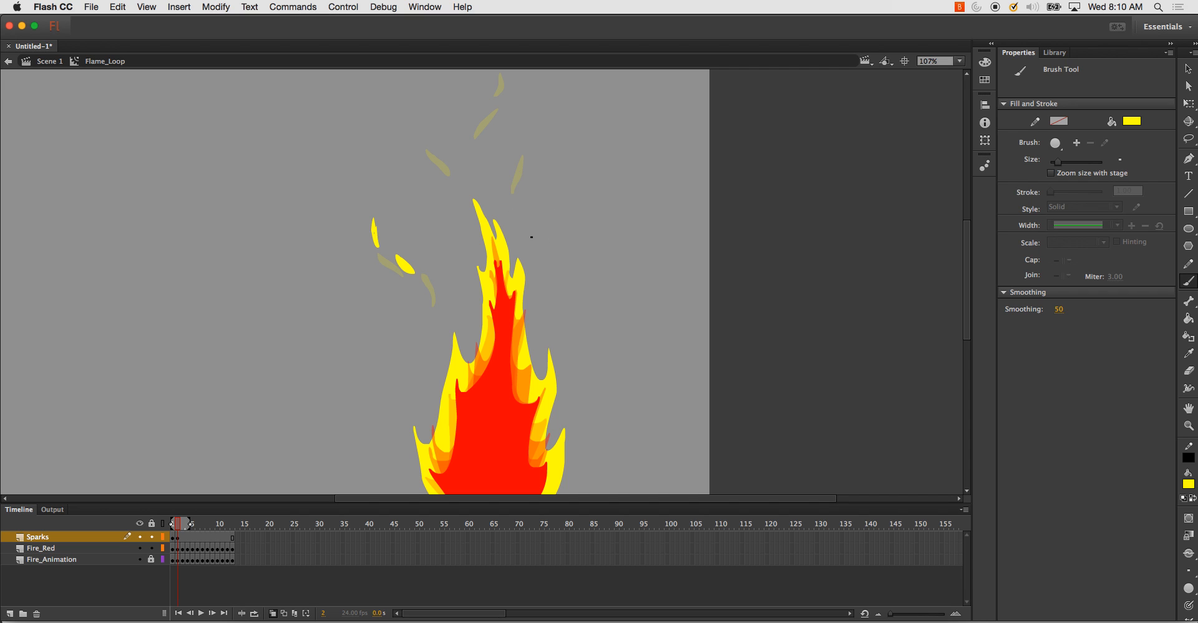
mouse_move(531, 235)
left_mouse_down()
mouse_move(540, 209)
mouse_move(532, 232)
left_mouse_up()
mouse_move(528, 140)
left_mouse_down()
mouse_move(537, 124)
mouse_move(527, 142)
left_mouse_up()
left_click_drag(425, 142, 425, 128)
mouse_move(489, 108)
left_mouse_down()
mouse_move(492, 90)
mouse_move(491, 105)
left_mouse_up()
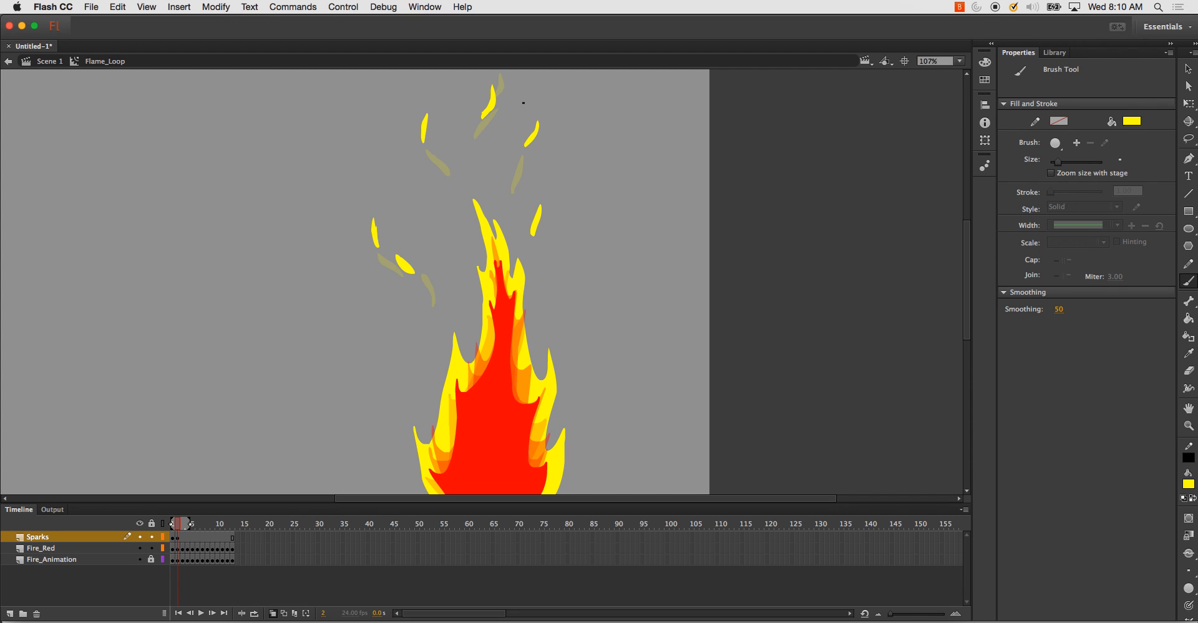
left_click_drag(521, 108, 515, 163)
left_click_drag(490, 116, 483, 101)
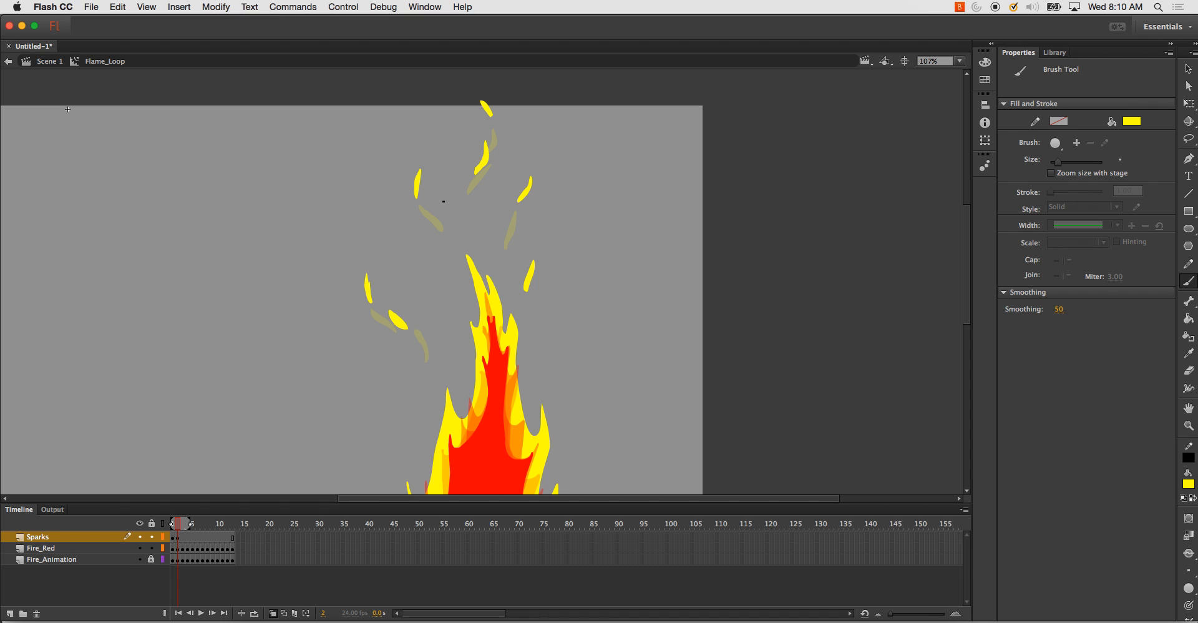
- Add a blank keyframe at frame 3 of the Sparks layer and copy frame 1's sparks into frame 13
key("period")
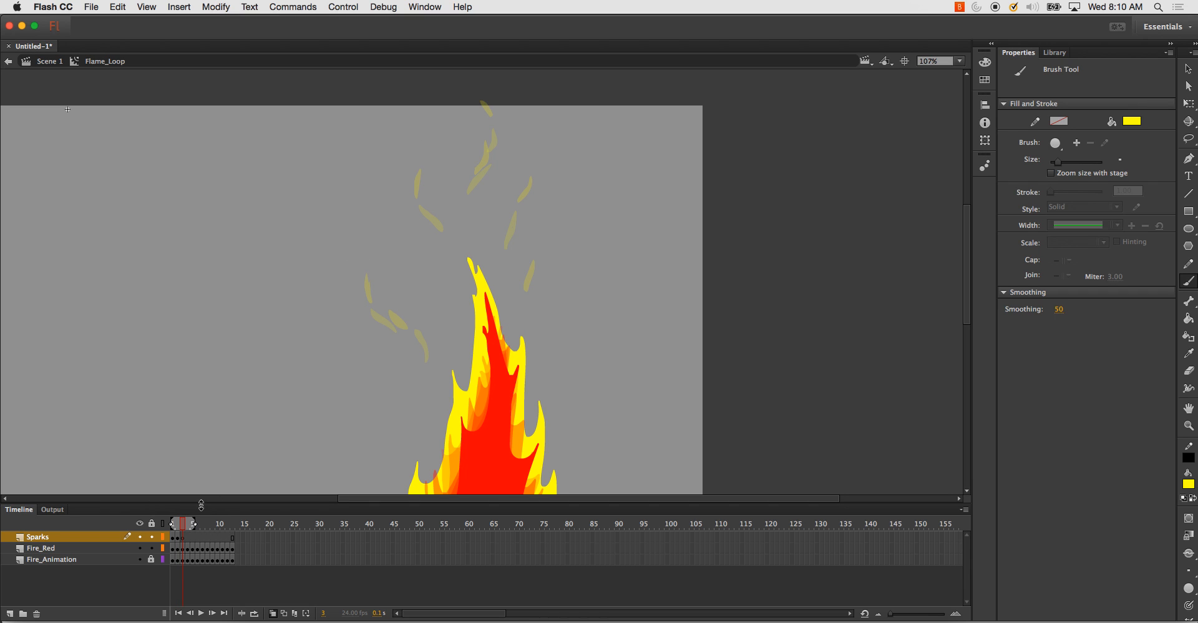
left_click(174, 538)
right_click(175, 541)
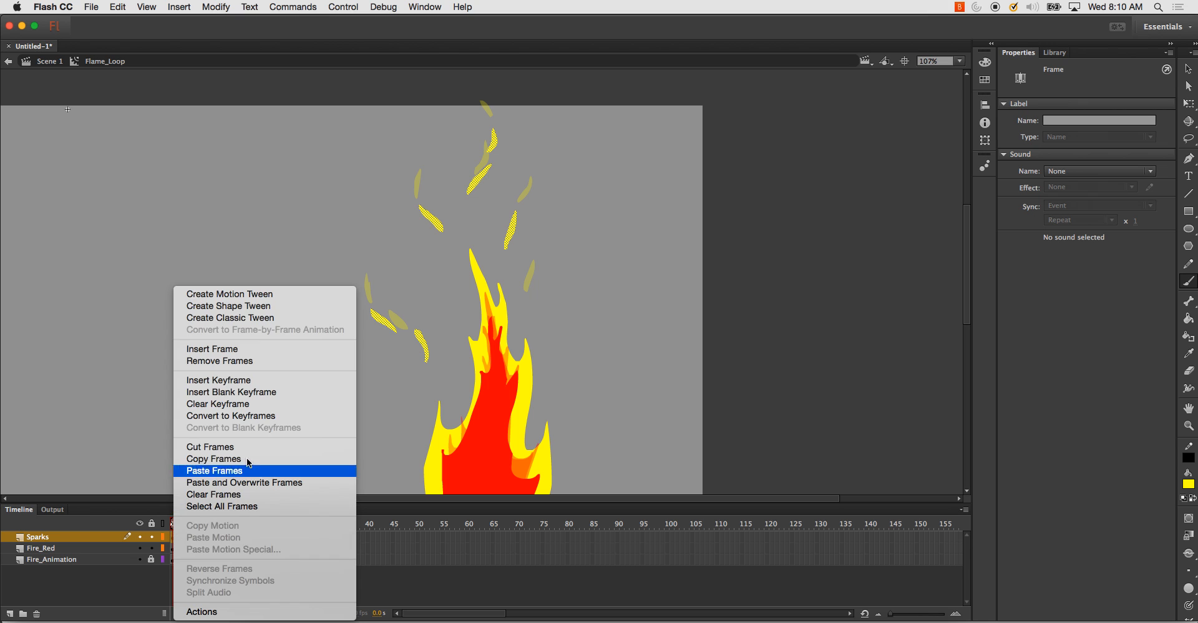
left_click(255, 459)
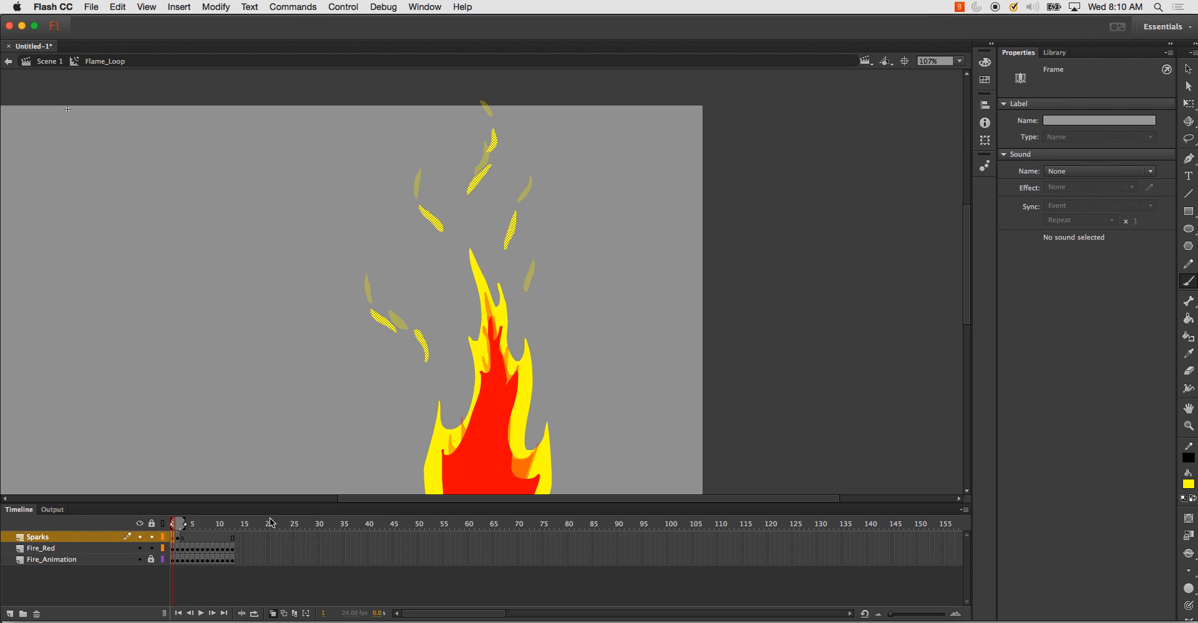
left_click(233, 539)
right_click(235, 540)
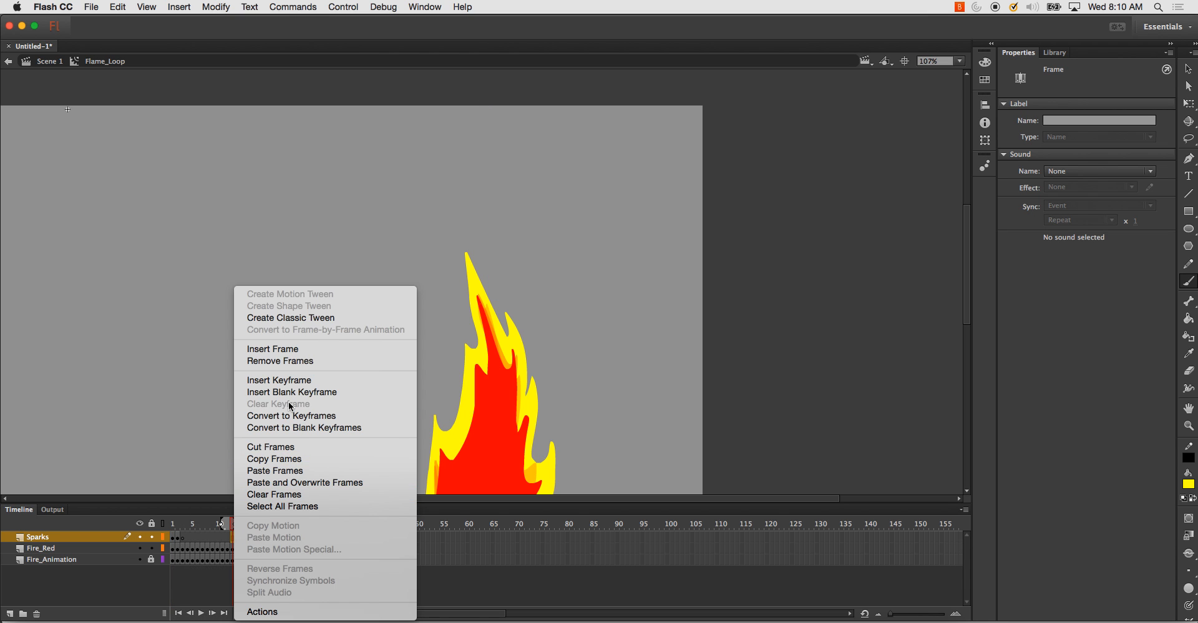
left_click(289, 473)
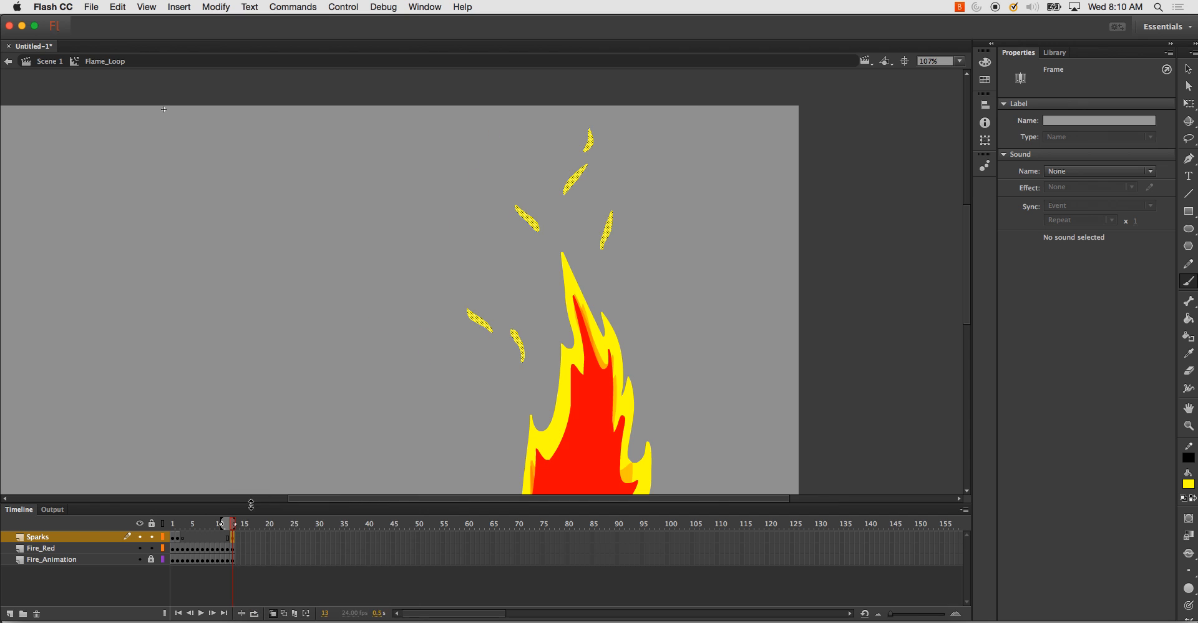
- Set the onion skin range to frames 2 through 13 and paint seven small sparks in frame 3 of the Sparks layer
left_click_drag(179, 529, 235, 527)
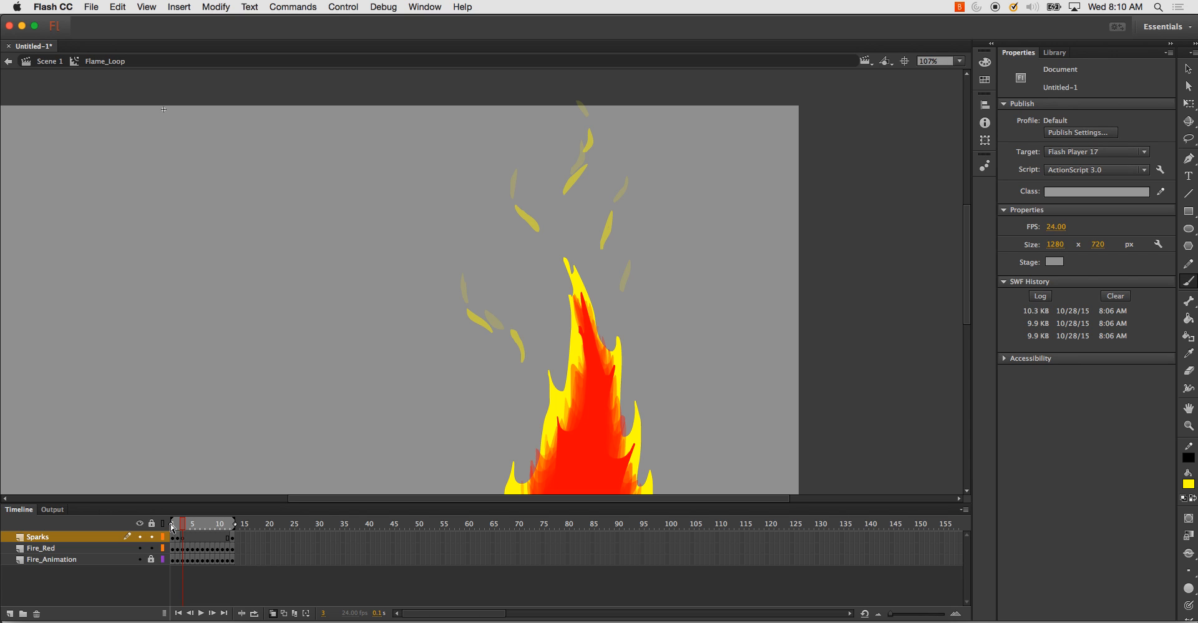
left_click_drag(172, 525, 176, 526)
mouse_move(465, 263)
left_mouse_down()
mouse_move(467, 288)
mouse_move(469, 233)
mouse_move(463, 258)
mouse_move(466, 248)
left_mouse_up()
key("ctrl+z")
key("super+z")
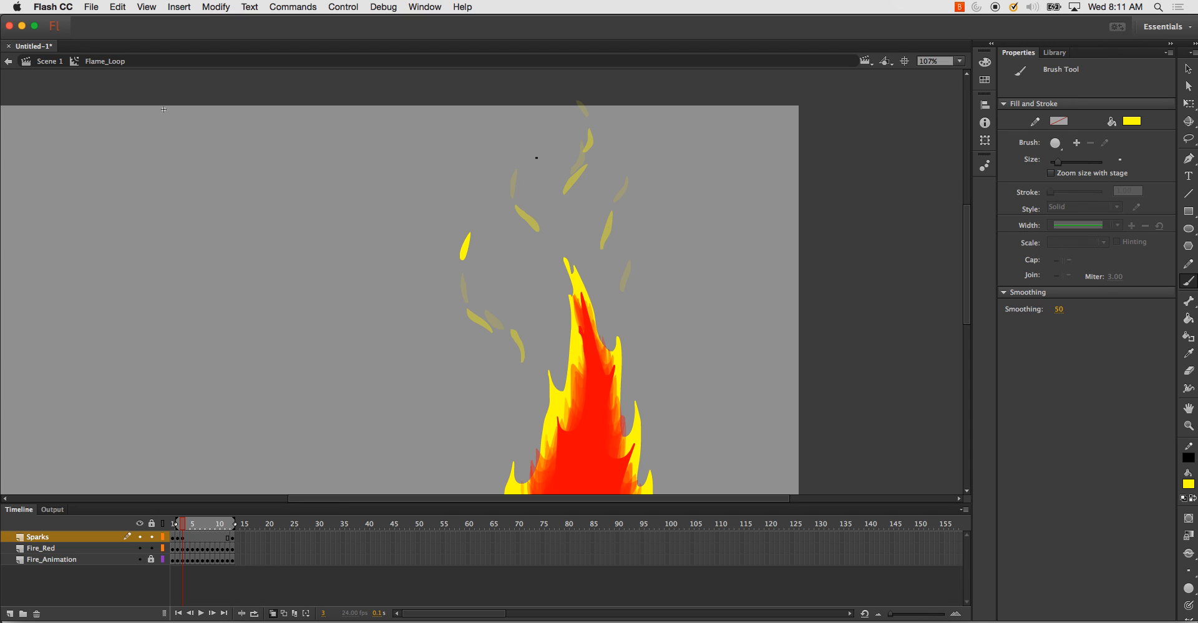
mouse_move(518, 157)
left_mouse_down()
mouse_move(528, 138)
mouse_move(523, 154)
left_mouse_up()
mouse_move(581, 120)
left_mouse_down()
mouse_move(577, 100)
mouse_move(583, 122)
left_mouse_up()
left_click_drag(624, 174, 627, 151)
mouse_move(633, 243)
left_mouse_down()
mouse_move(638, 229)
mouse_move(632, 251)
left_mouse_up()
left_click_drag(545, 328, 540, 309)
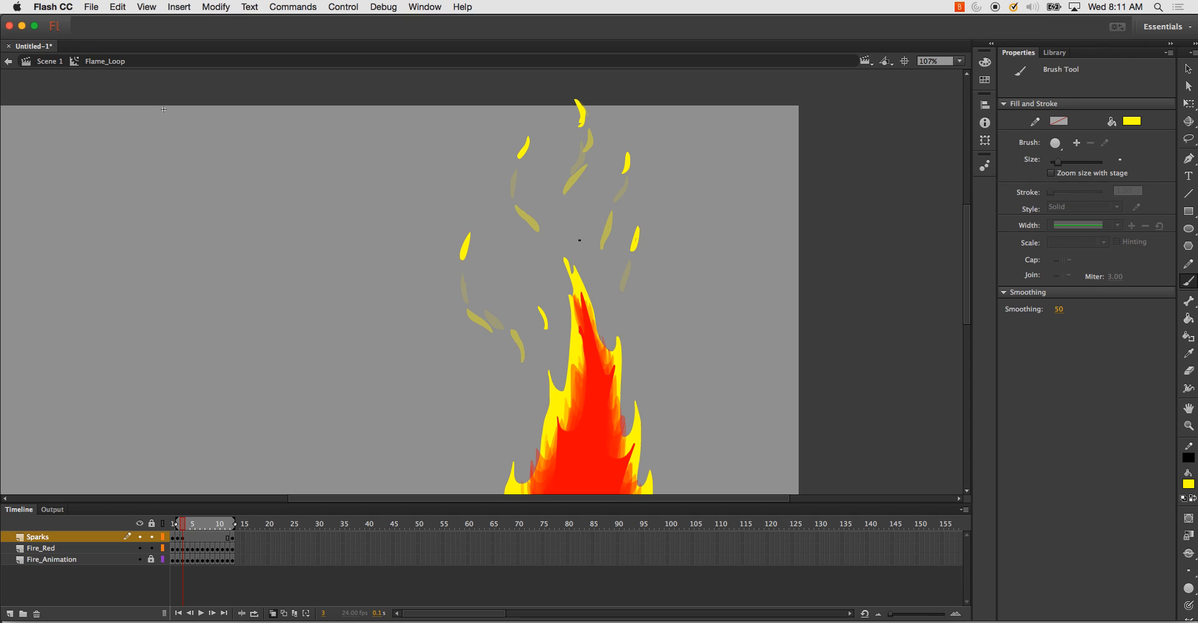
left_click_drag(578, 234, 581, 220)
- Paint five sparks in a blank keyframe at frame 4 of the Sparks layer and add a blank keyframe at frame 5
key("period")
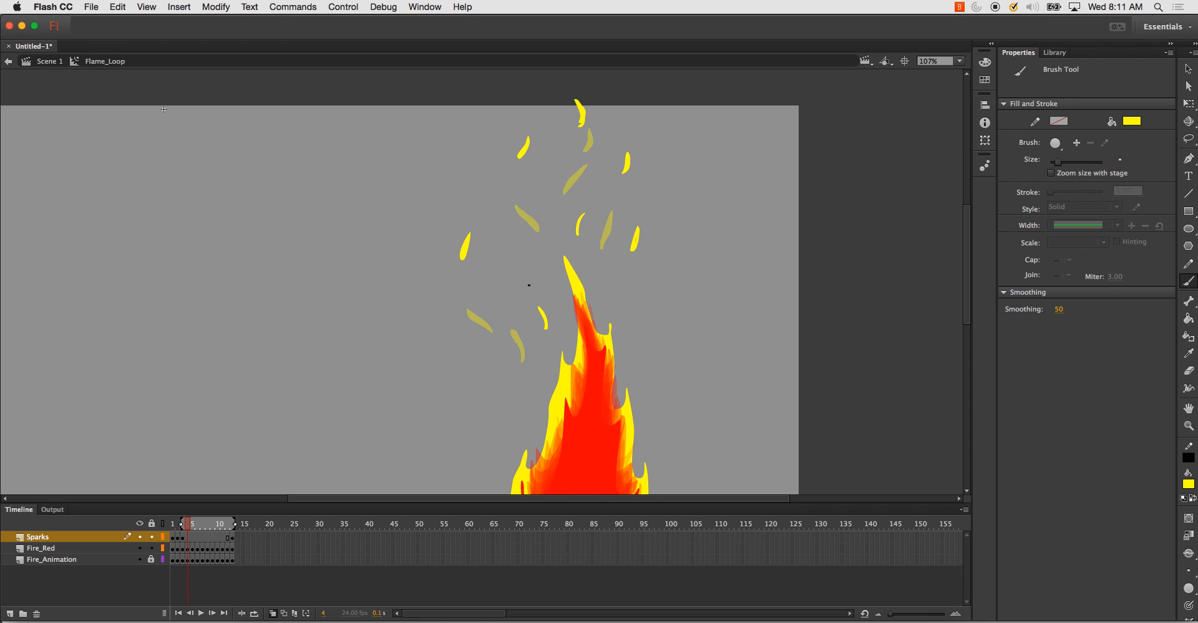
key("comma")
key("period")
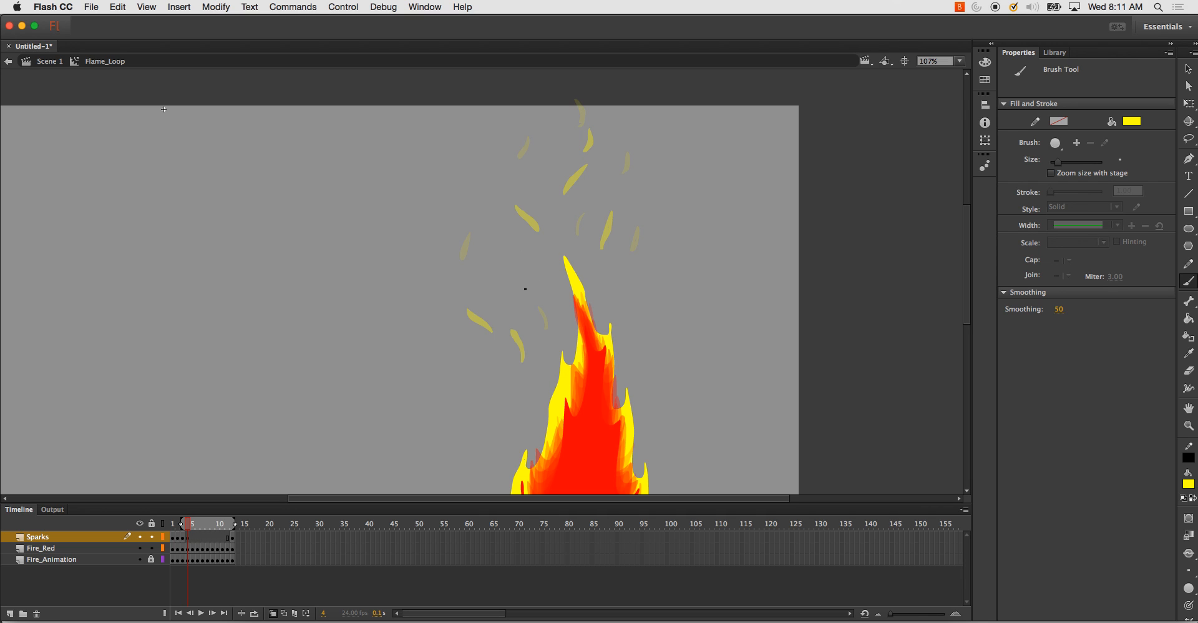
left_click_drag(525, 289, 516, 275)
mouse_move(479, 212)
left_mouse_down()
mouse_move(486, 196)
mouse_move(486, 206)
left_mouse_up()
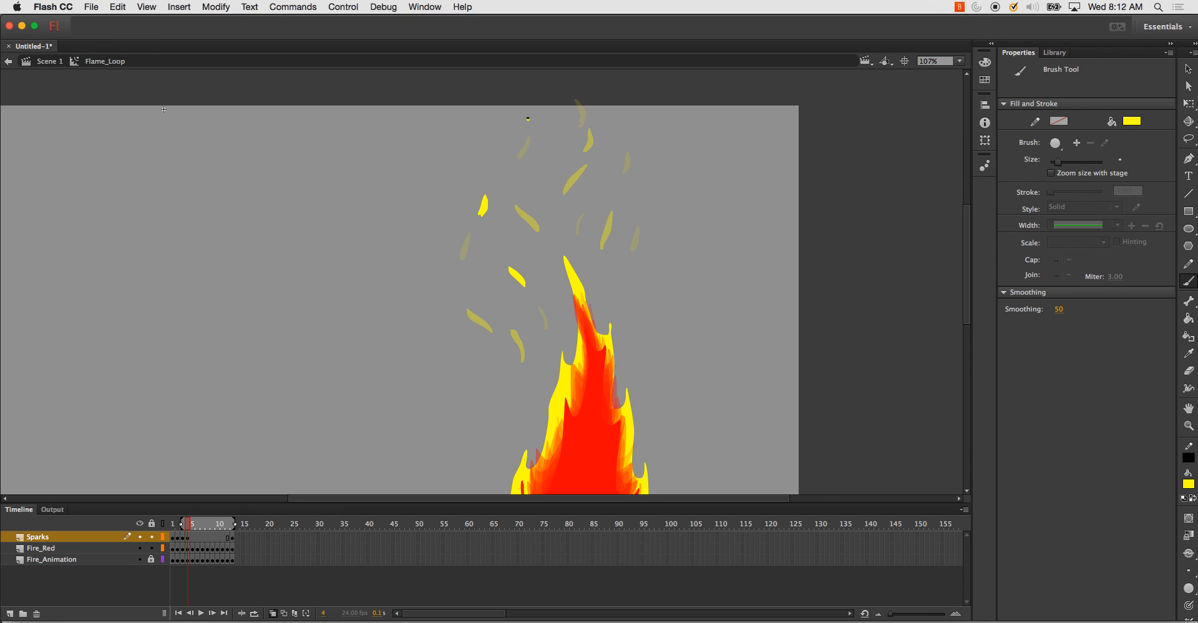
mouse_move(528, 118)
left_mouse_down()
mouse_move(525, 105)
mouse_move(529, 118)
left_mouse_up()
mouse_move(616, 186)
left_mouse_down()
mouse_move(616, 171)
mouse_move(617, 189)
left_mouse_up()
left_click_drag(573, 101, 568, 95)
key(".")
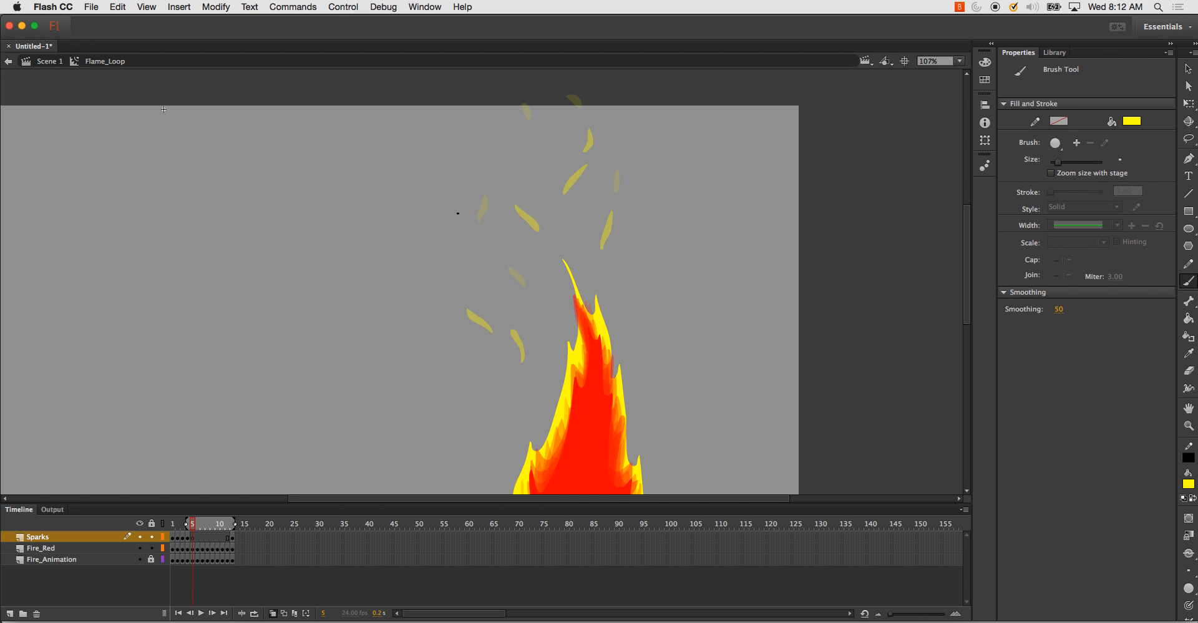
- Test the movie to check the spark animation, and close the preview
key("super+Return")
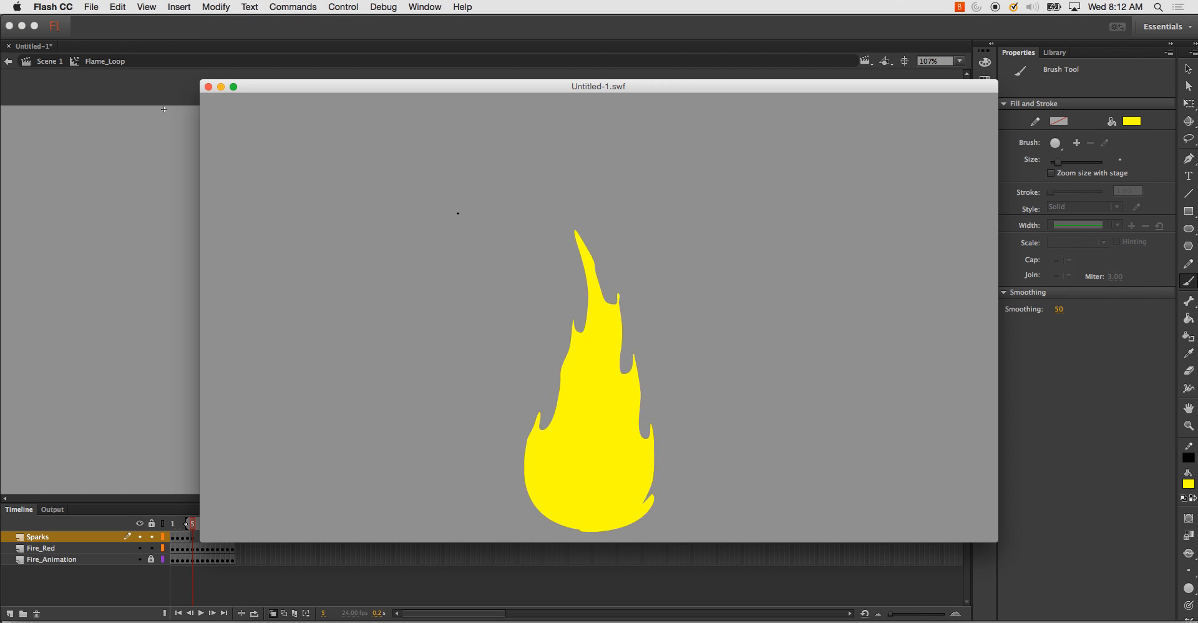
left_click(208, 86)
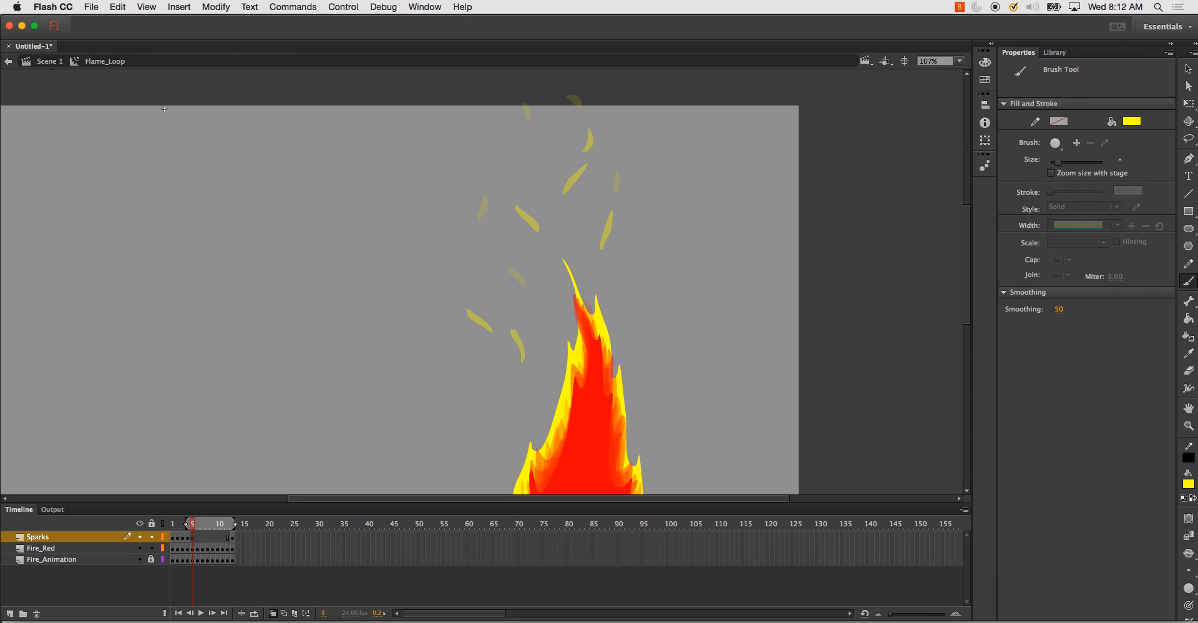
- Return to Scene 1, turn the Flame_Loop guide layer back into a normal layer and test the movie
left_click(47, 62)
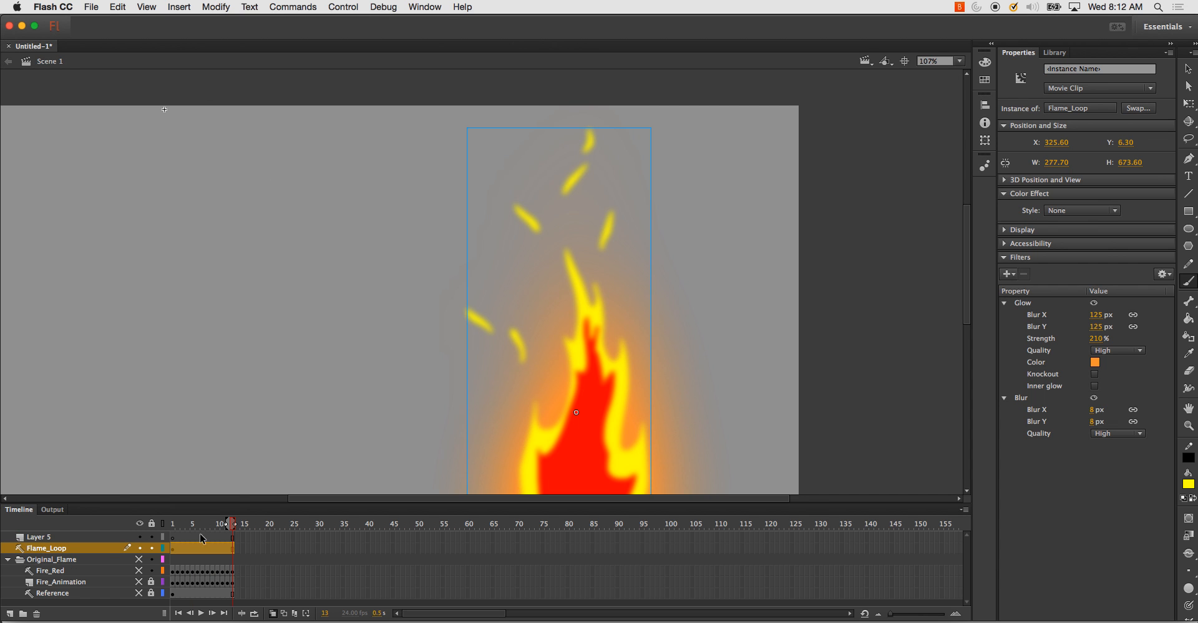
left_click(67, 549)
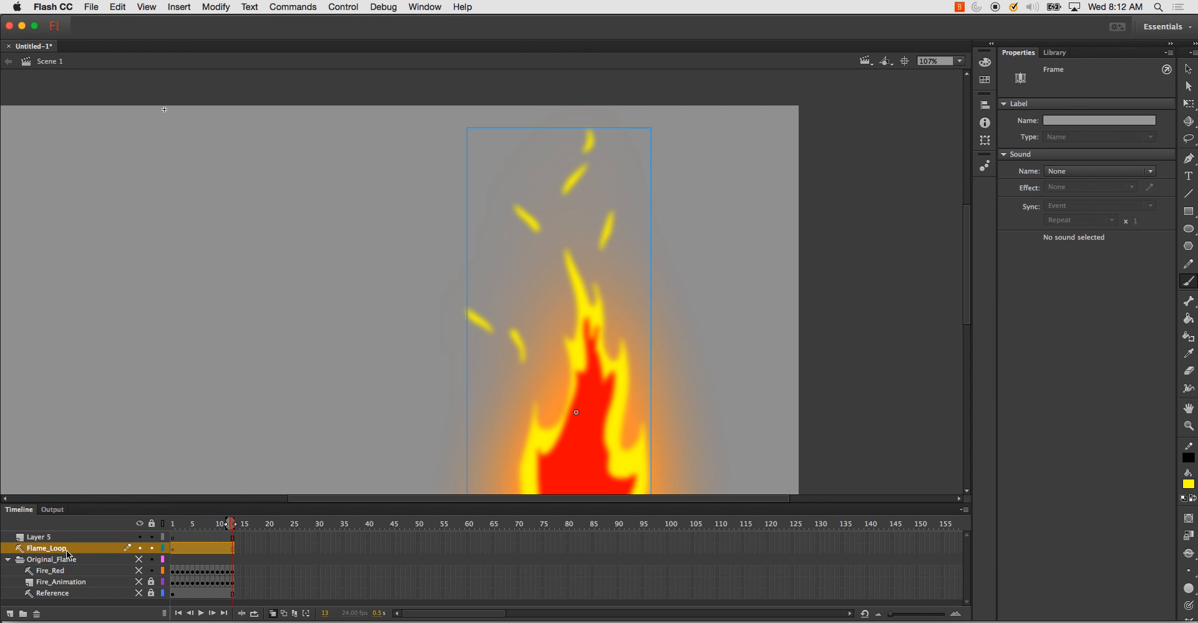
double_click(66, 548)
left_click(73, 546)
right_click(73, 545)
left_click(100, 462)
key("super+Return")
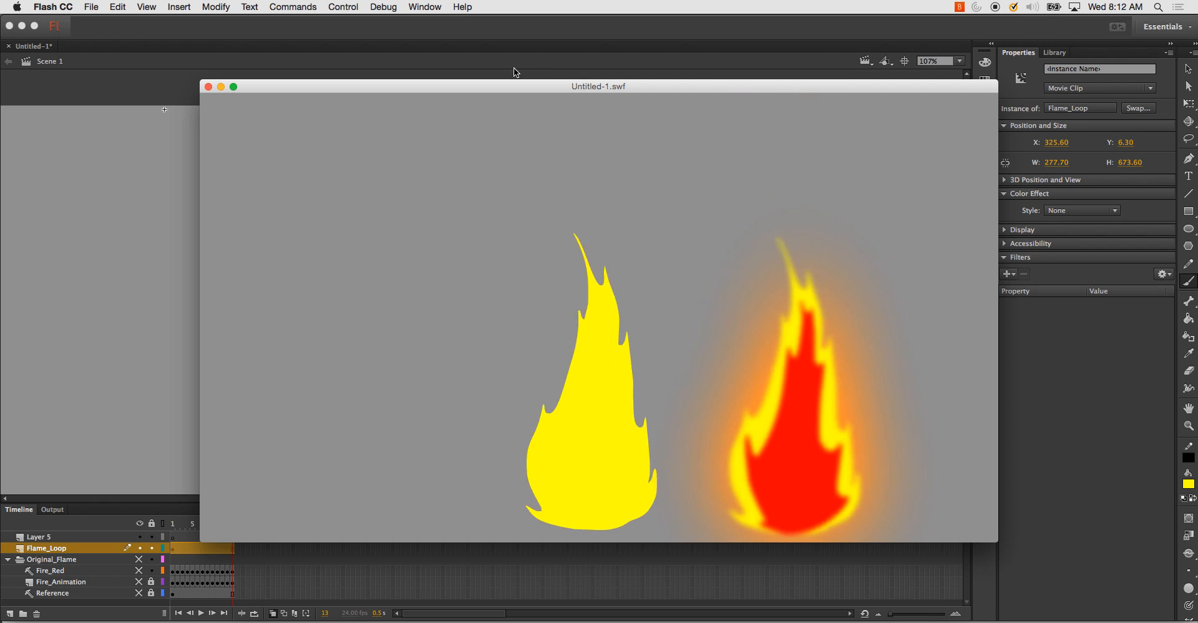
left_click(209, 87)
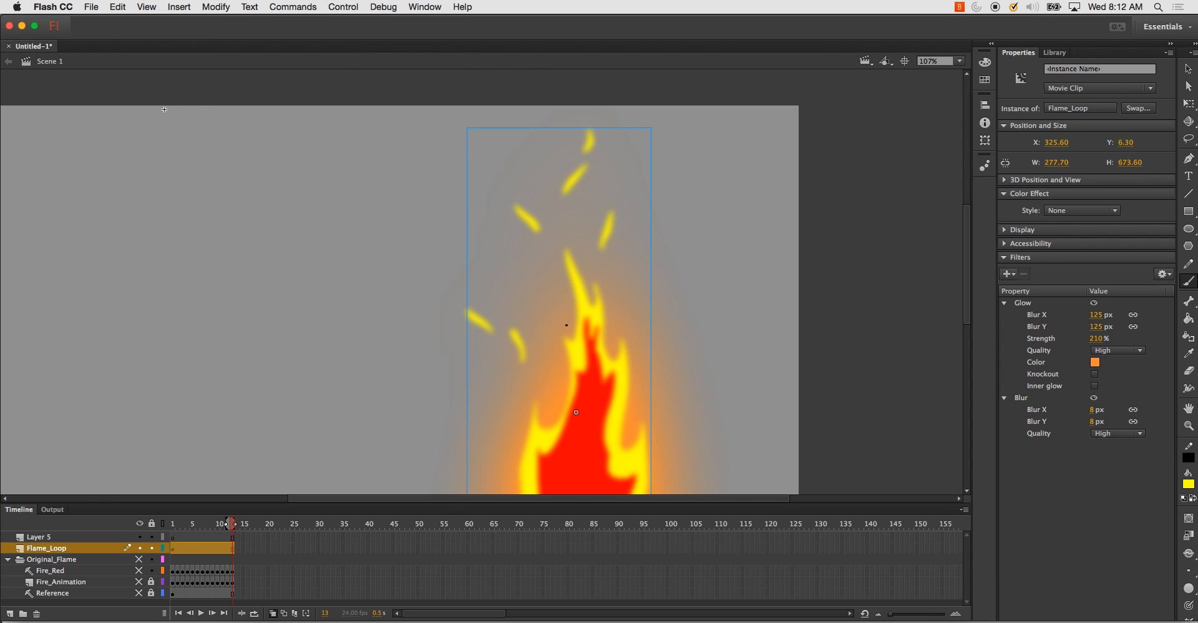
- Reopen the Flame_Loop symbol for editing and activate the Brush tool
key("v")
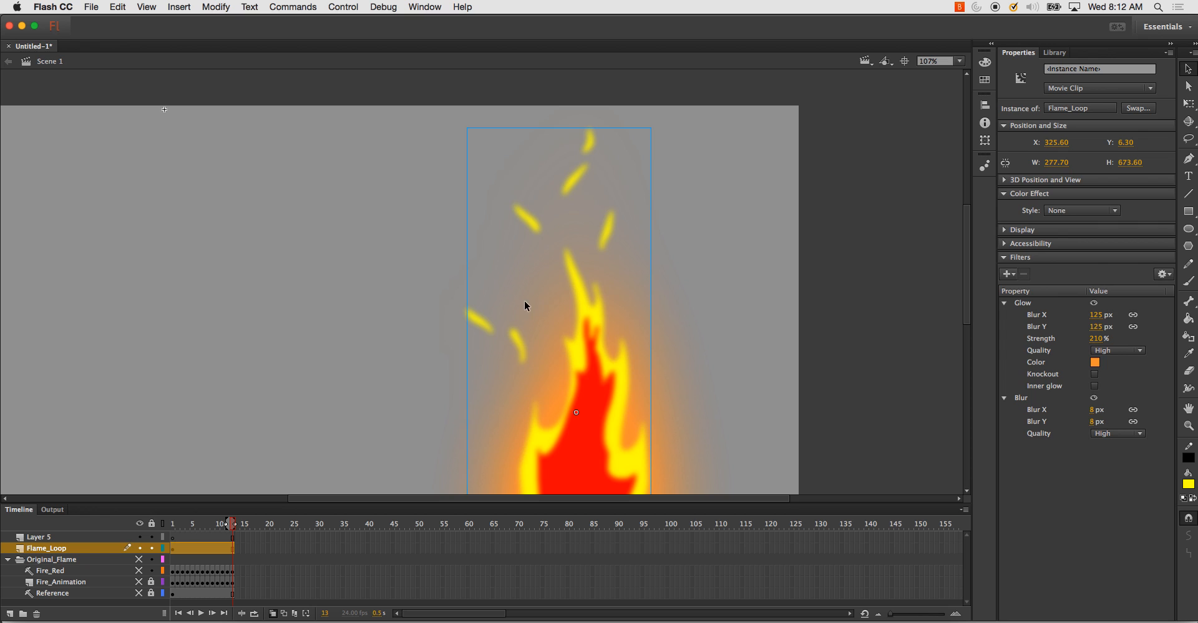
double_click(605, 388)
key("b")
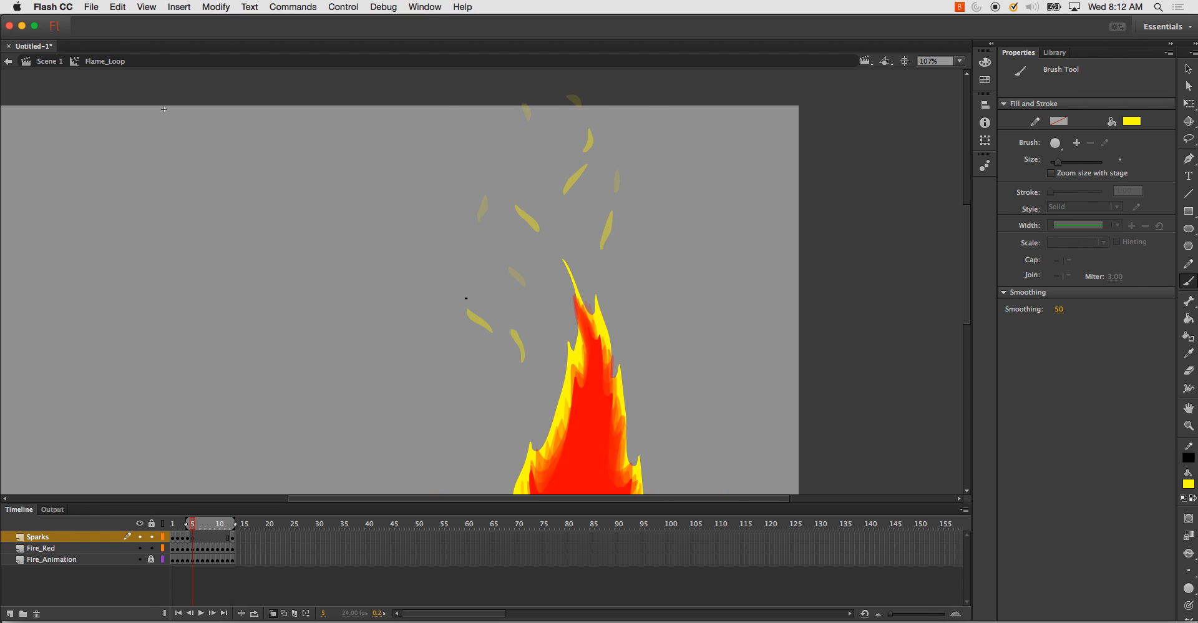
- Narrow the onion skin range to the one preceding frame and review the sparks in the first frames
left_click_drag(236, 527, 200, 524)
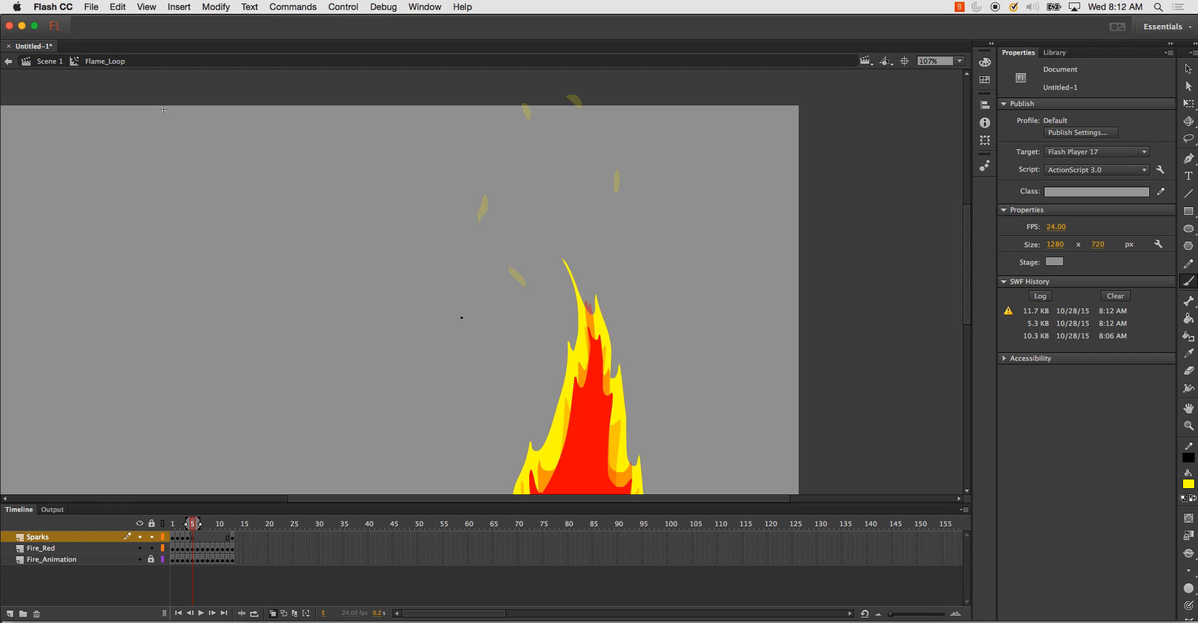
key("comma")
key("comma")
key("comma")
key("comma")
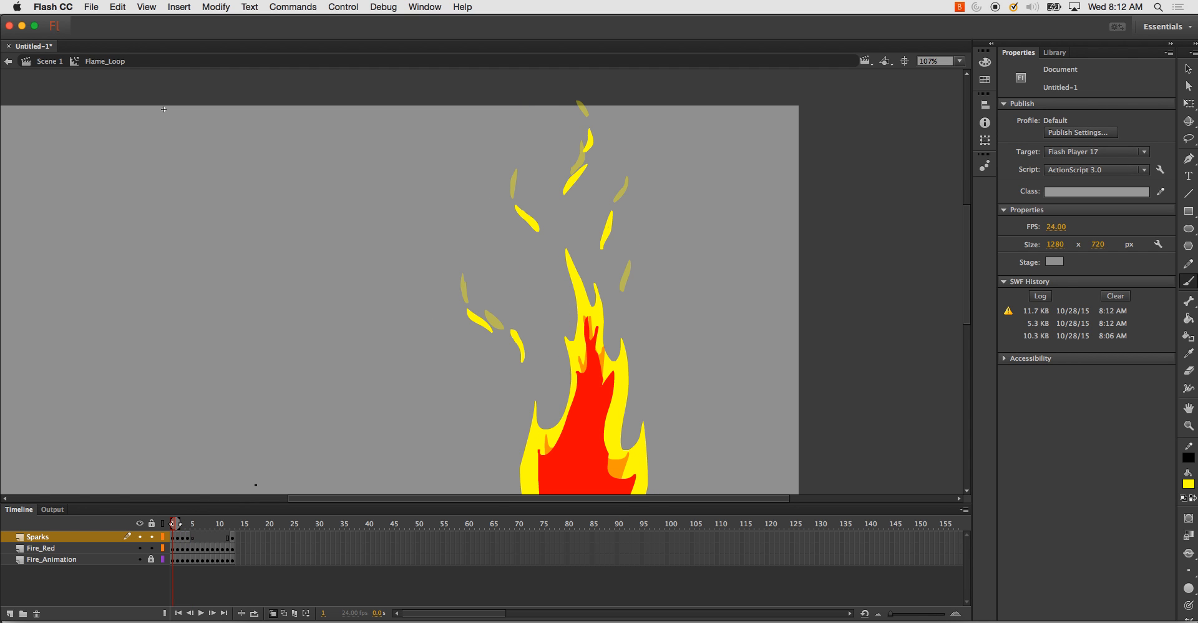
key("period")
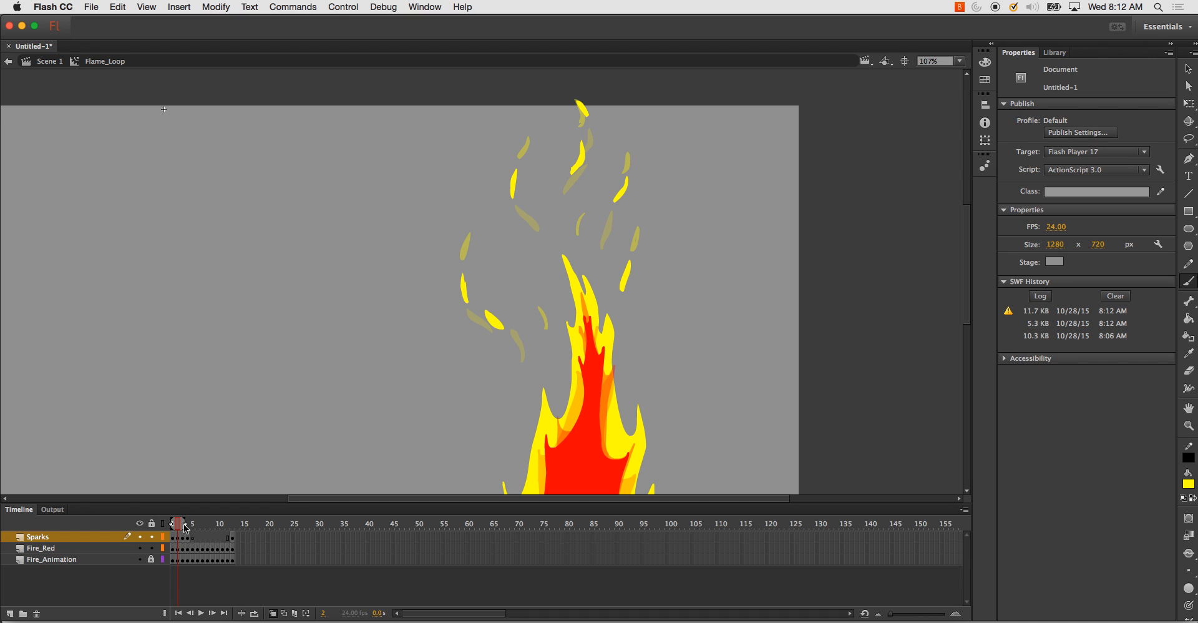
left_click_drag(184, 527, 179, 527)
key("comma")
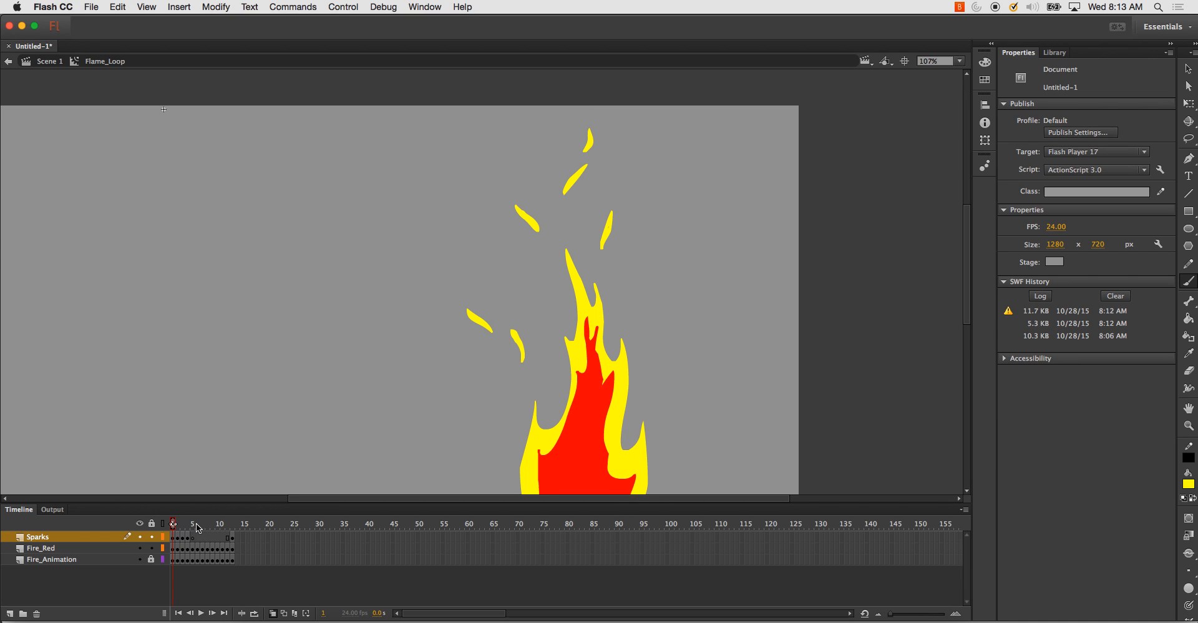
- Paint an extra spark to the left of the flame tip in frame 3 of the Sparks layer
key("period")
key("period")
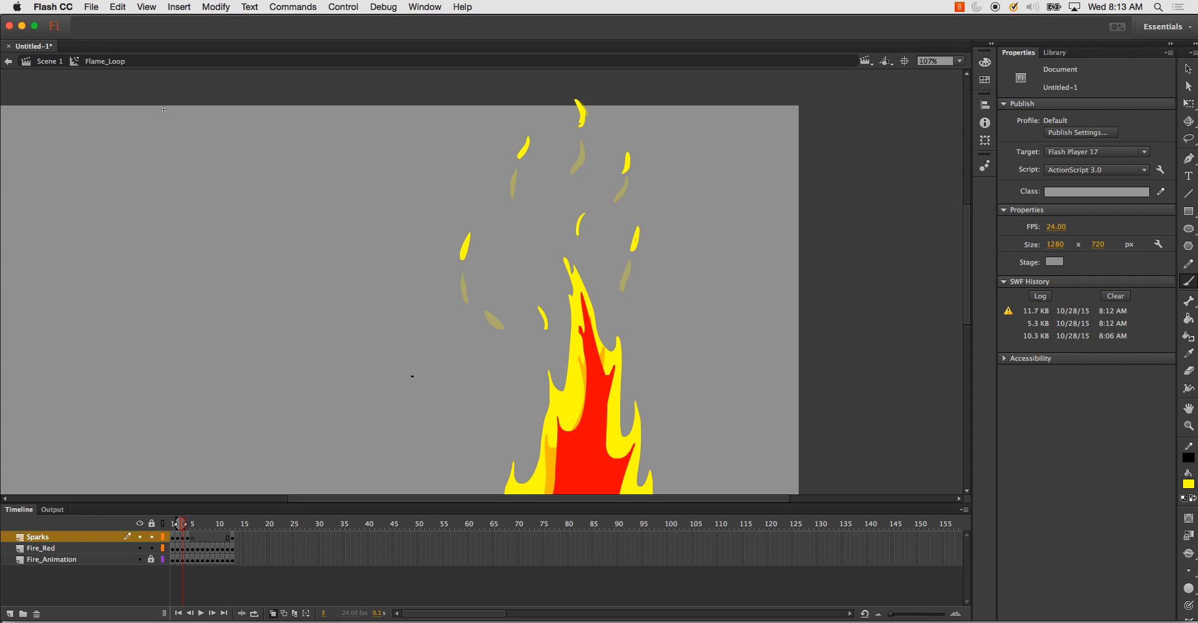
left_click_drag(470, 300, 466, 278)
key("super+z")
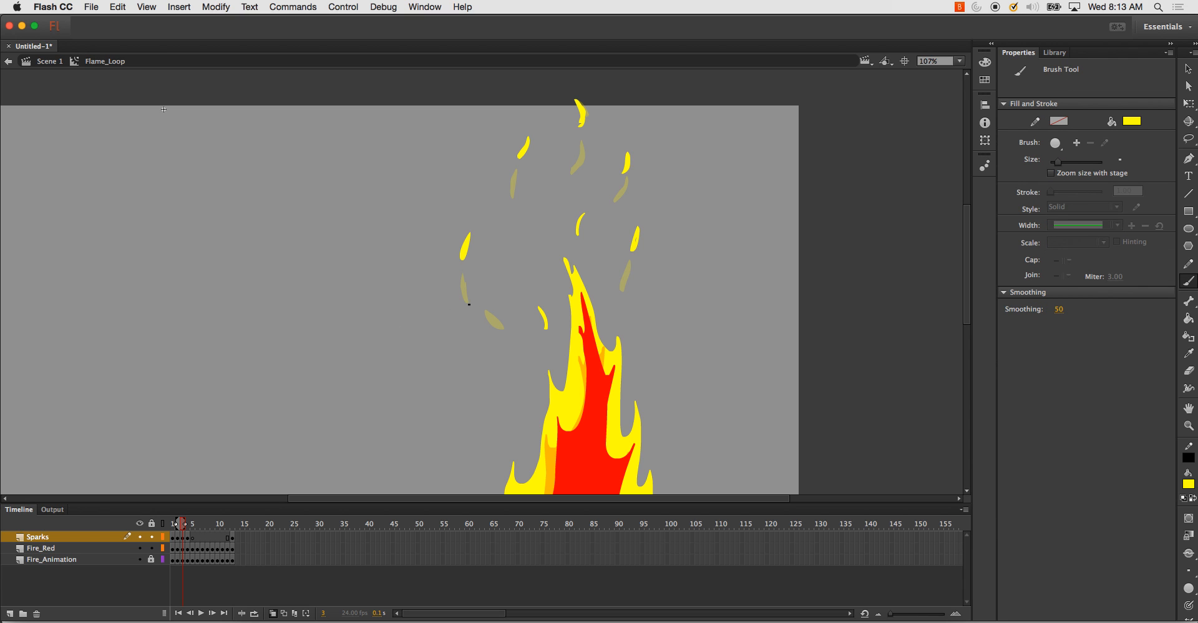
left_click_drag(480, 309, 474, 283)
- Paint two more sparks in frame 4, one left of the flame and one just above its tip
key("period")
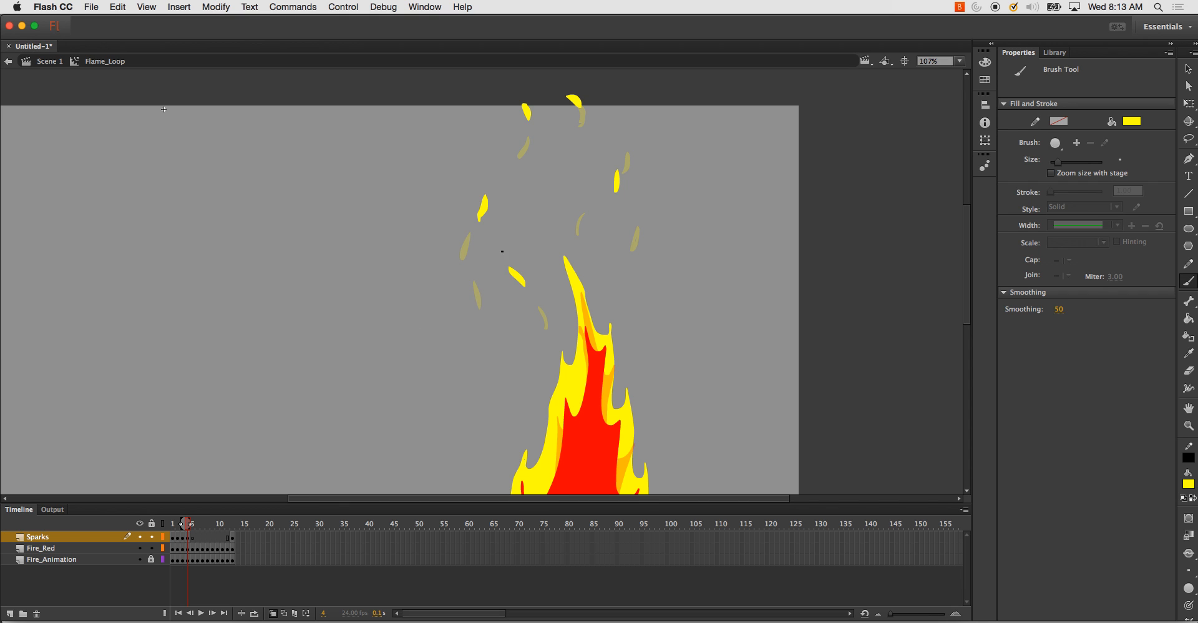
mouse_move(468, 264)
left_mouse_down()
mouse_move(471, 243)
mouse_move(470, 261)
left_mouse_up()
key("period")
key("comma")
key("period")
key("comma")
key("period")
key("comma")
left_click_drag(585, 207, 597, 199)
key("period")
key("comma")
- Erase the upper-right spark in frame 4 and paint three replacement sparks along the flame's right side
key("e")
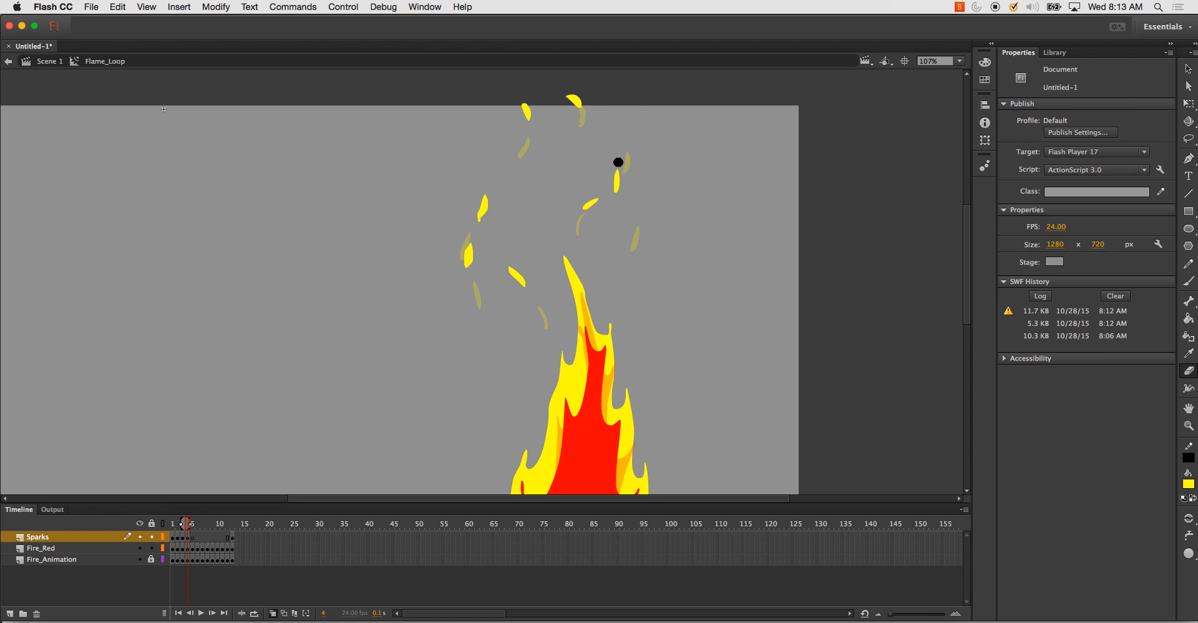
mouse_move(620, 163)
left_mouse_down()
mouse_move(613, 198)
mouse_move(623, 146)
left_mouse_up()
key("b")
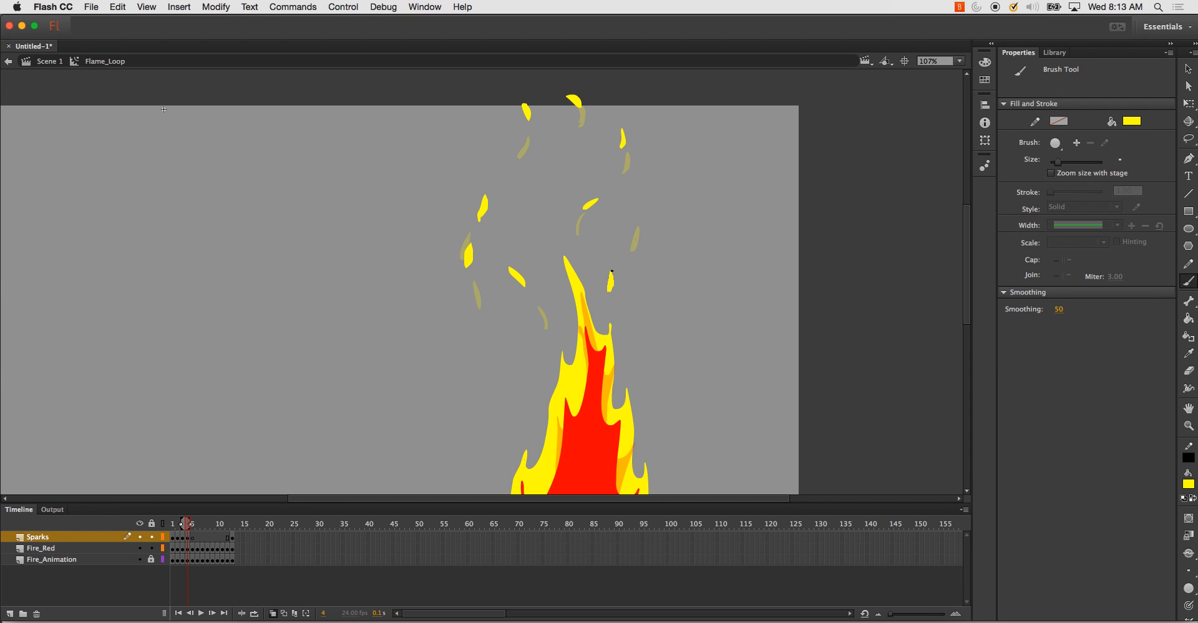
left_click_drag(651, 195, 646, 205)
- Paint about ten sparks in frame 5, placing each further along the path of the onion-skinned sparks
key("period")
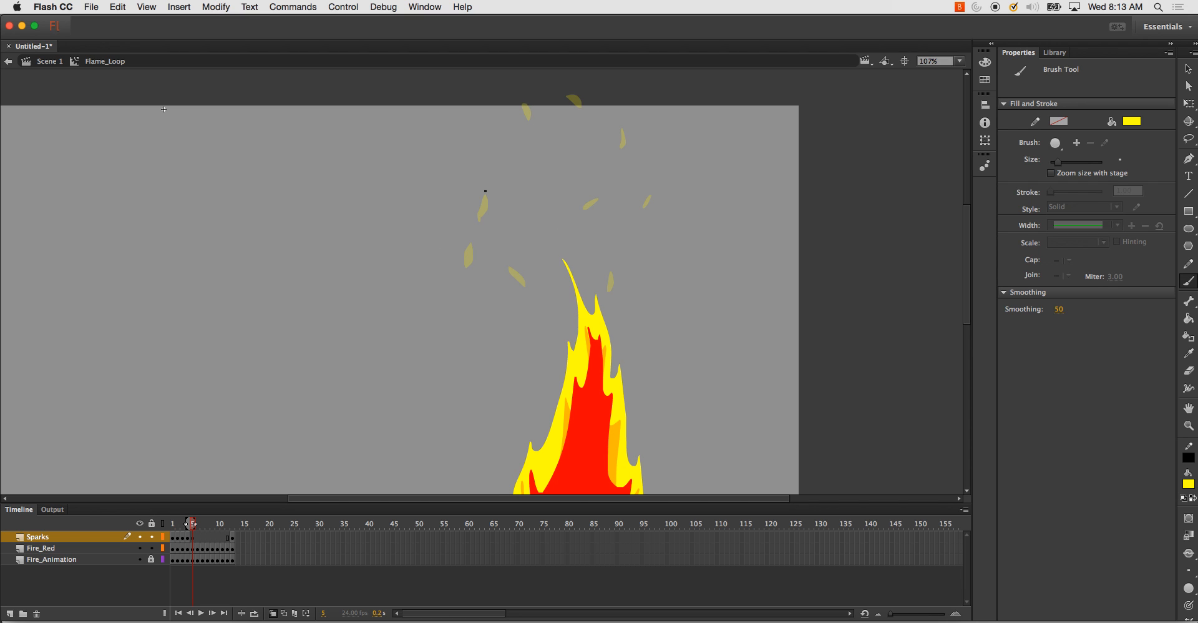
left_click_drag(498, 258, 492, 248)
left_click_drag(477, 205, 477, 224)
left_click_drag(485, 165, 487, 182)
left_click_drag(604, 182, 605, 173)
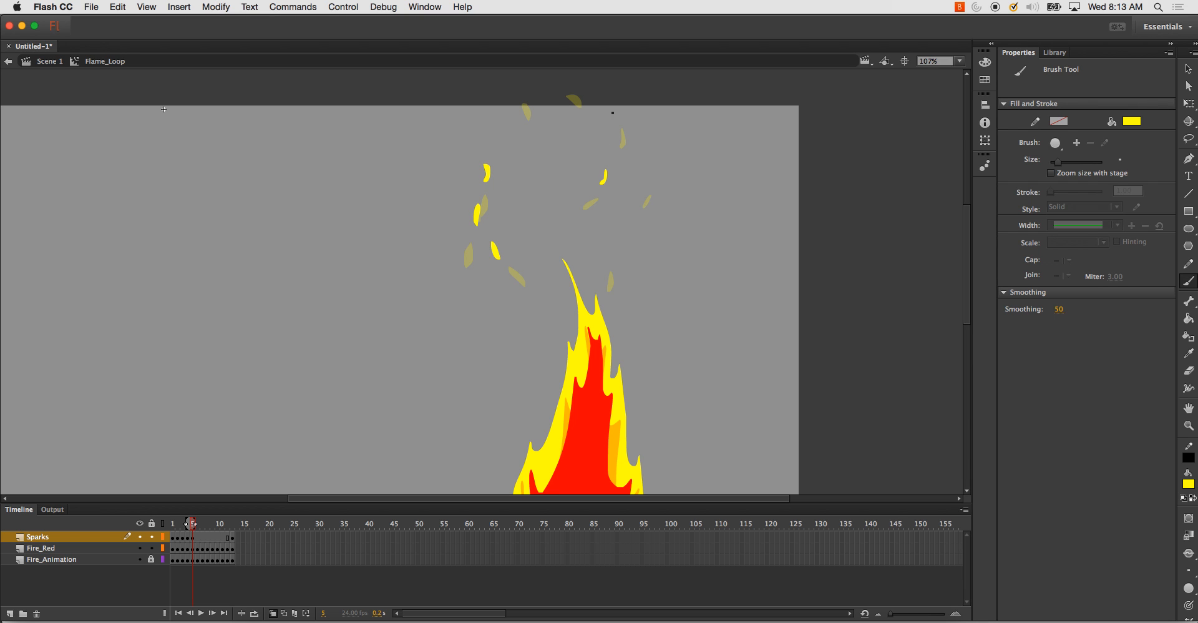
left_click_drag(613, 112, 615, 114)
left_click_drag(544, 79, 553, 90)
mouse_move(548, 228)
left_mouse_down()
mouse_move(542, 203)
mouse_move(543, 220)
left_mouse_up()
left_click_drag(614, 258, 621, 239)
left_click_drag(649, 181, 658, 174)
- Paint smaller, higher sparks in a blank keyframe at frame 6, plus new ones beside the flame tip
key("period")
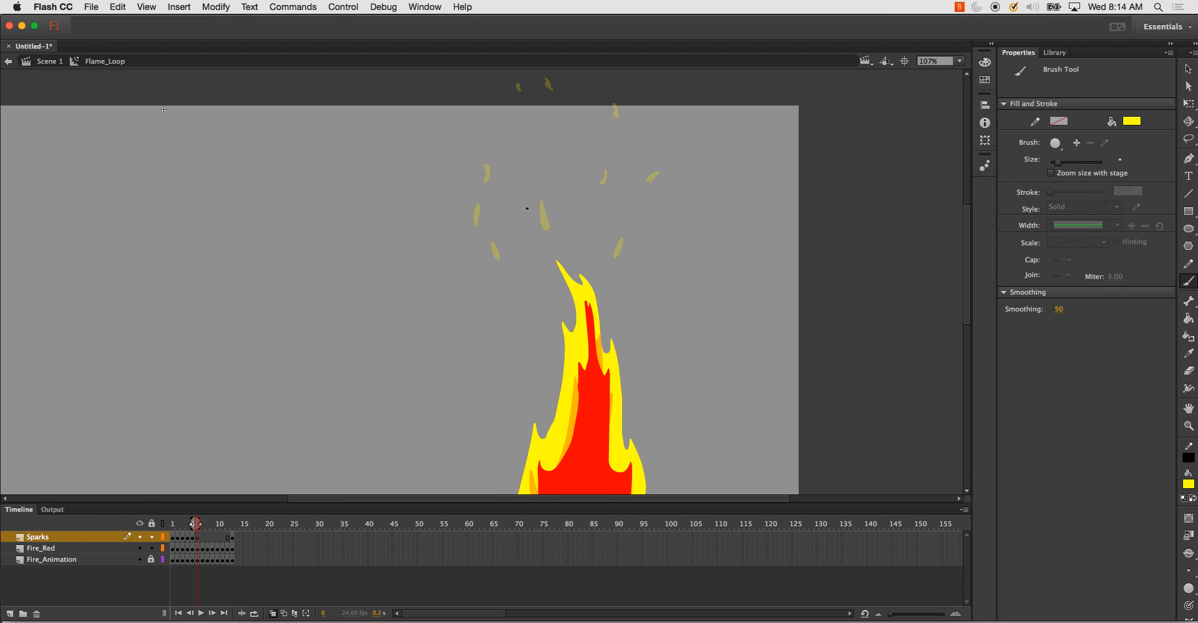
left_click_drag(540, 175, 543, 166)
left_click_drag(483, 140, 486, 151)
left_click_drag(629, 214, 631, 202)
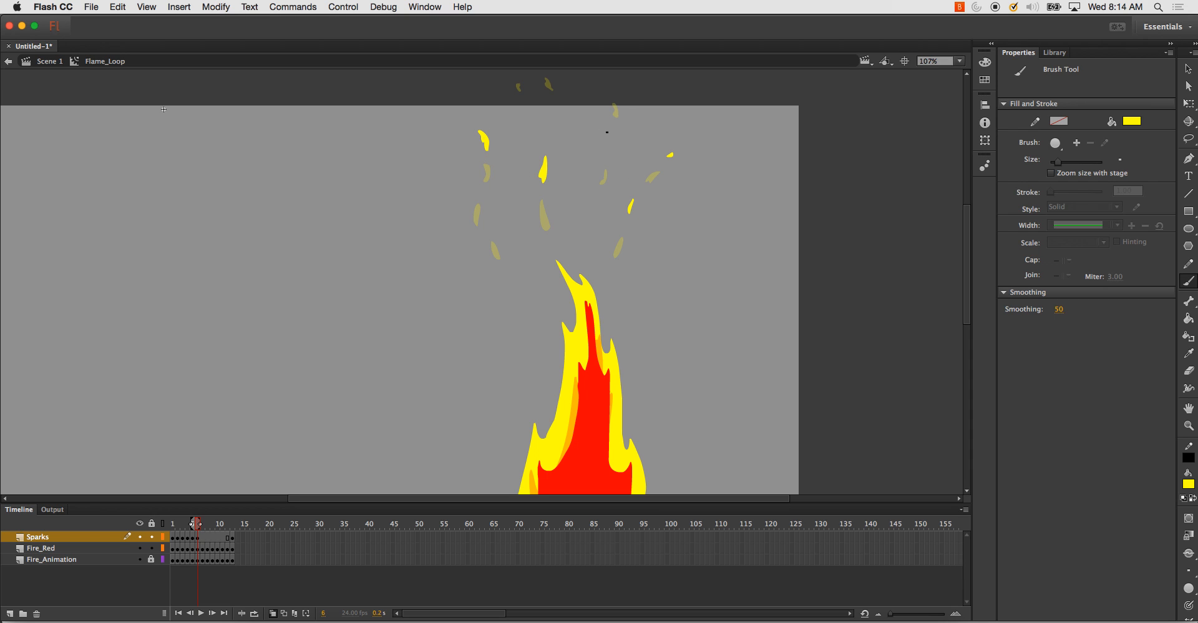
left_click_drag(607, 86, 600, 83)
left_click_drag(163, 109, 175, 145)
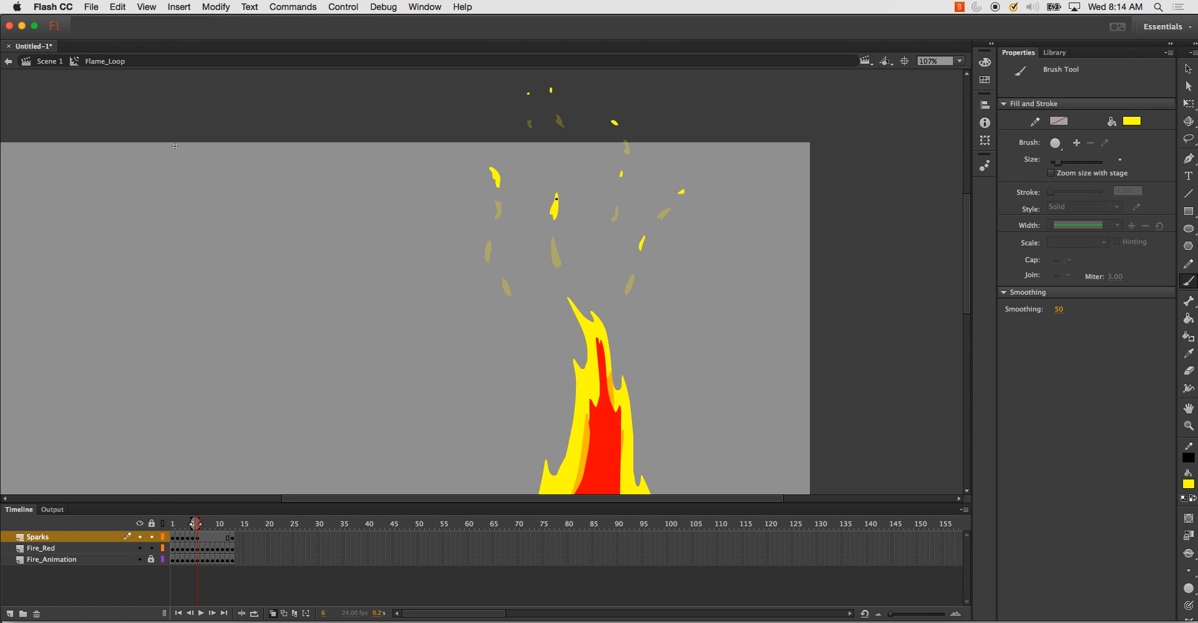
scroll(543, 187, "down", 3)
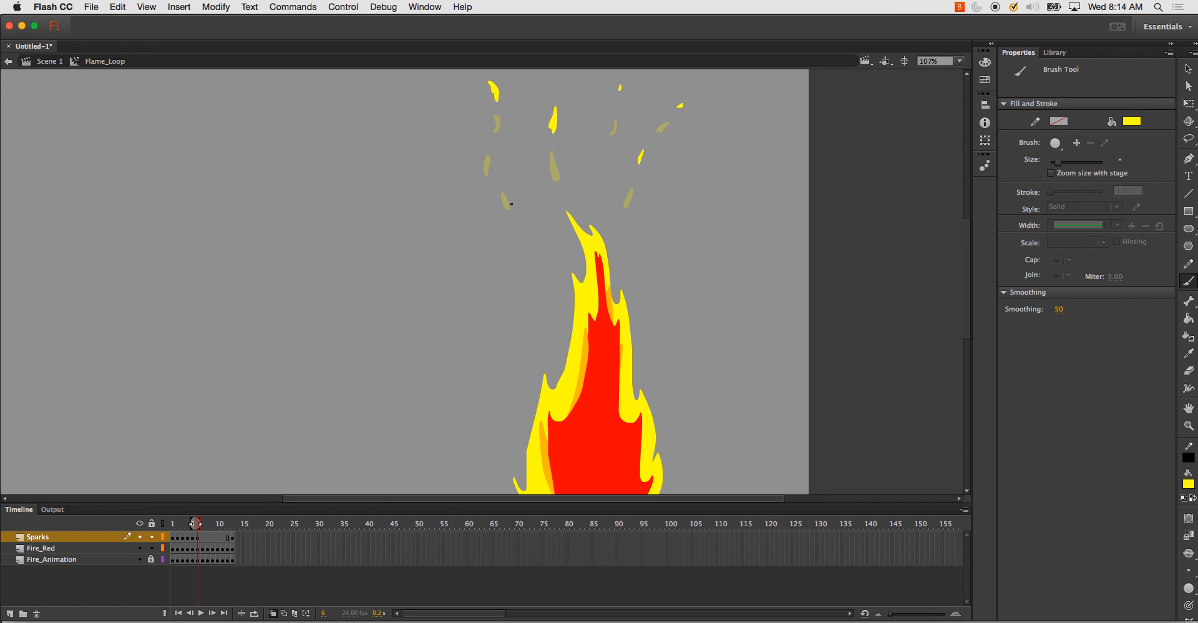
mouse_move(498, 126)
left_mouse_down()
mouse_move(496, 141)
mouse_move(527, 167)
left_mouse_up()
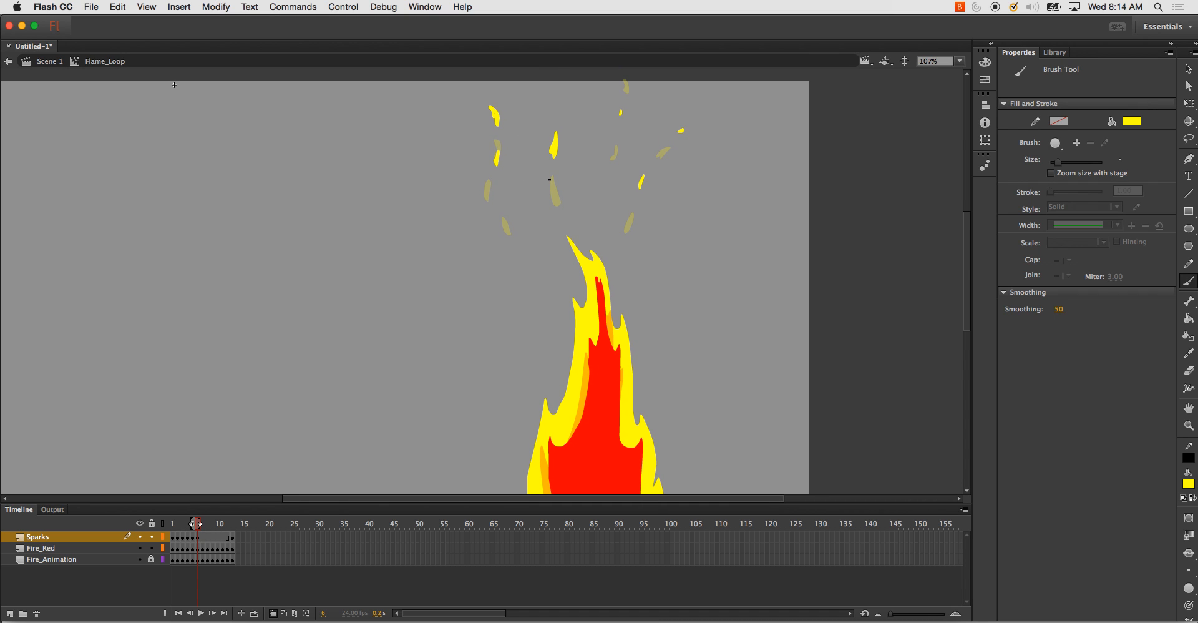
mouse_move(543, 293)
left_mouse_down()
mouse_move(530, 267)
mouse_move(542, 292)
left_mouse_up()
mouse_move(627, 267)
left_mouse_down()
mouse_move(634, 253)
mouse_move(625, 273)
left_mouse_up()
- Paint eight small sparks in a blank keyframe at frame 7, following the onion-skinned paths upward
key("period")
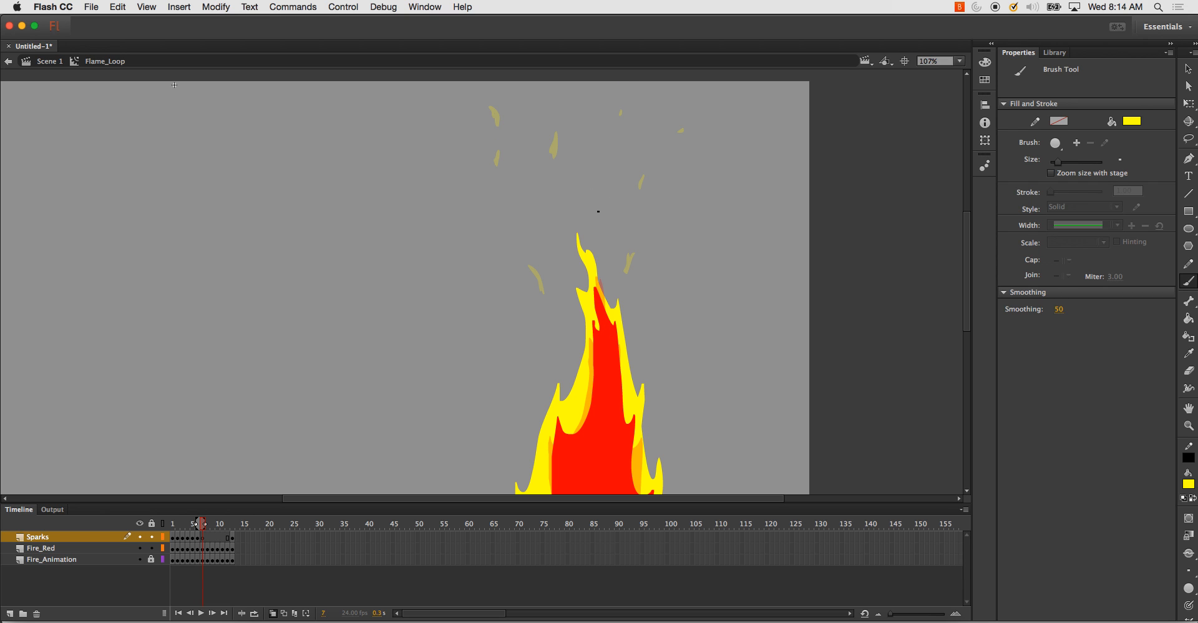
left_click_drag(520, 242, 504, 230)
left_click_drag(633, 240, 637, 230)
left_click_drag(628, 99, 623, 93)
left_click_drag(474, 98, 466, 94)
- Start the frame 8 sparks with a dot left of the flame and widen the onion skin to span frames 7 to 13
key(".")
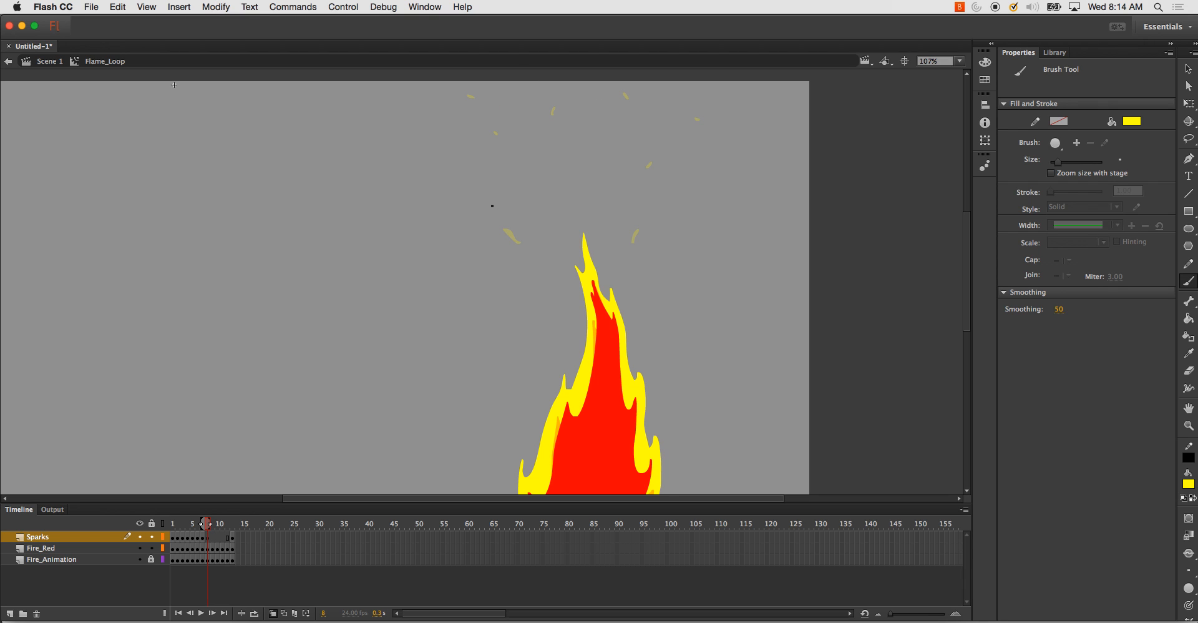
left_click(487, 202)
key("Return")
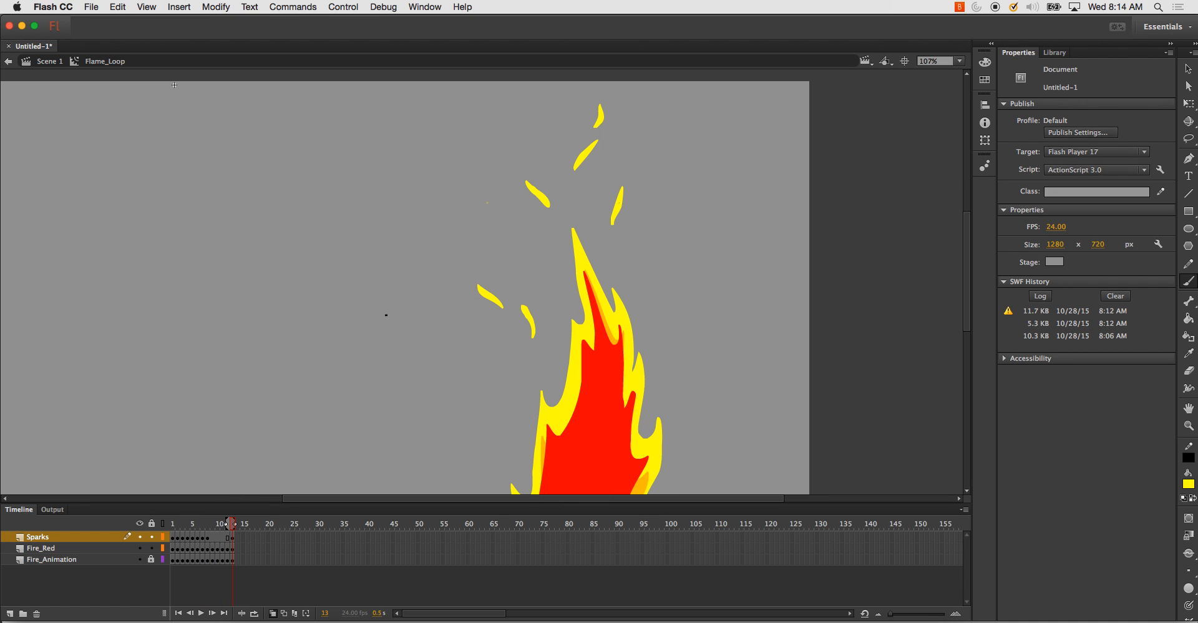
left_click(213, 524)
left_click_drag(215, 525, 263, 528)
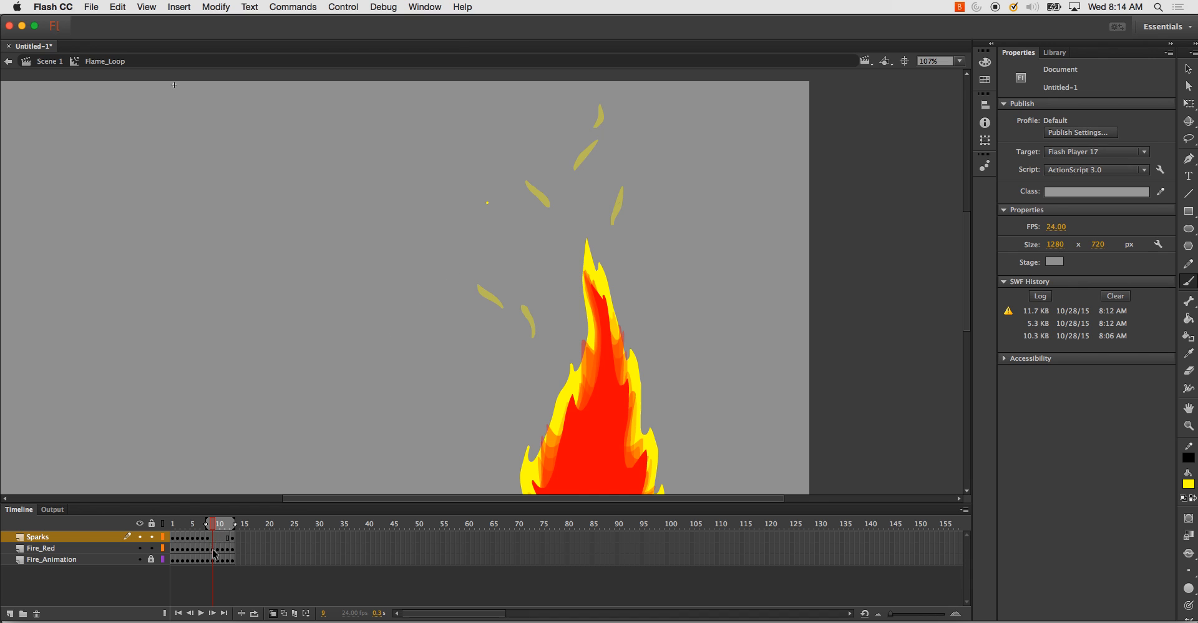
left_click_drag(206, 524, 201, 524)
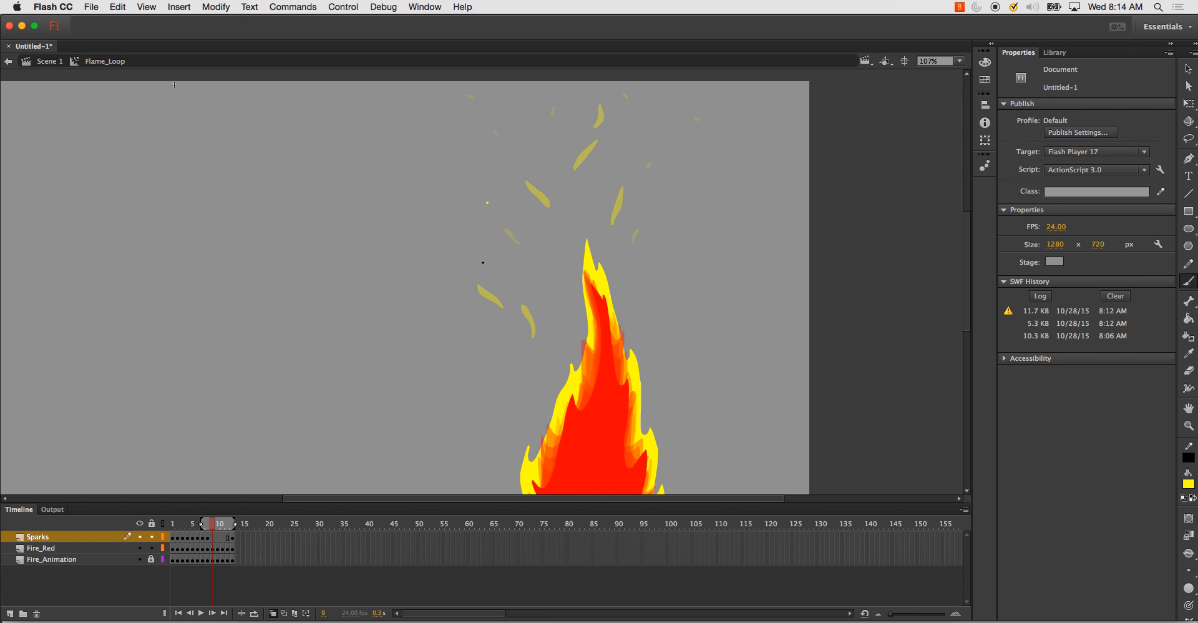
- Paint nine sparks around and above the flame in the keyframe that starts at frame 8
left_click_drag(484, 200, 495, 217)
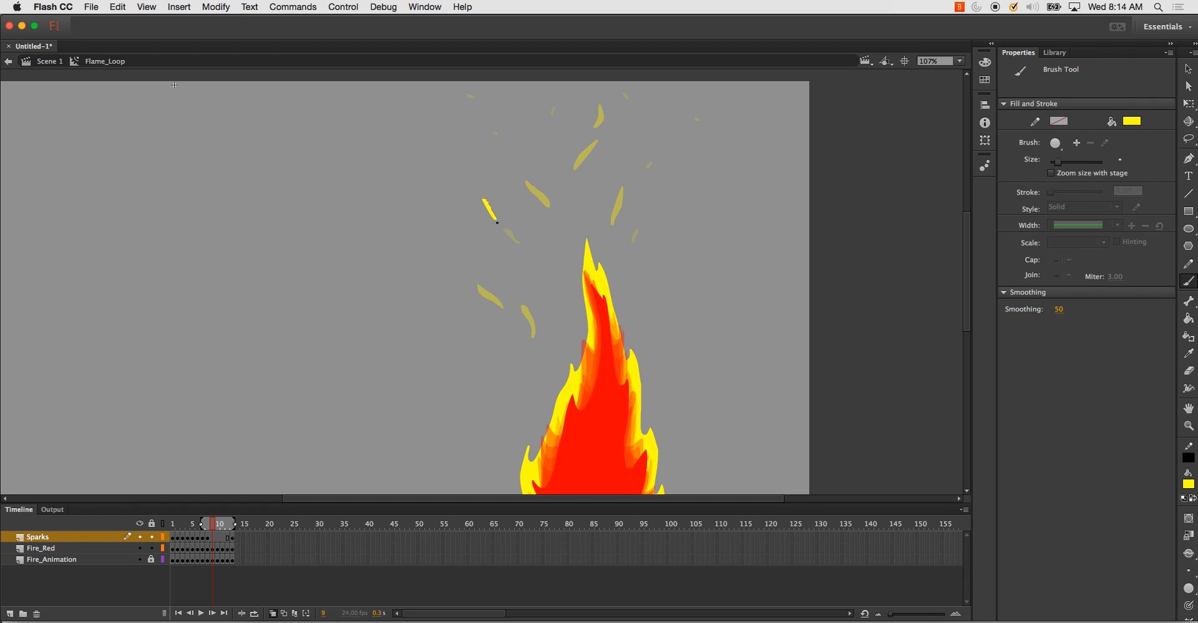
left_click_drag(641, 214, 647, 202)
left_click_drag(563, 306, 467, 94)
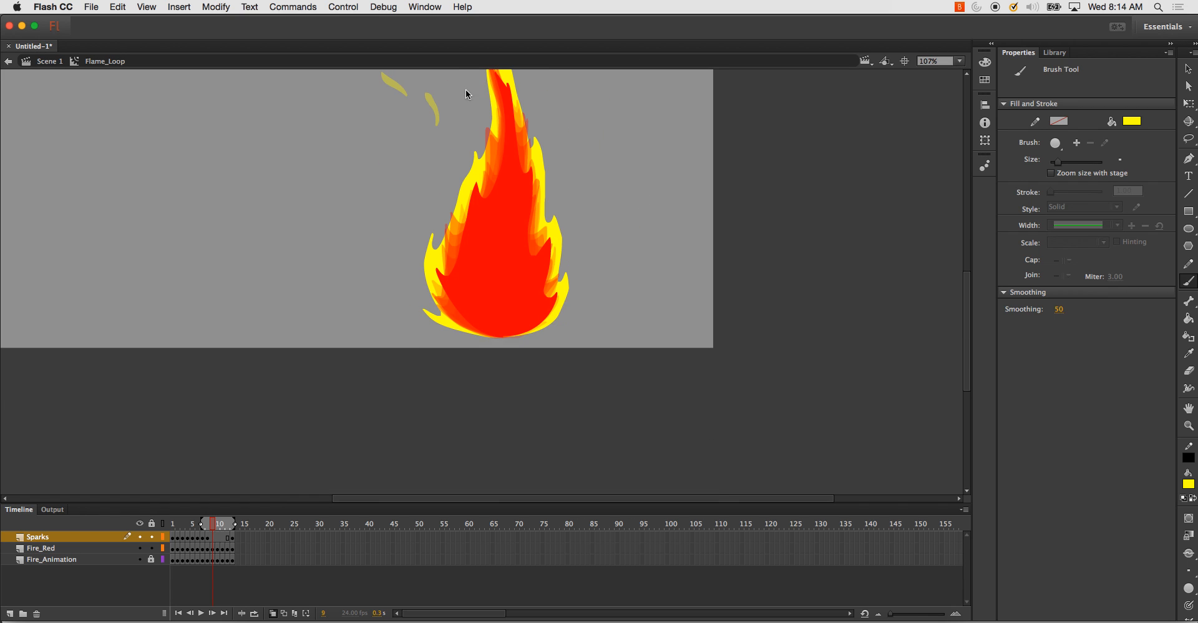
left_click_drag(617, 214, 624, 359)
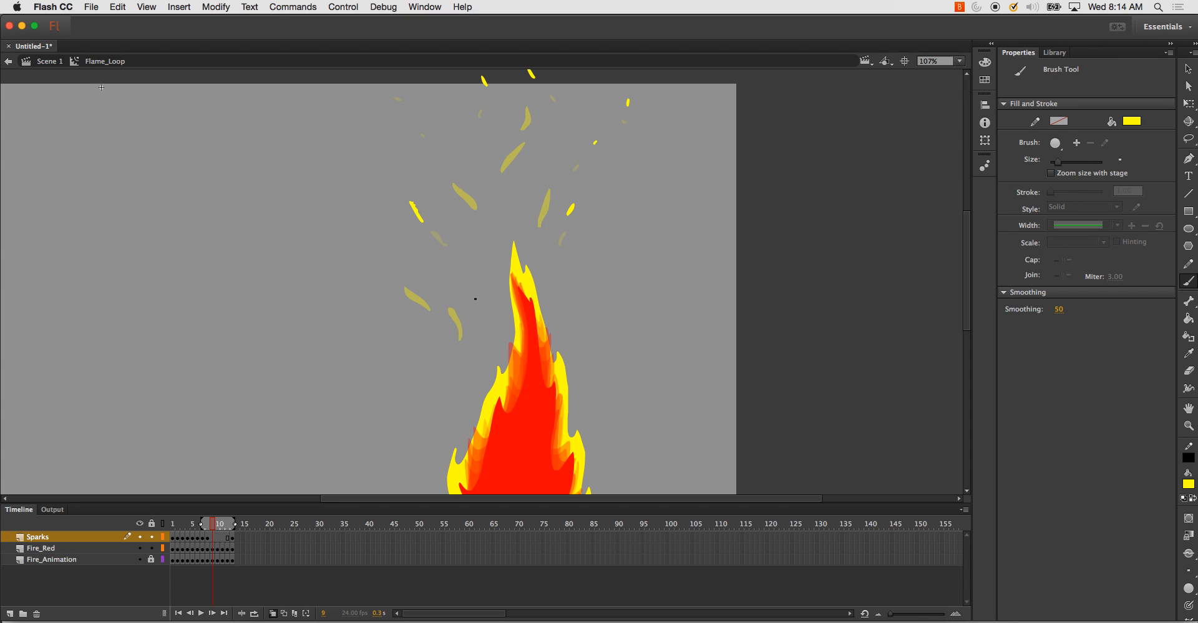
left_click_drag(475, 293, 463, 273)
left_click_drag(515, 211, 515, 193)
left_click_drag(568, 300, 570, 273)
- Add a blank keyframe at frame 9 and paint sparks left of and above the flame, ending the onion skin at frame 12
key("F7")
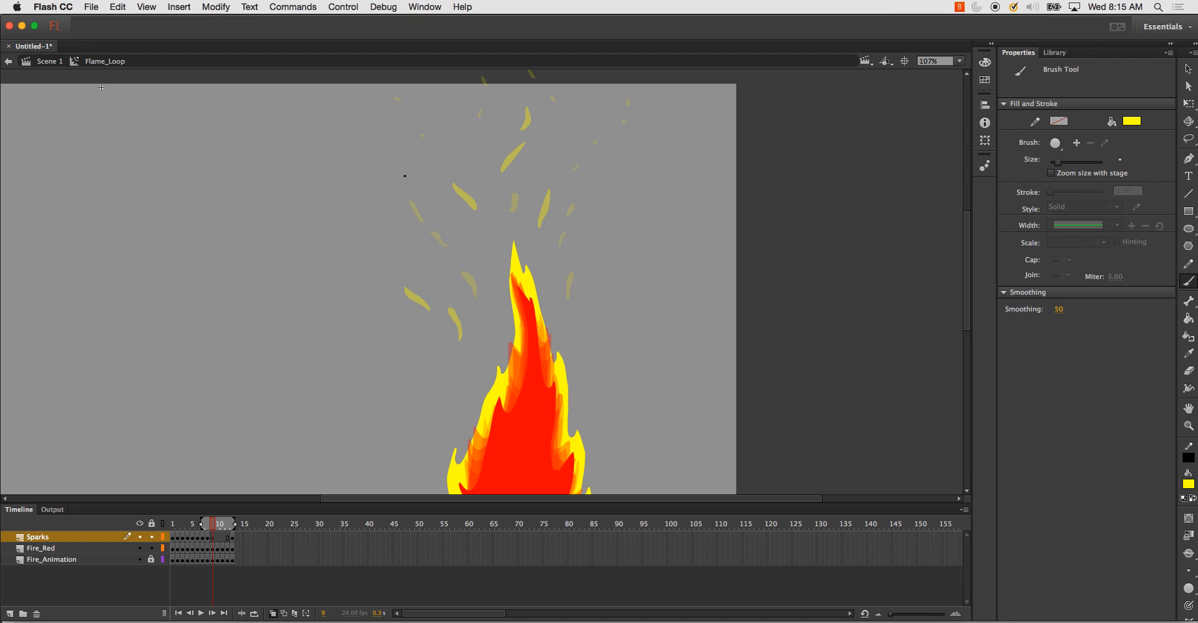
left_click_drag(405, 177, 406, 161)
left_click(237, 526)
left_click_drag(236, 526, 229, 526)
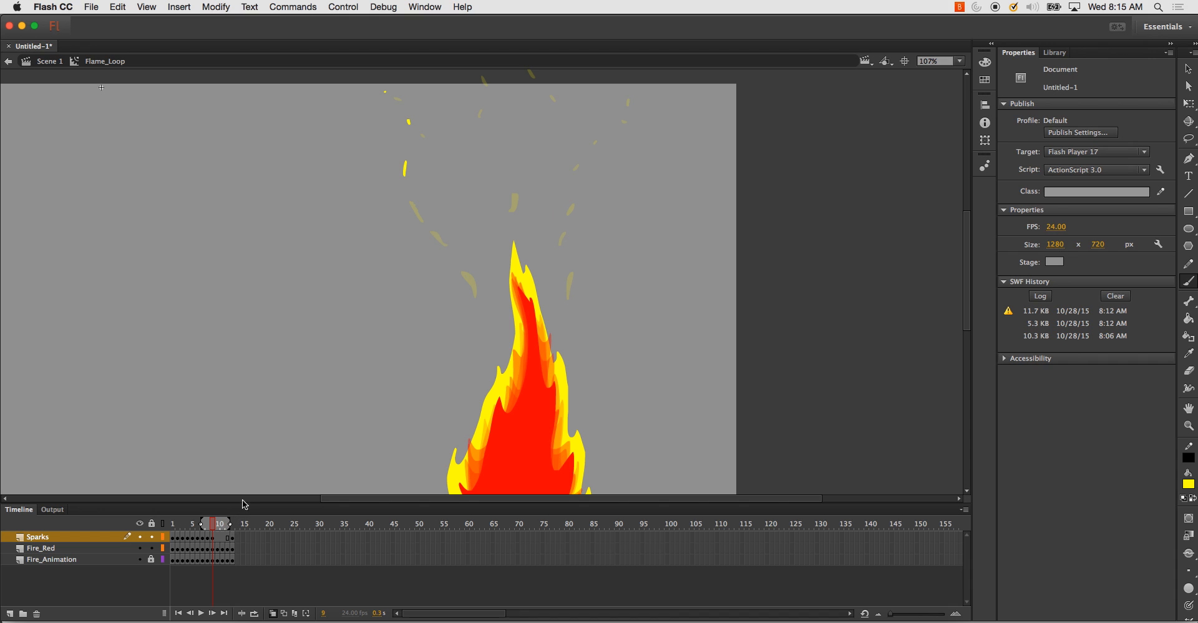
left_click_drag(501, 159, 493, 140)
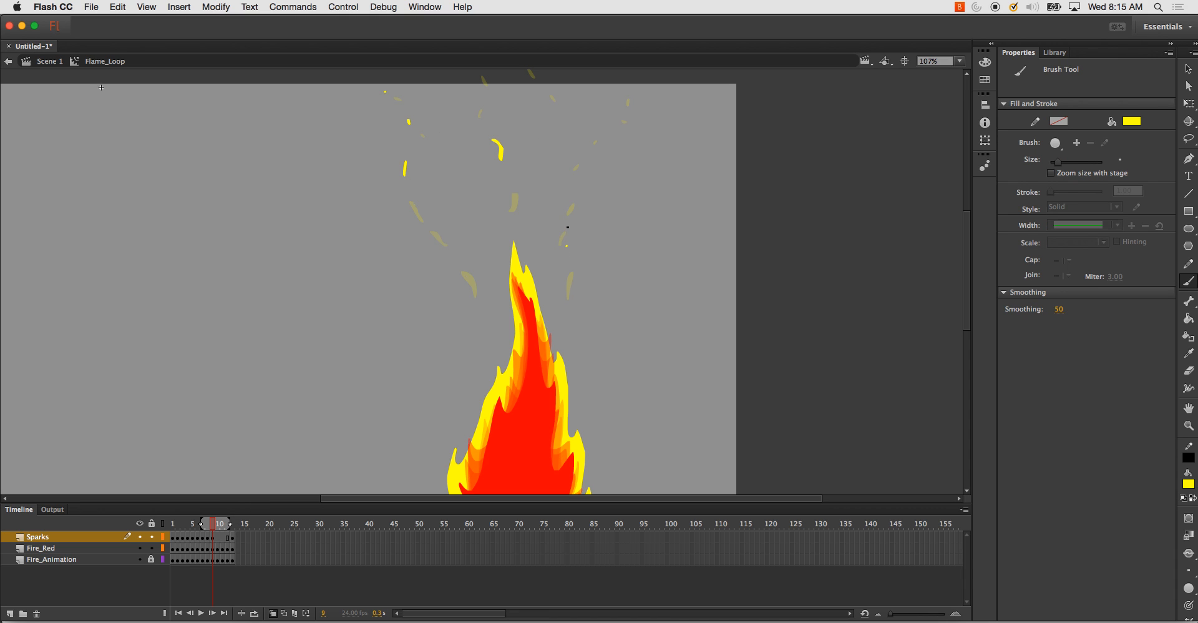
- Start the onion skin at frame 8 and paint the remaining frame 9 sparks around and above the flame
left_click(207, 522)
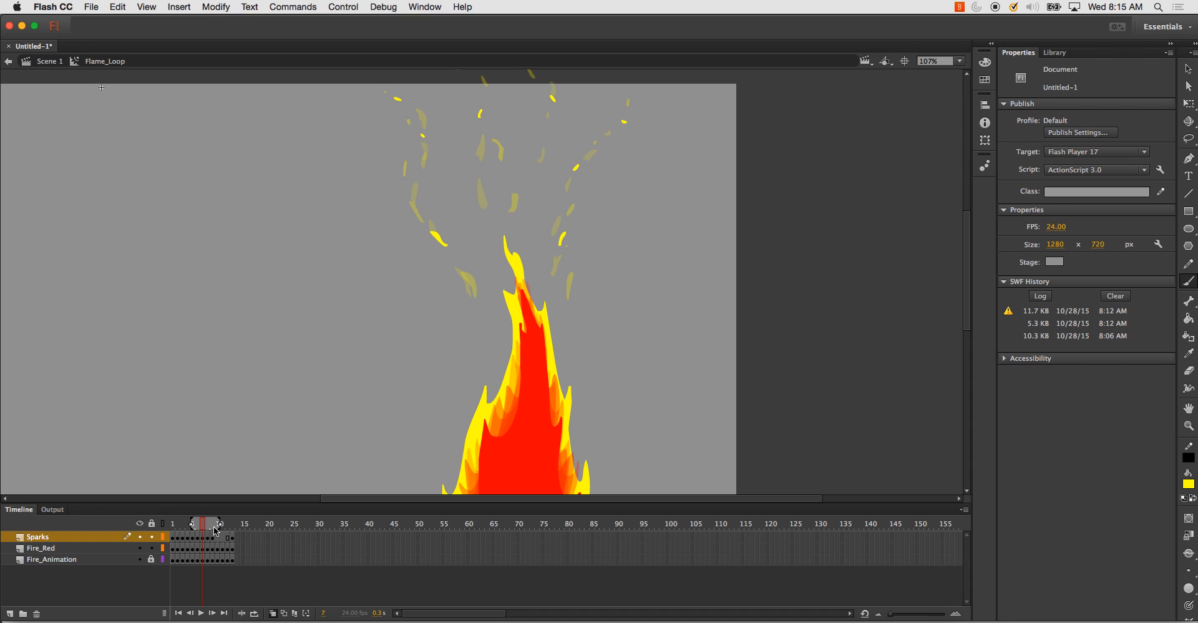
left_click(214, 528)
left_click_drag(201, 526, 206, 526)
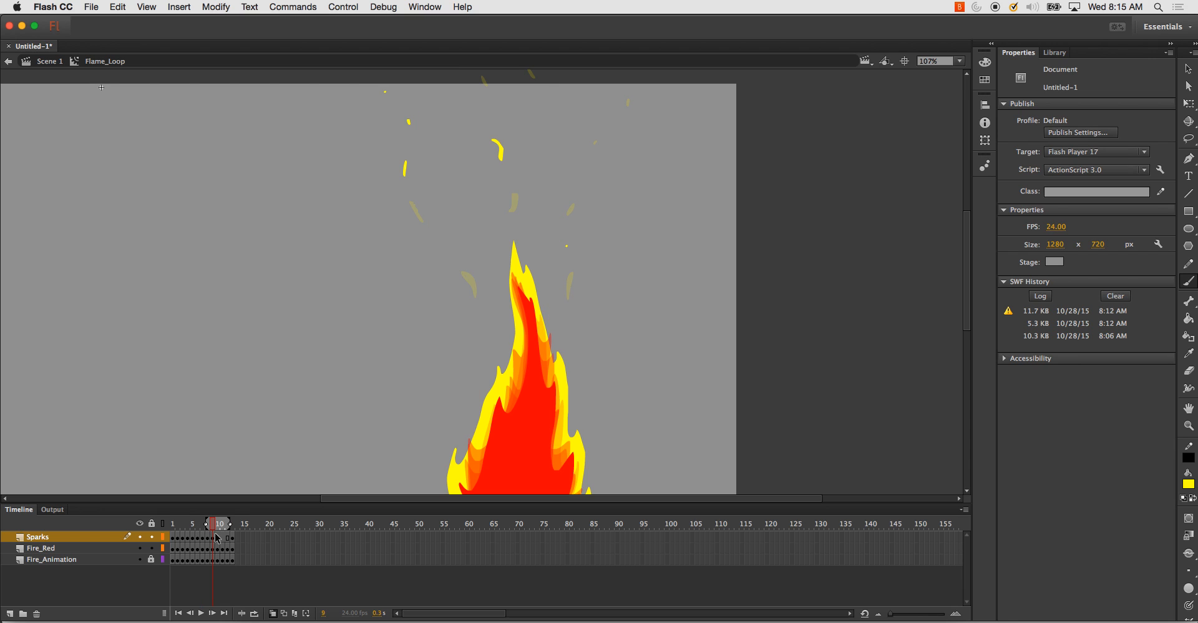
left_click_drag(568, 236, 566, 246)
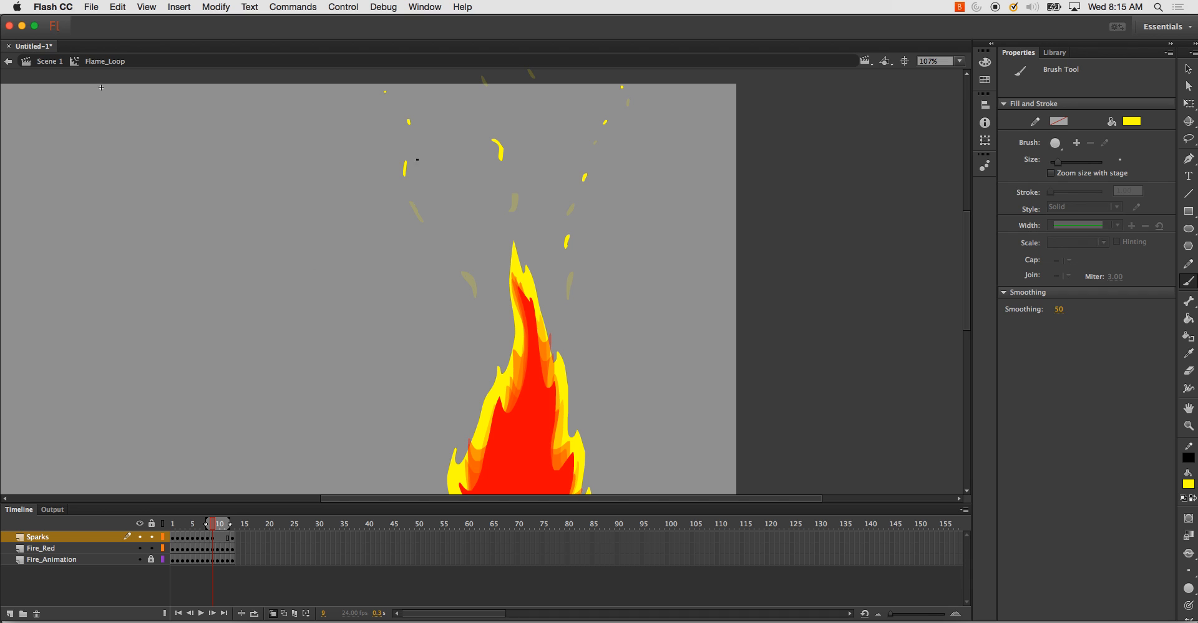
left_click_drag(443, 243, 453, 255)
left_click_drag(487, 85, 488, 99)
- Play the animation and step through the frames around frame 10 to check the motion of the sparks
key("Return")
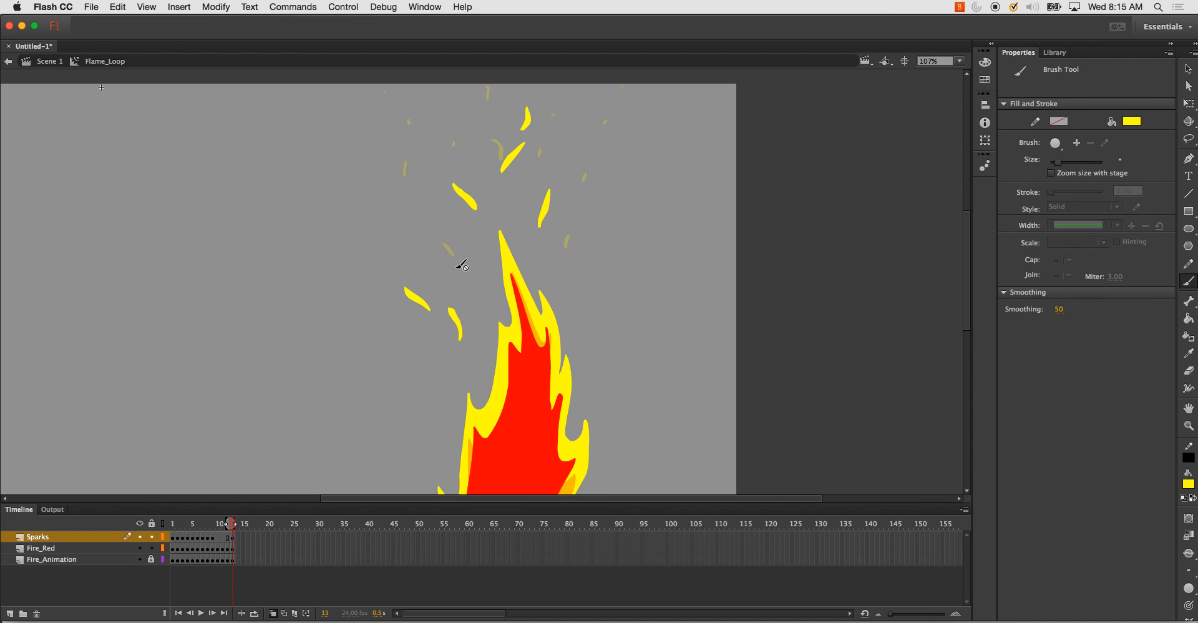
key("Return")
left_click_drag(478, 293, 470, 229)
left_click_drag(510, 149, 461, 252)
key("comma")
key("comma")
key("comma")
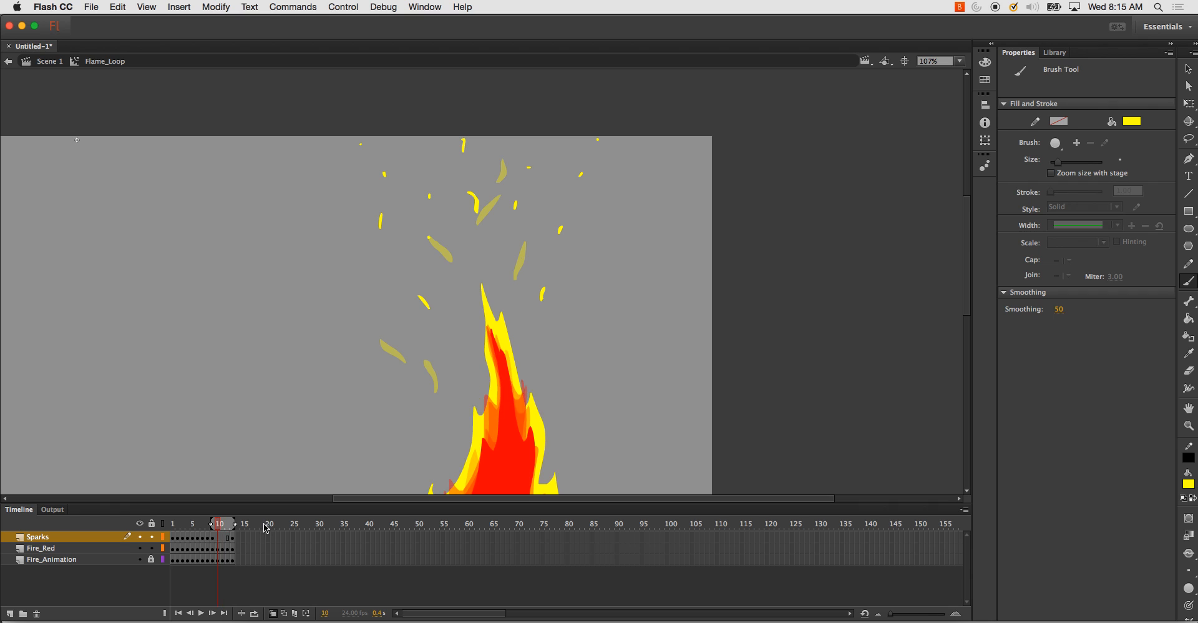
key("period")
key("comma")
key("comma")
key("period")
- Paint the upper sparks on both sides of the flame in a blank keyframe at frame 10
left_click_drag(409, 286, 397, 269)
left_click_drag(343, 125, 336, 122)
left_click_drag(460, 177, 462, 173)
left_click_drag(568, 207, 579, 190)
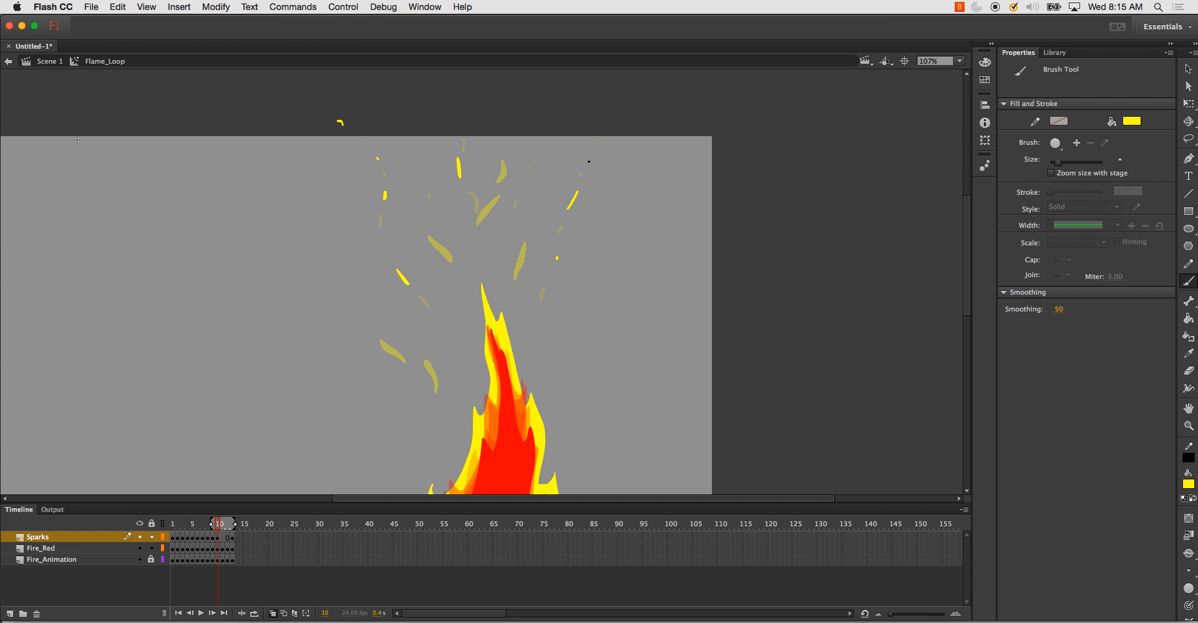
key("super+z")
left_click_drag(553, 274, 556, 262)
left_click_drag(590, 158, 593, 149)
left_click_drag(428, 177, 426, 164)
- Paint three lower sparks in frame 10, two beside the flame tip and one by its lower left edge
left_click_drag(463, 306, 457, 284)
key("super+z")
left_click_drag(463, 307, 456, 288)
left_click_drag(522, 332, 513, 307)
left_click_drag(441, 450, 428, 431)
- Paint sparks beside and above the flame in a blank keyframe at frame 11, leading toward the final frame's sparks
key(".")
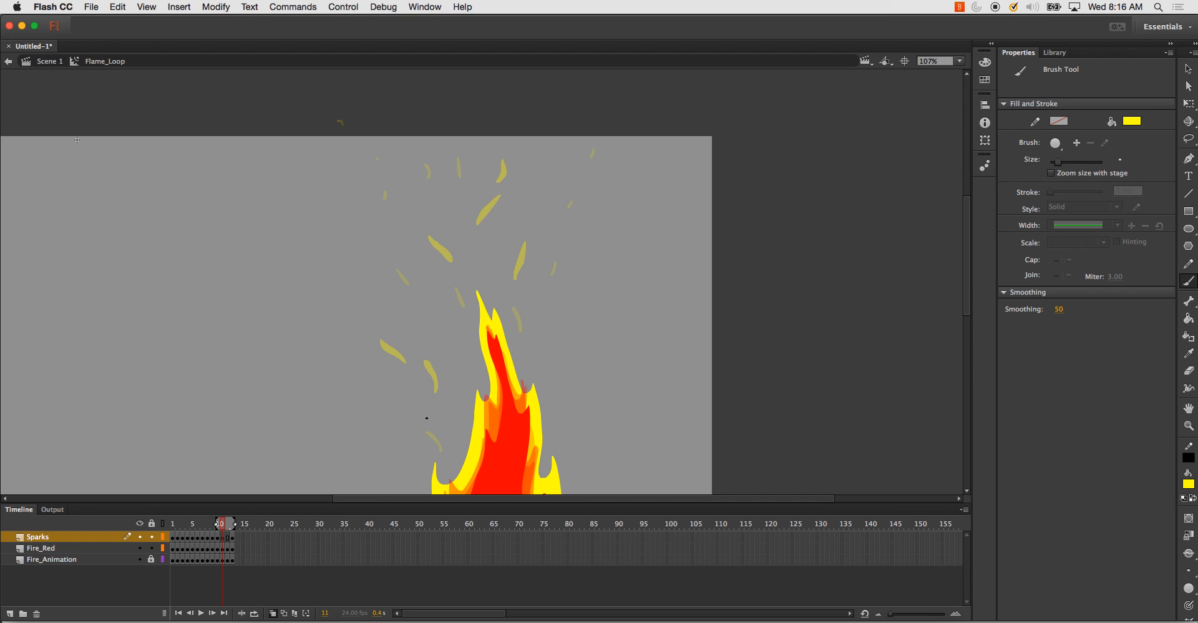
left_click_drag(426, 418, 432, 398)
left_click_drag(439, 443, 447, 391)
key("super+z")
left_click_drag(385, 268, 379, 249)
left_click_drag(449, 295, 444, 284)
left_click_drag(520, 305, 520, 290)
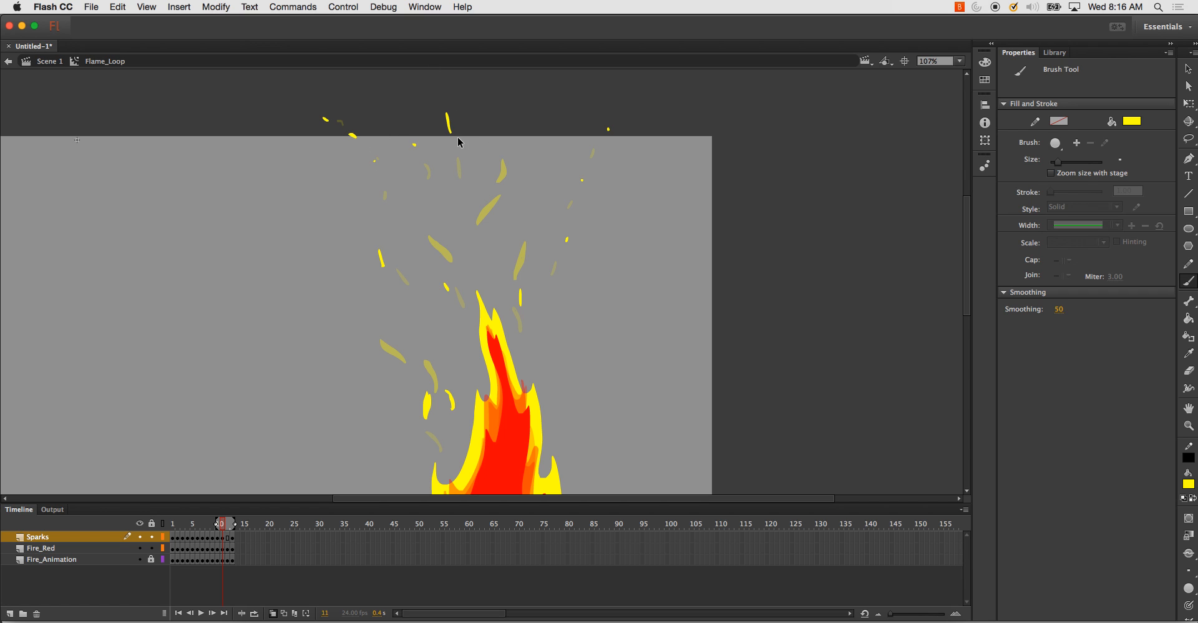
- Finish frame 11 with a small spark above the flame, and paint three sparks beside the flame's left side in frame 12
left_click_drag(457, 136, 456, 131)
key("period")
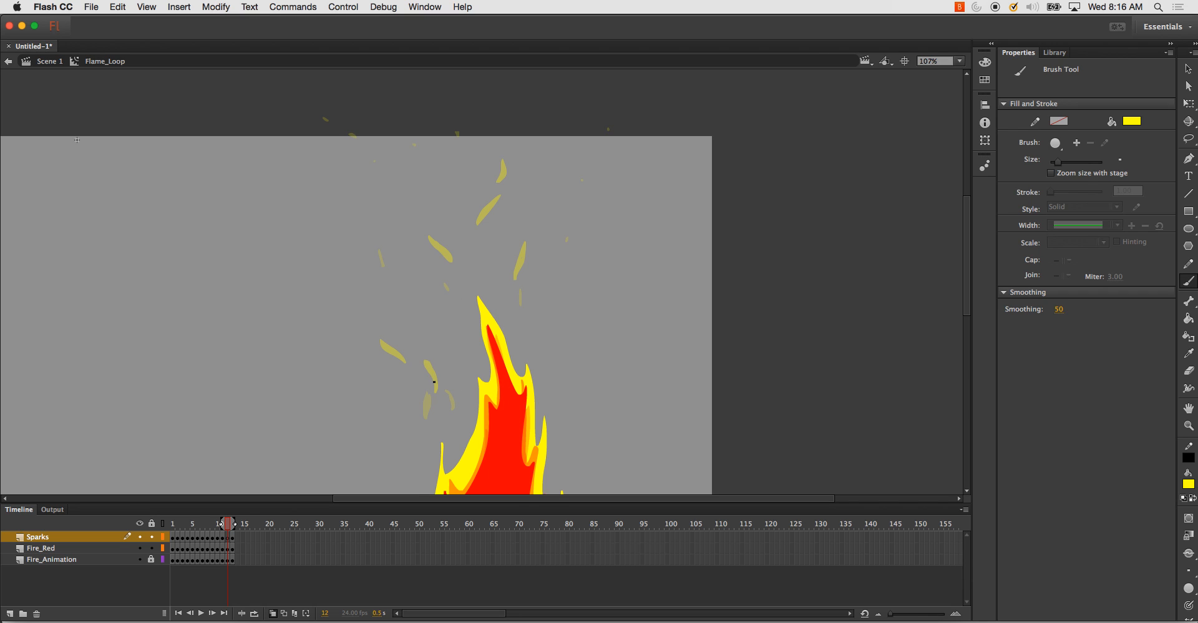
mouse_move(433, 372)
left_mouse_down()
mouse_move(436, 390)
mouse_move(429, 369)
mouse_move(396, 349)
left_mouse_up()
left_click_drag(392, 275, 384, 262)
- Limit the onion skin range to the final frame, paint the remaining sparks in frame 12, and undo the last two strokes
left_click(225, 528)
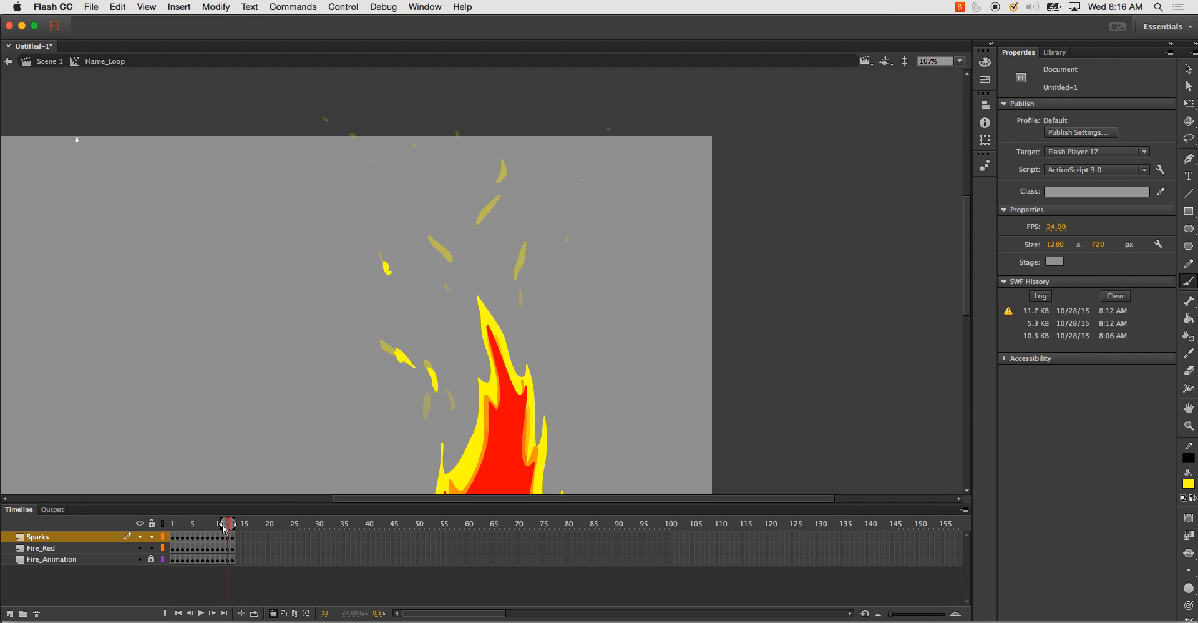
left_click_drag(224, 529, 230, 527)
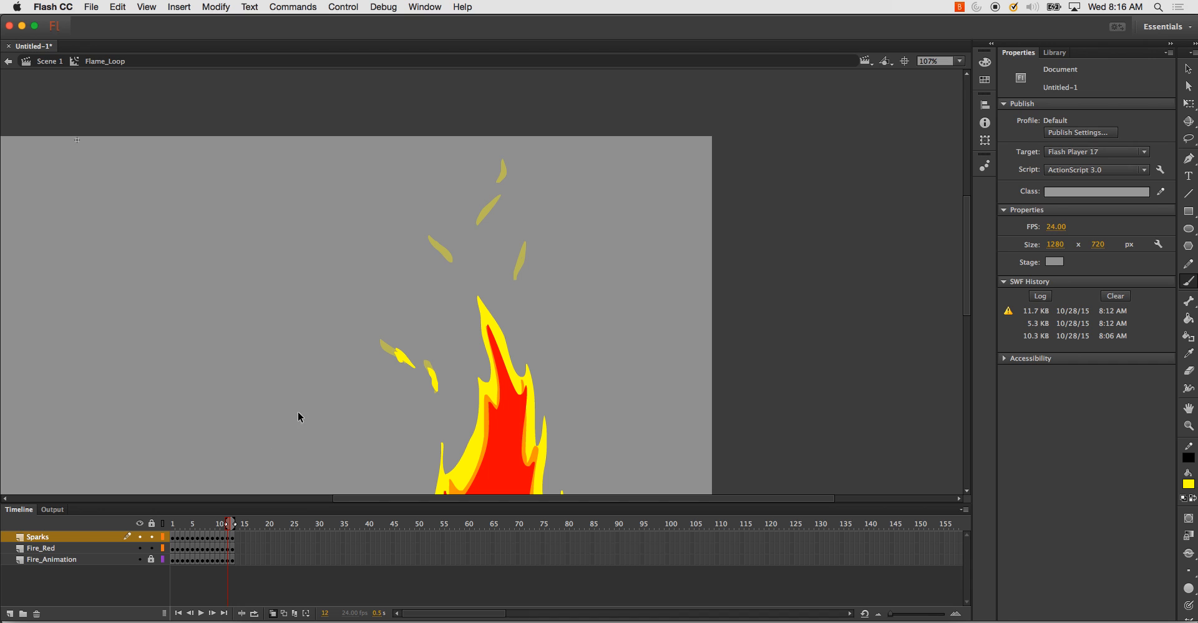
left_click_drag(382, 247, 384, 254)
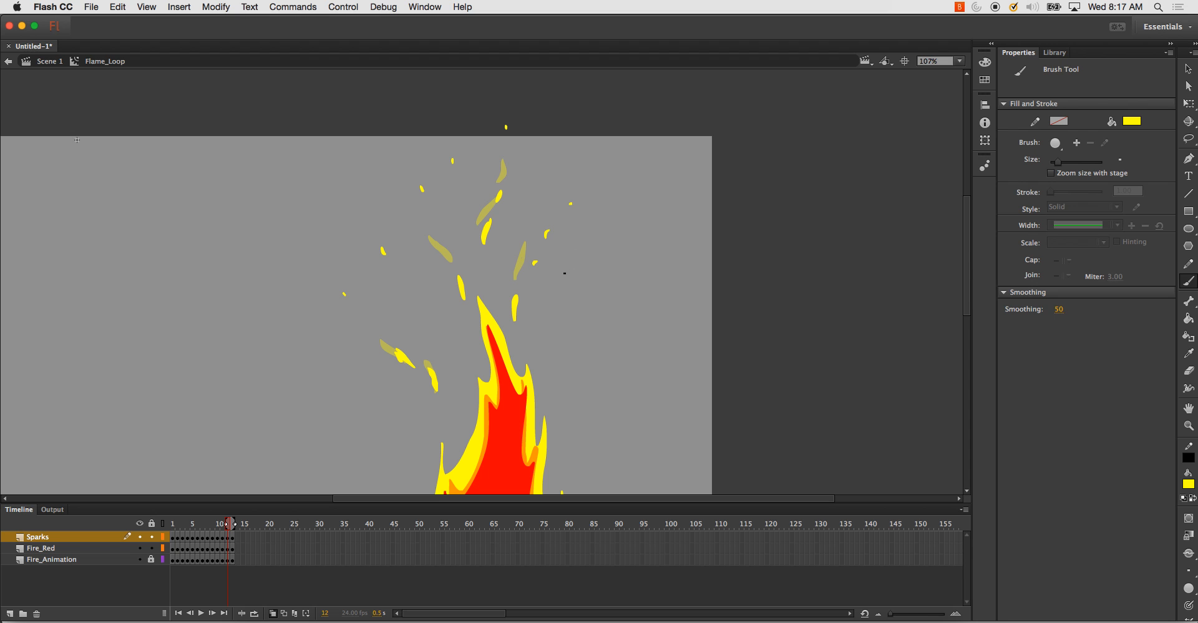
key("super+z")
key("super+z")
left_click_drag(578, 362, 583, 290)
- Test the movie and play the Flame_Loop timeline to check how the sparks loop
key("super+Return")
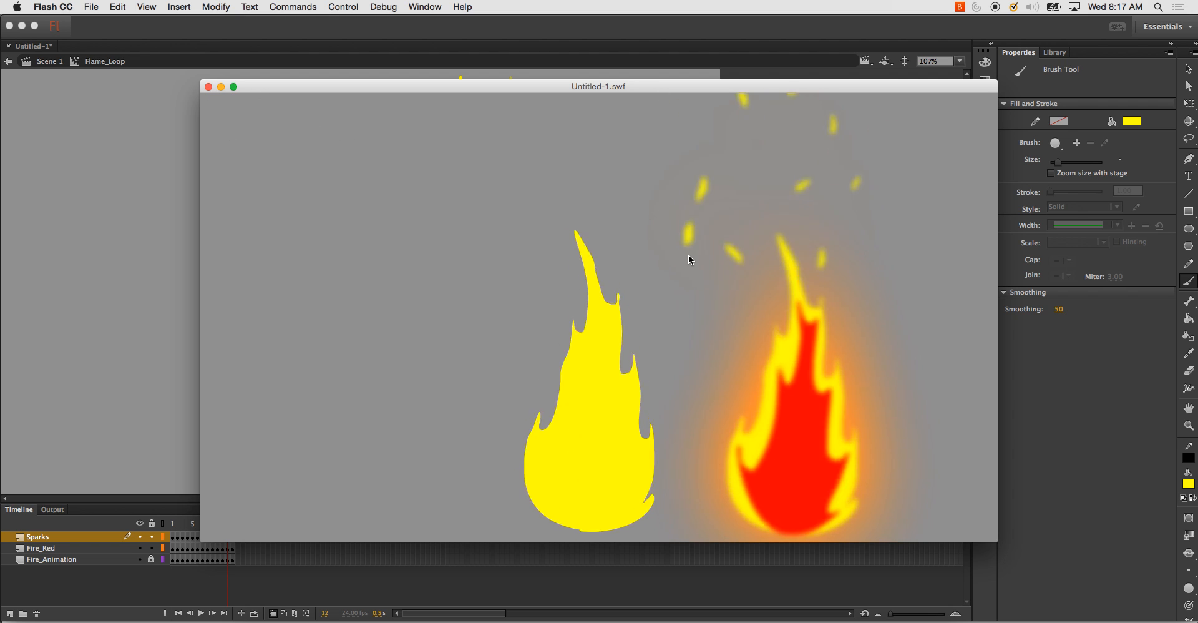
left_click(208, 86)
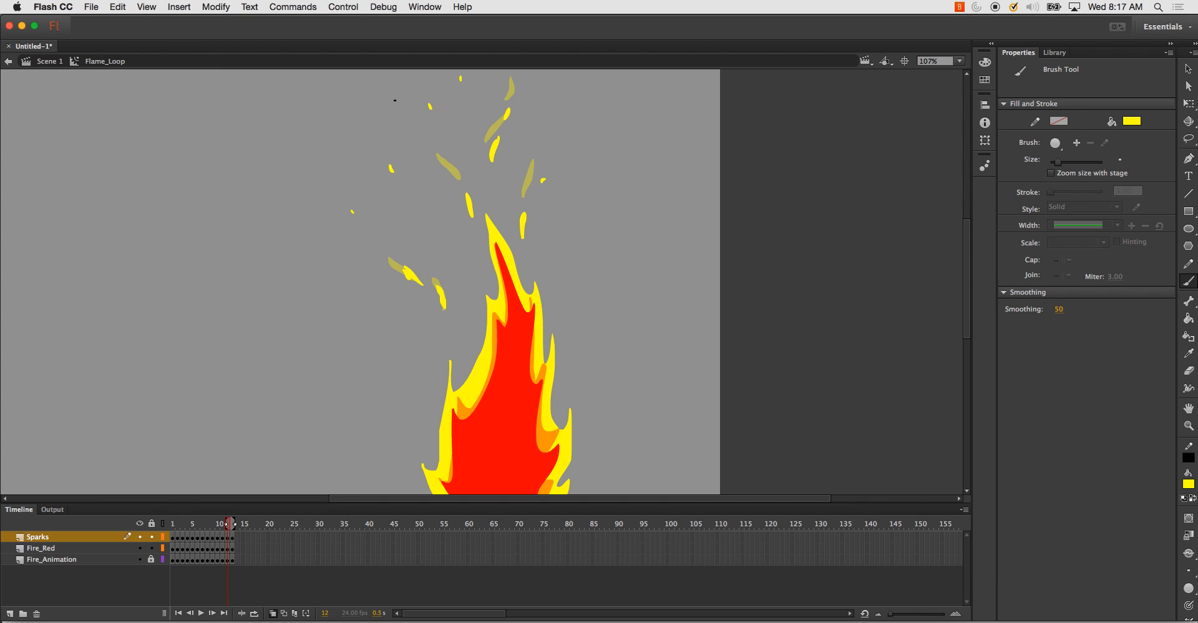
key("Return")
key("Return")
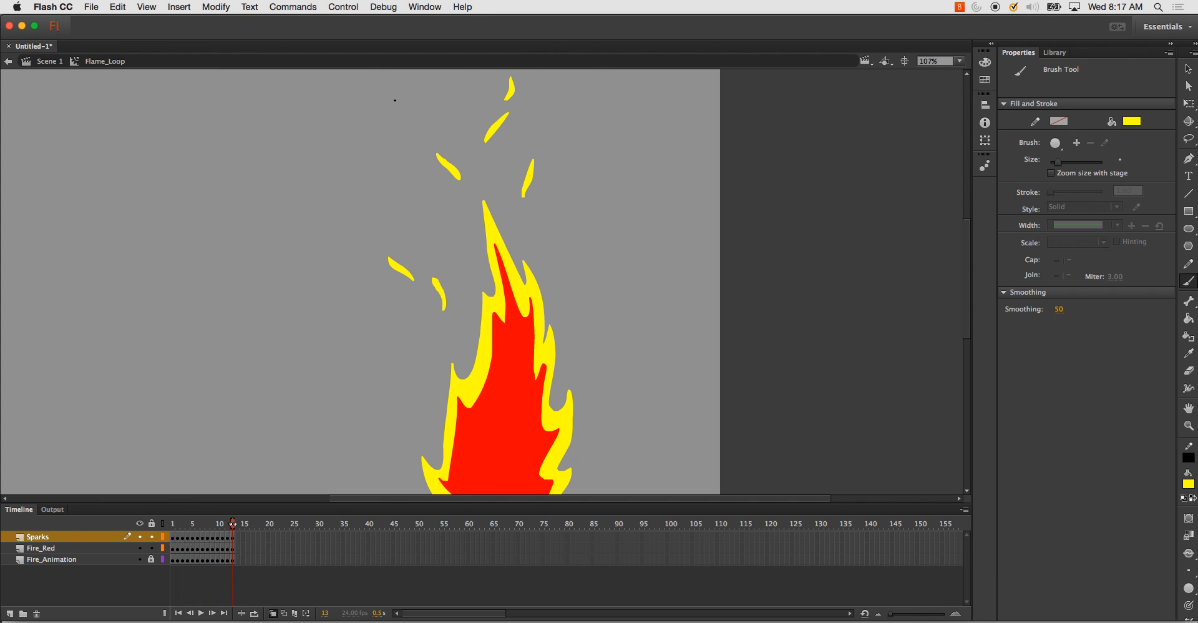
key("Return")
key("super+Return")
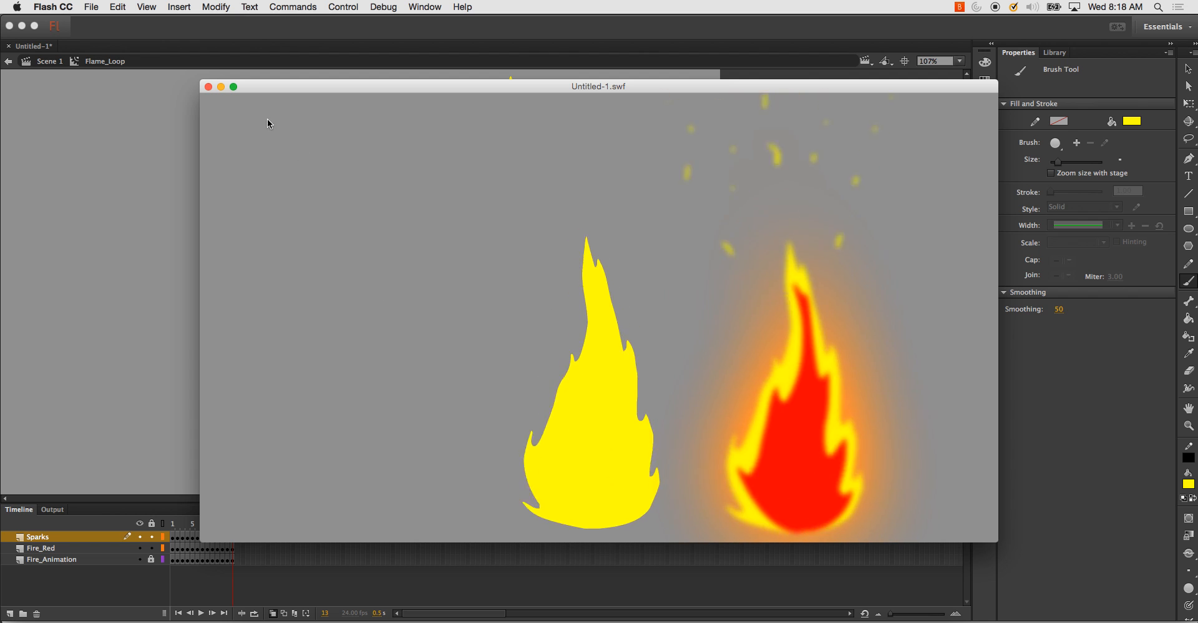
left_click(209, 87)
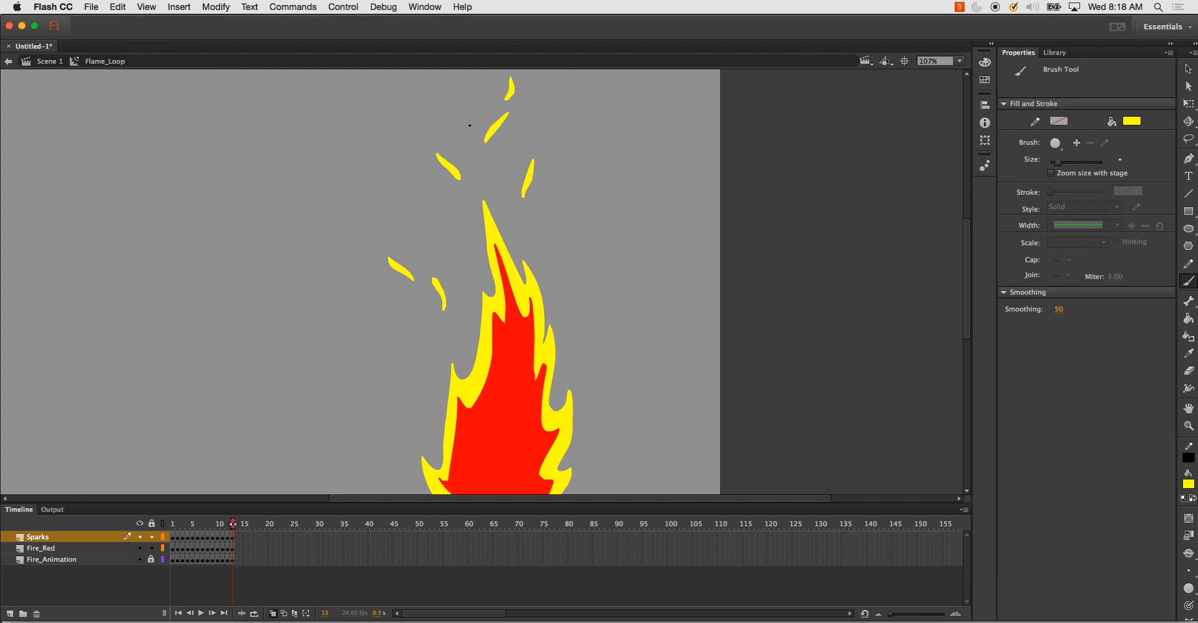
- Return to Scene 1 with the Selection tool active, undo the stray brush dab on the stage, and test the movie
left_click(51, 60)
key("super+minus")
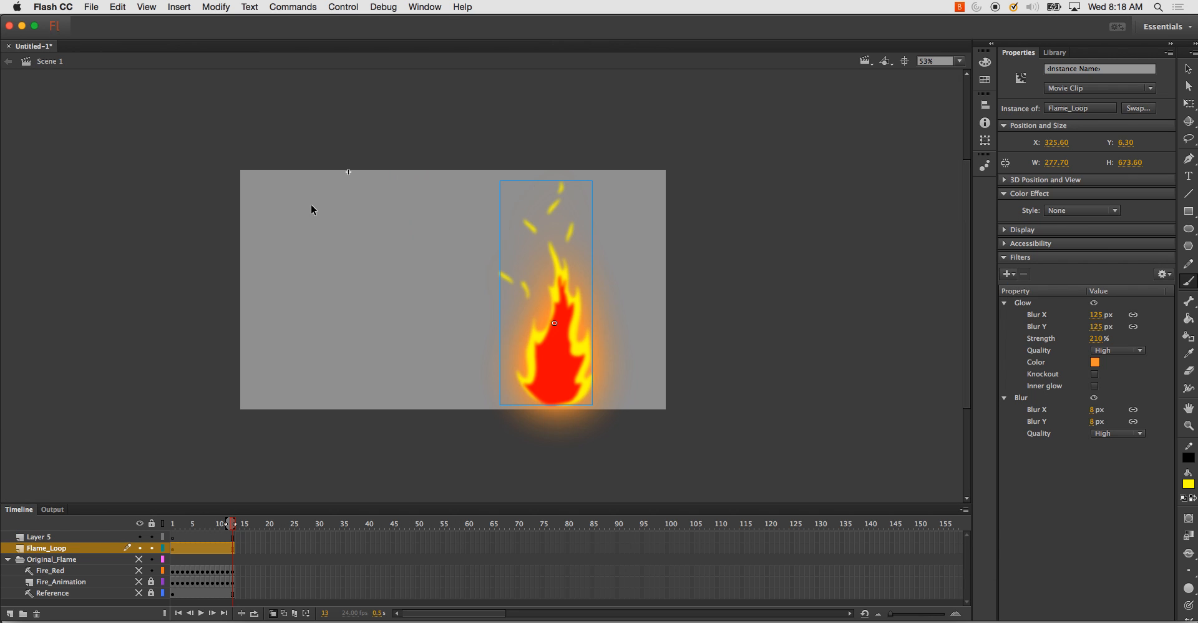
left_click(305, 219)
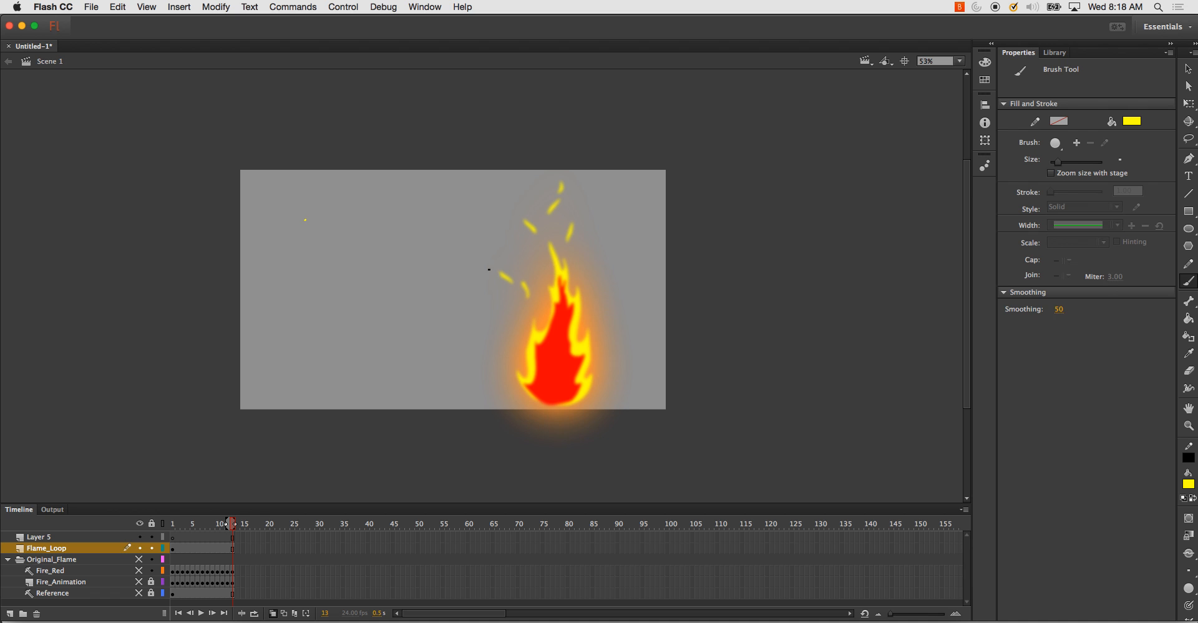
key("super+z")
left_click(1190, 73)
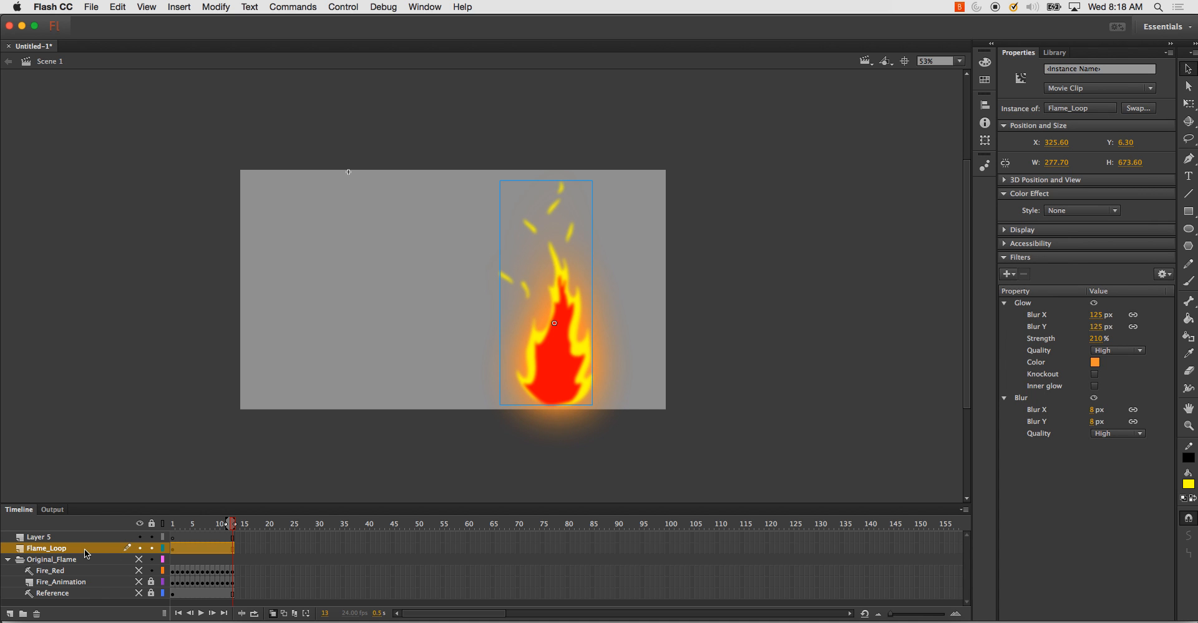
key("super+Return")
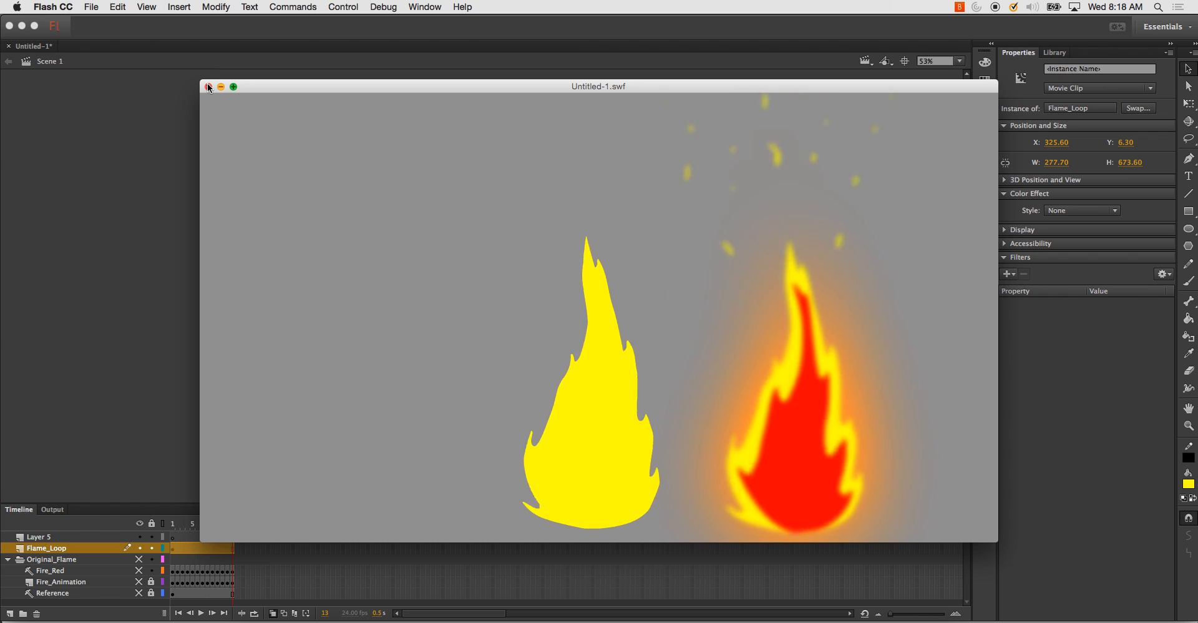
key("super+w")
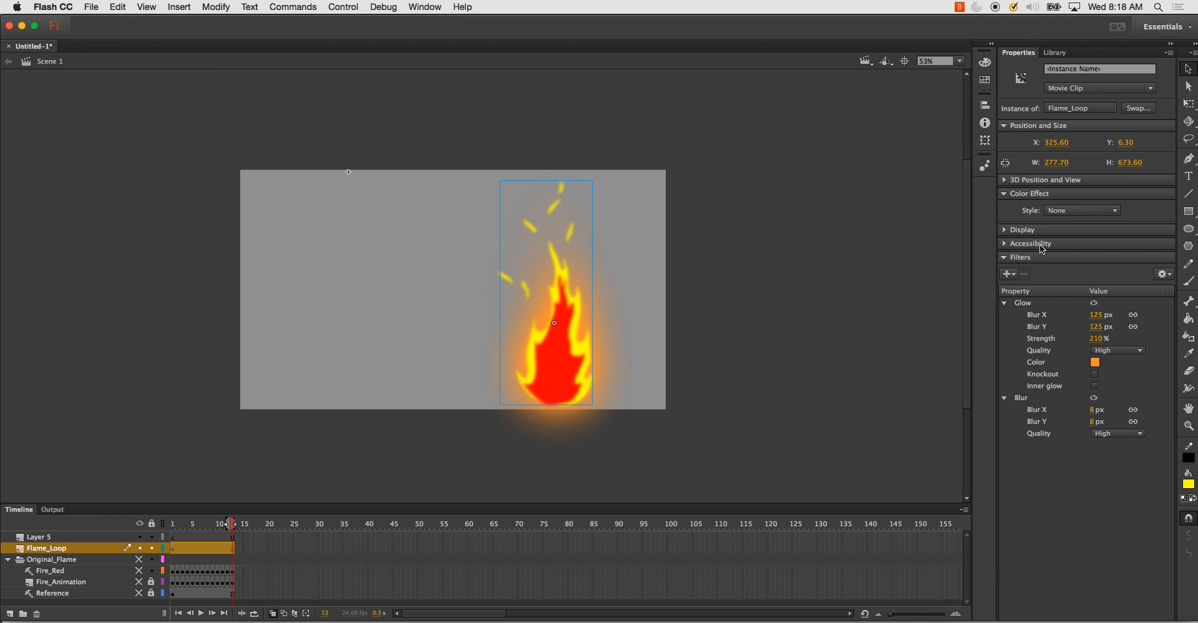
- Set the stage colour to black and test the movie against it
left_click(1056, 54)
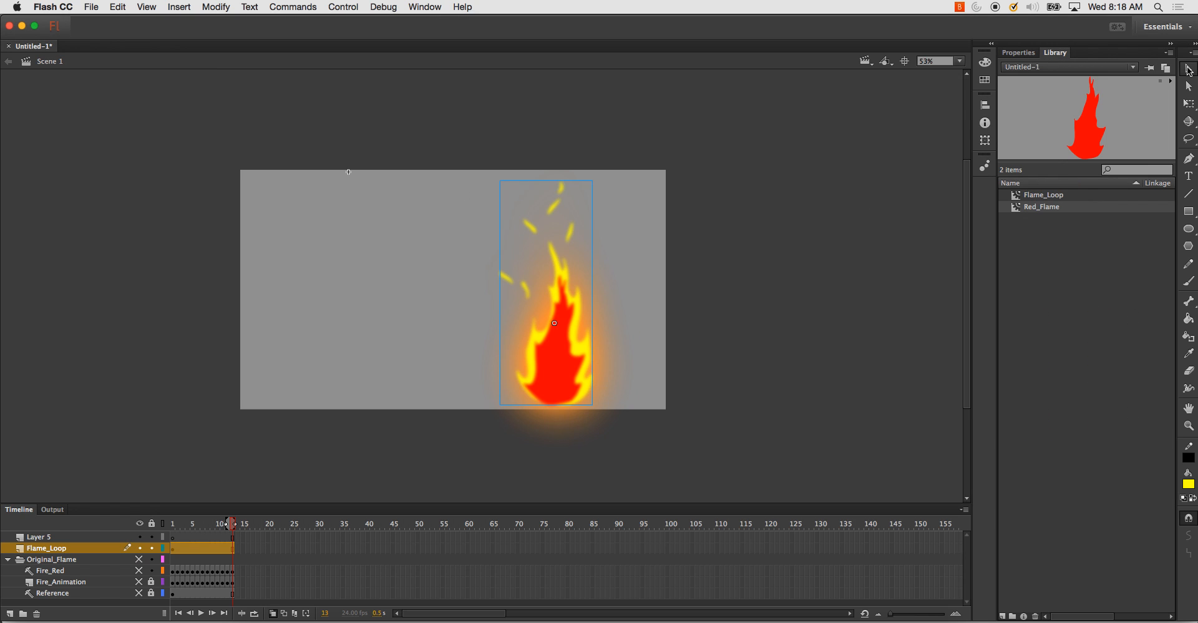
left_click(1018, 52)
left_click(1055, 261)
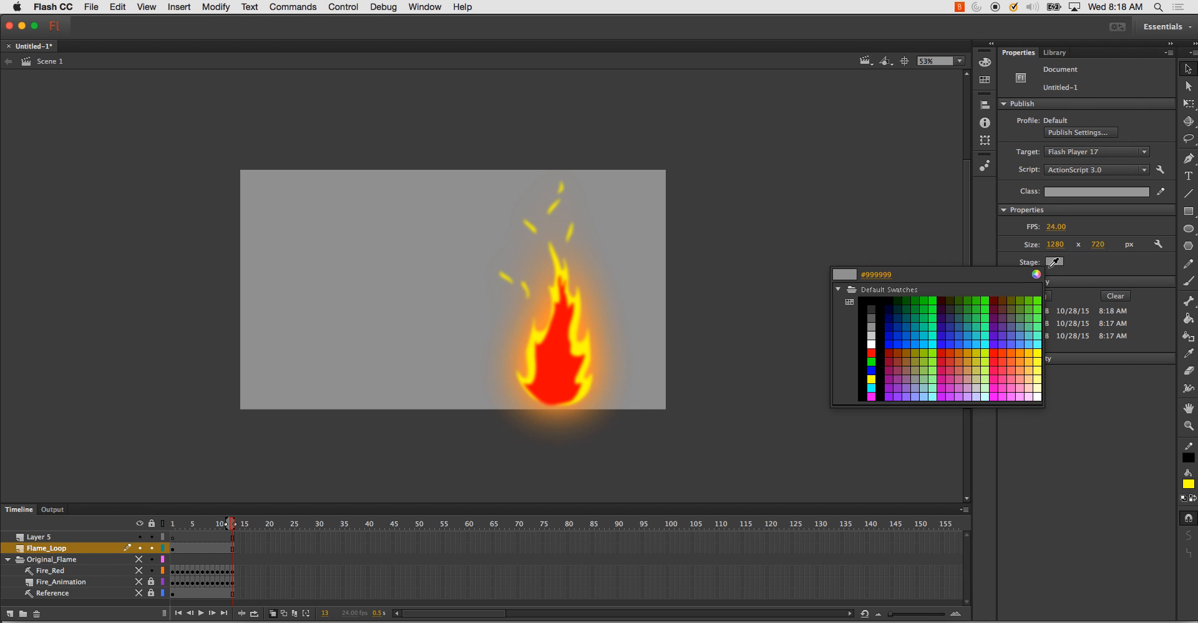
left_click(872, 301)
key("super+Return")
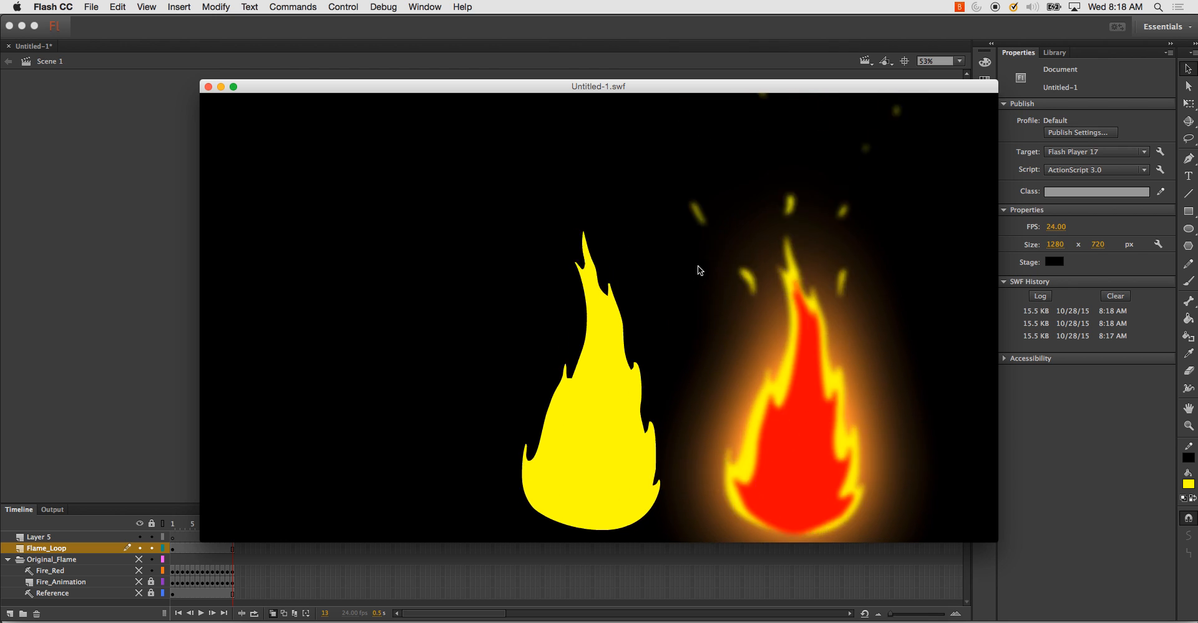
left_click(209, 86)
- Convert the Fire_Animation layer in the Original_Flame folder to a guide layer and test the movie
left_click(56, 560)
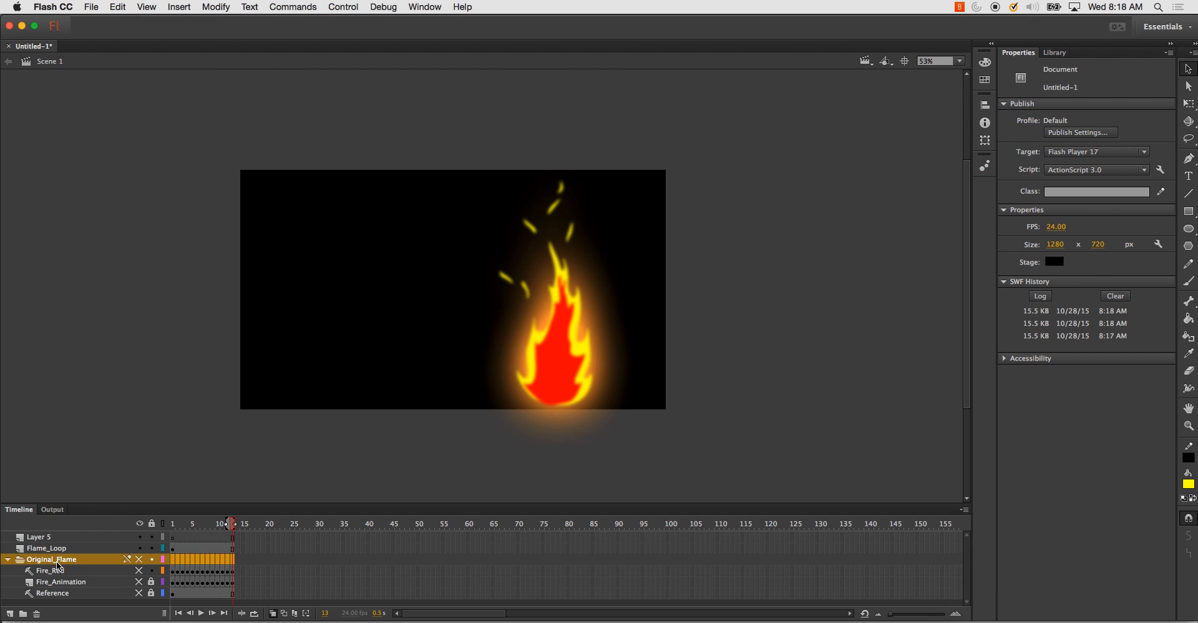
left_click(58, 569)
left_click(60, 582)
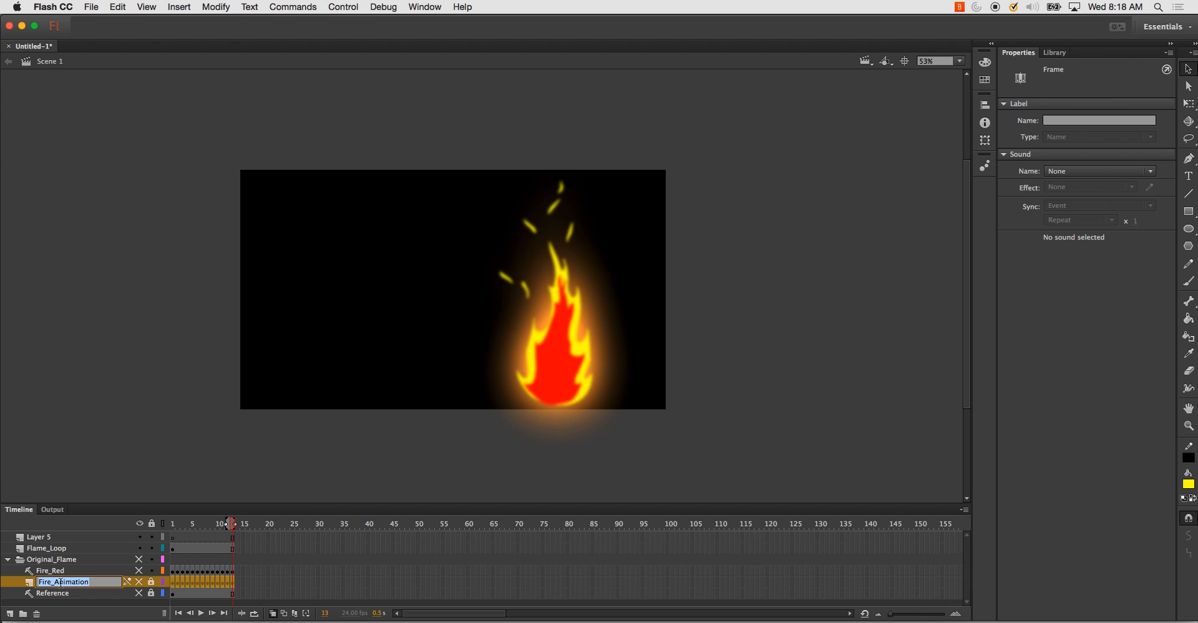
left_click(70, 594)
left_click(71, 583)
right_click(71, 582)
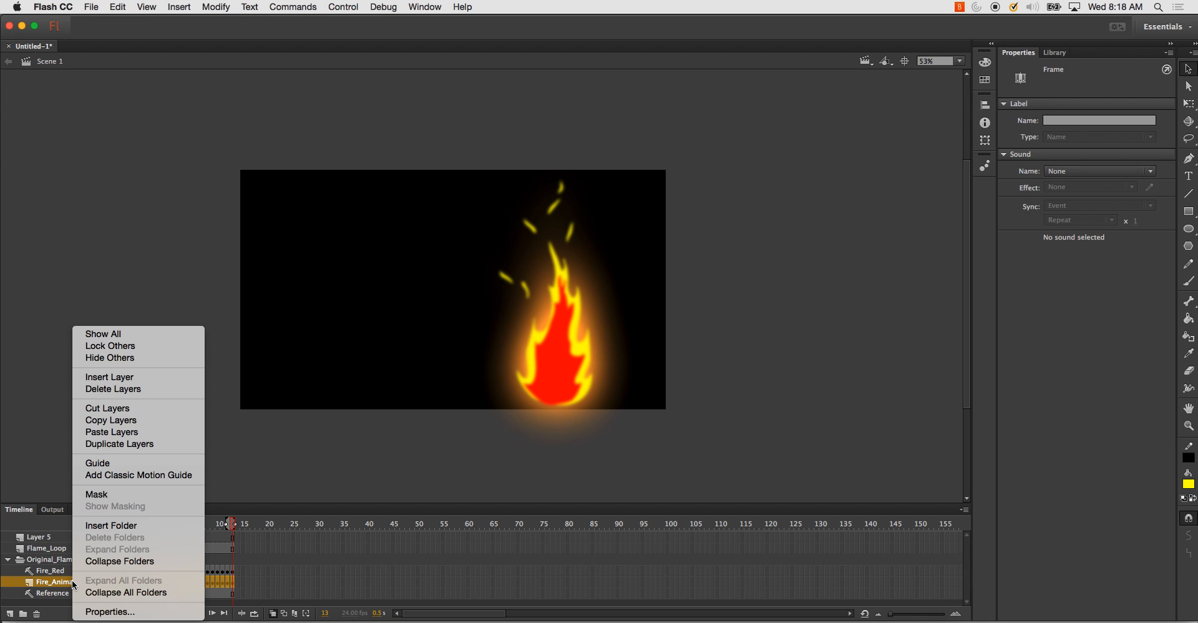
left_click(112, 462)
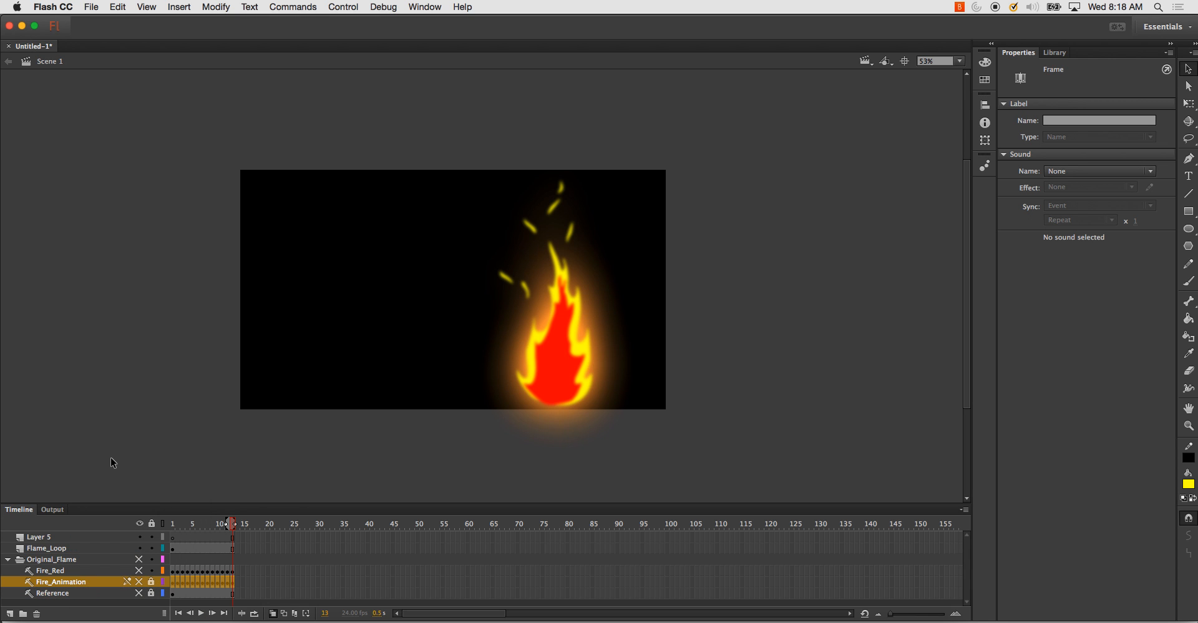
key("super+Return")
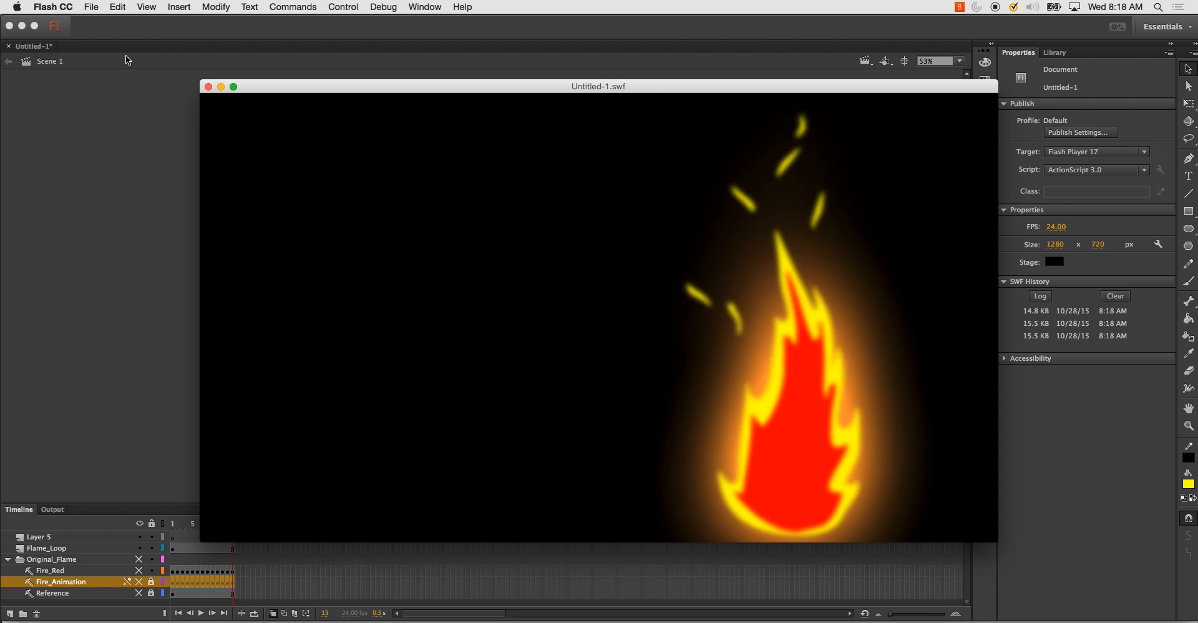
left_click(208, 87)
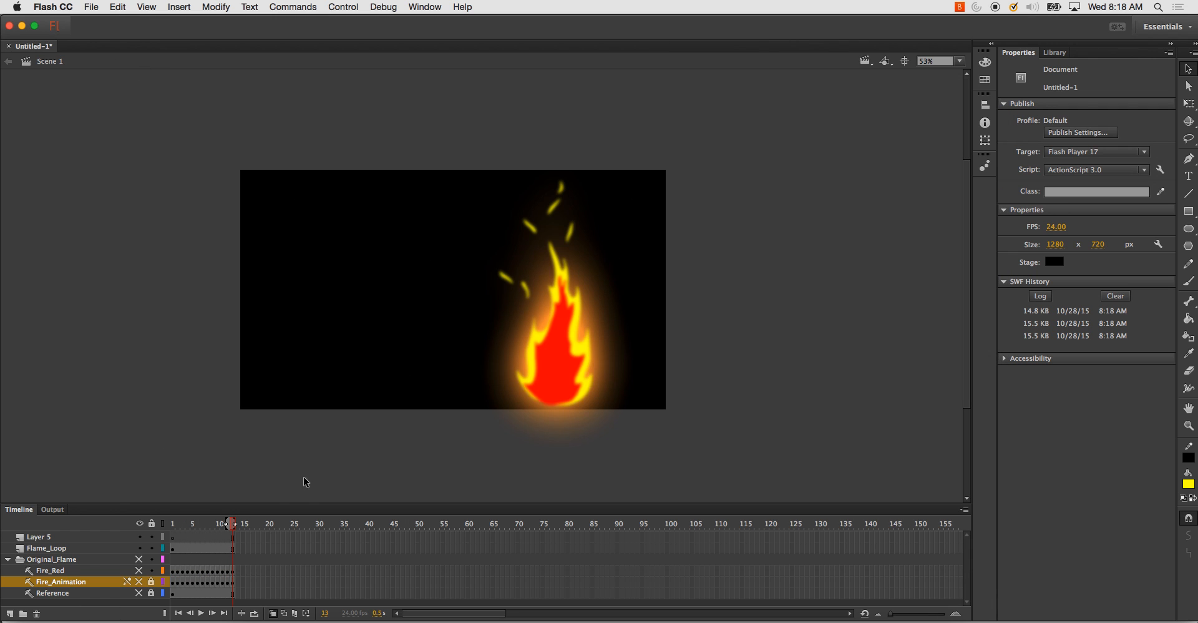
- Delete the empty Layer 5 and rename the Flame_Loop layer as Flame_Loop_Movie_Clip
left_click(83, 537)
left_click(38, 614)
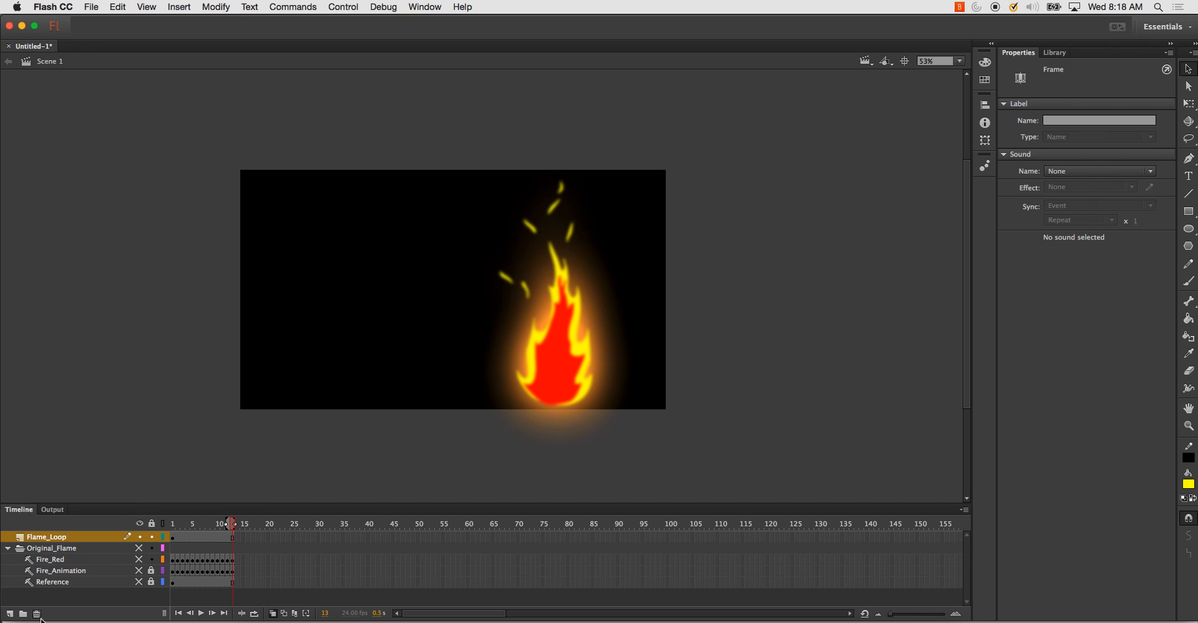
double_click(78, 537)
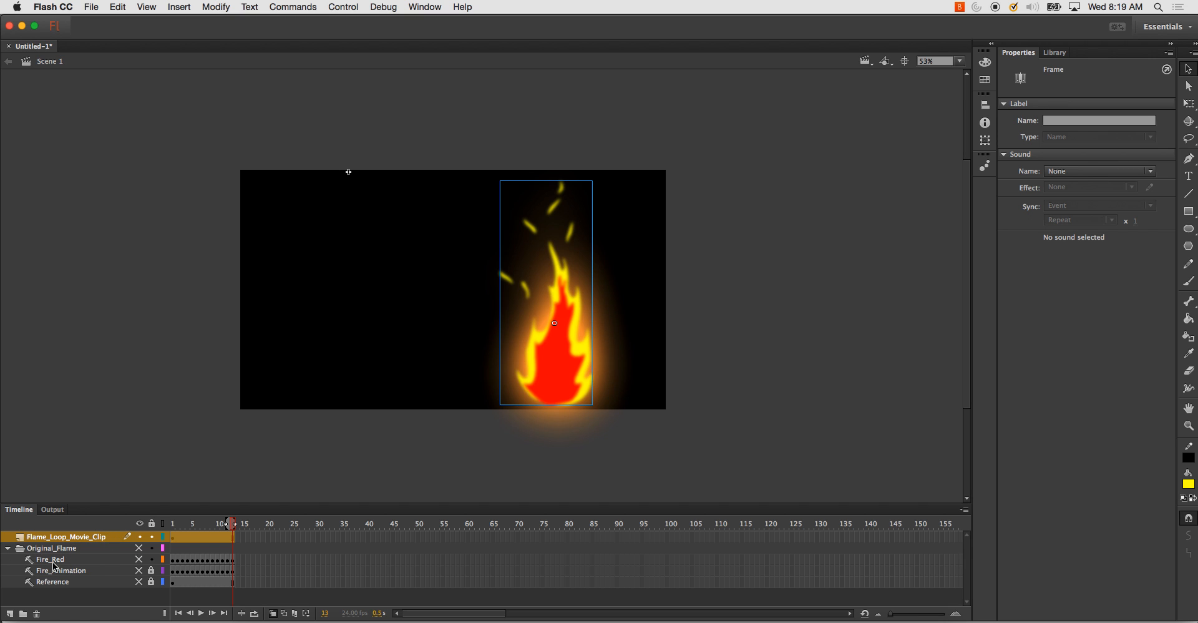
- Collapse the Original_Flame layer folder and test the finished movie
left_click(8, 548)
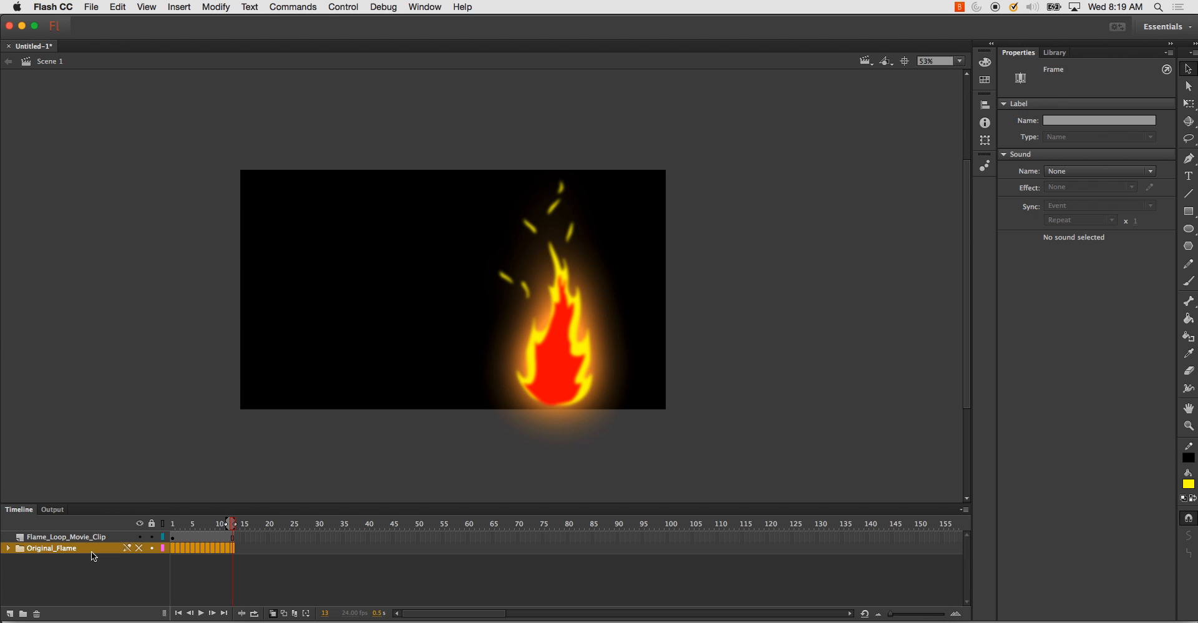
key("super+Return")
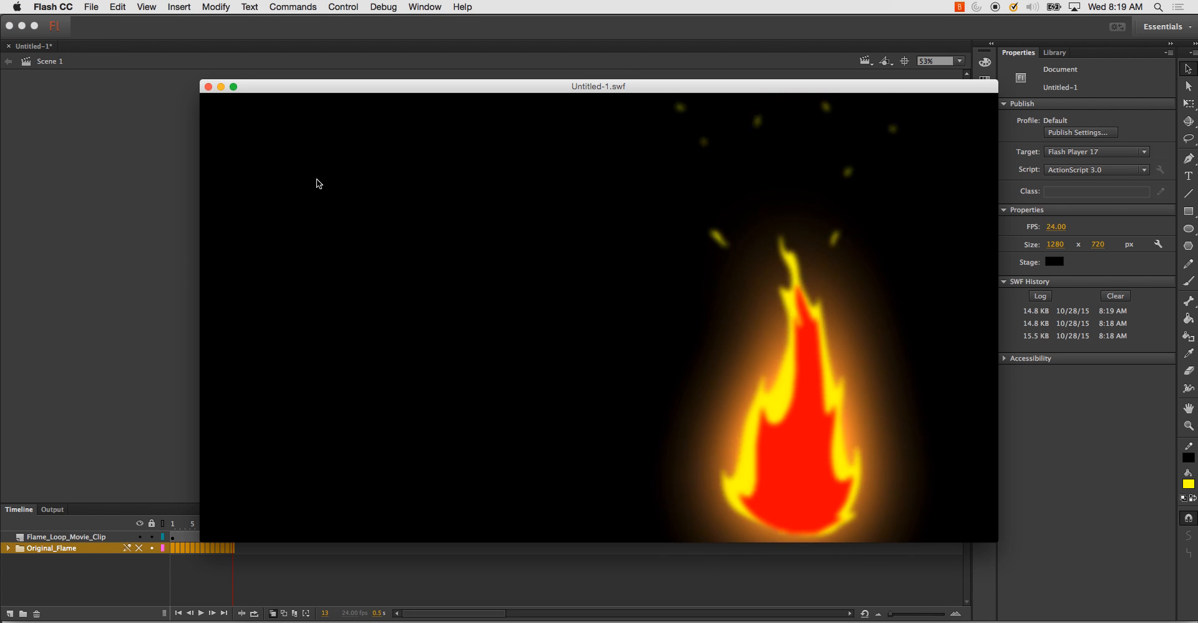
left_click(208, 86)
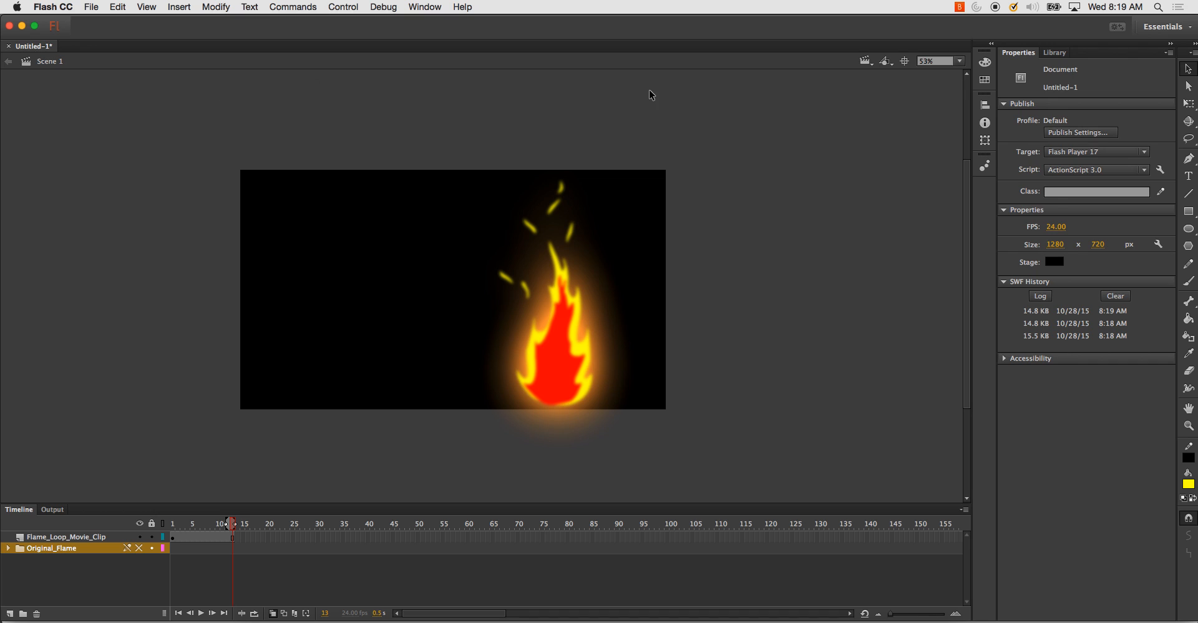